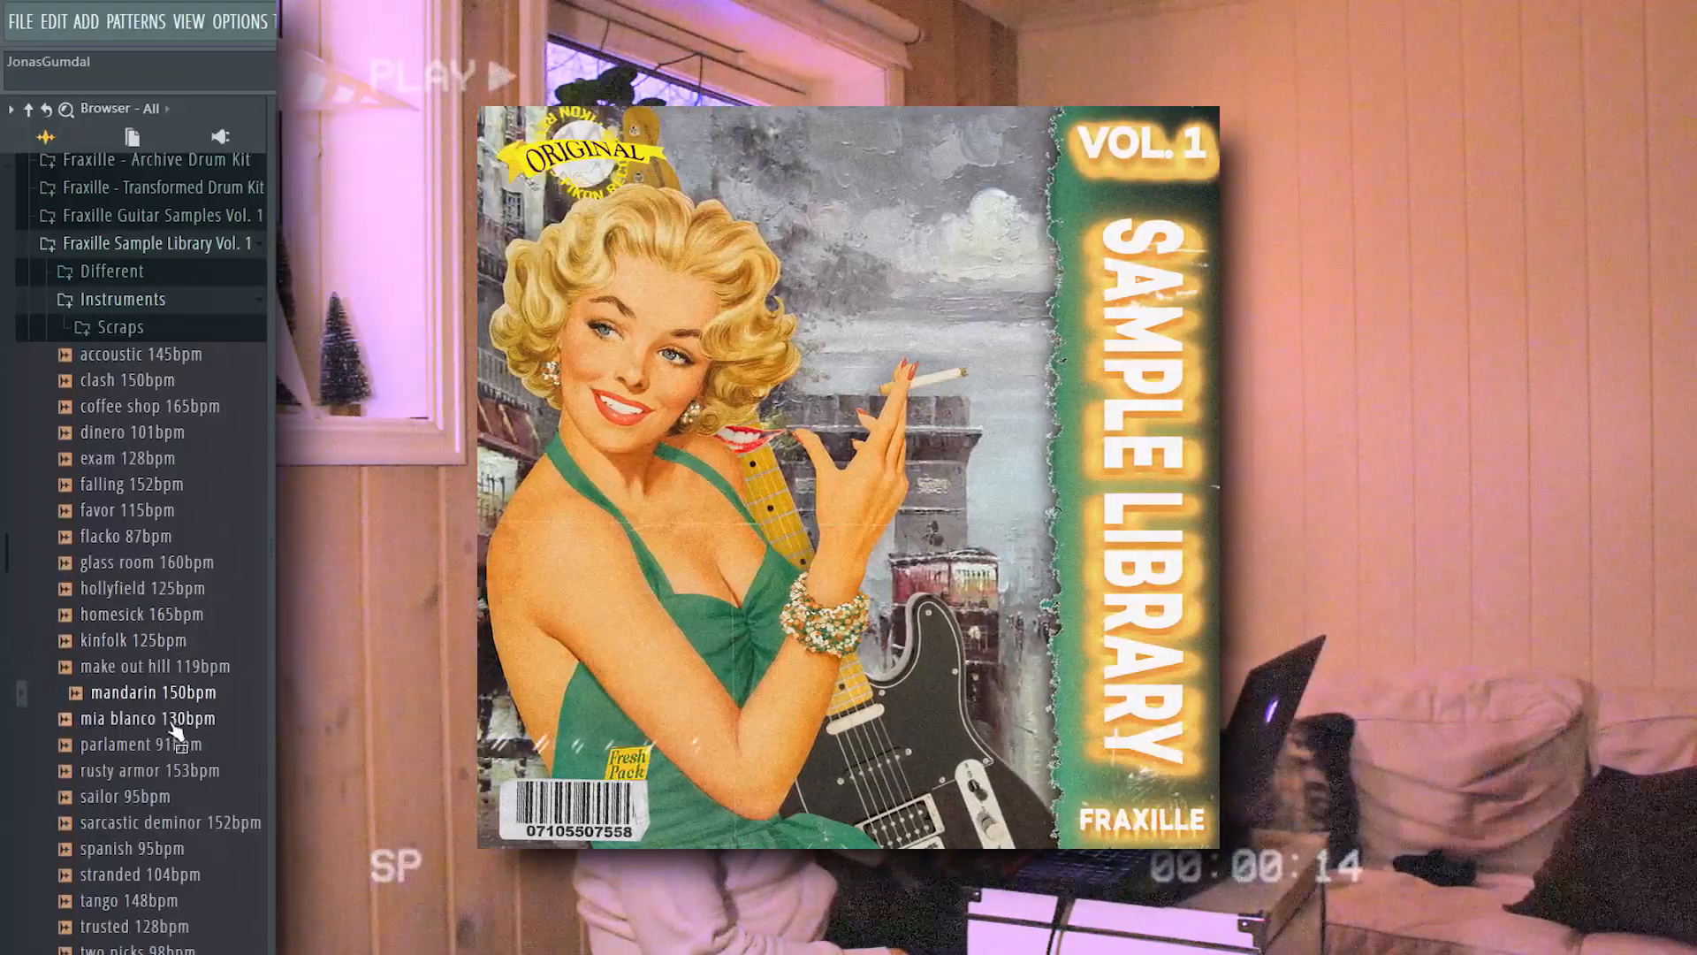
Step: Preview the rusty armor 153bpm and sailor 95bpm samples from the Instruments scraps folder
left_click(164, 769)
left_click(168, 795)
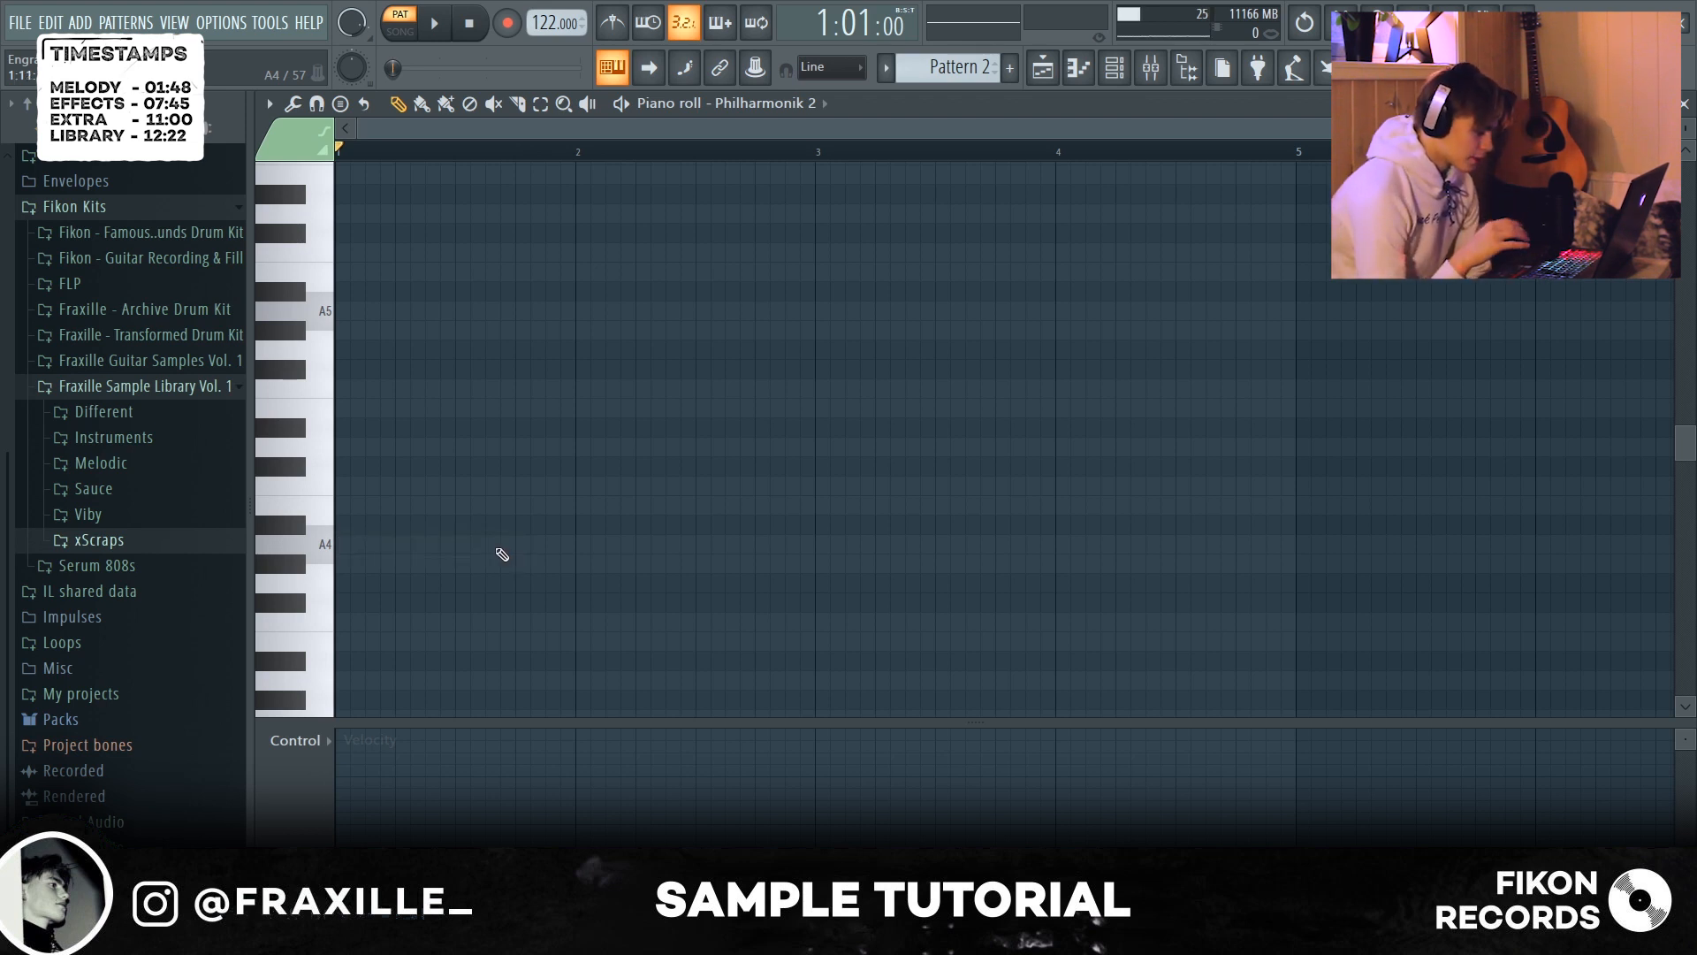
Step: Draw an A4 note at the start of the pattern and stretch it to two bars
key("q")
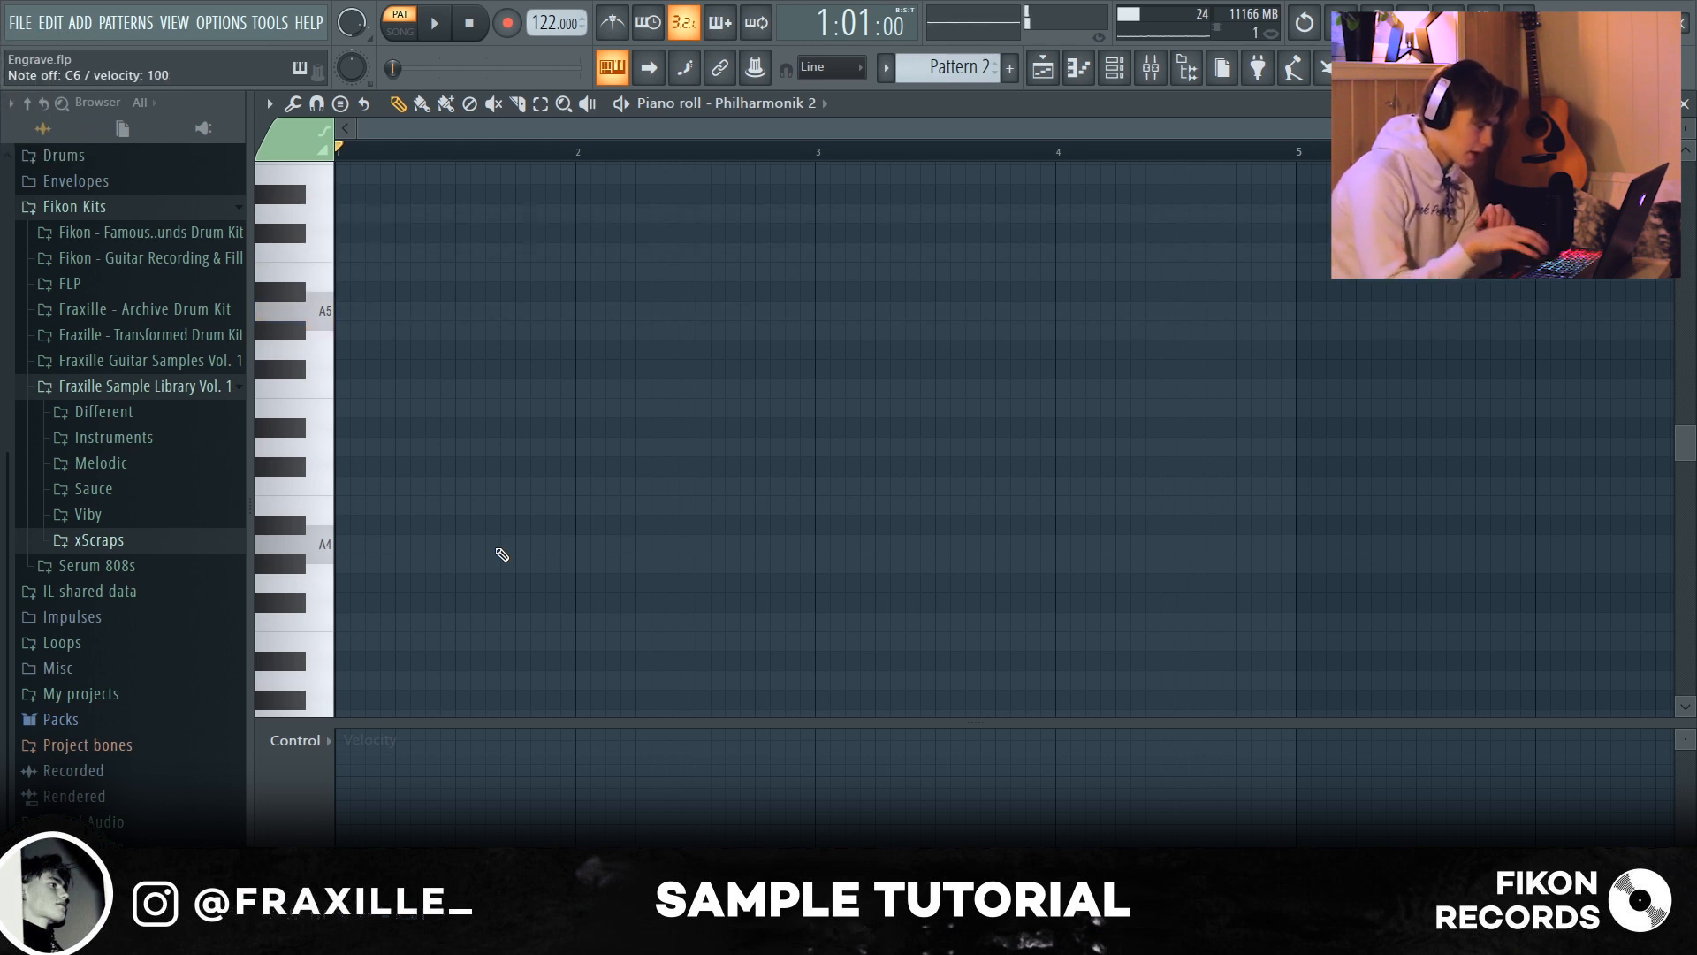
left_click_drag(433, 543, 412, 544)
left_click_drag(516, 543, 813, 543)
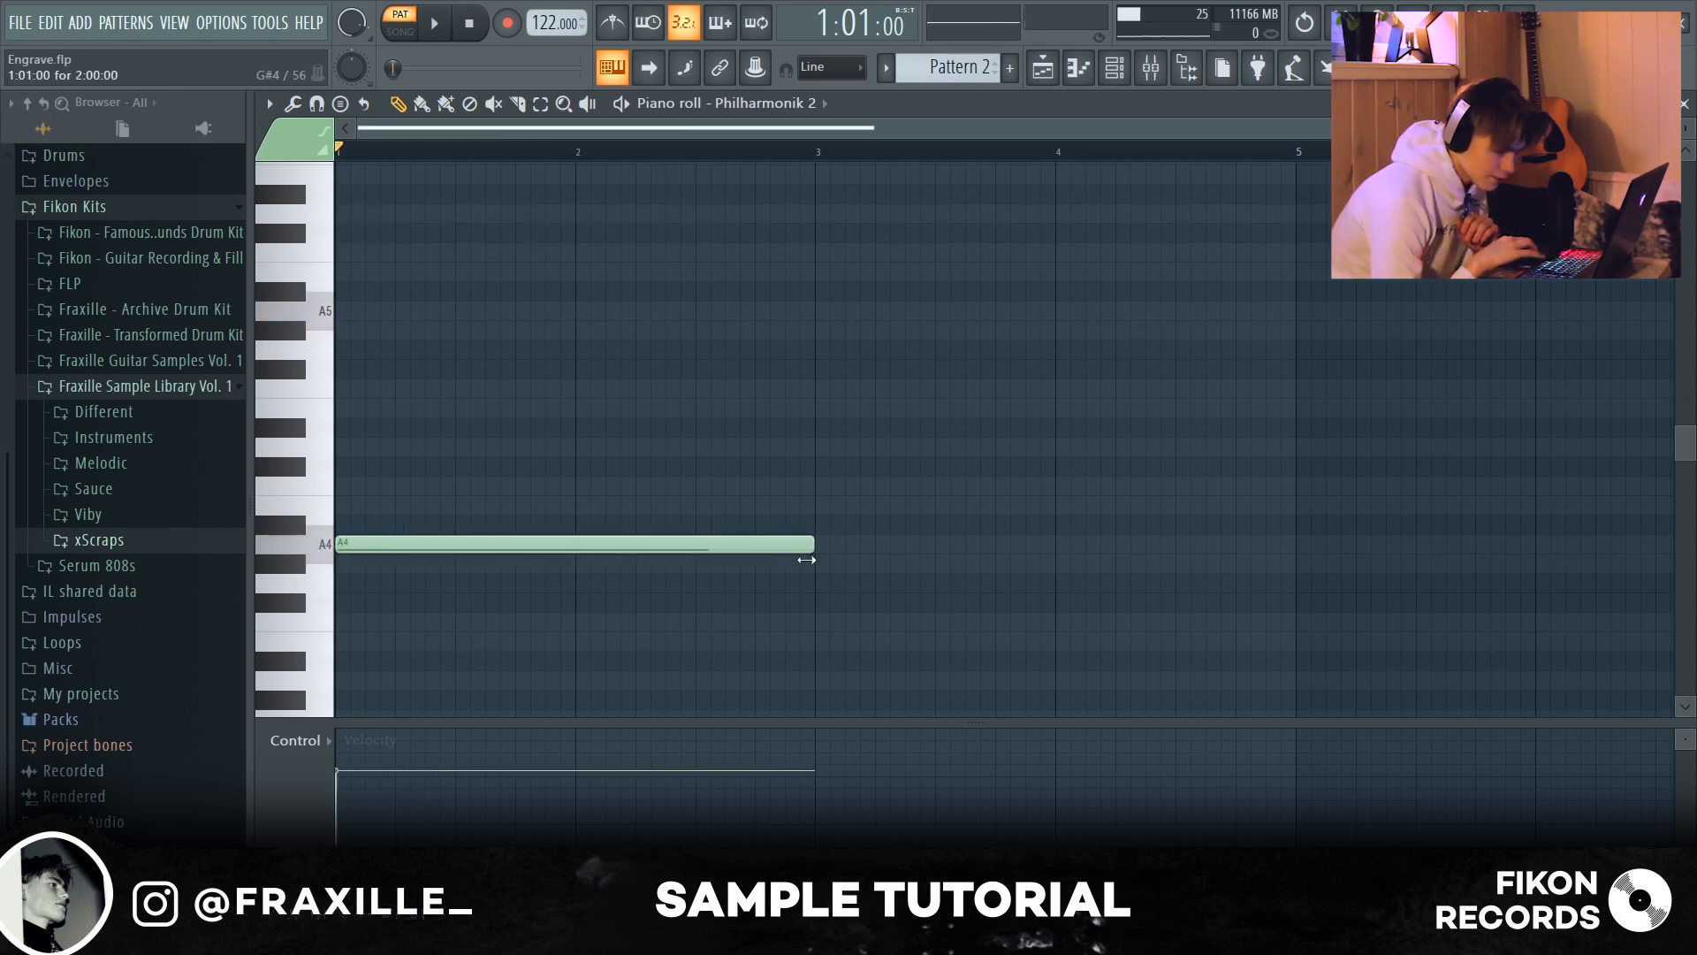
Step: Add an E5 note at the start of bar 1, above the long A4, and shorten it to two steps
left_click_drag(342, 386, 307, 410)
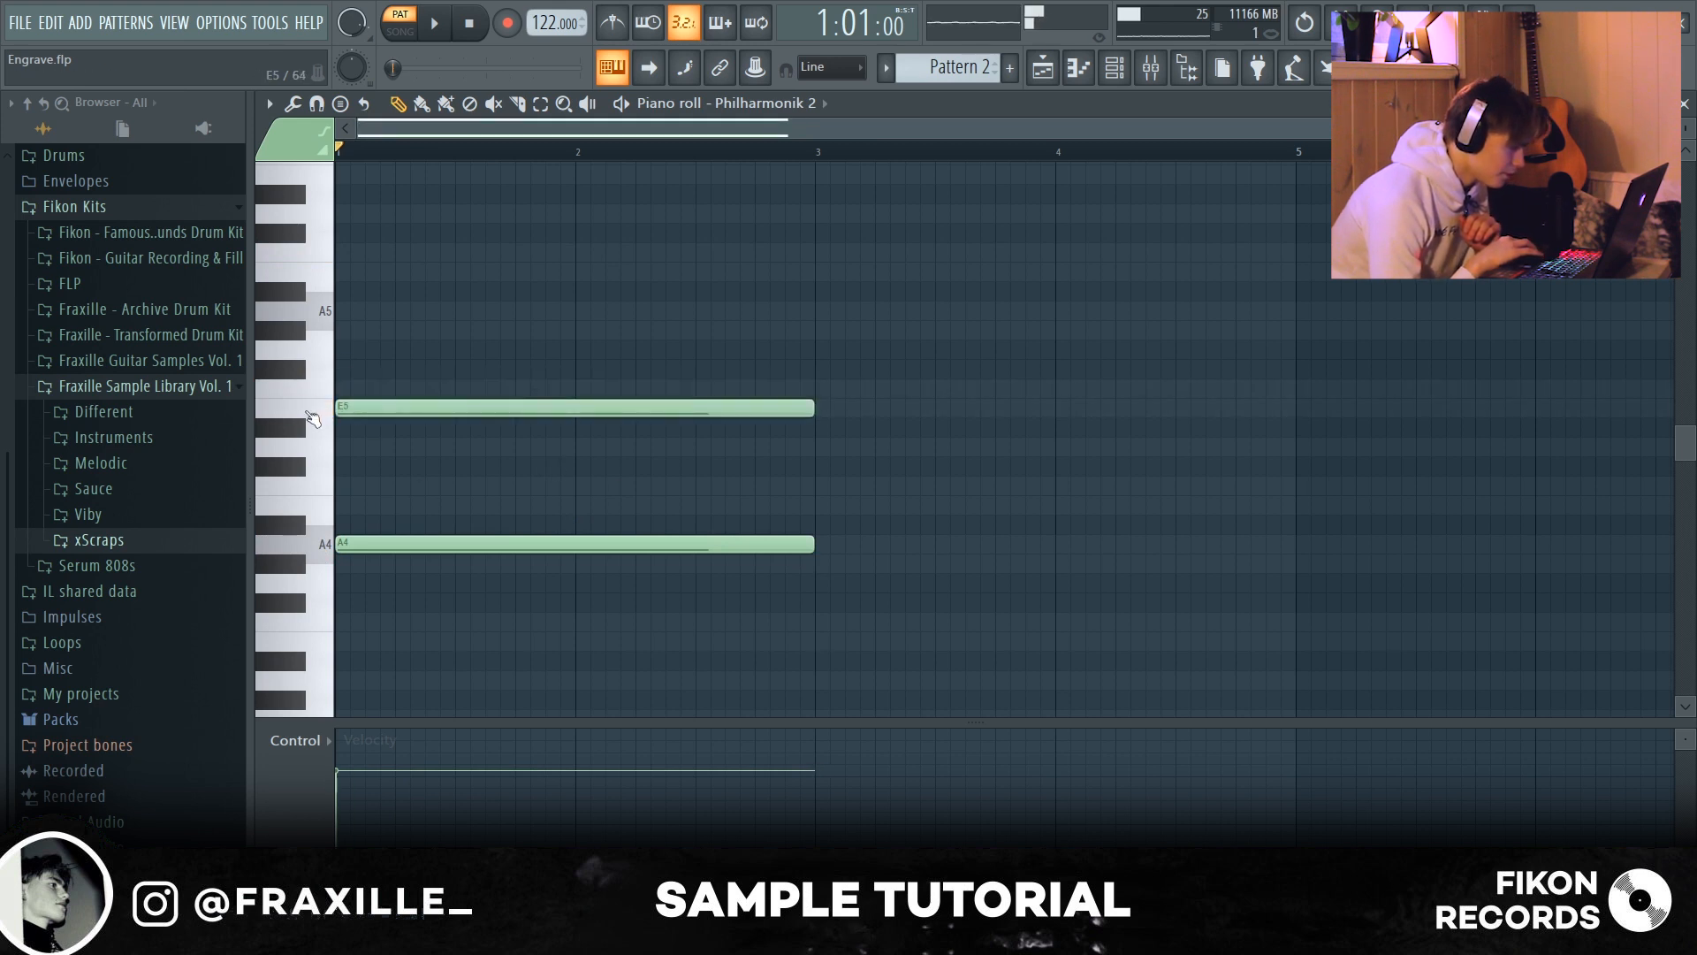
key("space")
key("space")
left_click_drag(813, 407, 363, 408)
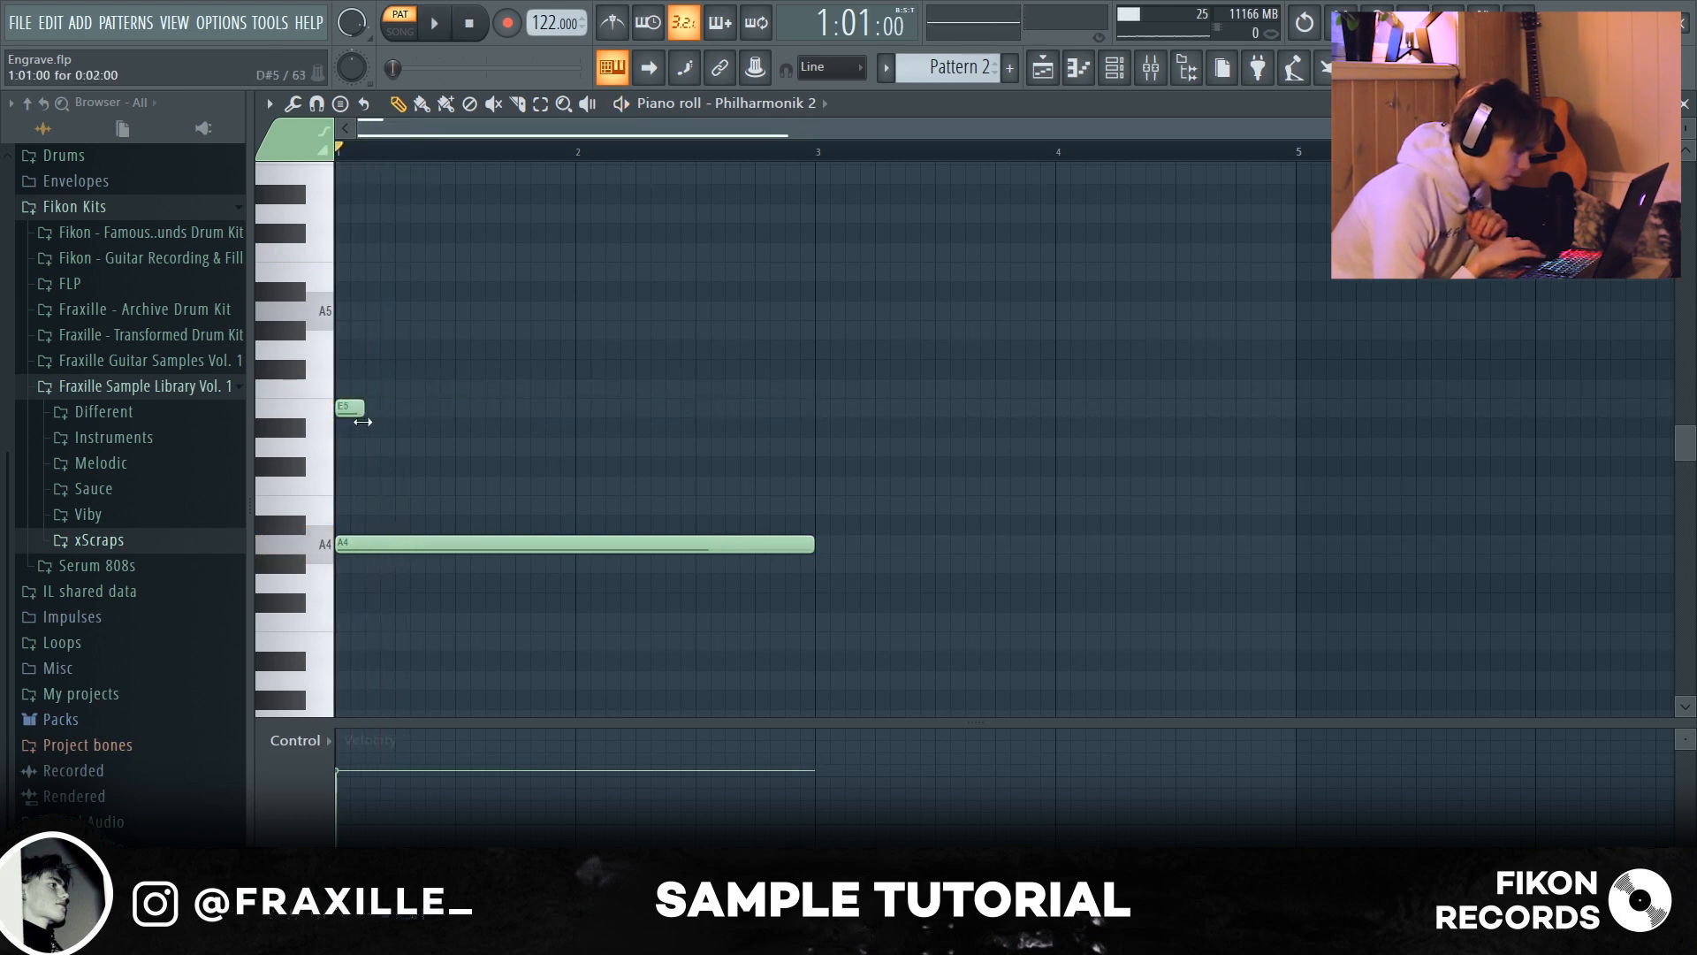
Step: Continue the melody after the first E5 with two-step A5, E5 and A5 notes in sequence, checking each by playback
left_click(368, 311)
key("space")
key("space")
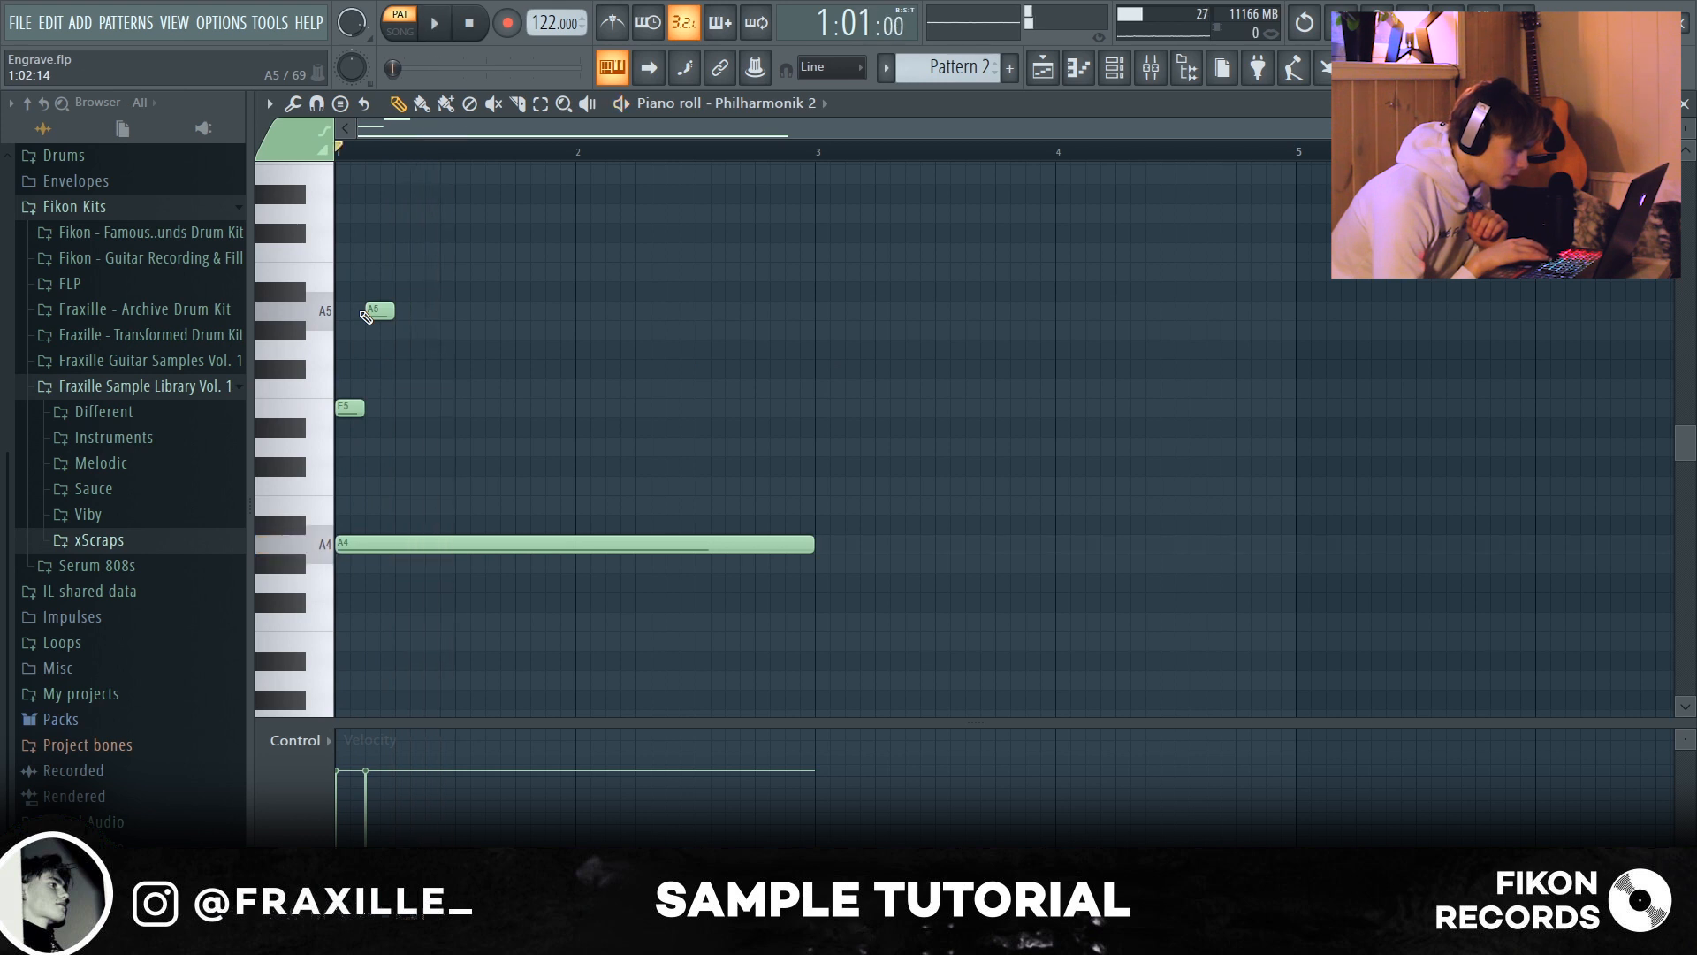
left_click(399, 412)
key("space")
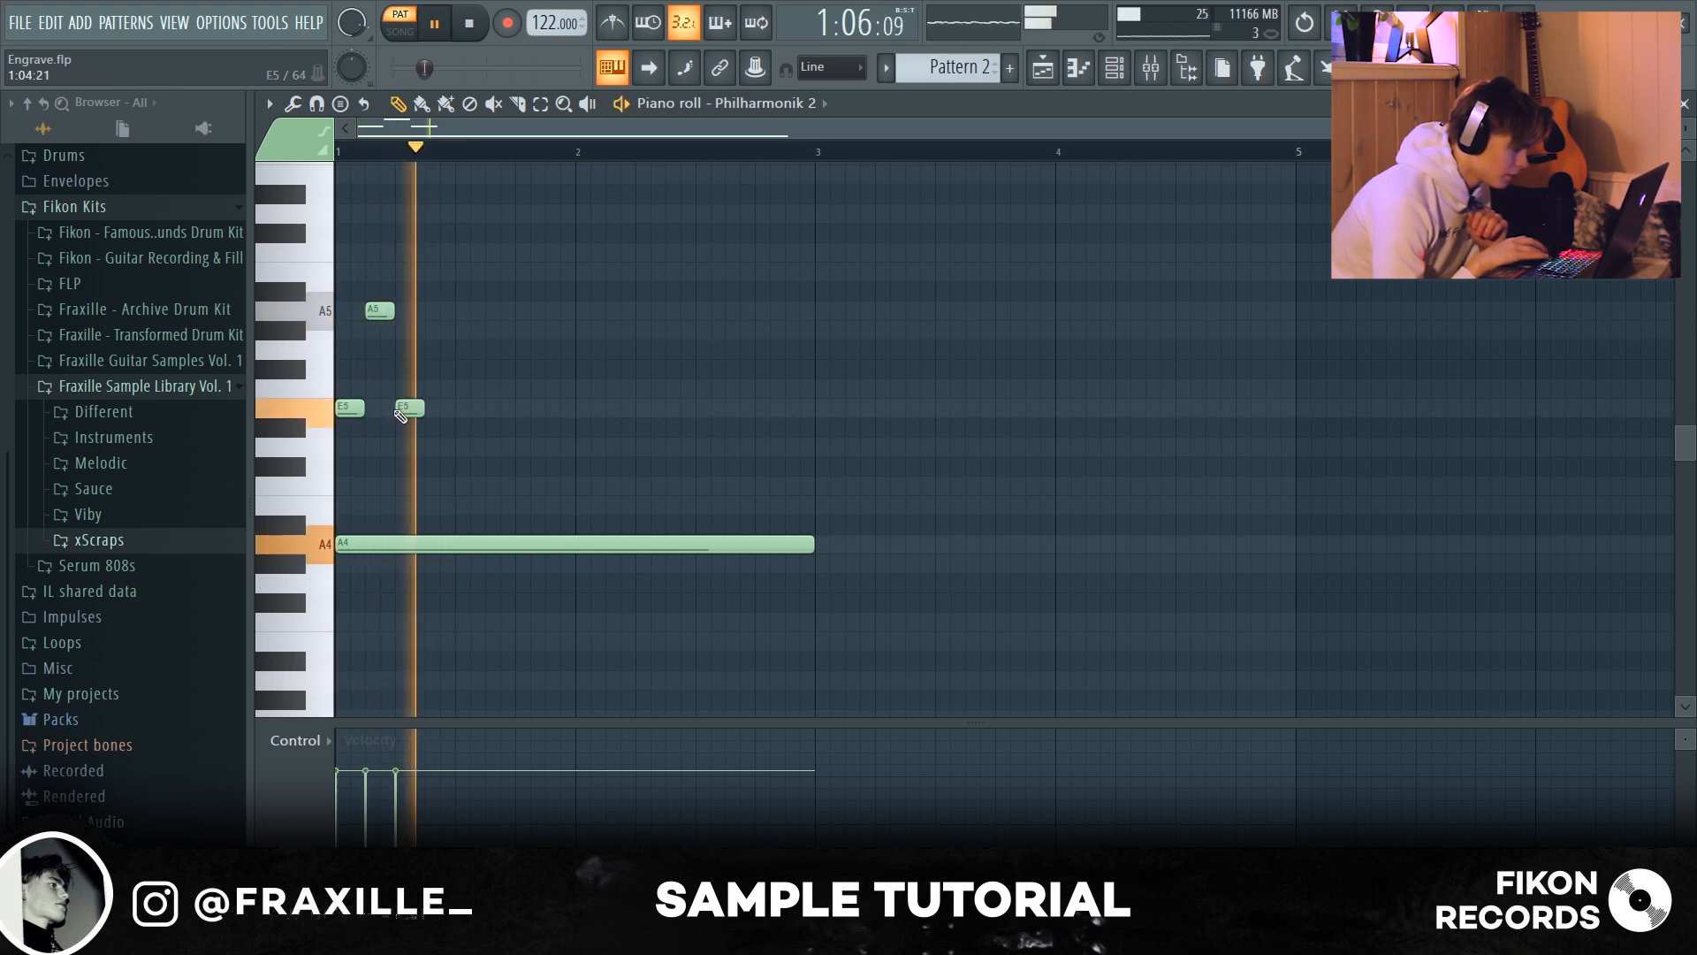
key("space")
left_click(427, 310)
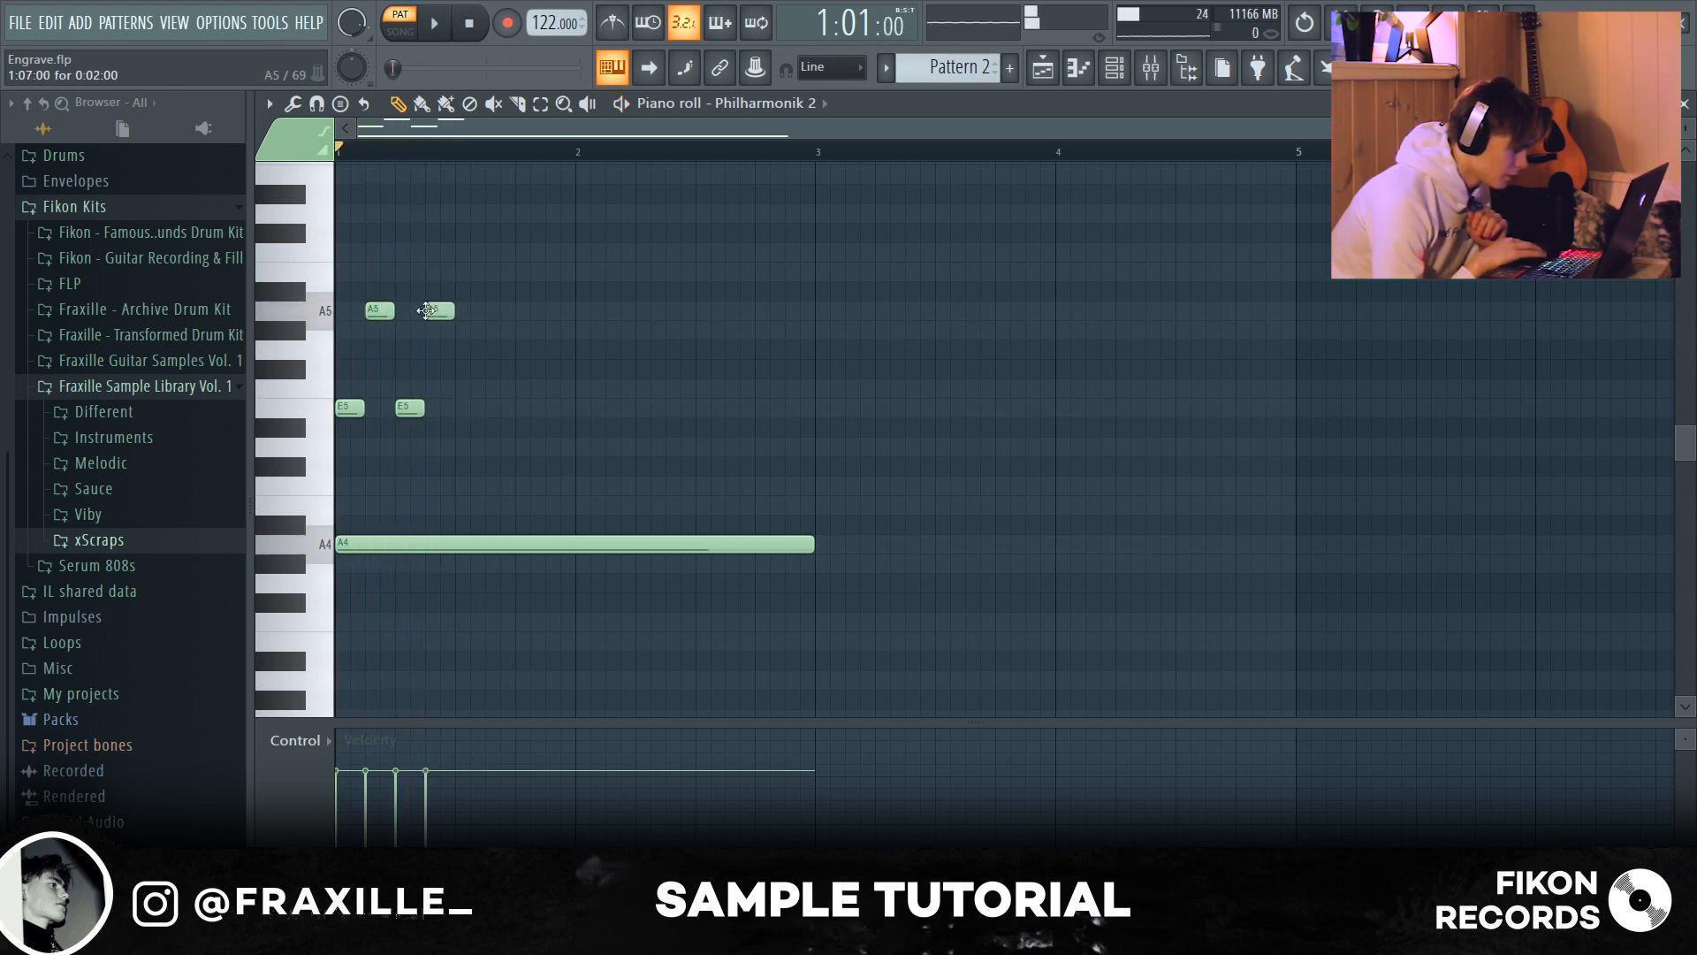
key("space")
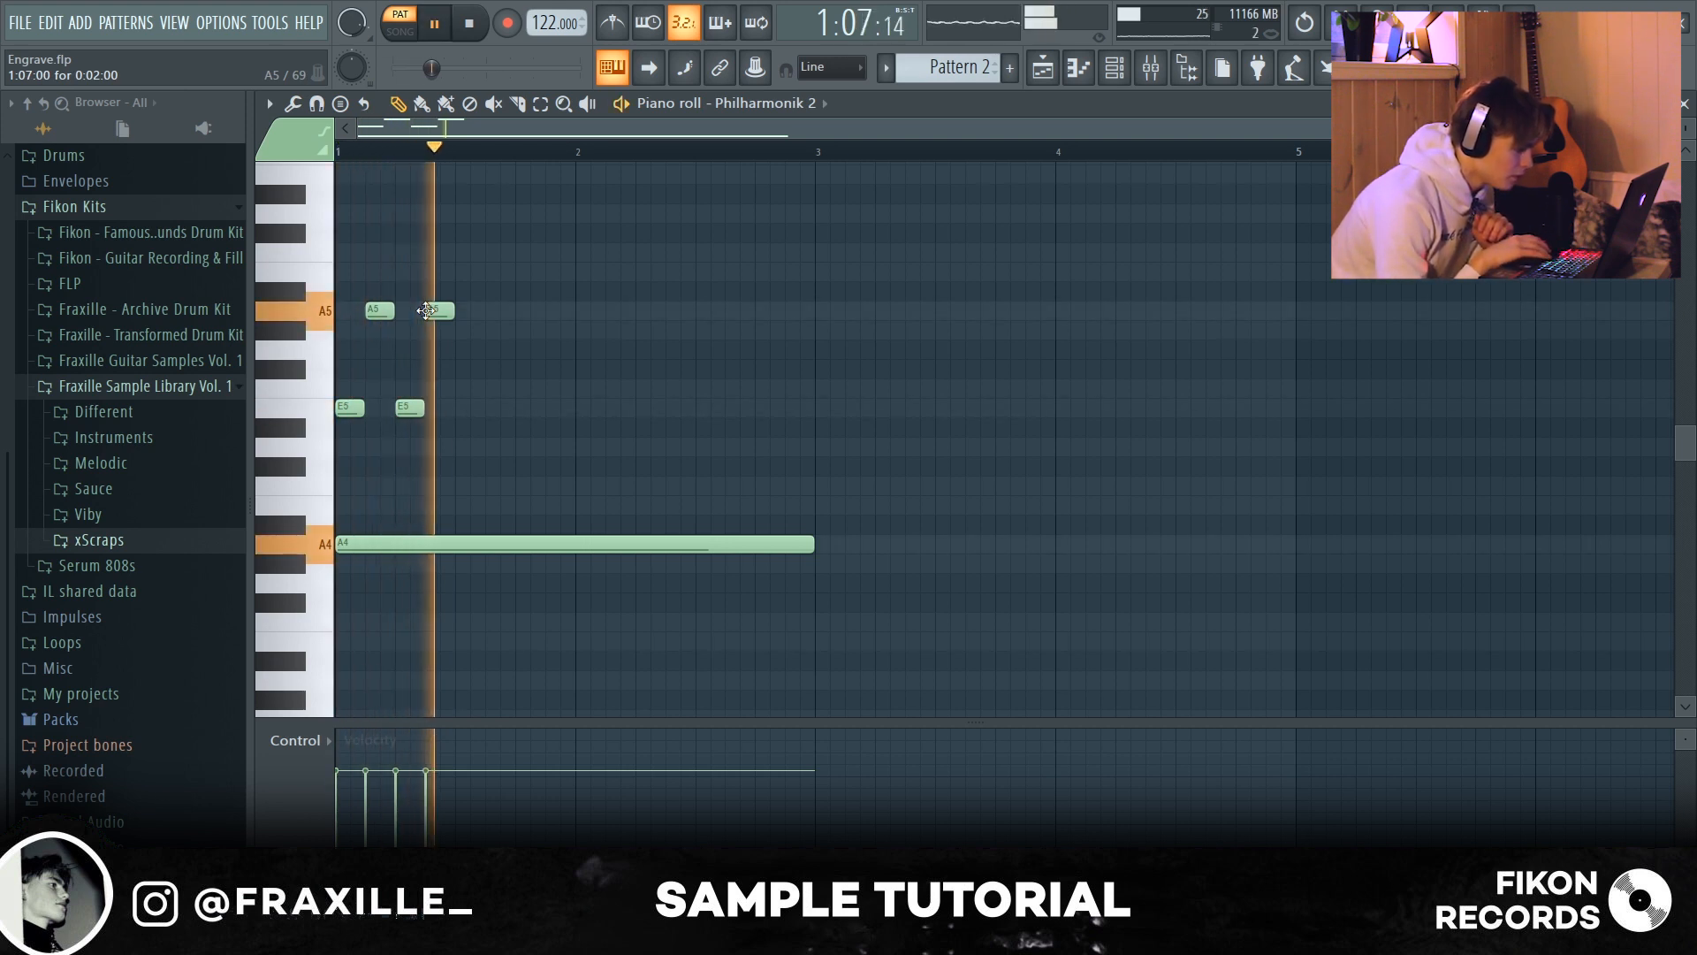
key("space")
Step: Add a four-step B5 at step 9 of bar 1 and a six-step A5 at step 13, and play the result
left_click(462, 272)
key("space")
key("space")
left_click(495, 310)
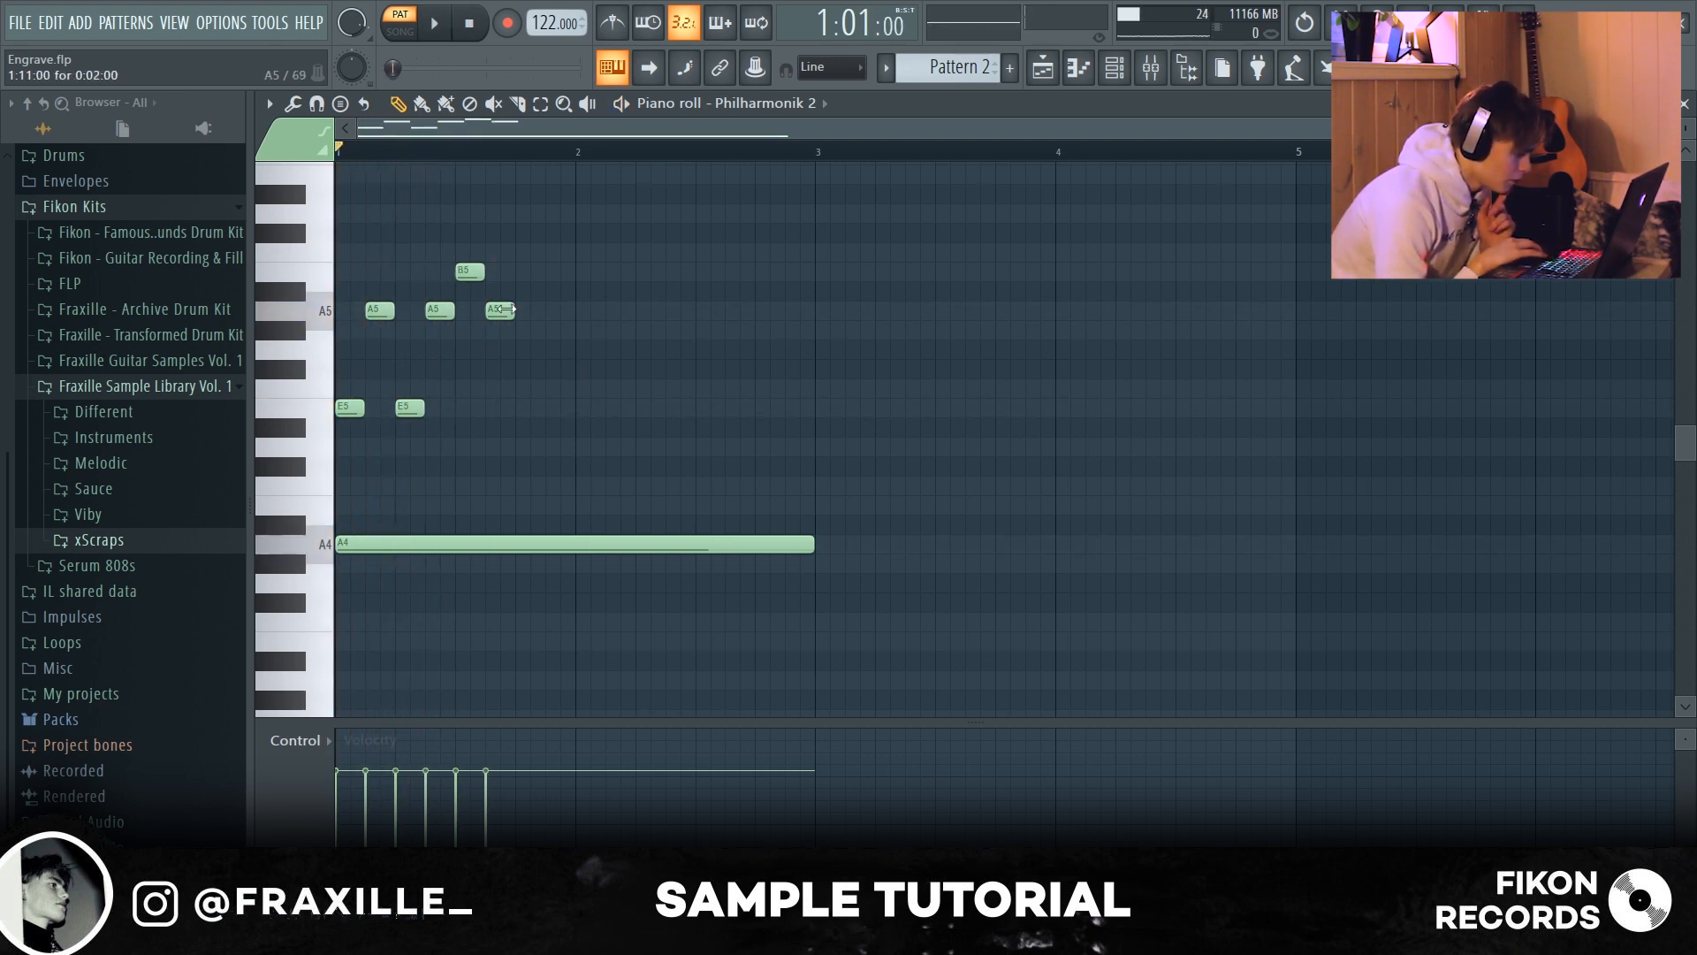
left_click_drag(497, 310, 527, 311)
left_click_drag(483, 272, 513, 272)
left_click_drag(543, 311, 603, 312)
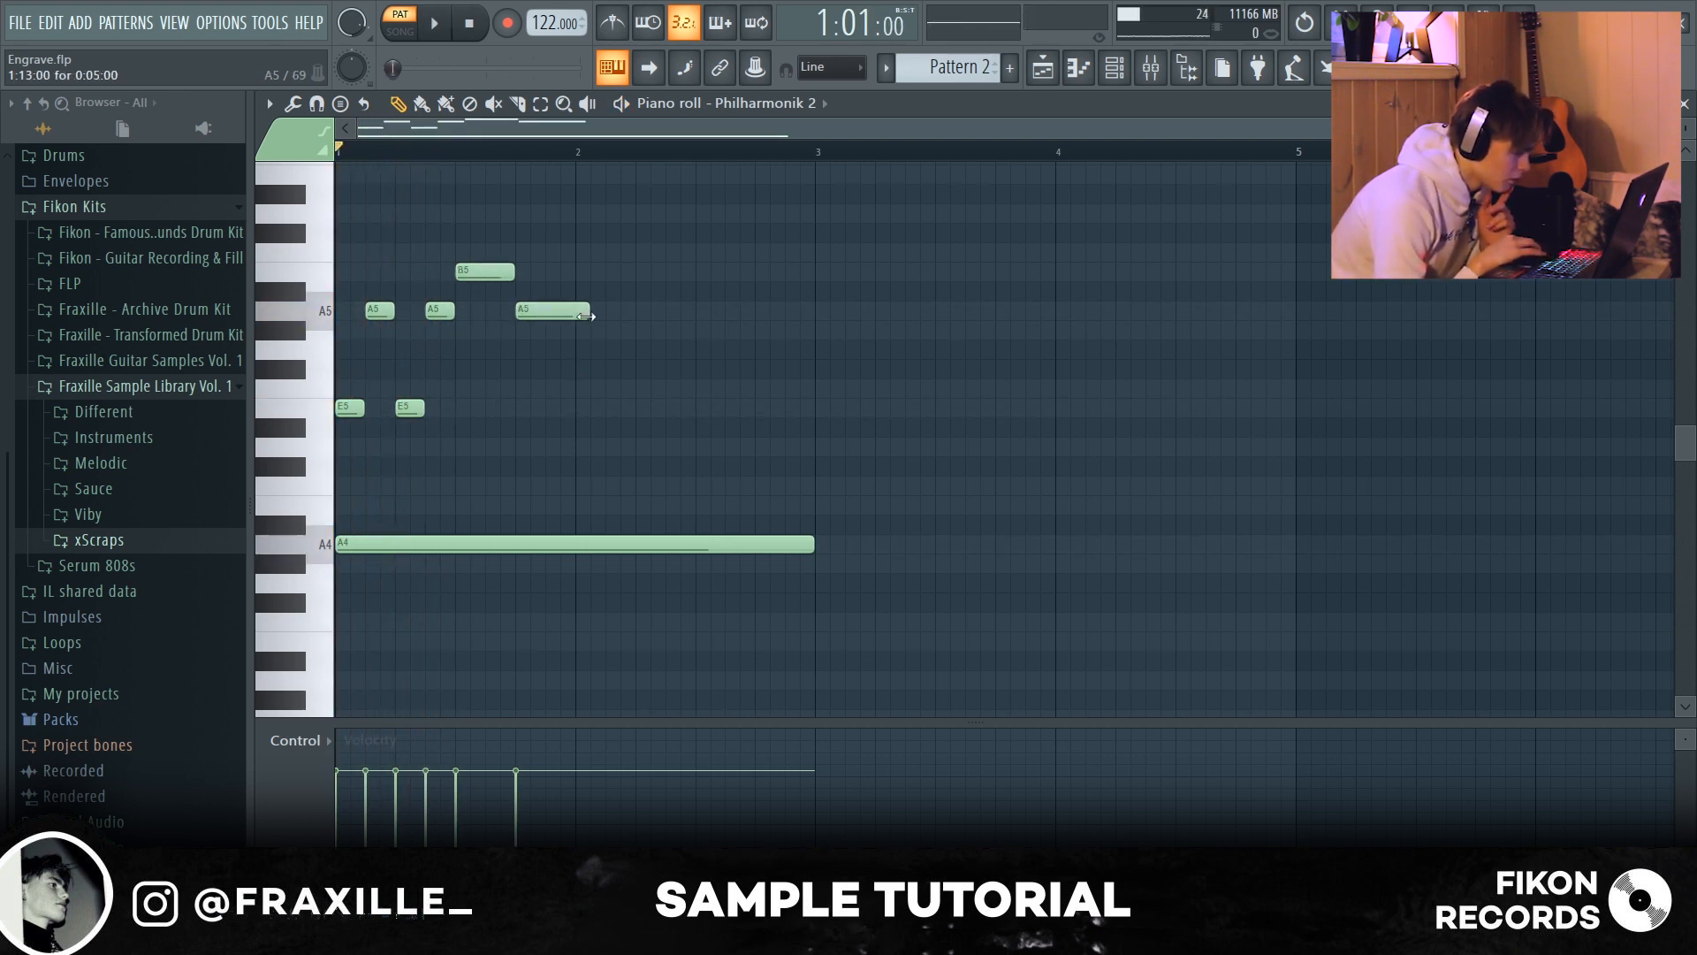
key("space")
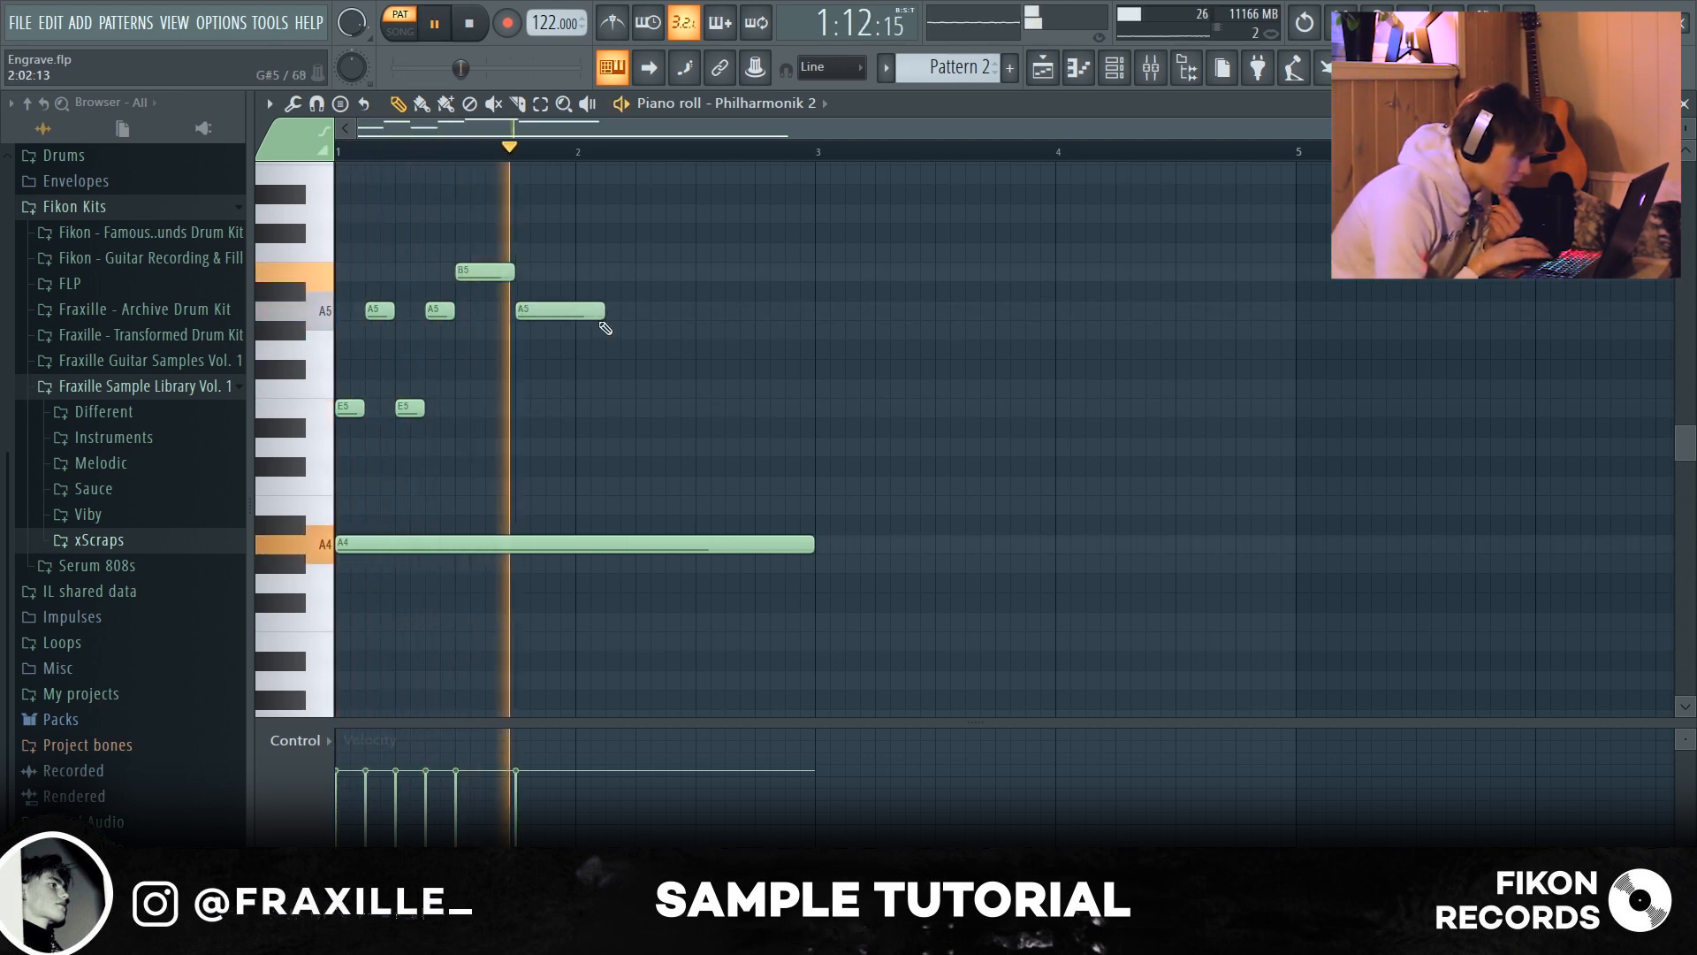
key("space")
Step: Draw a B4 note at step 5 of bar 1, about nine steps long, and play it back
left_click(408, 504)
left_click_drag(426, 503, 528, 505)
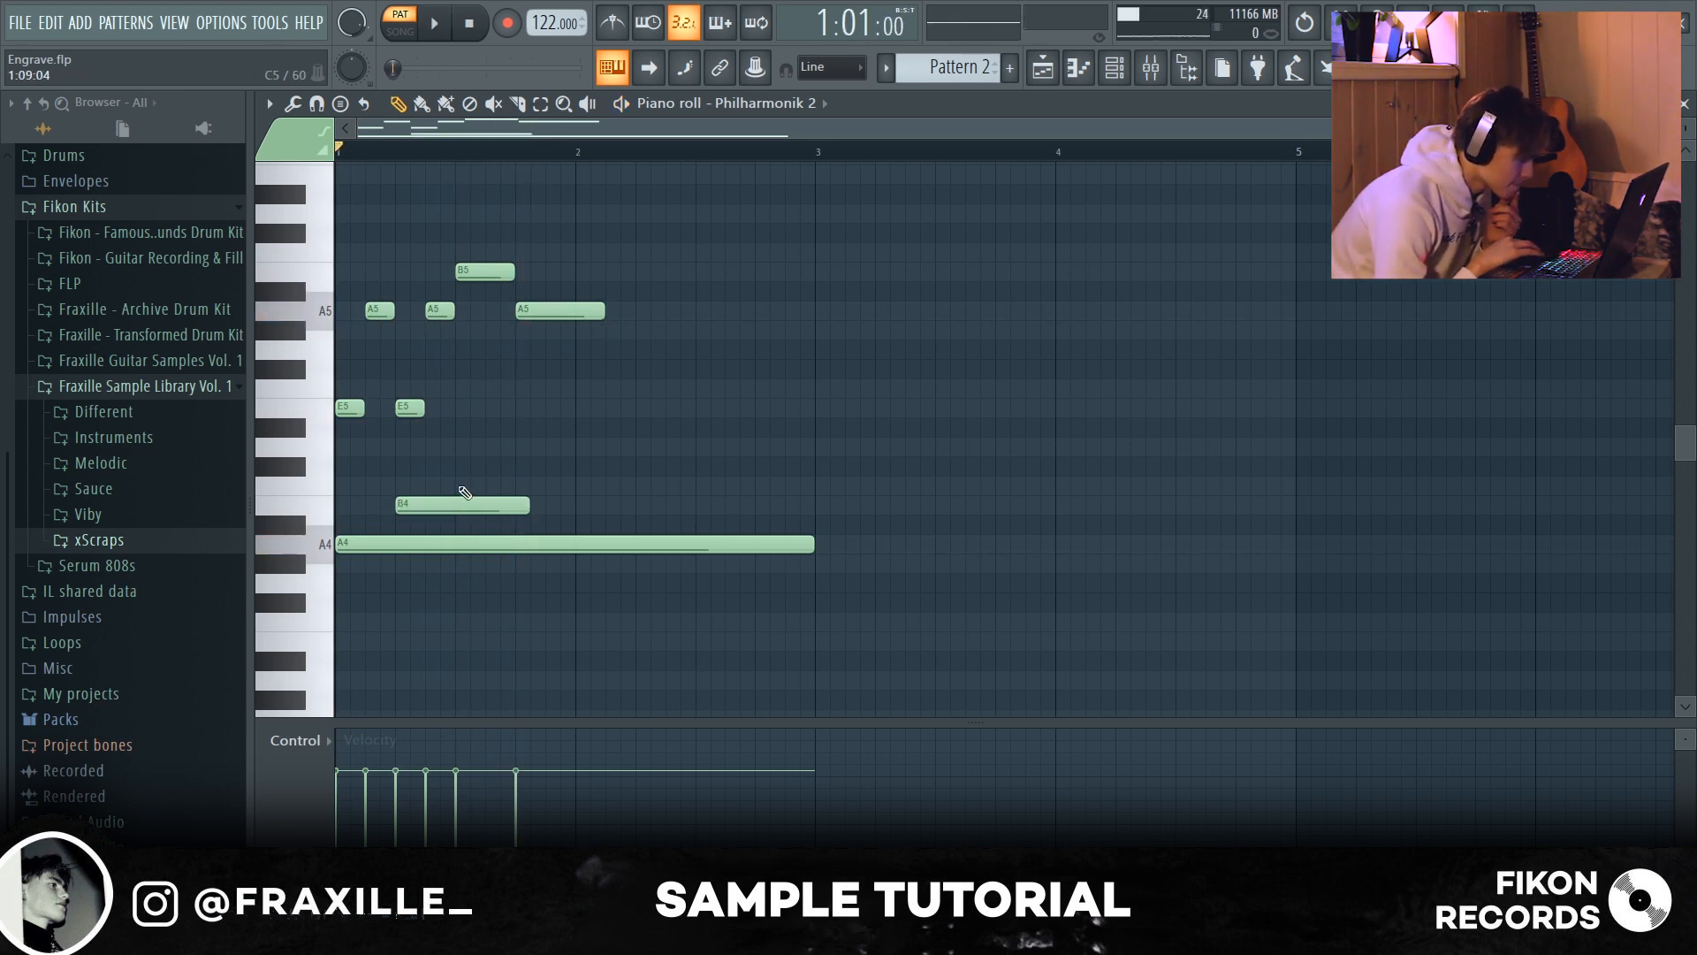
key("space")
key("space")
Step: Extend the lower line with a four-step C5 at step 9, a four-step B4 at step 11 and a six-step C5 at step 13
left_click(457, 485)
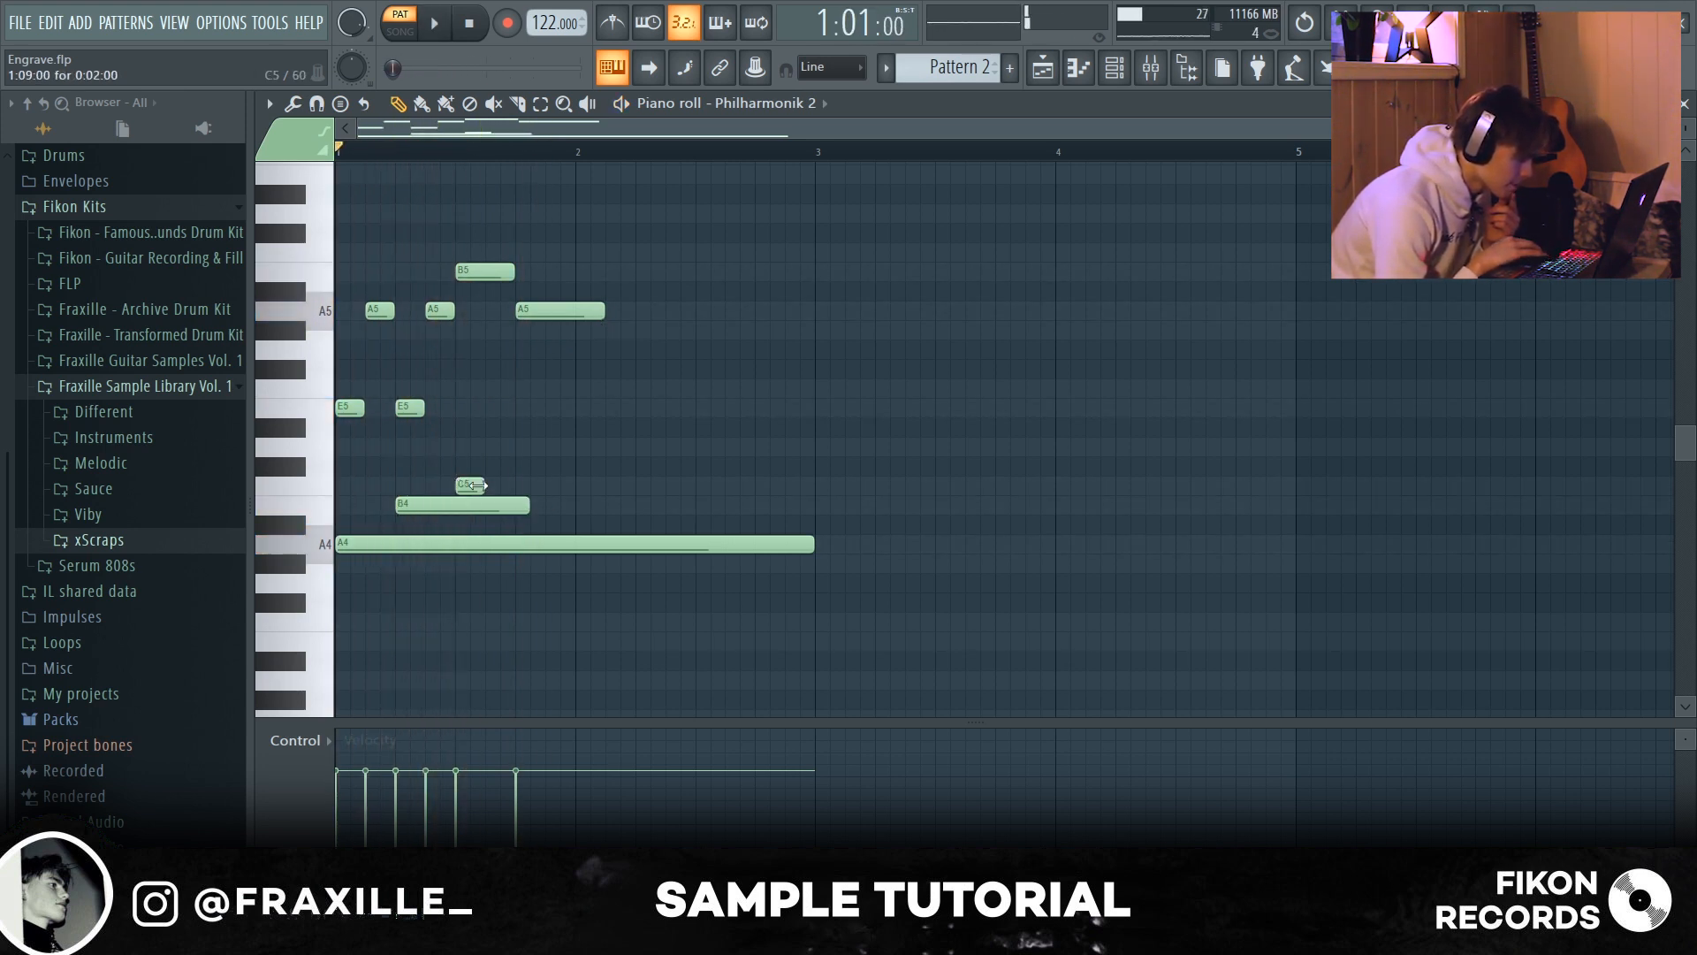
left_click(552, 506)
left_click_drag(534, 507, 495, 505)
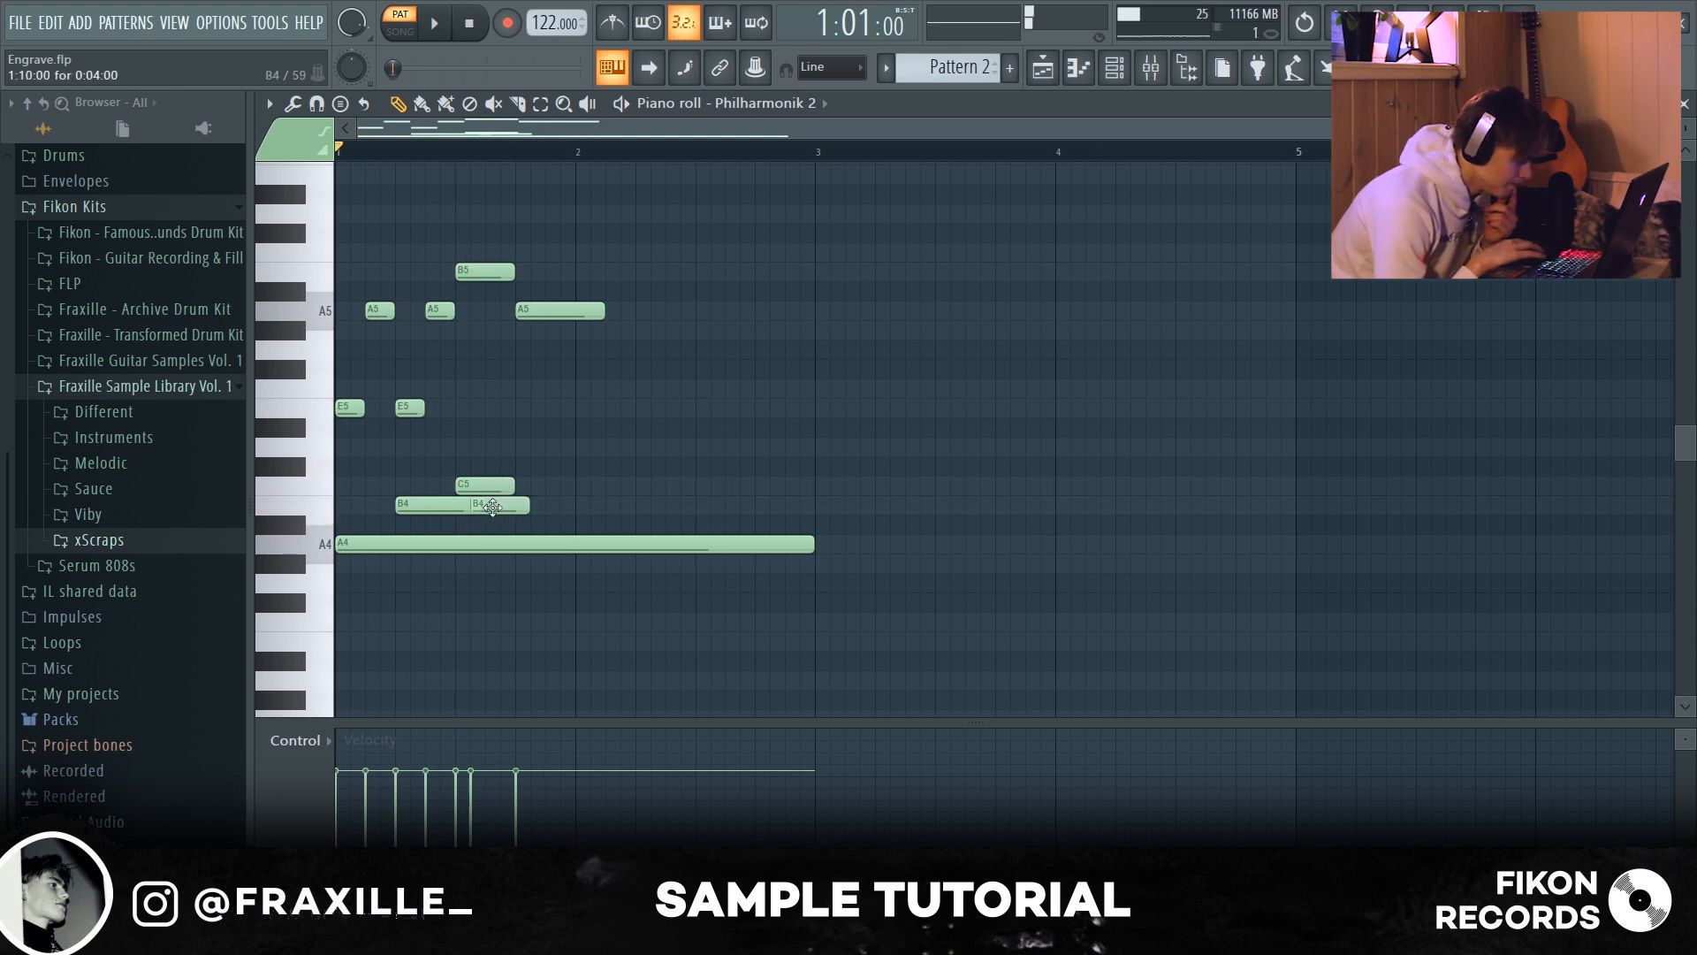
left_click(536, 485)
key("space")
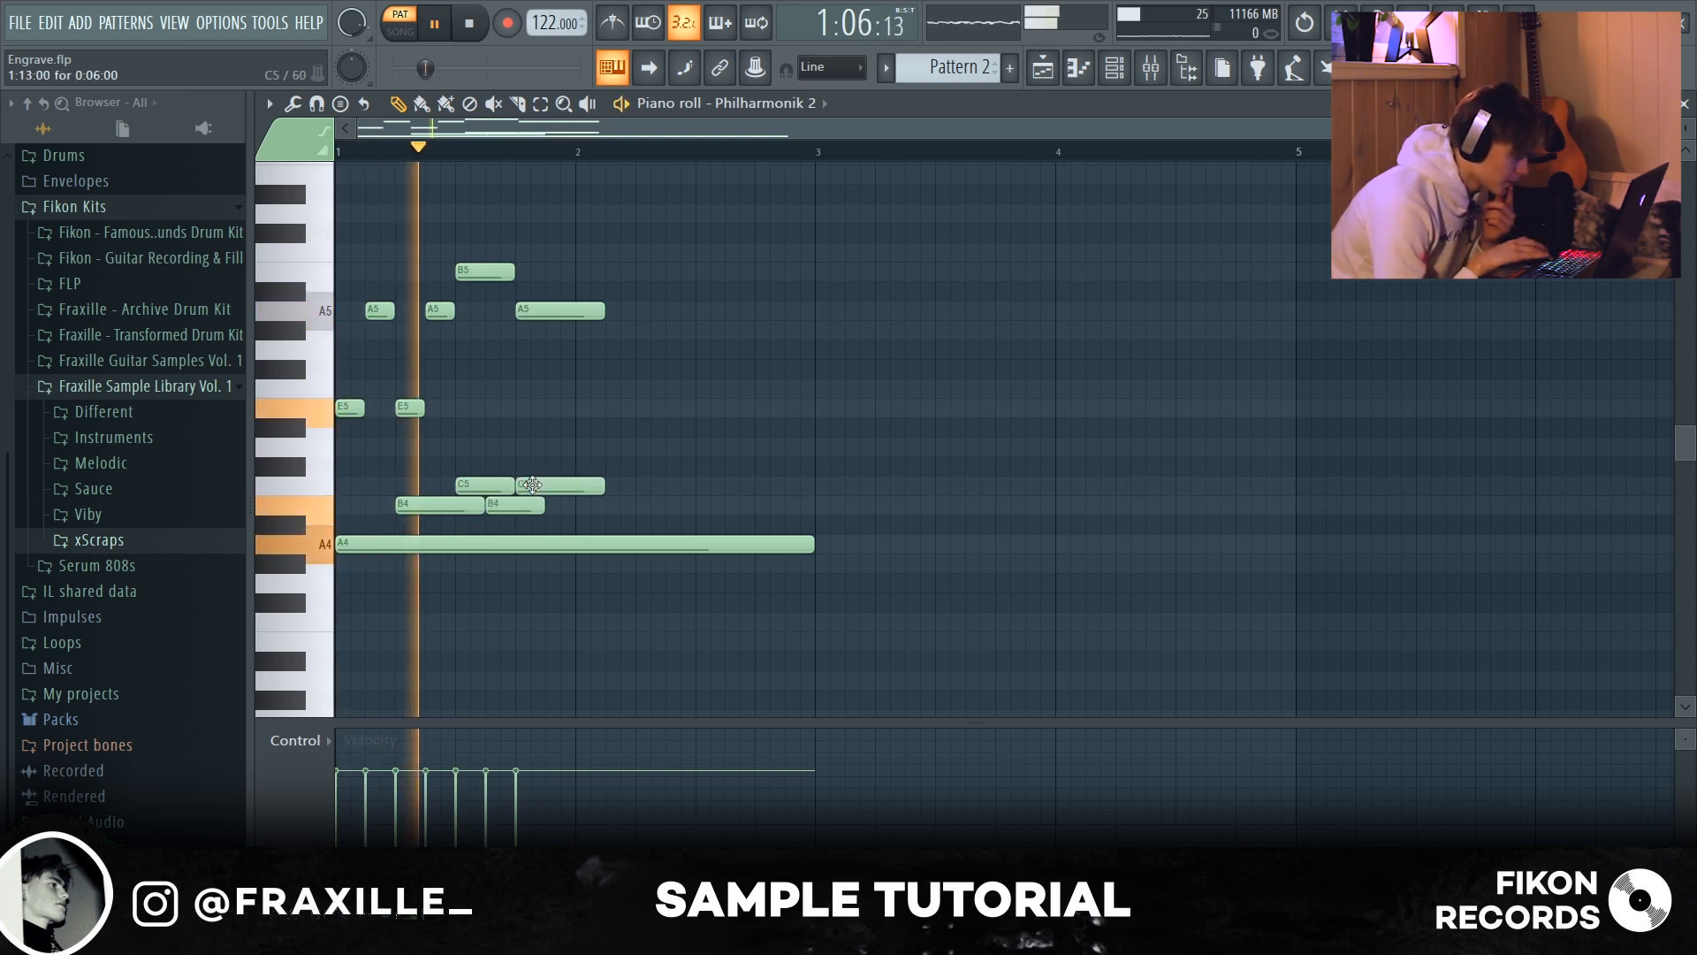
Step: Add a two-step E5 at the start of bar 2 with a very short D5 just before it, and play it back
left_click(581, 408)
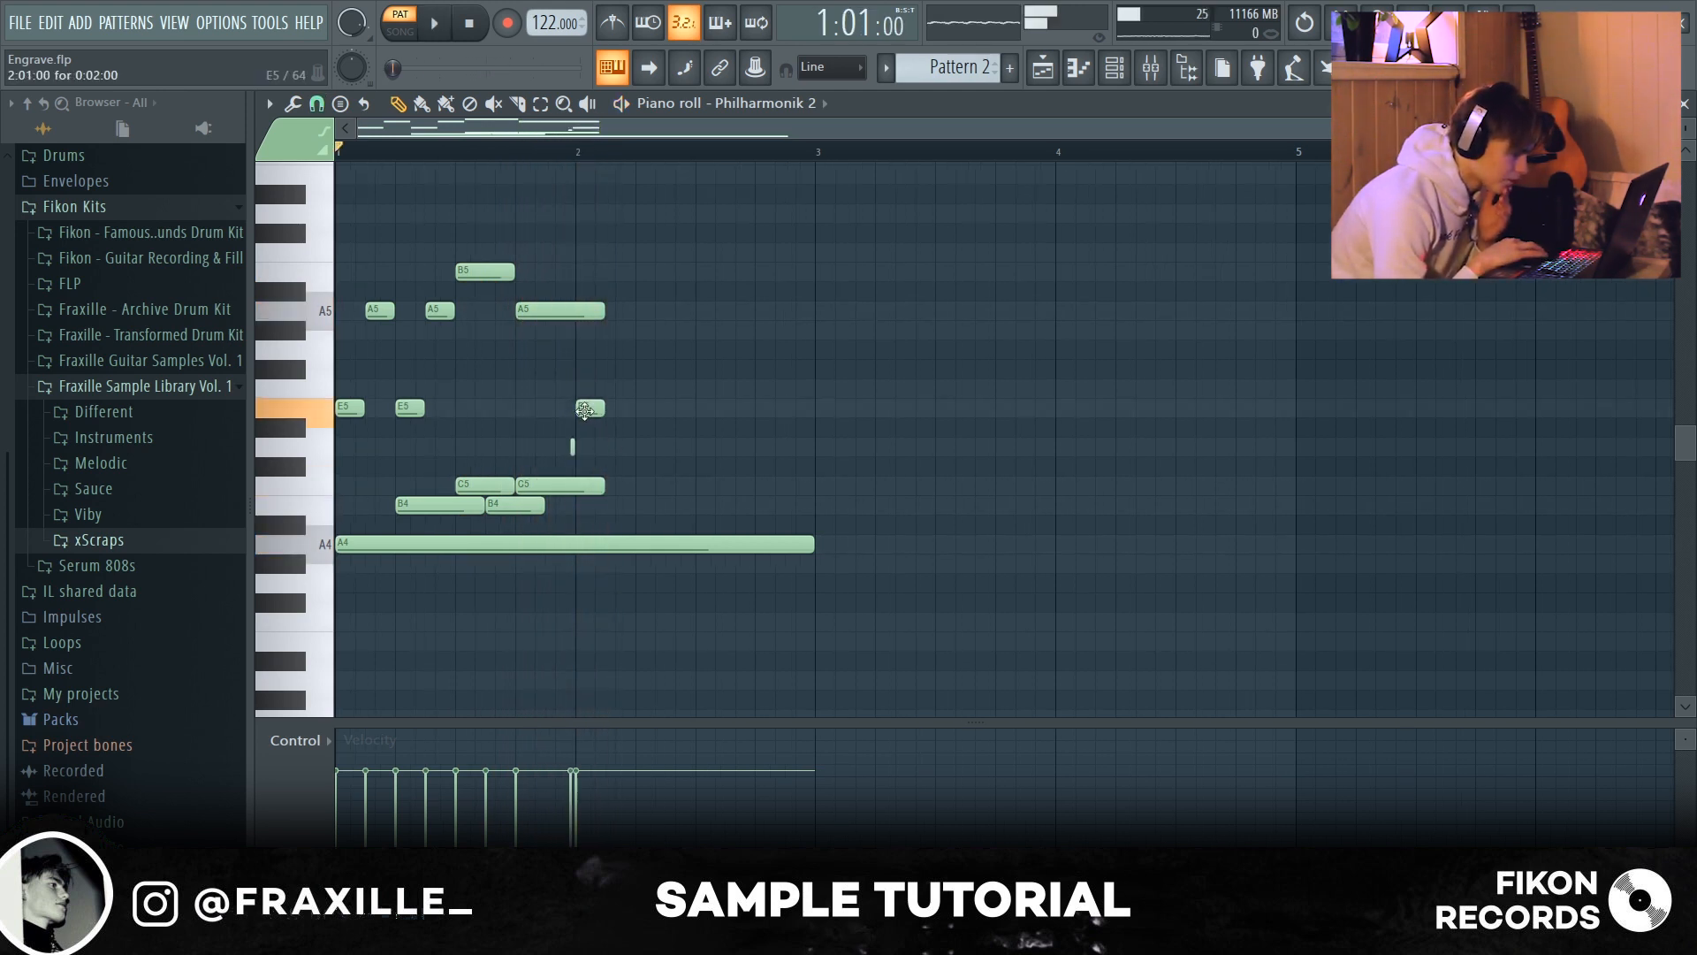
key("space")
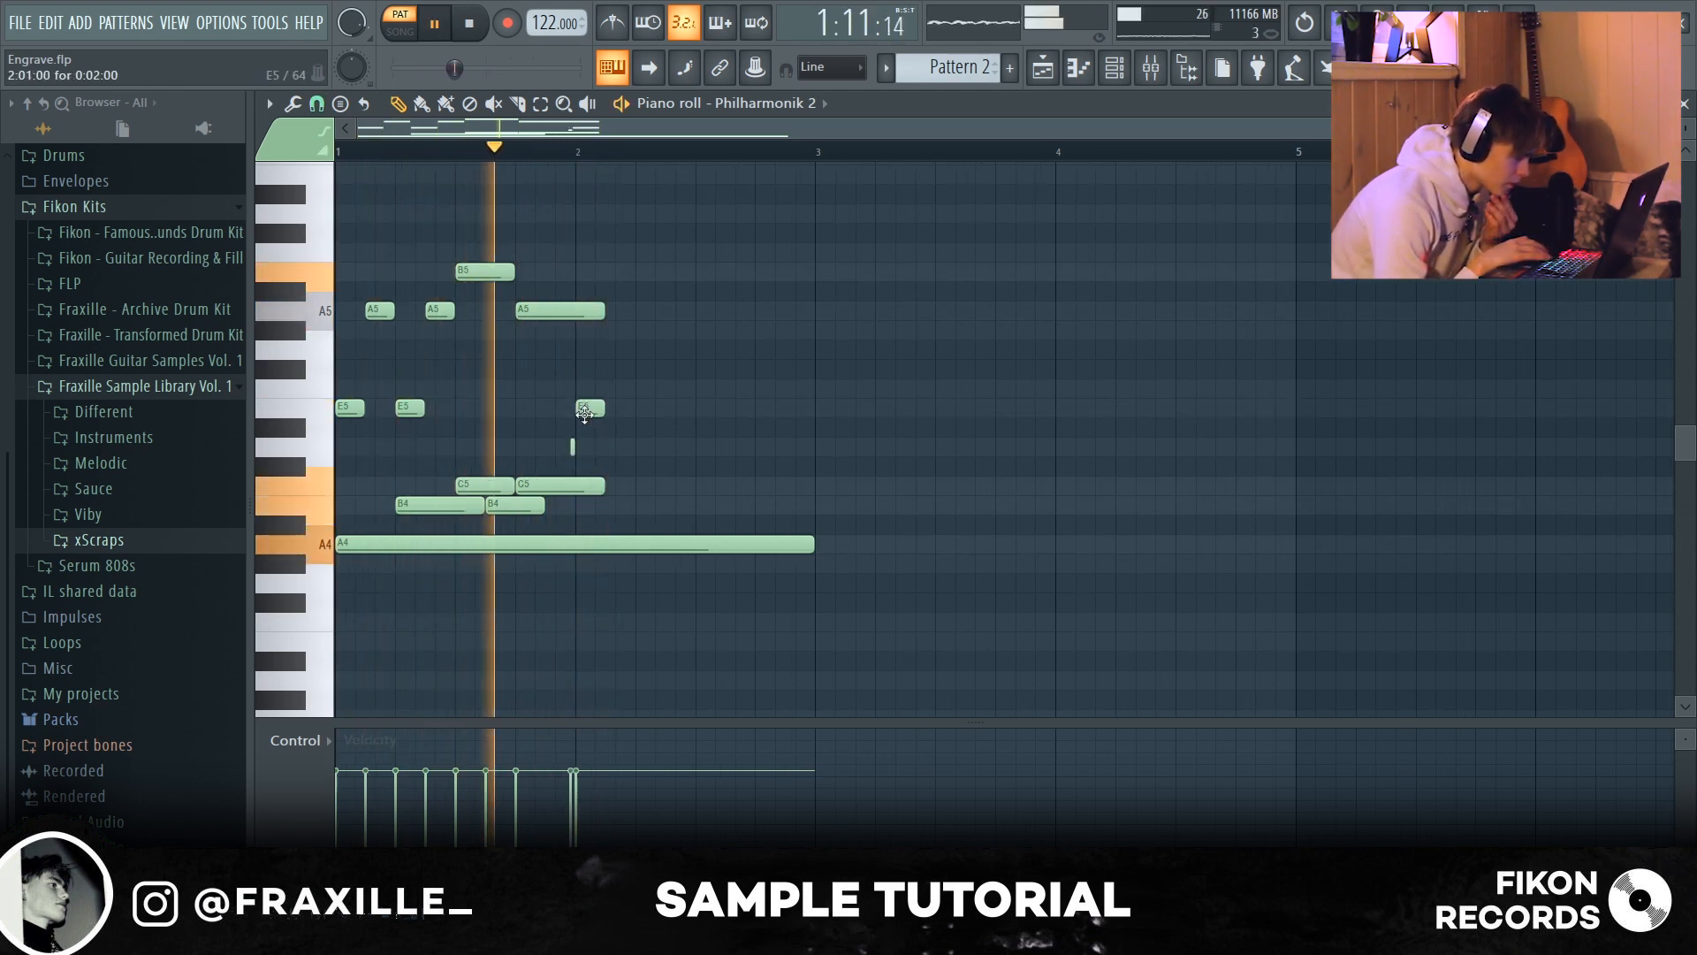
key("space")
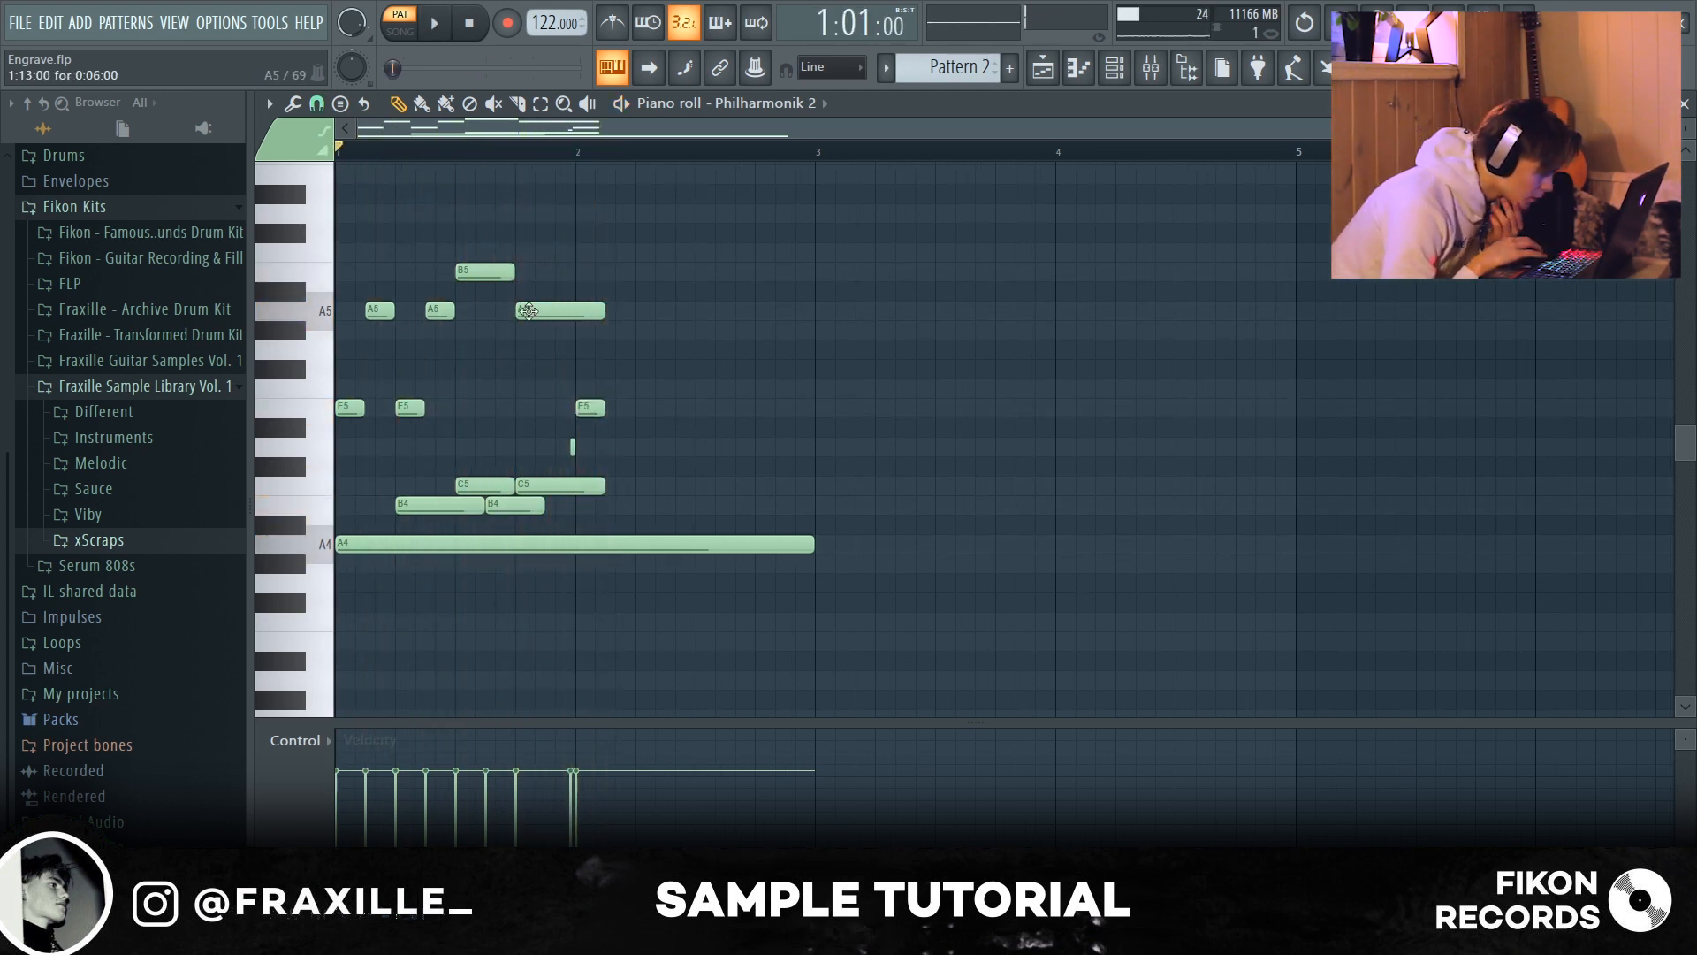
Step: Add a descending line of six-step D6, C6 and B5 notes at steps 1, 5 and 9 of bar 2, and play it
left_click(585, 213)
left_click(641, 271)
left_click_drag(702, 277, 704, 251)
key("space")
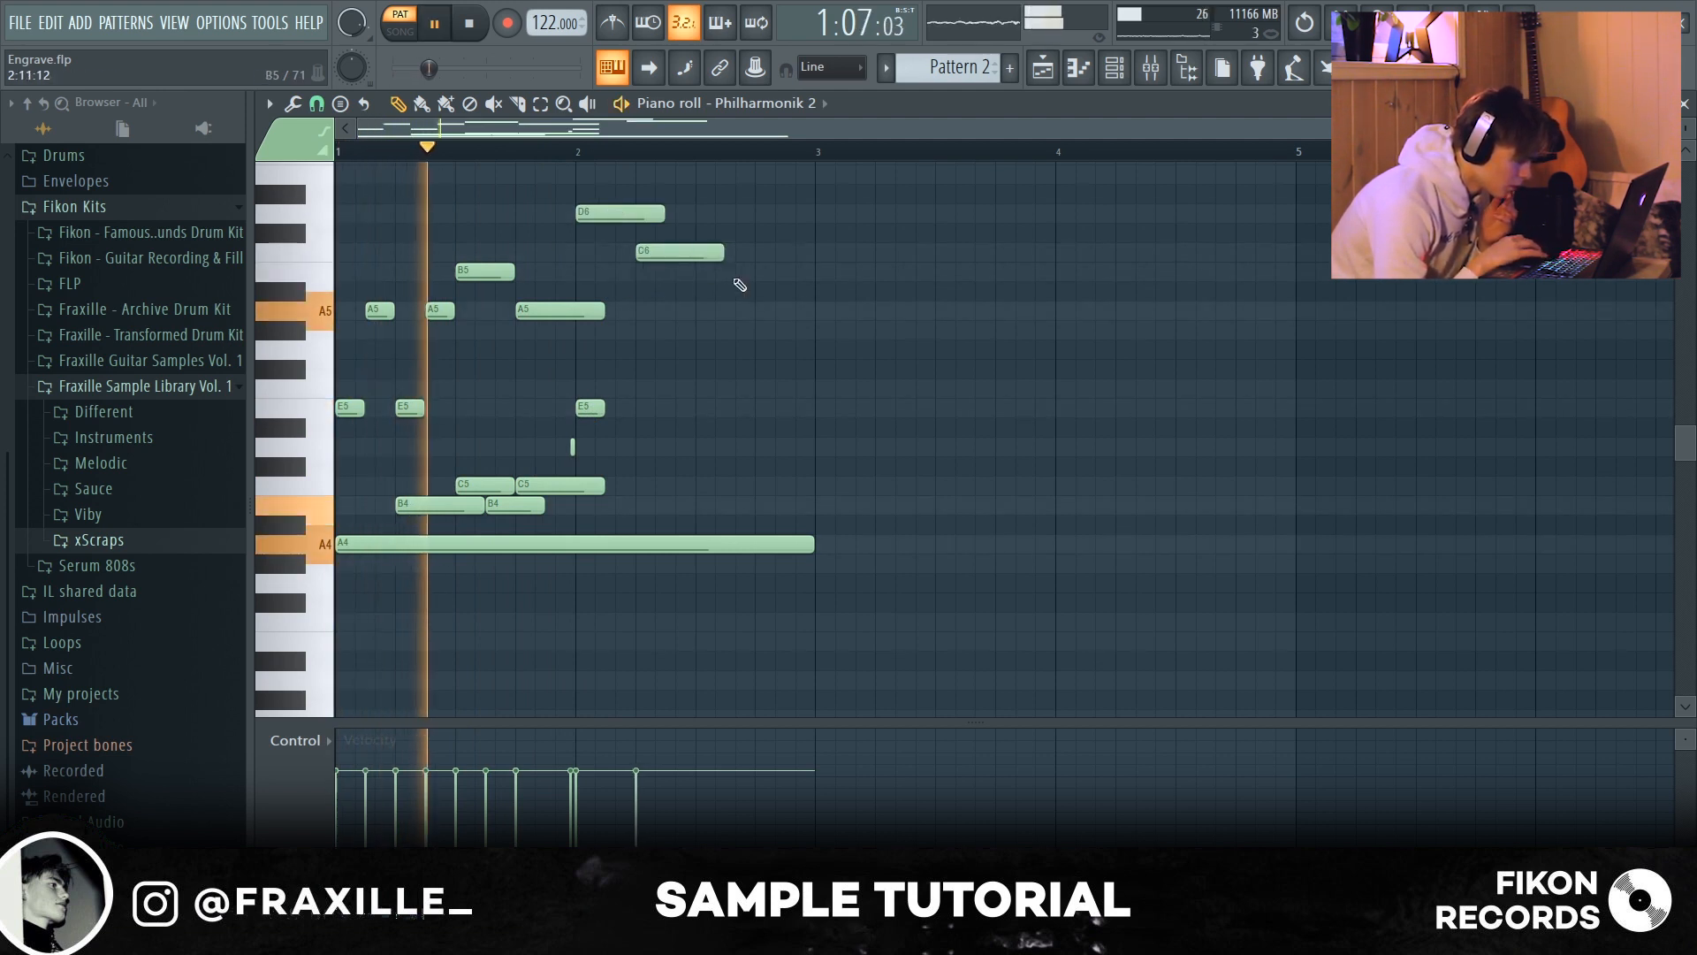
left_click(702, 273)
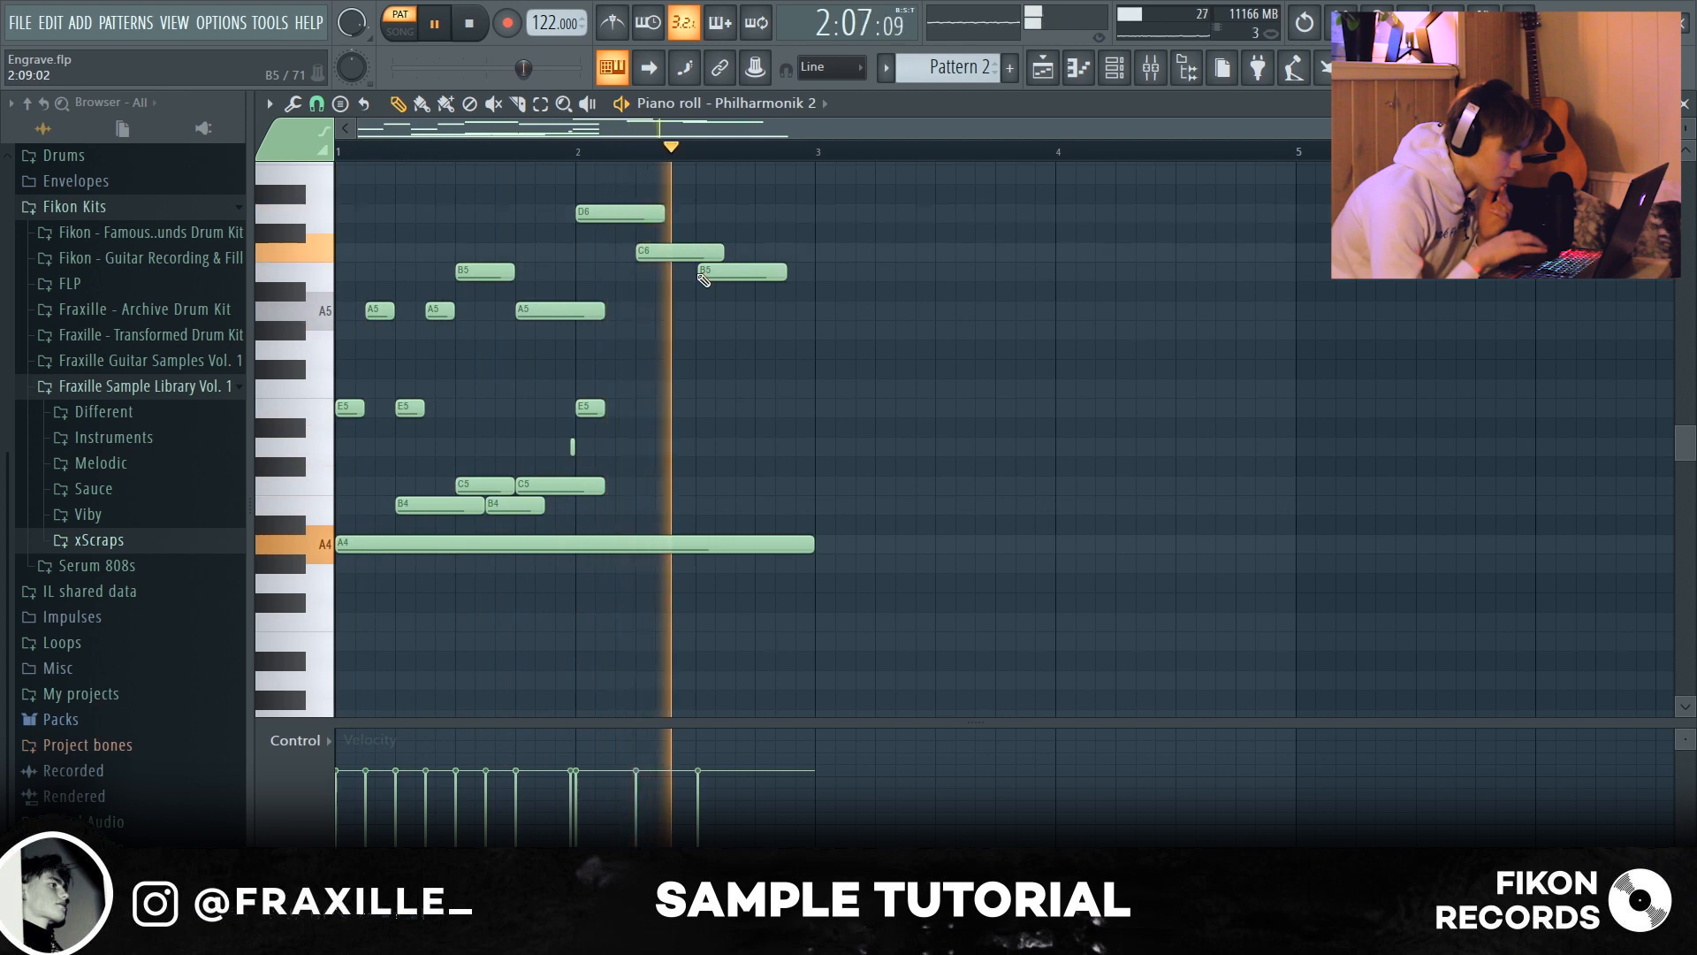
key("space")
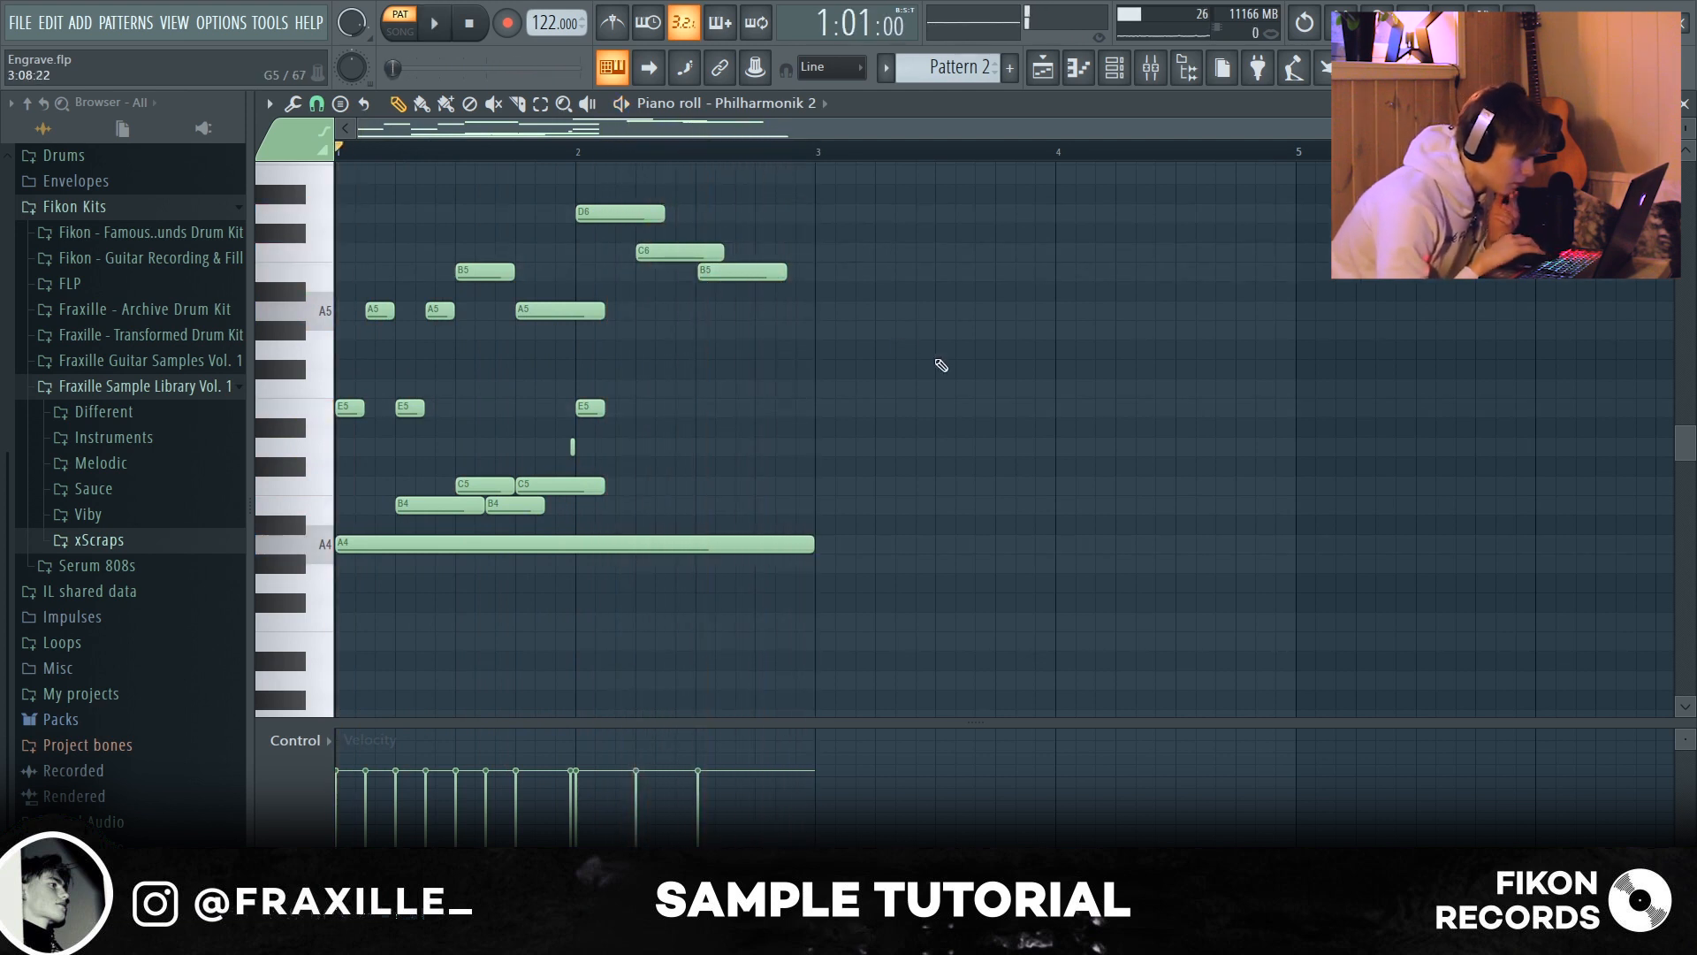
Step: Add a six-step A5 near step 13 of bar 2 and two-step A5, F5 and E5 notes at steps 3, 5 and 7
left_click(763, 310)
left_click(616, 311)
left_click(643, 388)
left_click(672, 408)
key("space")
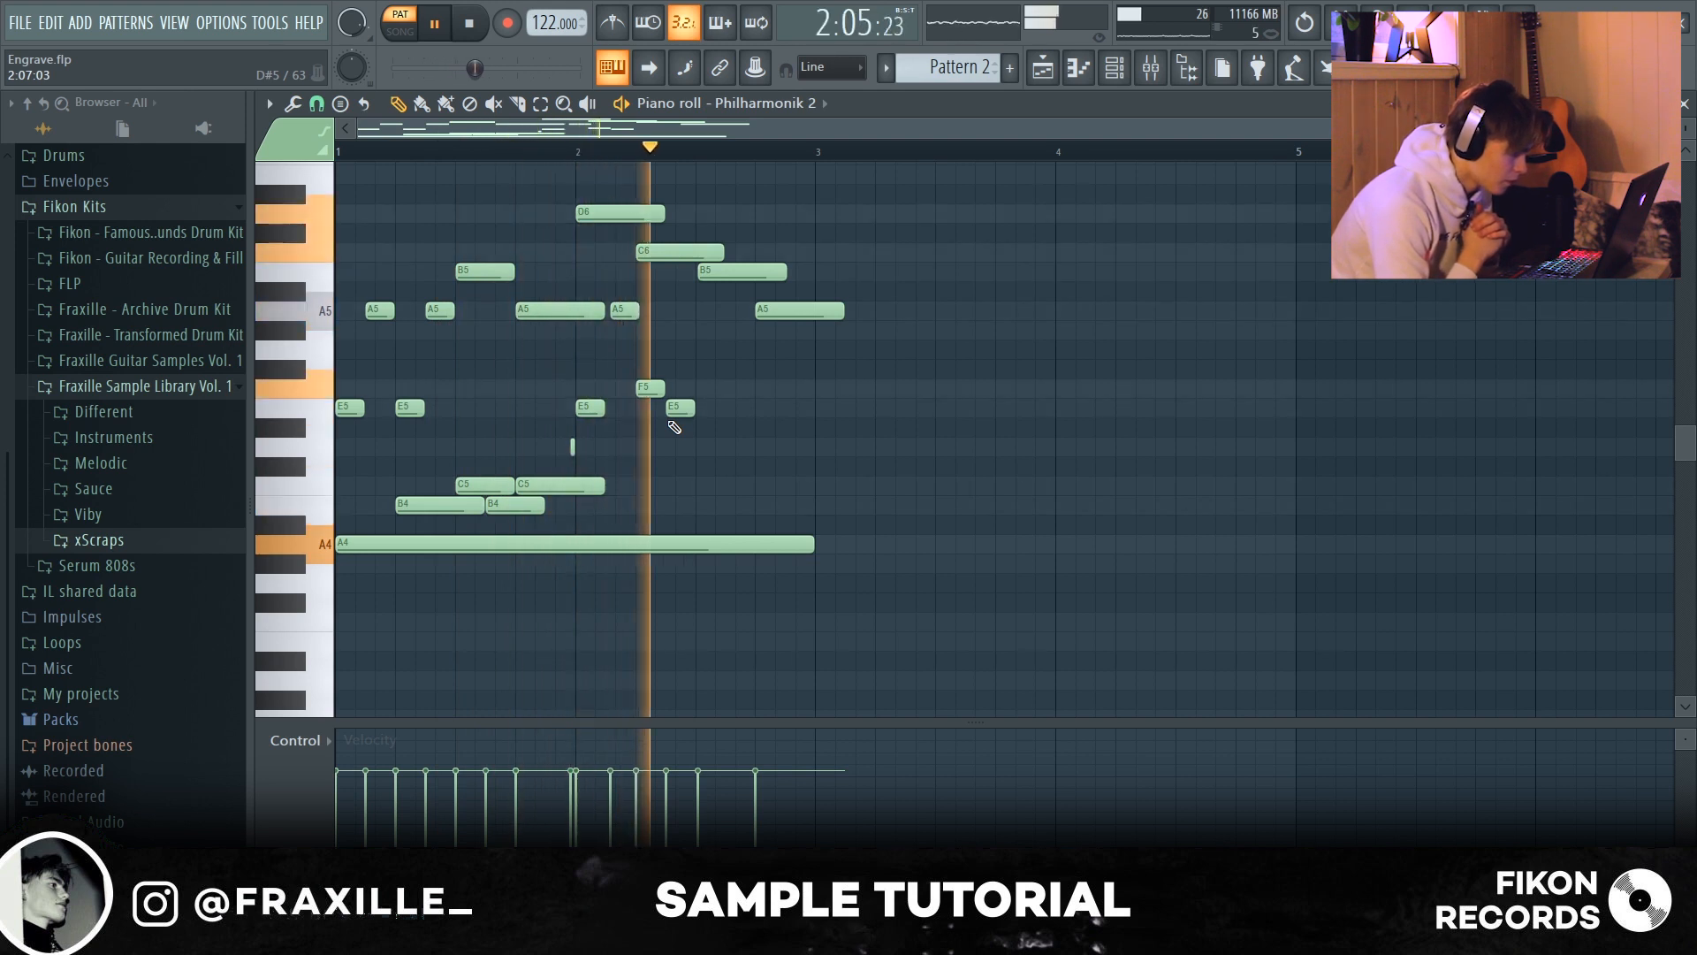
key("space")
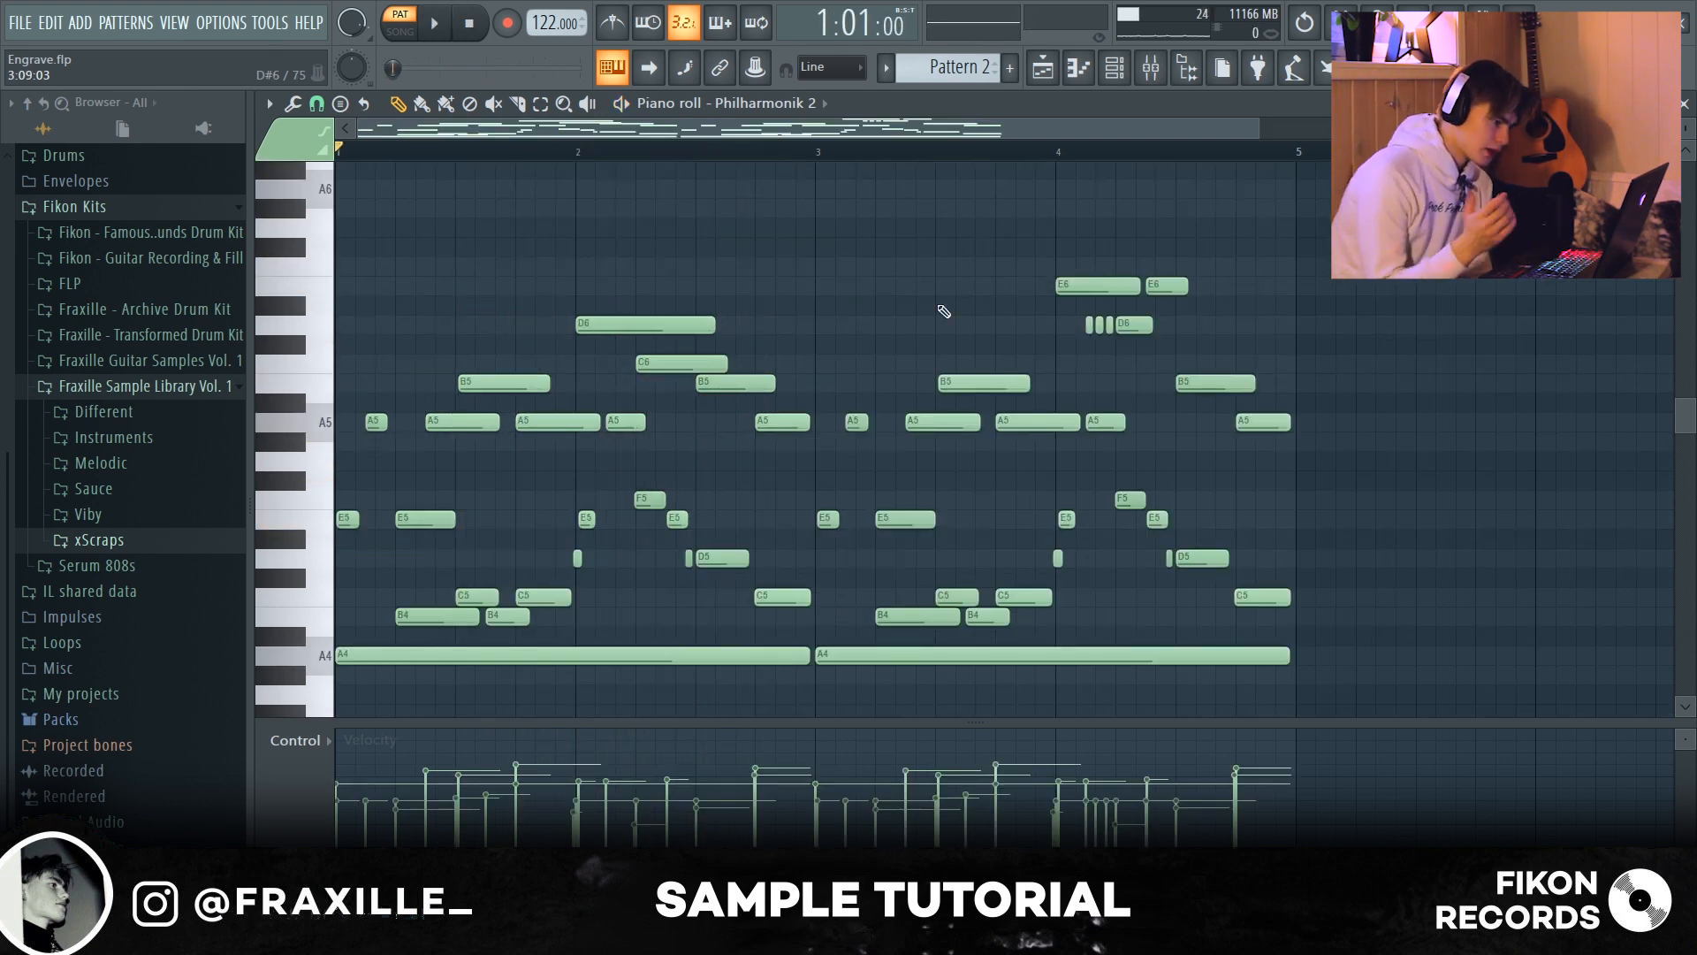
Step: Play back the full four-bar melody and highlight the notes of bars 1 and 2 to compare both halves
key("space")
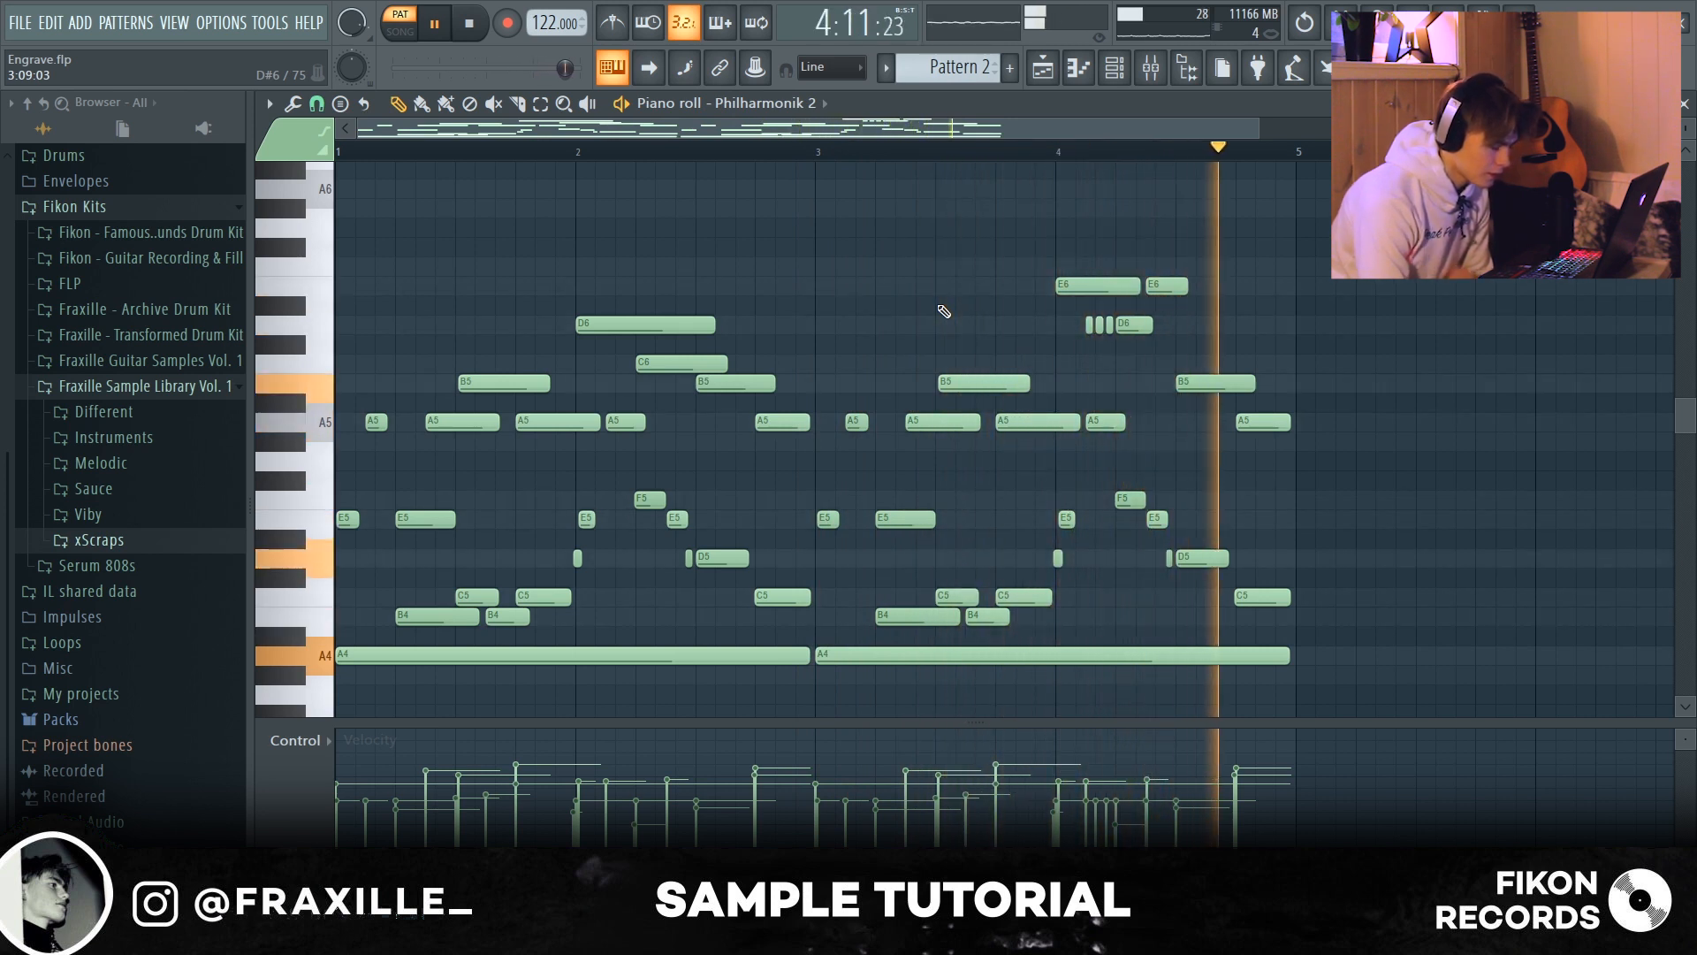
key("space")
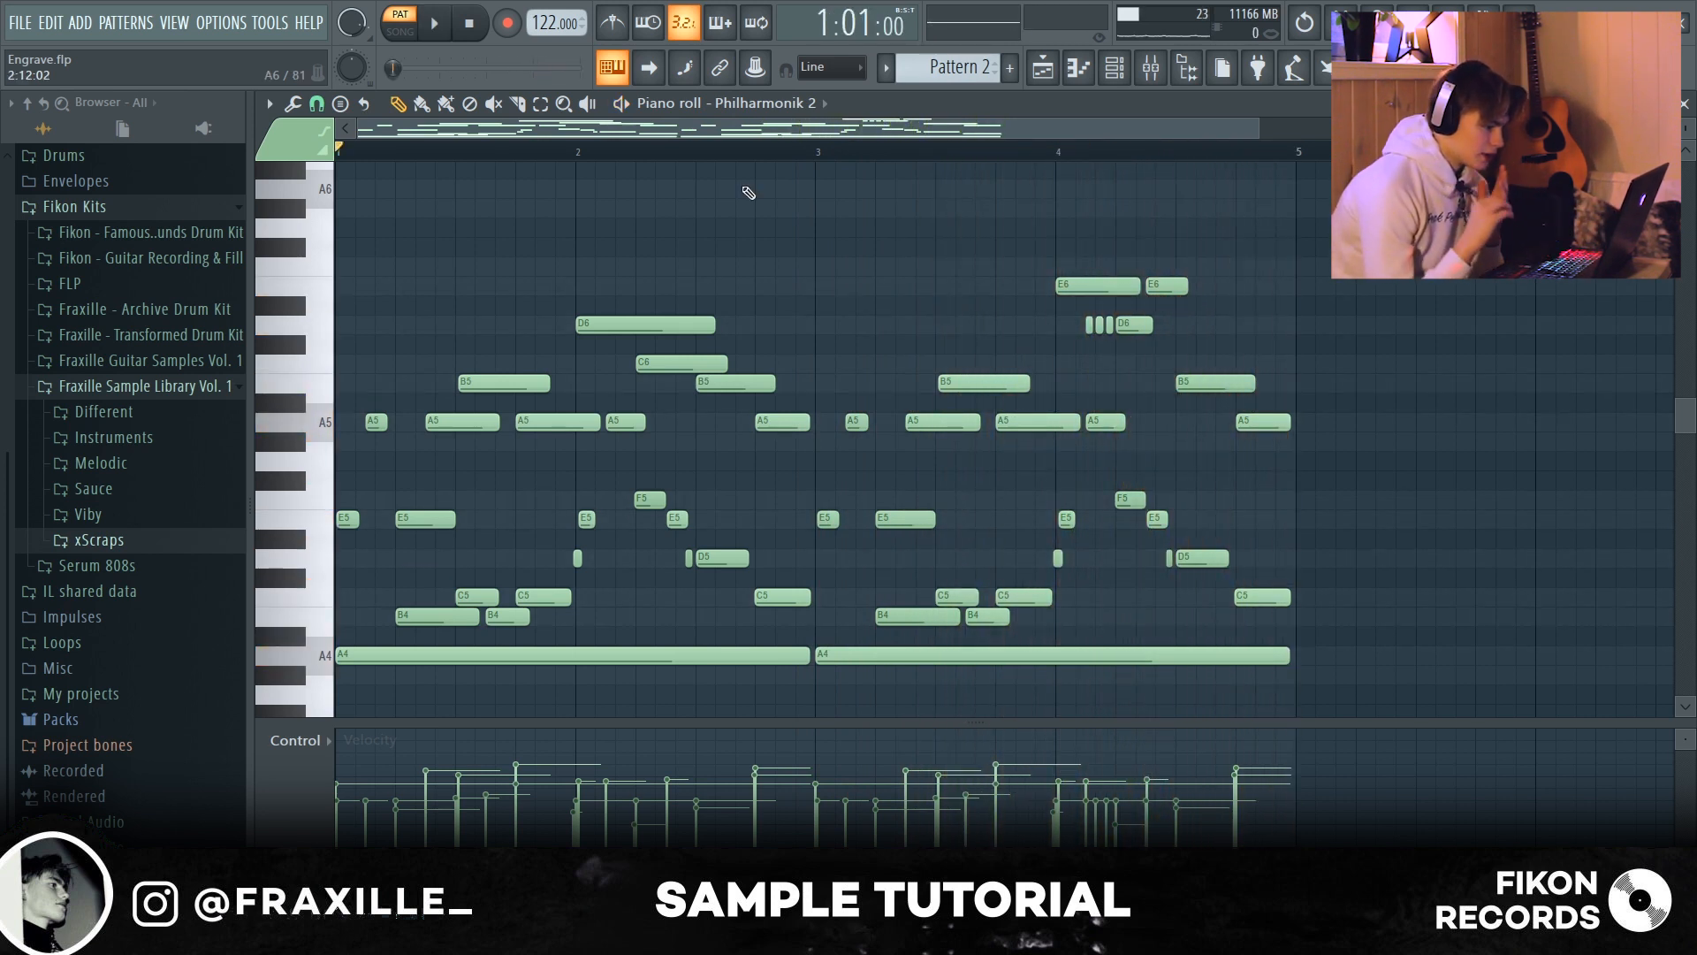
left_click_drag(822, 158, 338, 157)
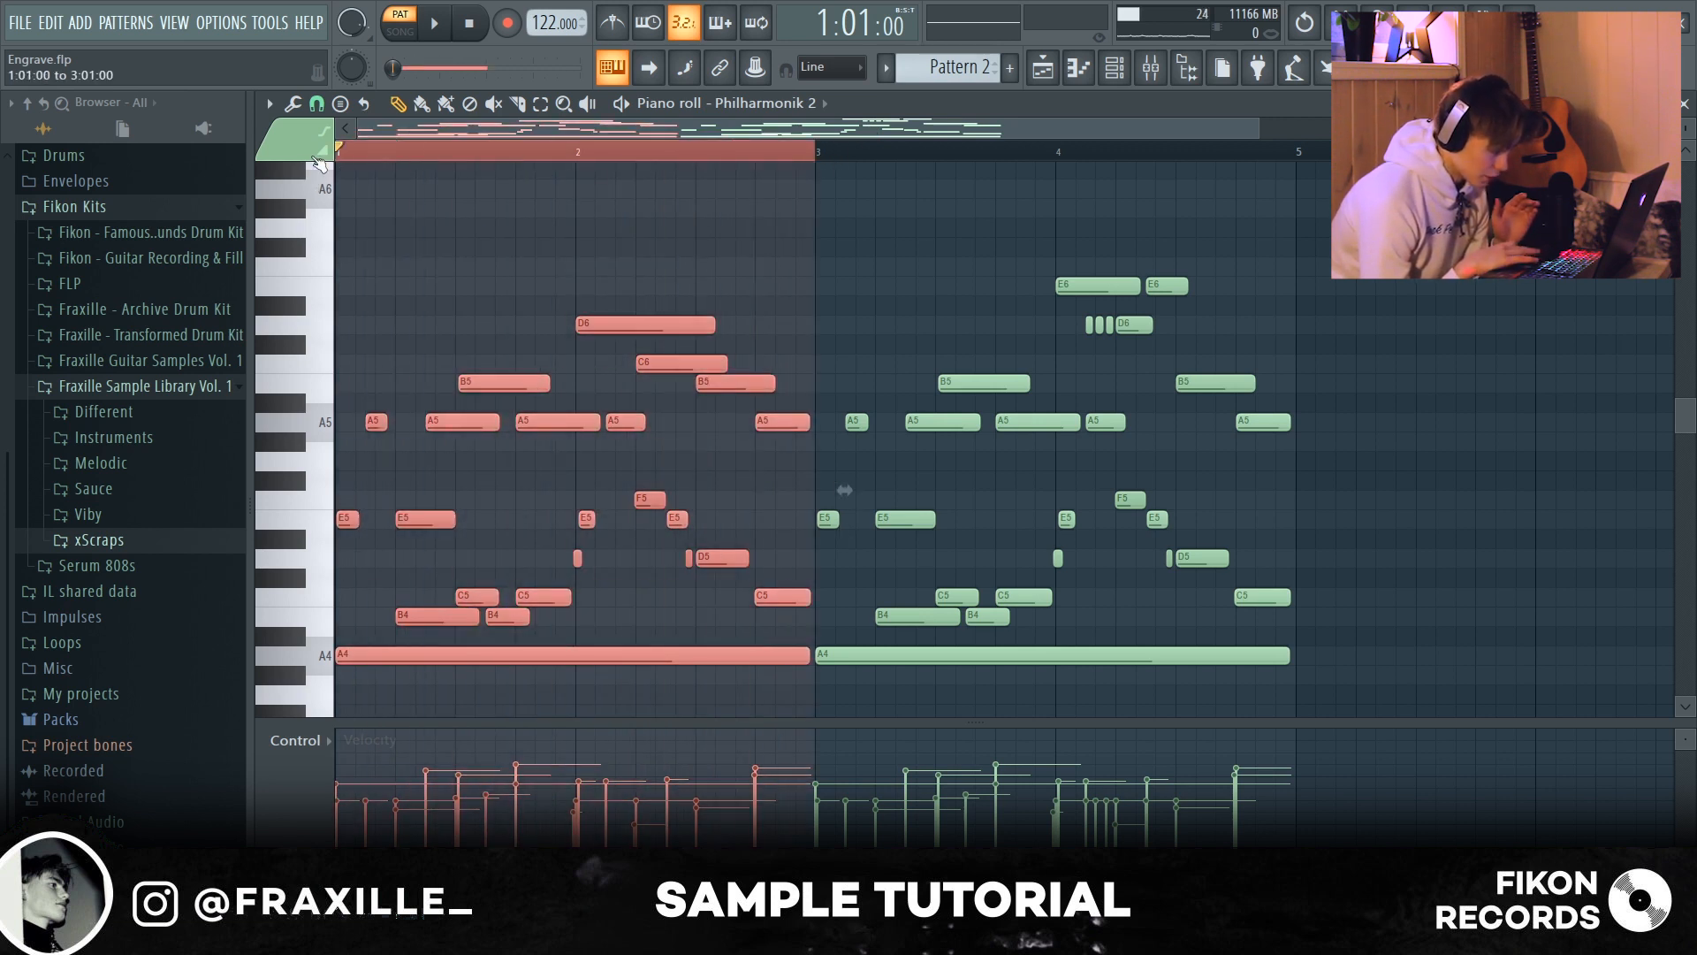
left_click_drag(826, 157, 121, 227)
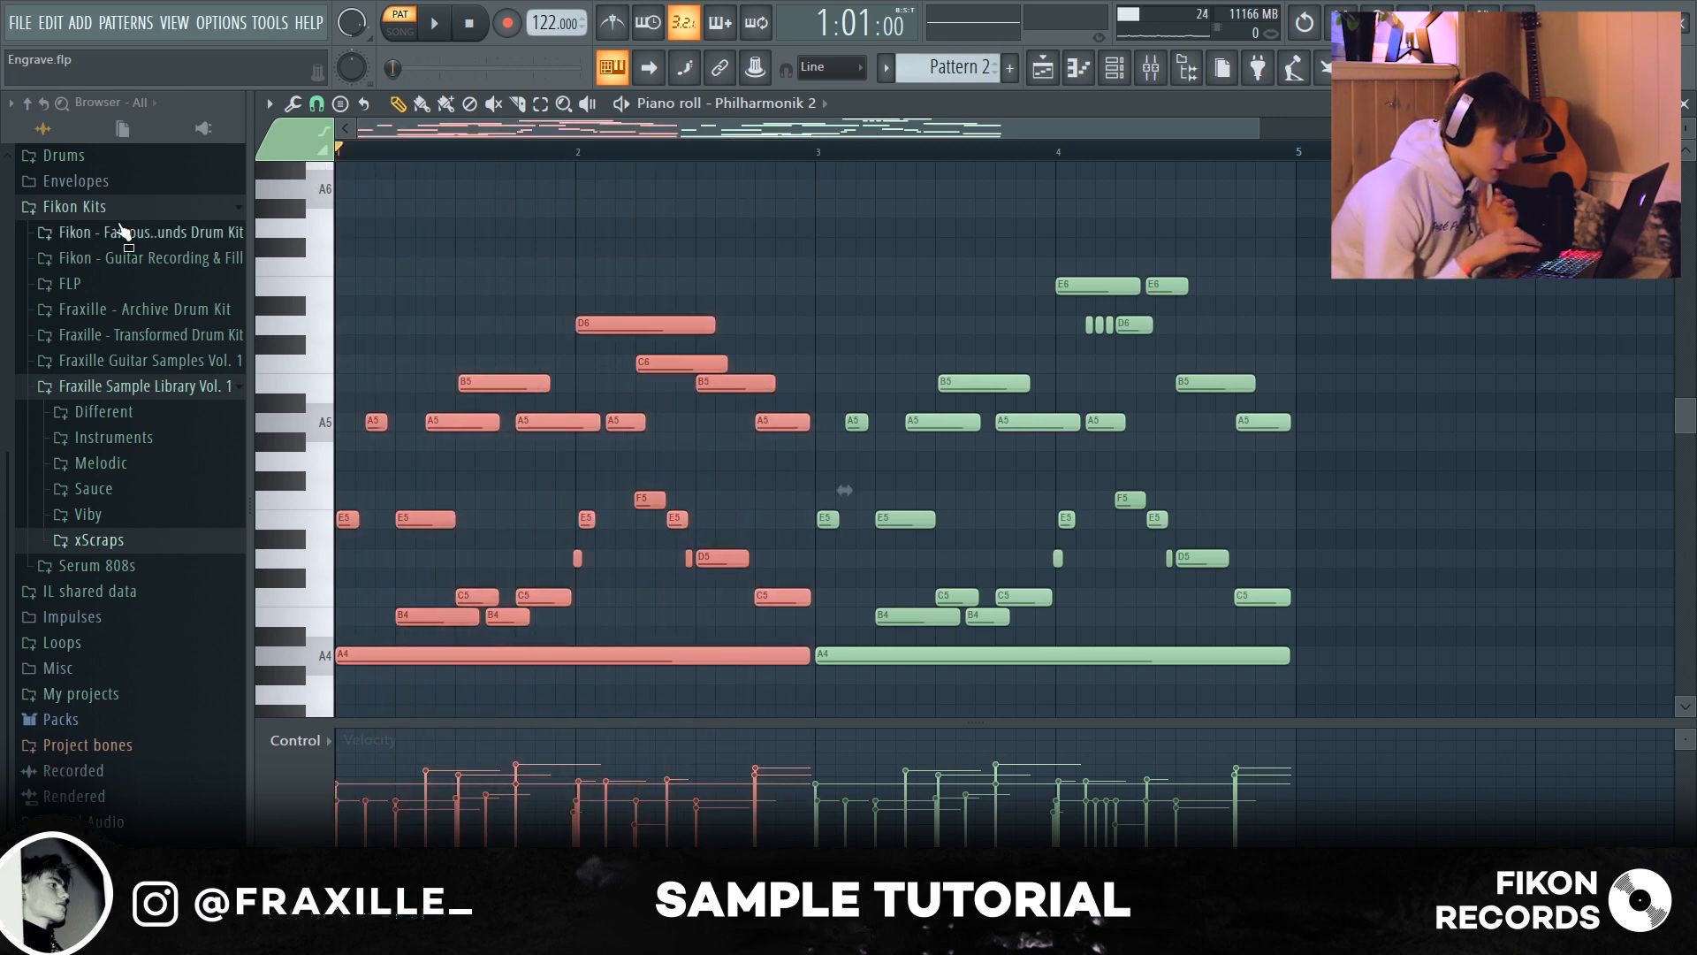
left_click(738, 251, "ctrl")
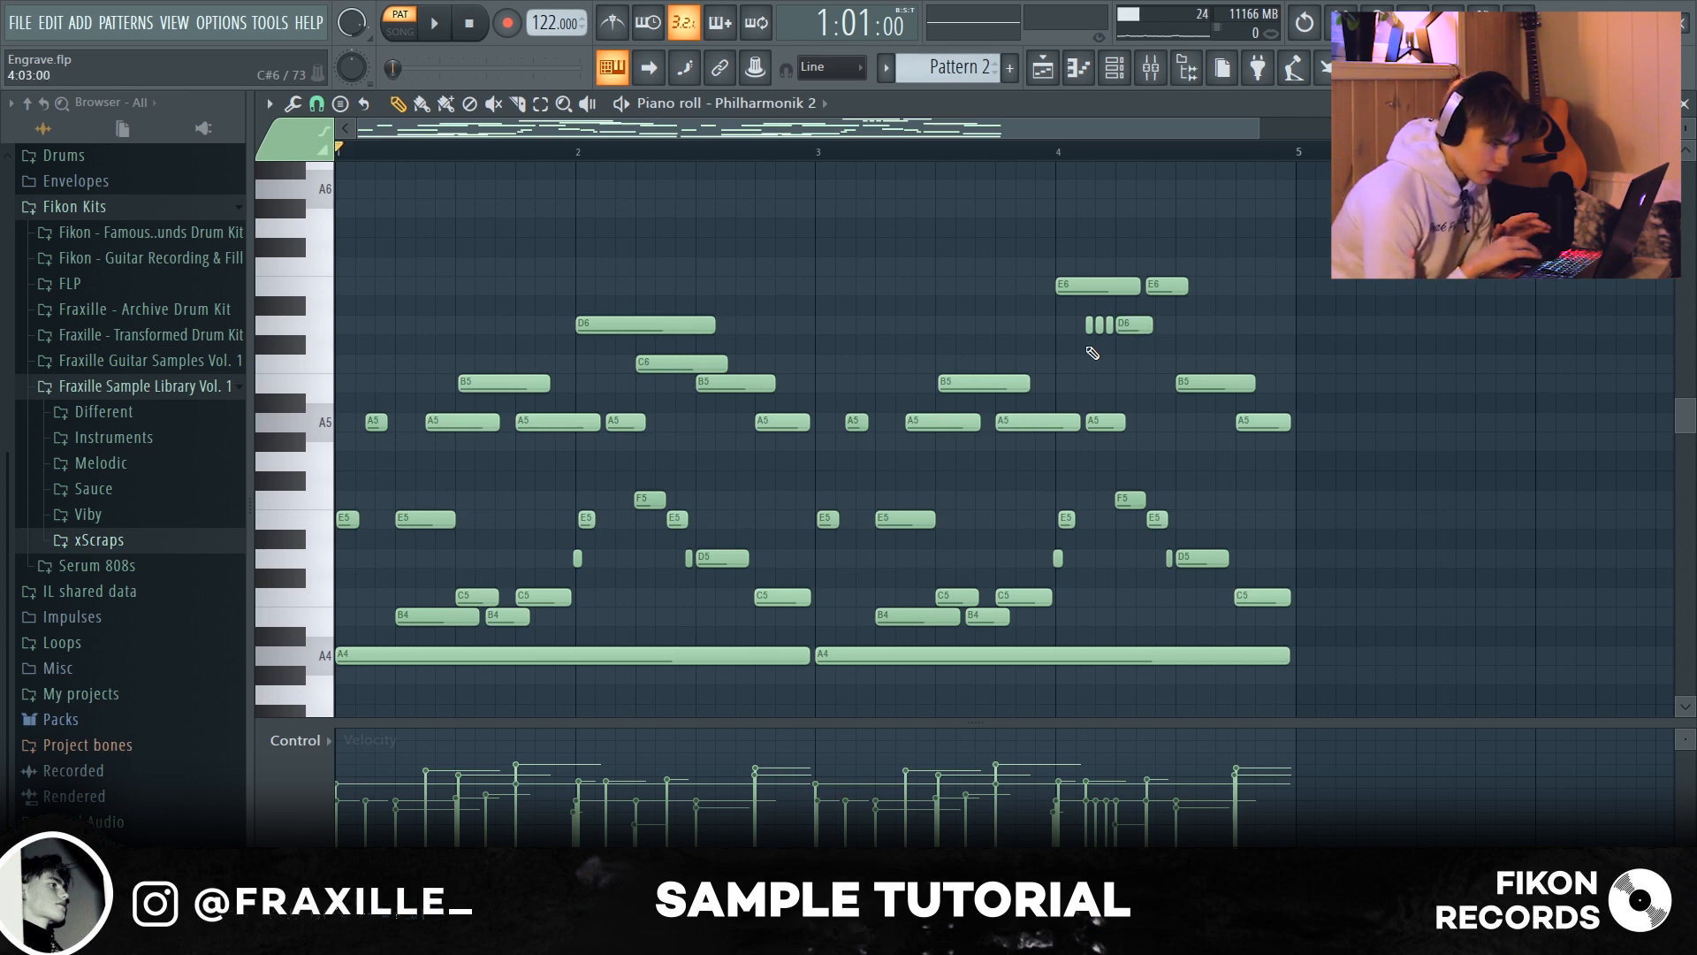
Step: Listen to the variation from the end of bar 3, and replay the whole melody from the beginning
left_click(1032, 152)
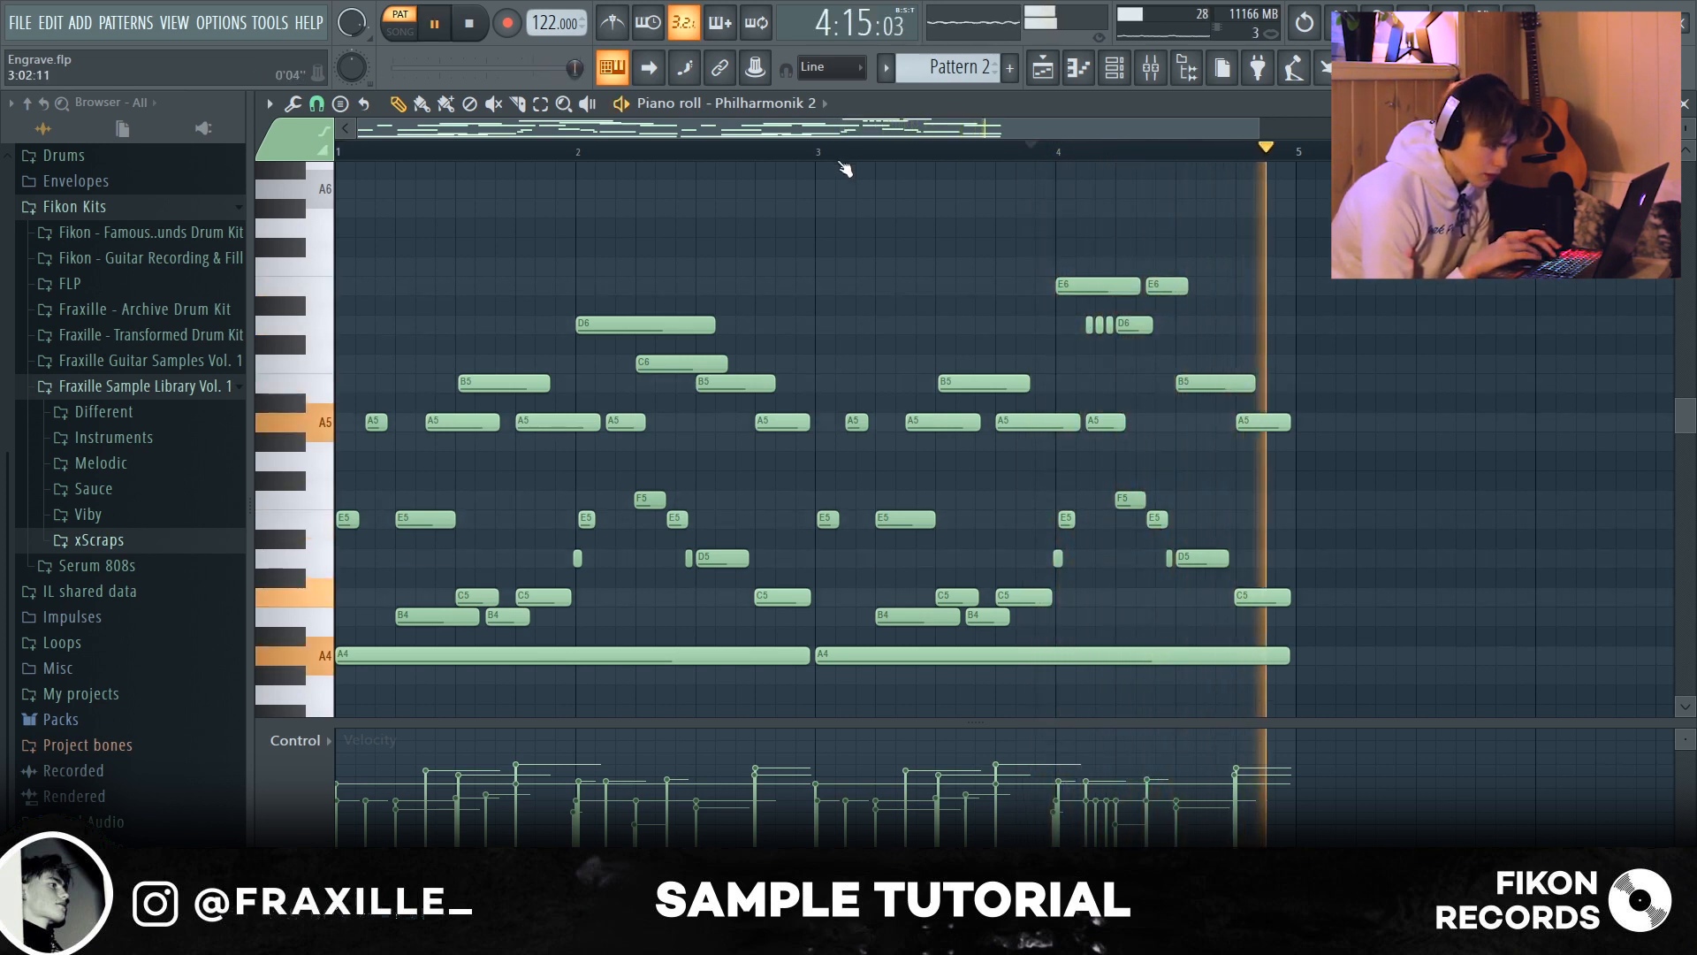
key("space")
left_click(326, 150)
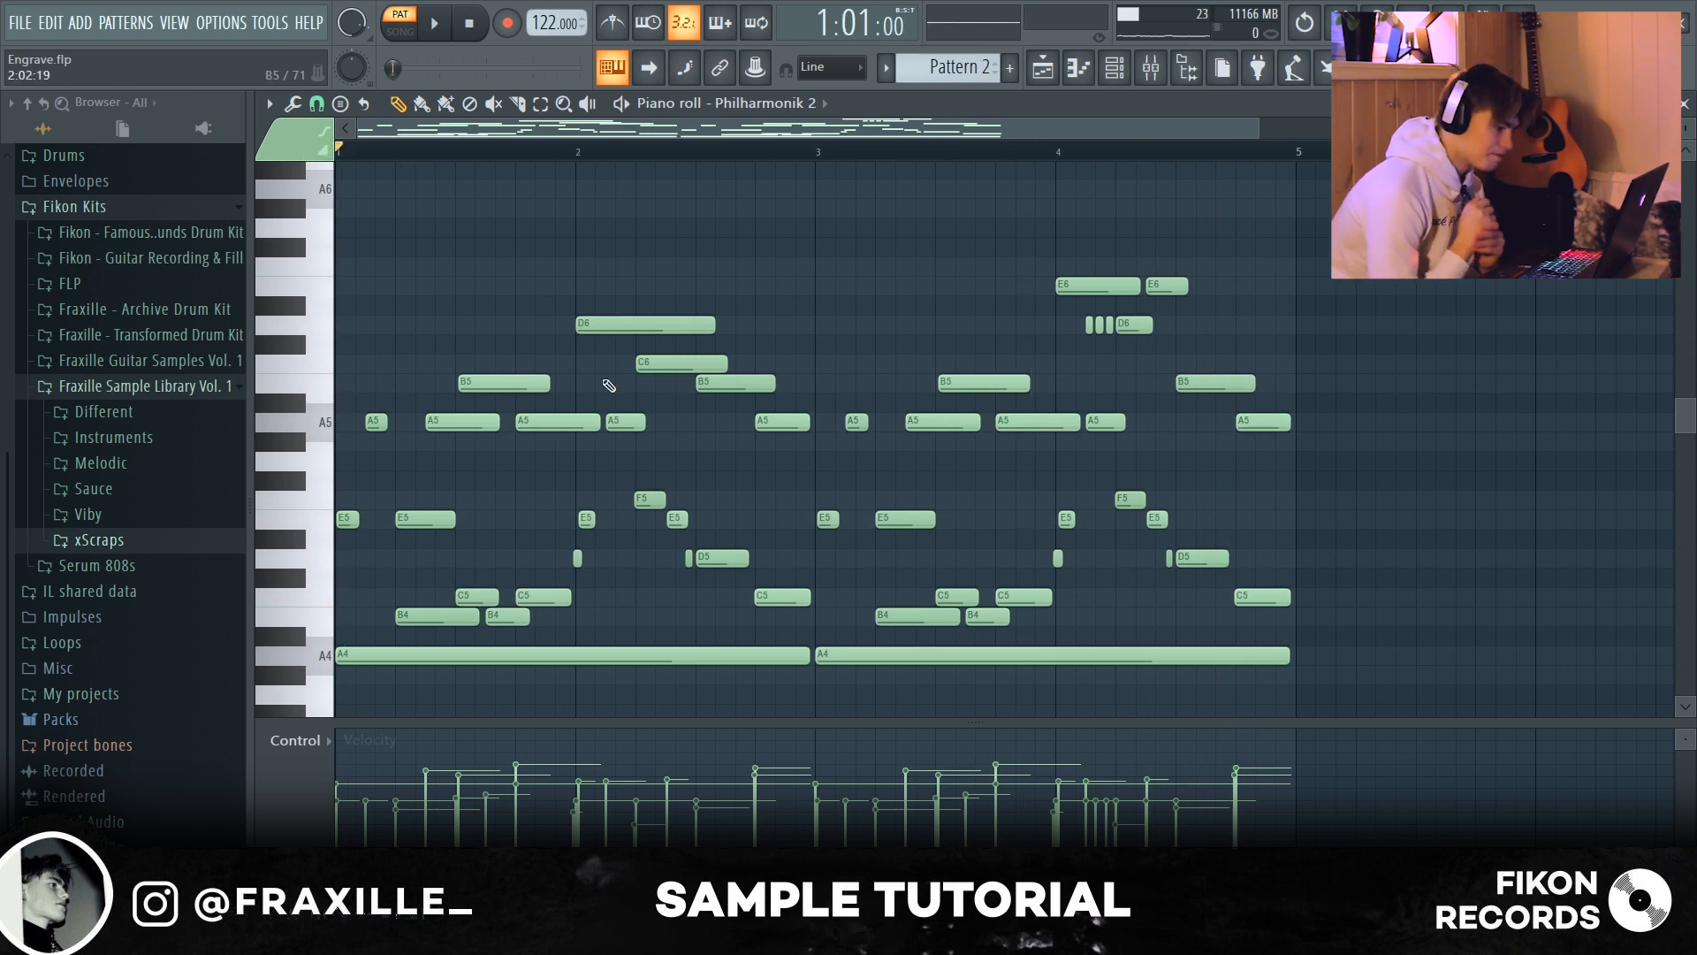
key("space")
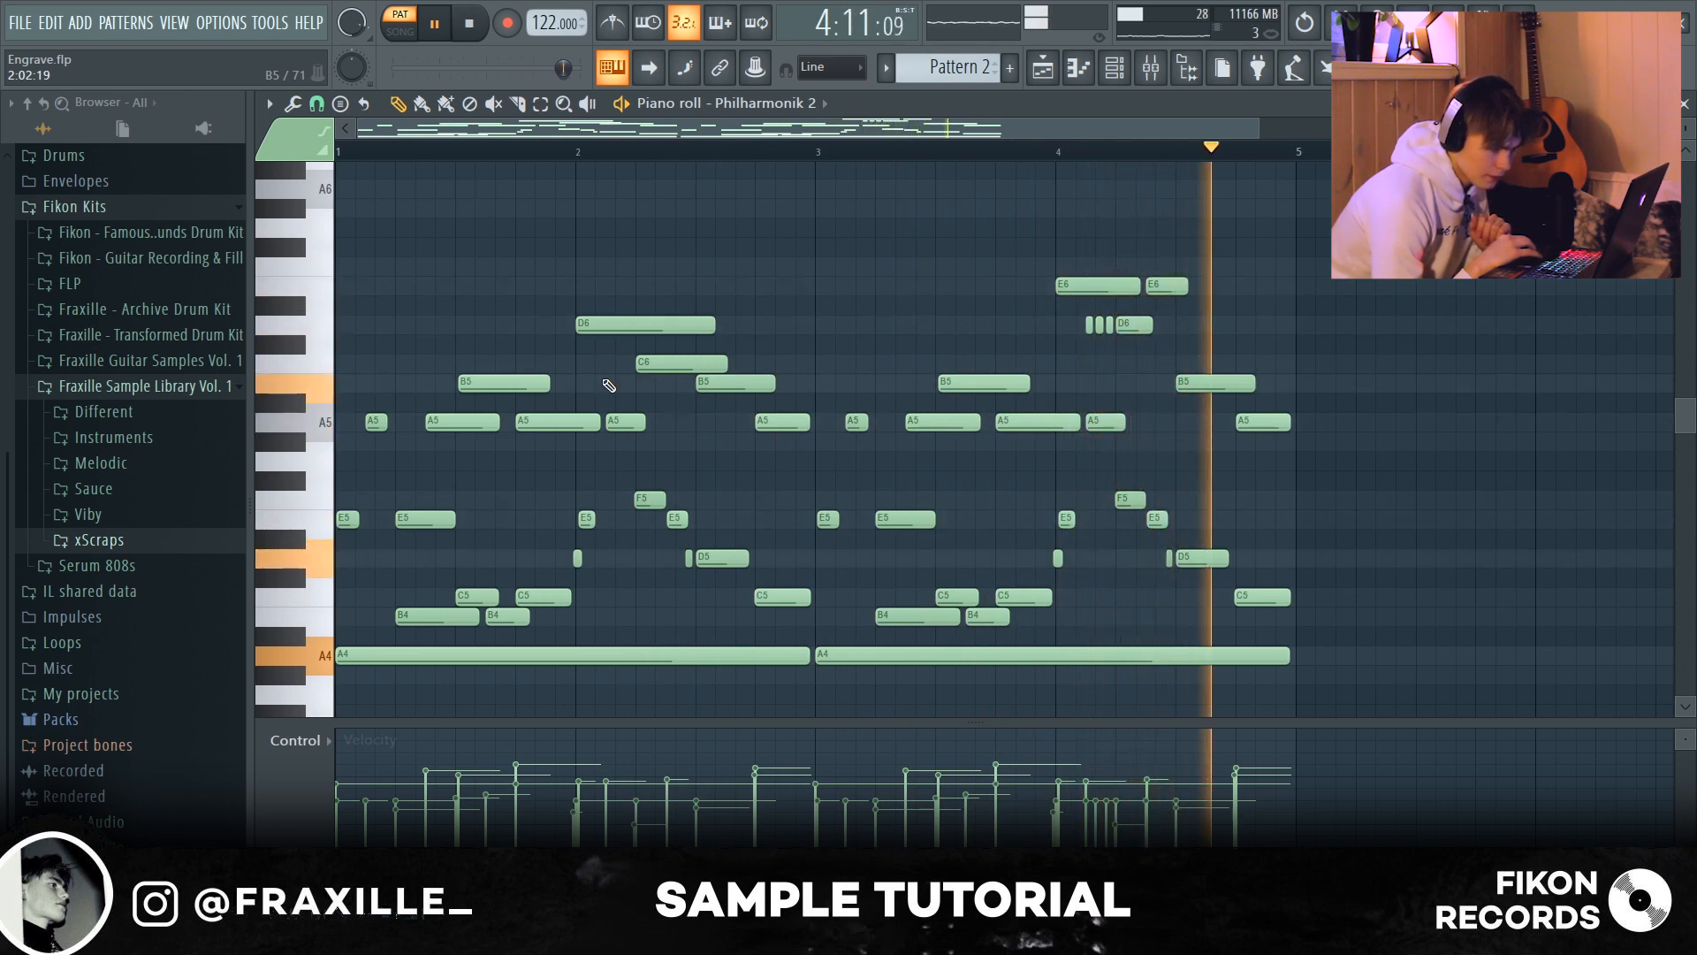
key("space")
scroll(1303, 342, "down", 5)
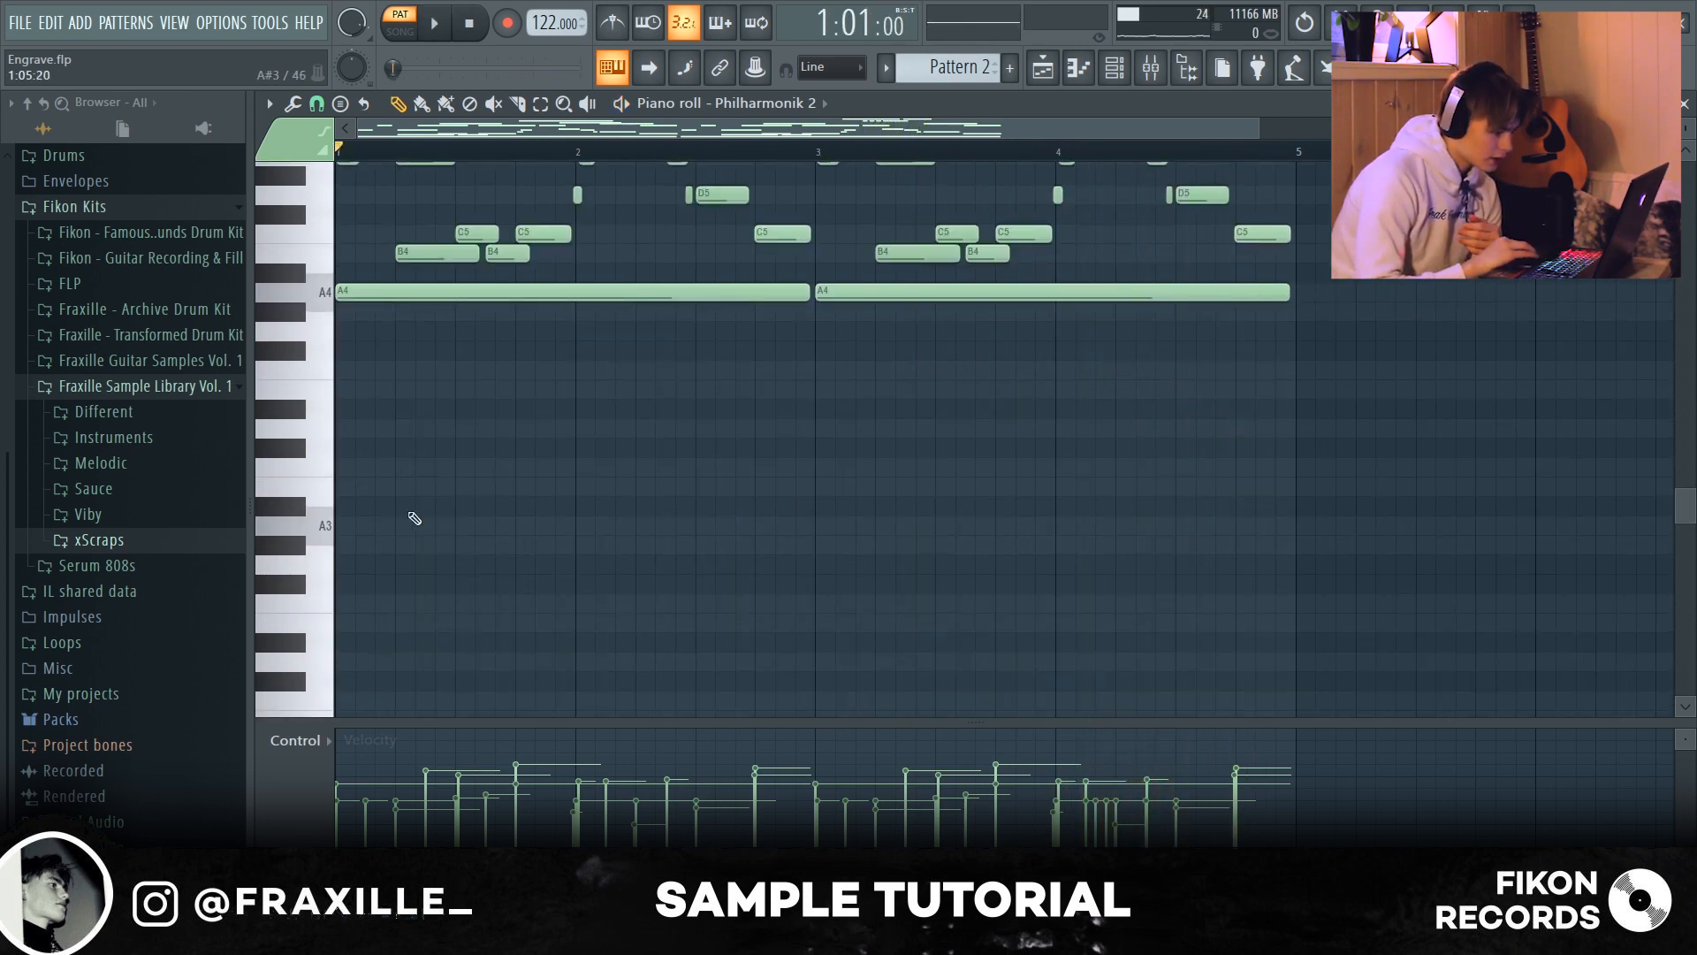
left_click(345, 525)
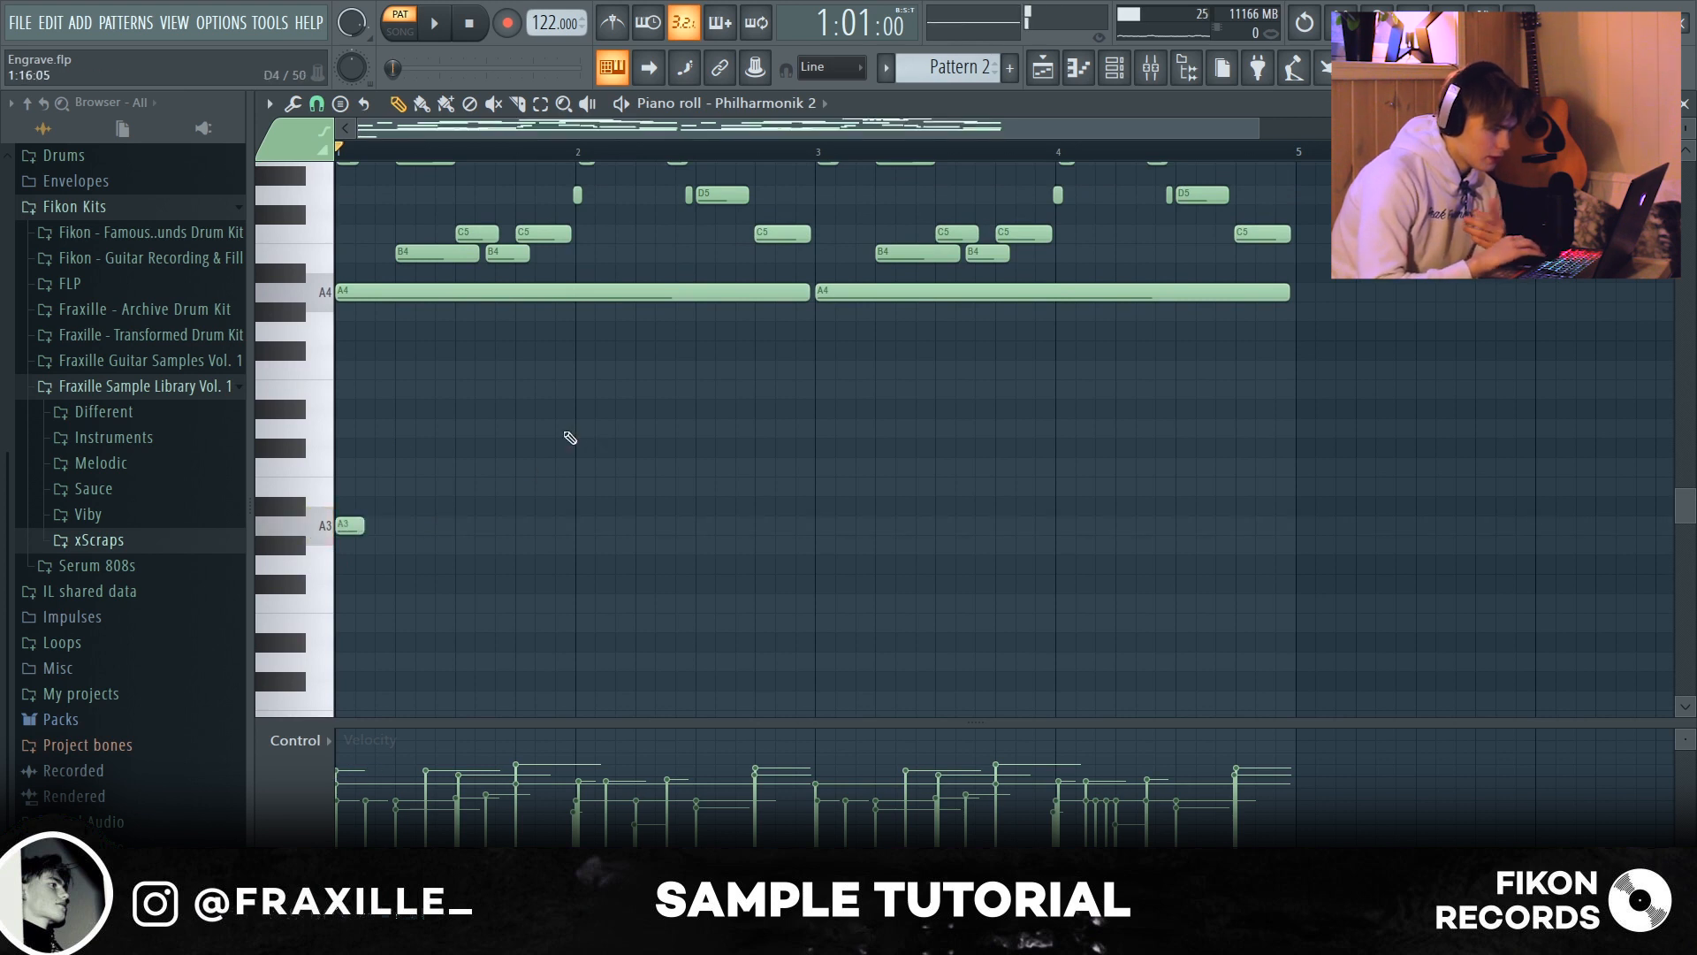
right_click(355, 523)
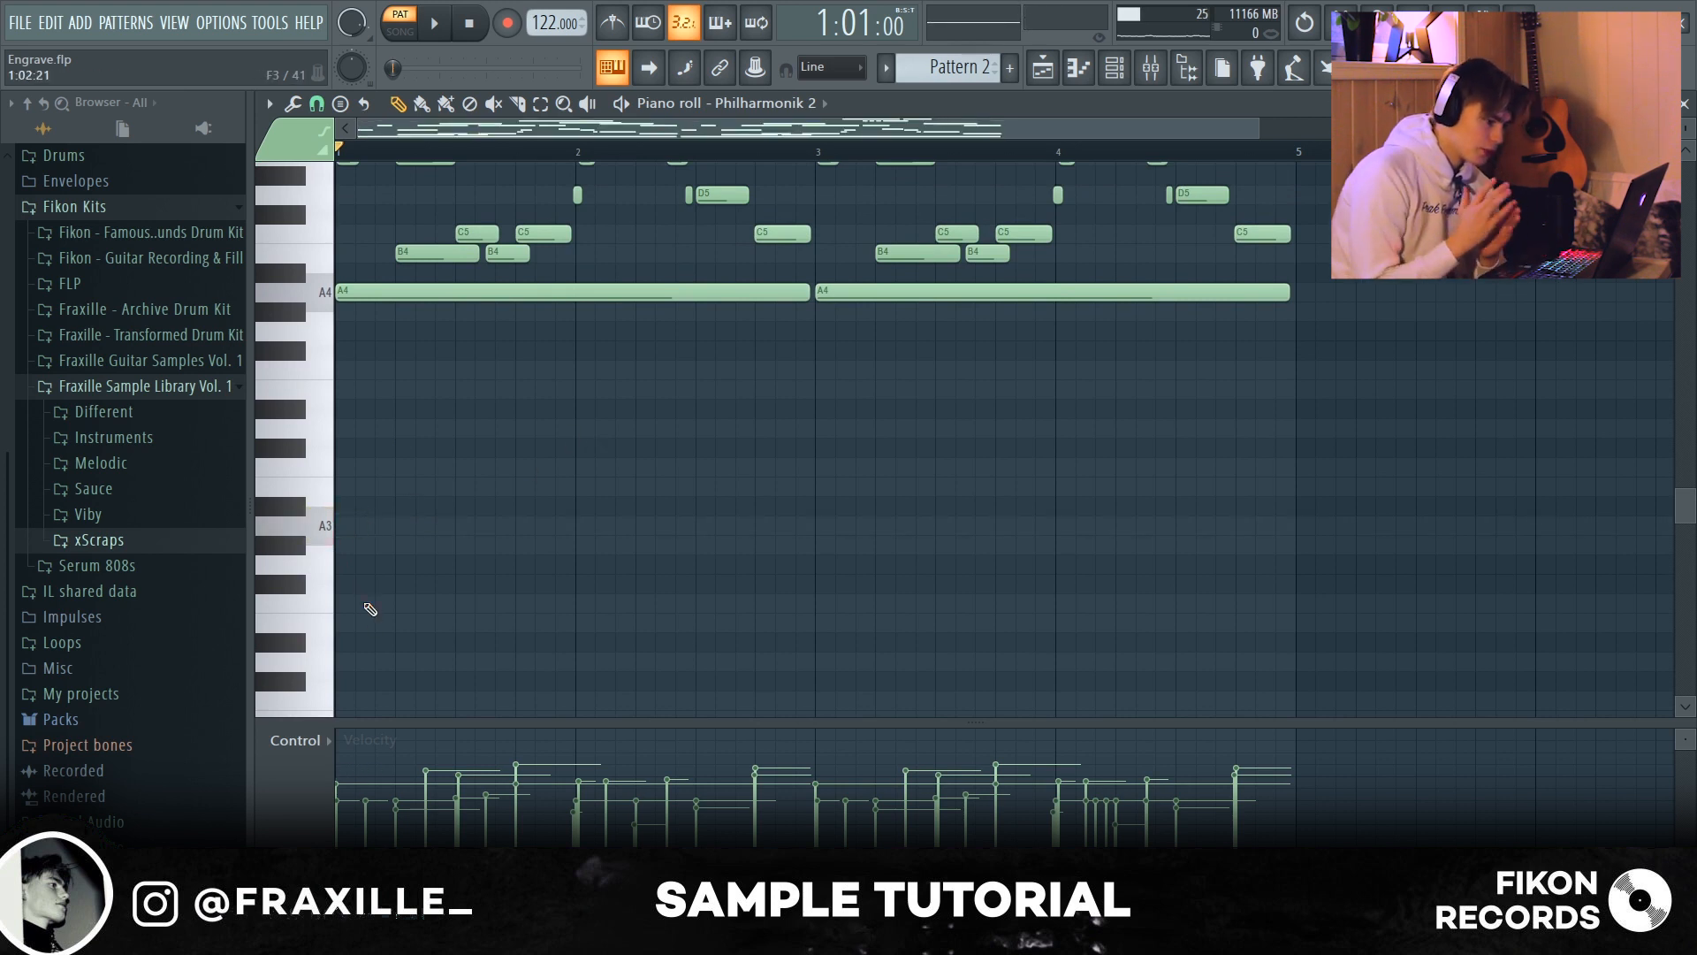
Step: Bring up Omnisphere with the LA Custom C7 - Dark Score piano and audition it with a few notes
scroll(371, 609, "up", 4)
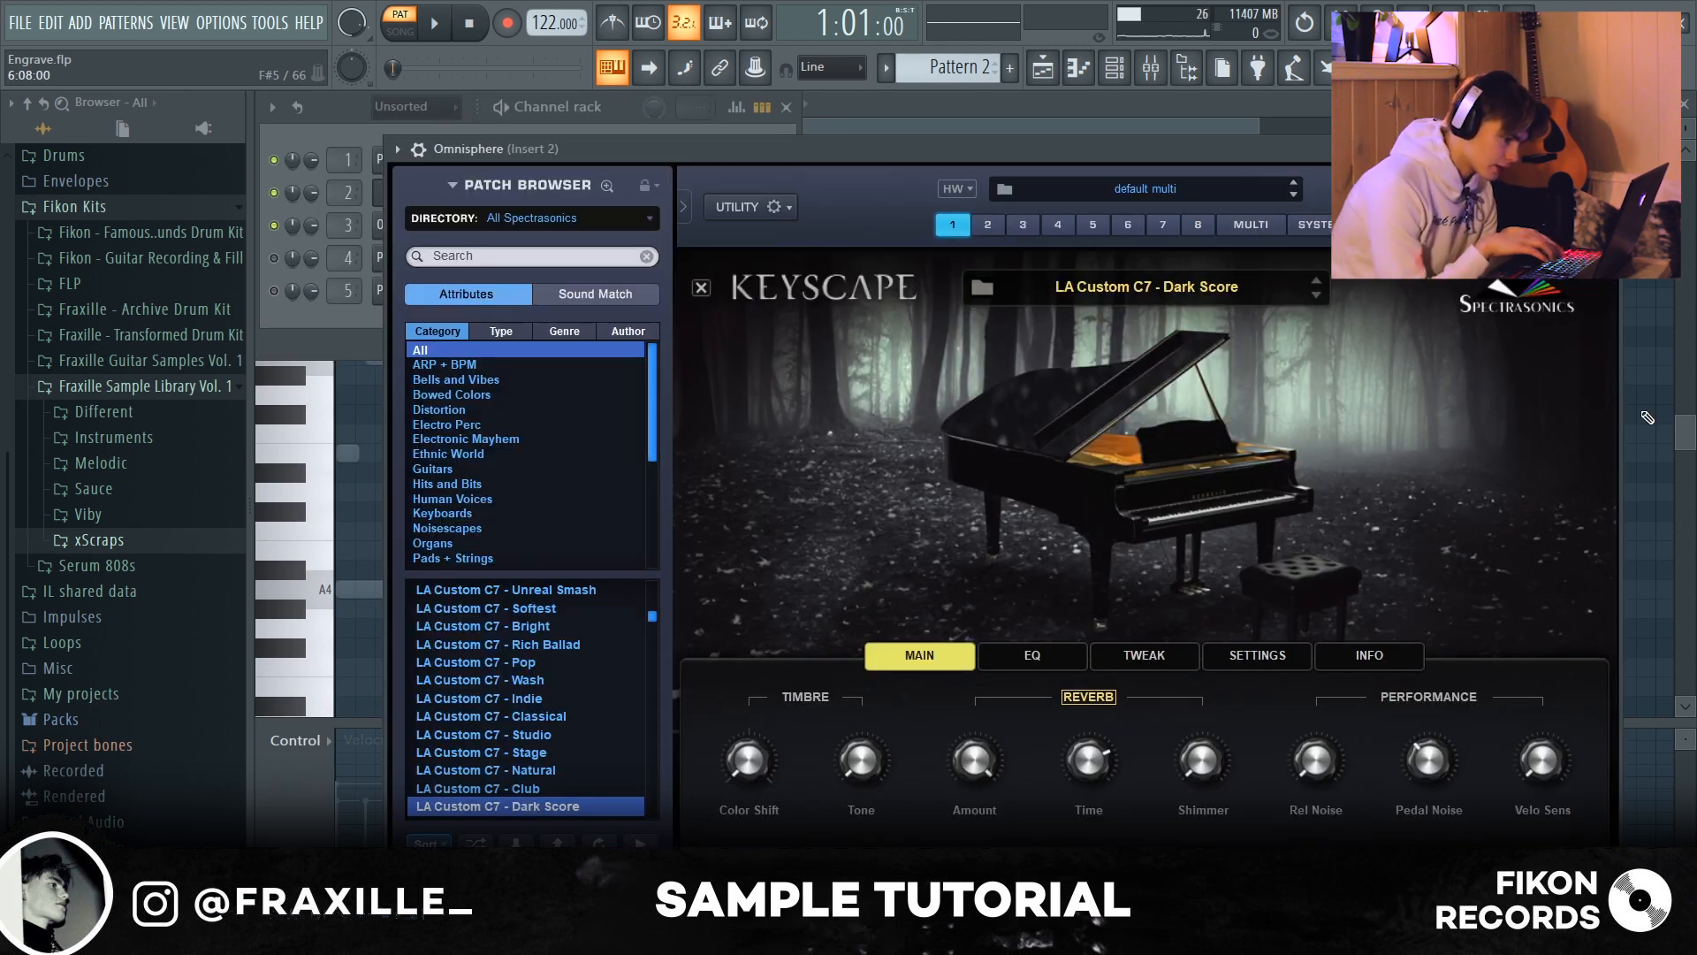
key("z")
key("b")
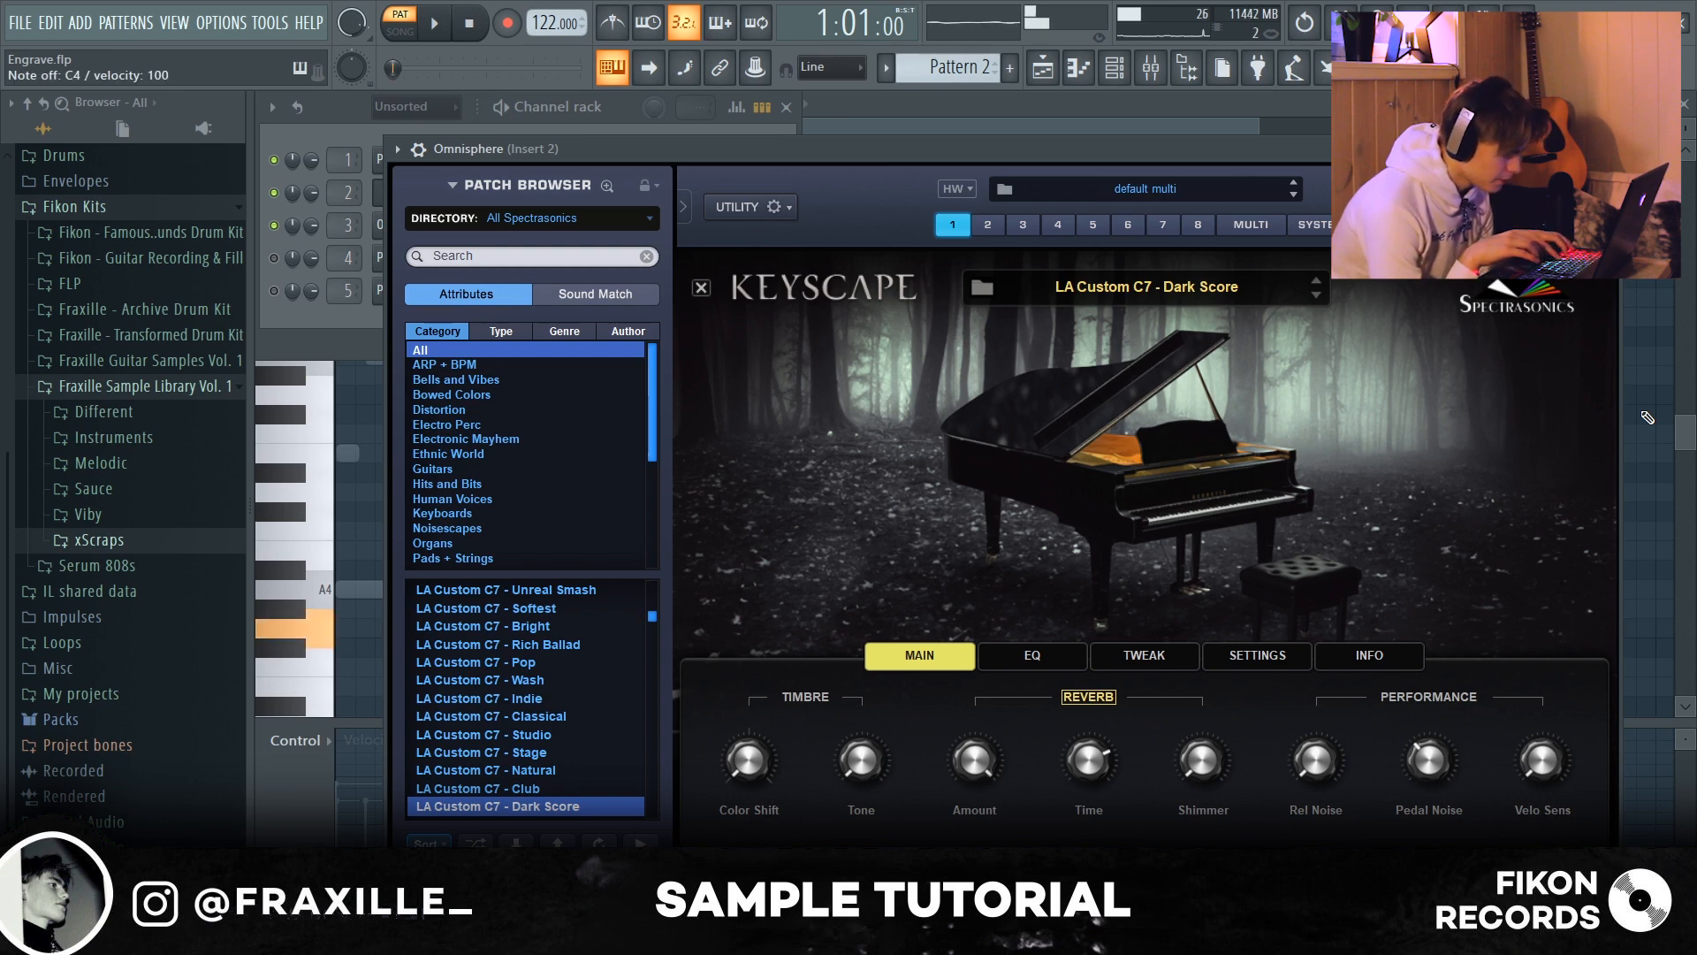
key("c")
key("v")
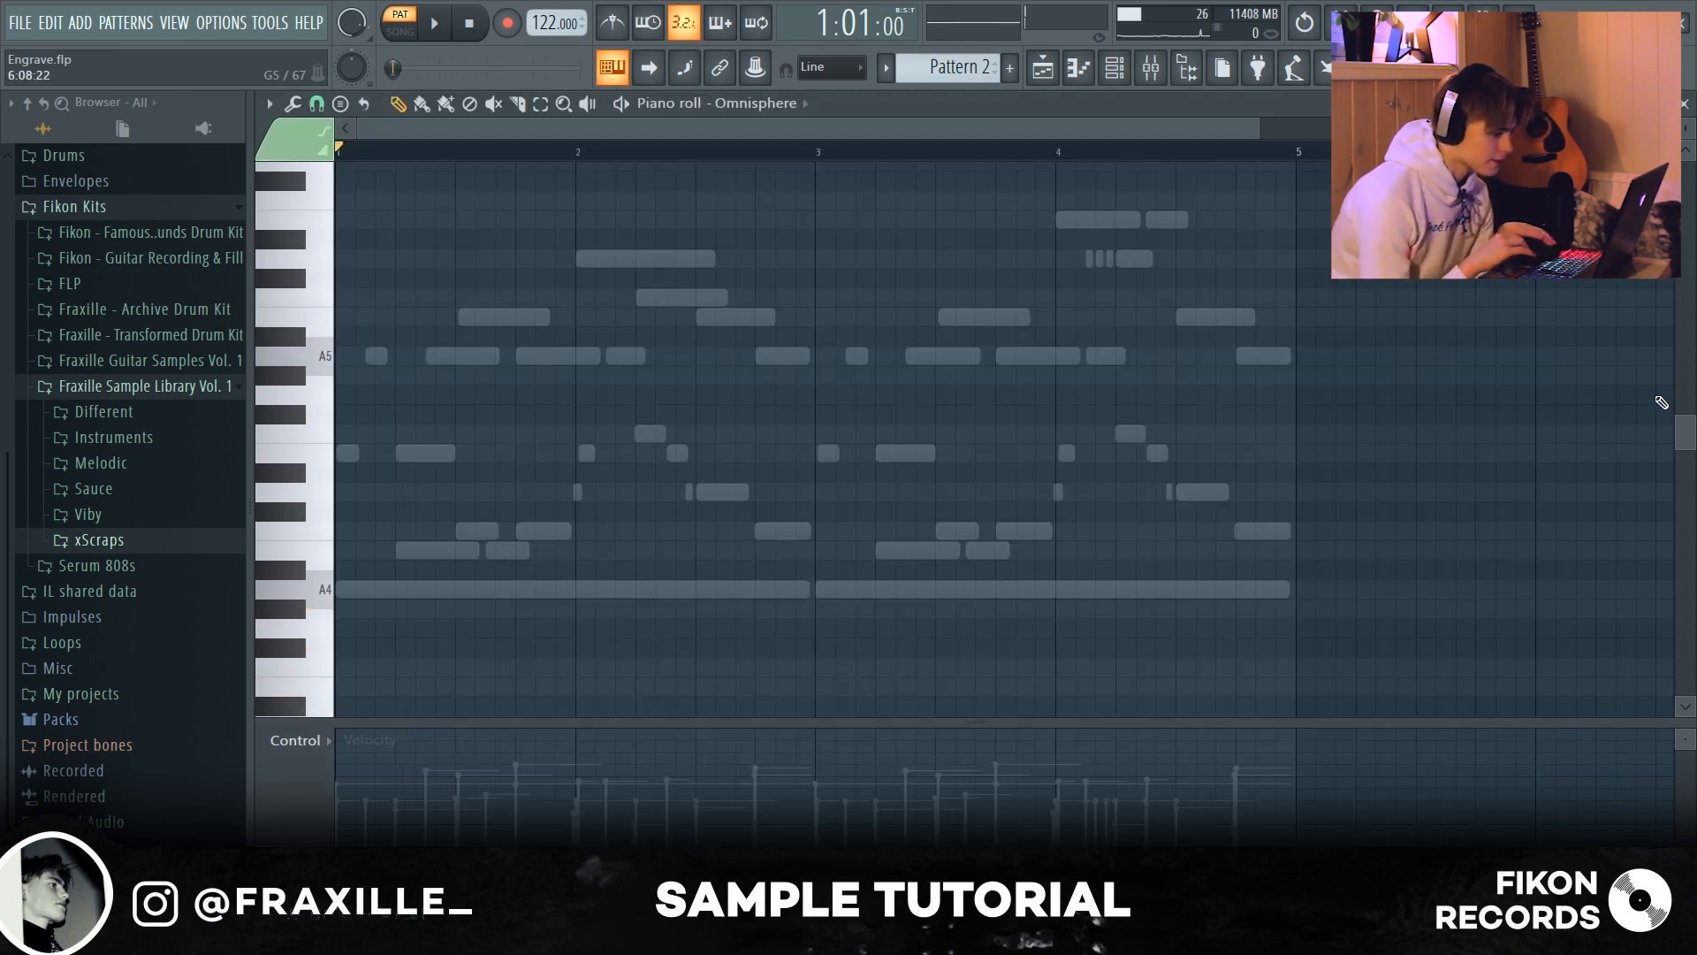
Step: In bar 1 of the Omnisphere pattern, add an eight-step A4, two-step C5 and B4 at steps 9 and 11, and a four-step C5 at step 13
left_click(397, 516)
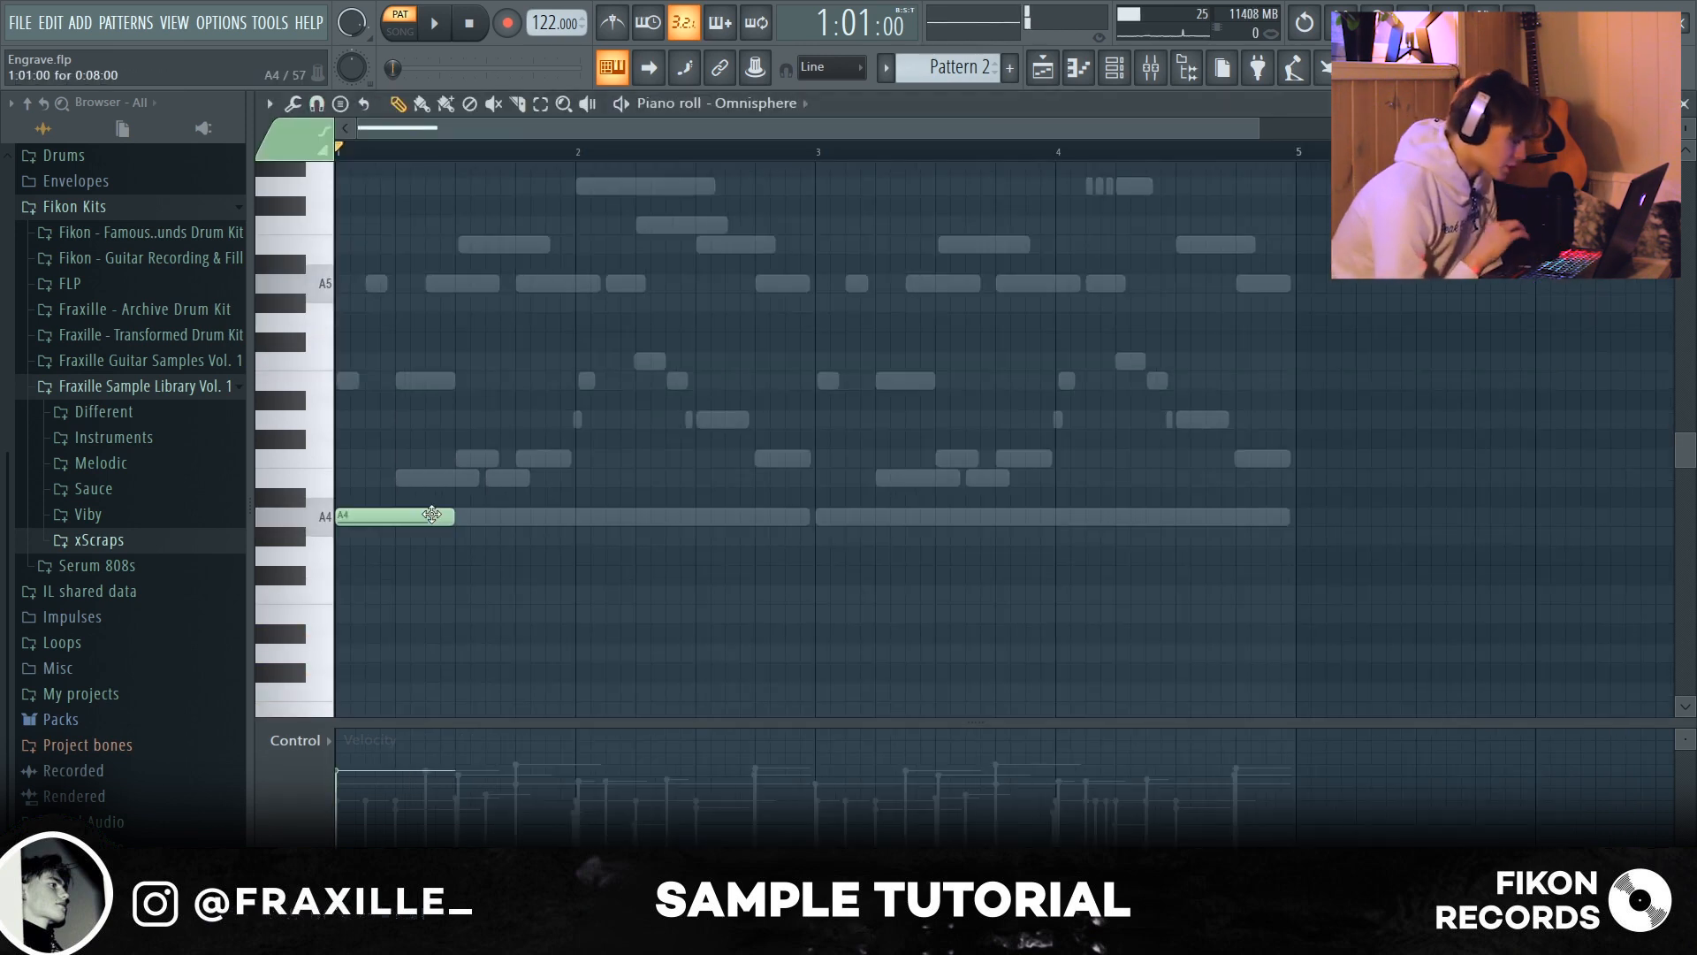
left_click(463, 455)
left_click_drag(581, 458, 466, 456)
right_click(591, 459)
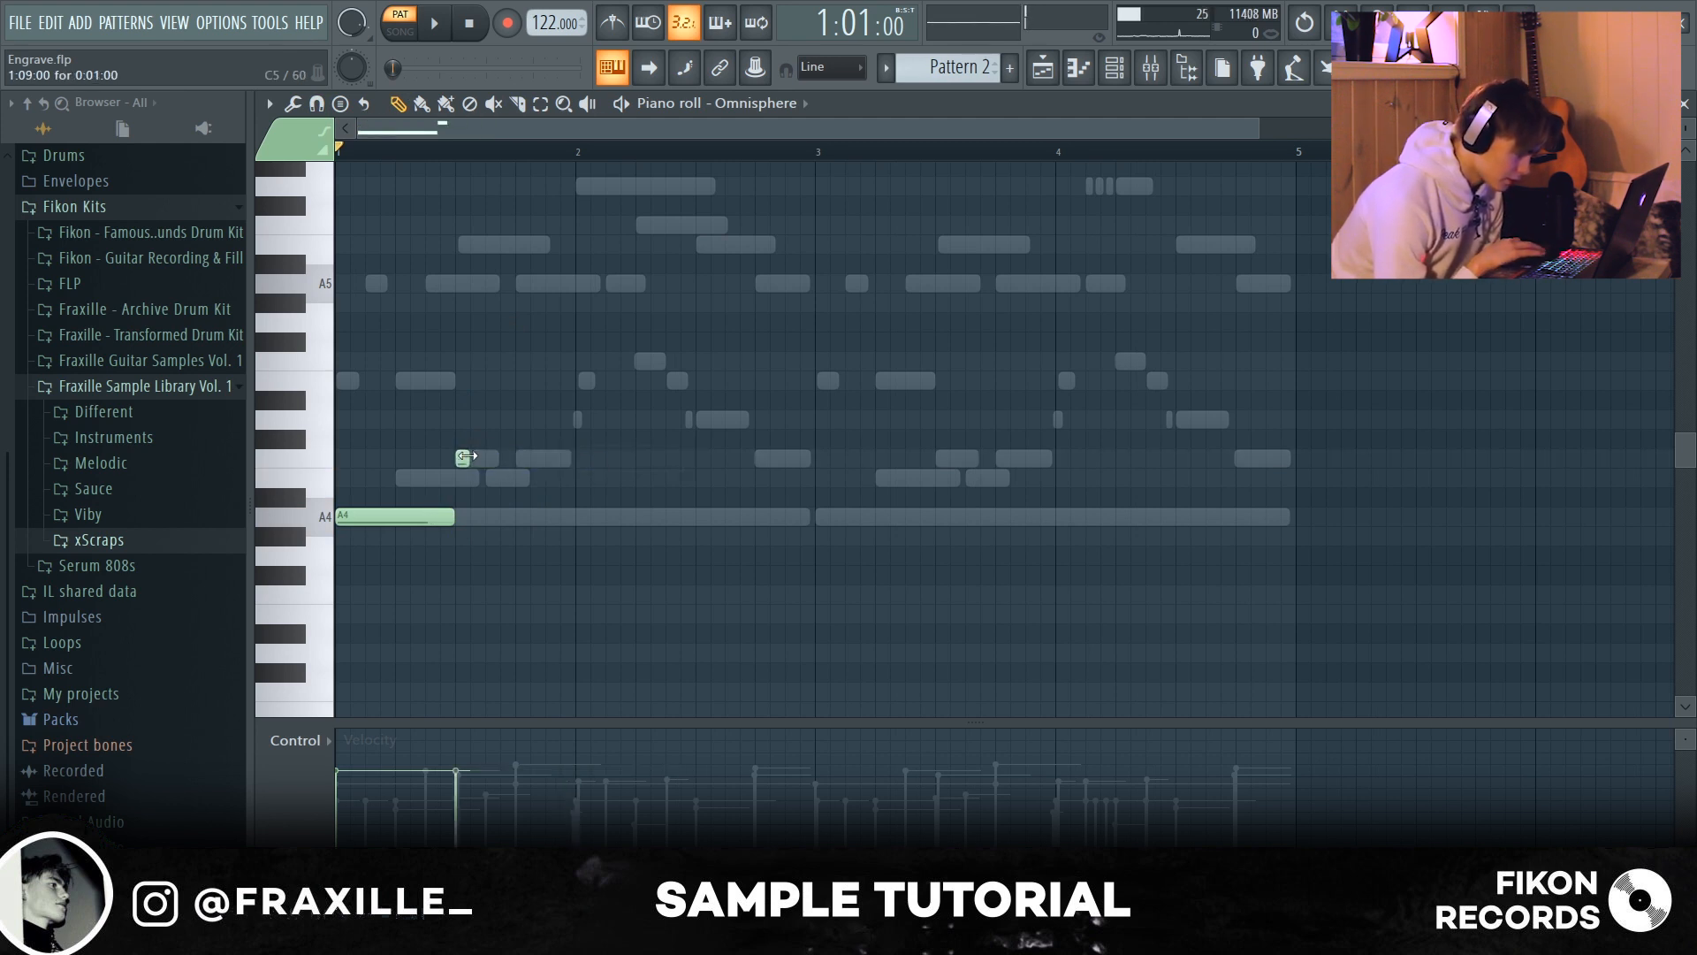
left_click(493, 478)
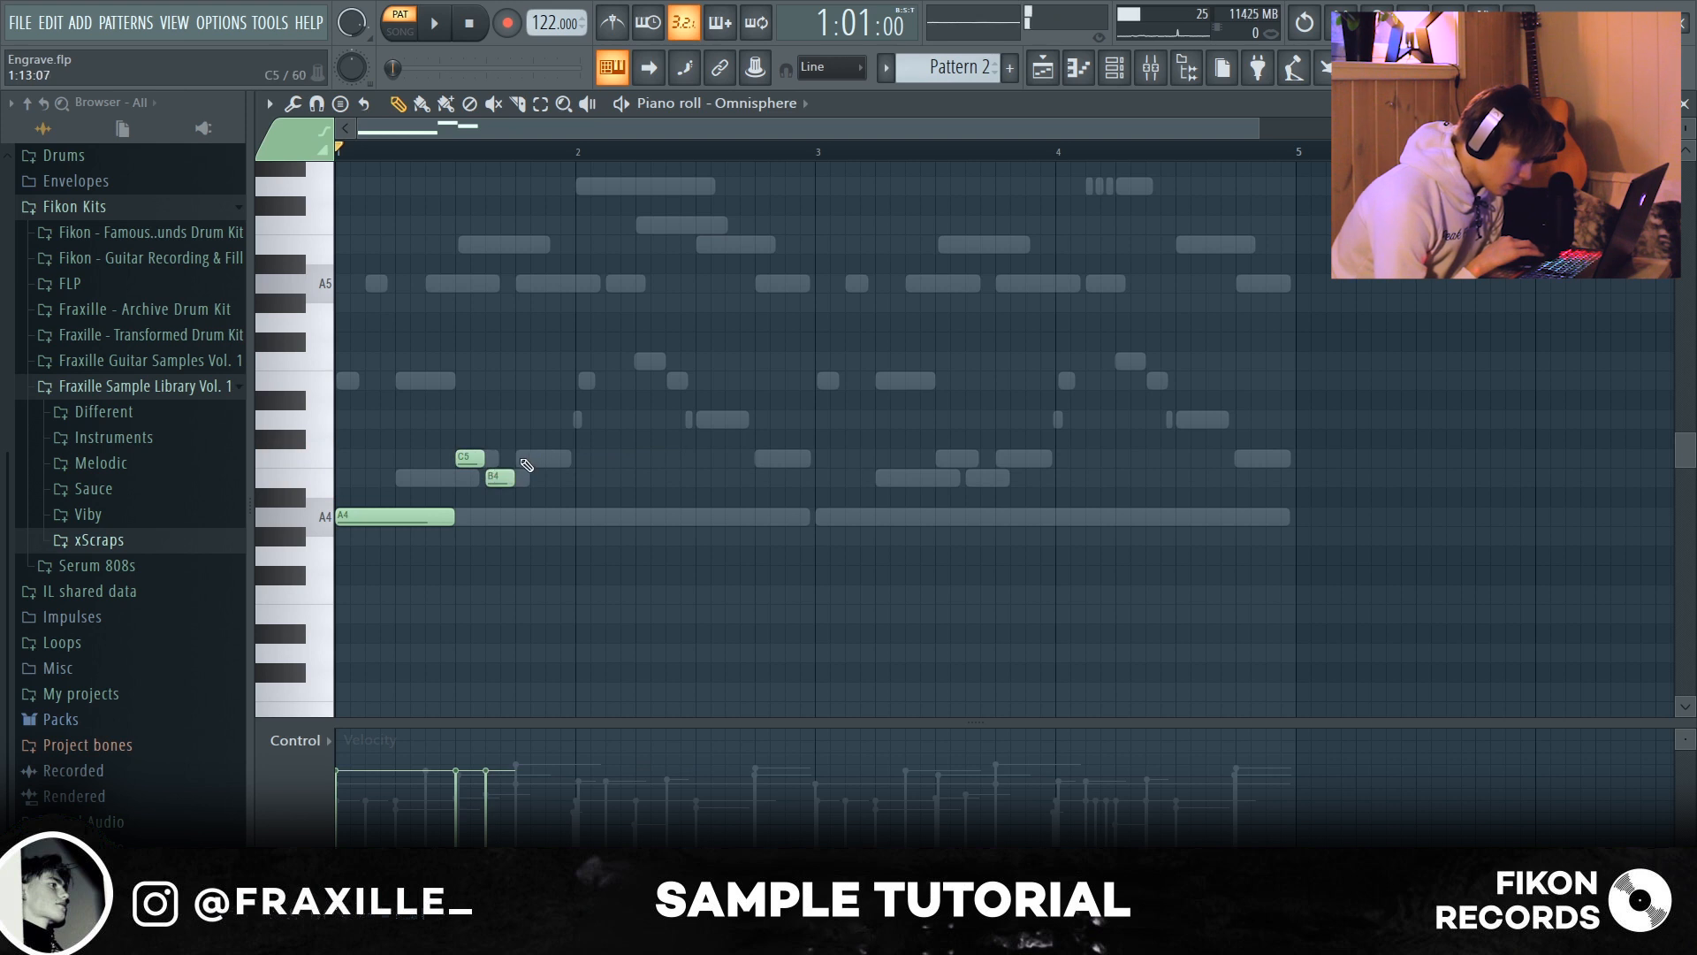
left_click(520, 458)
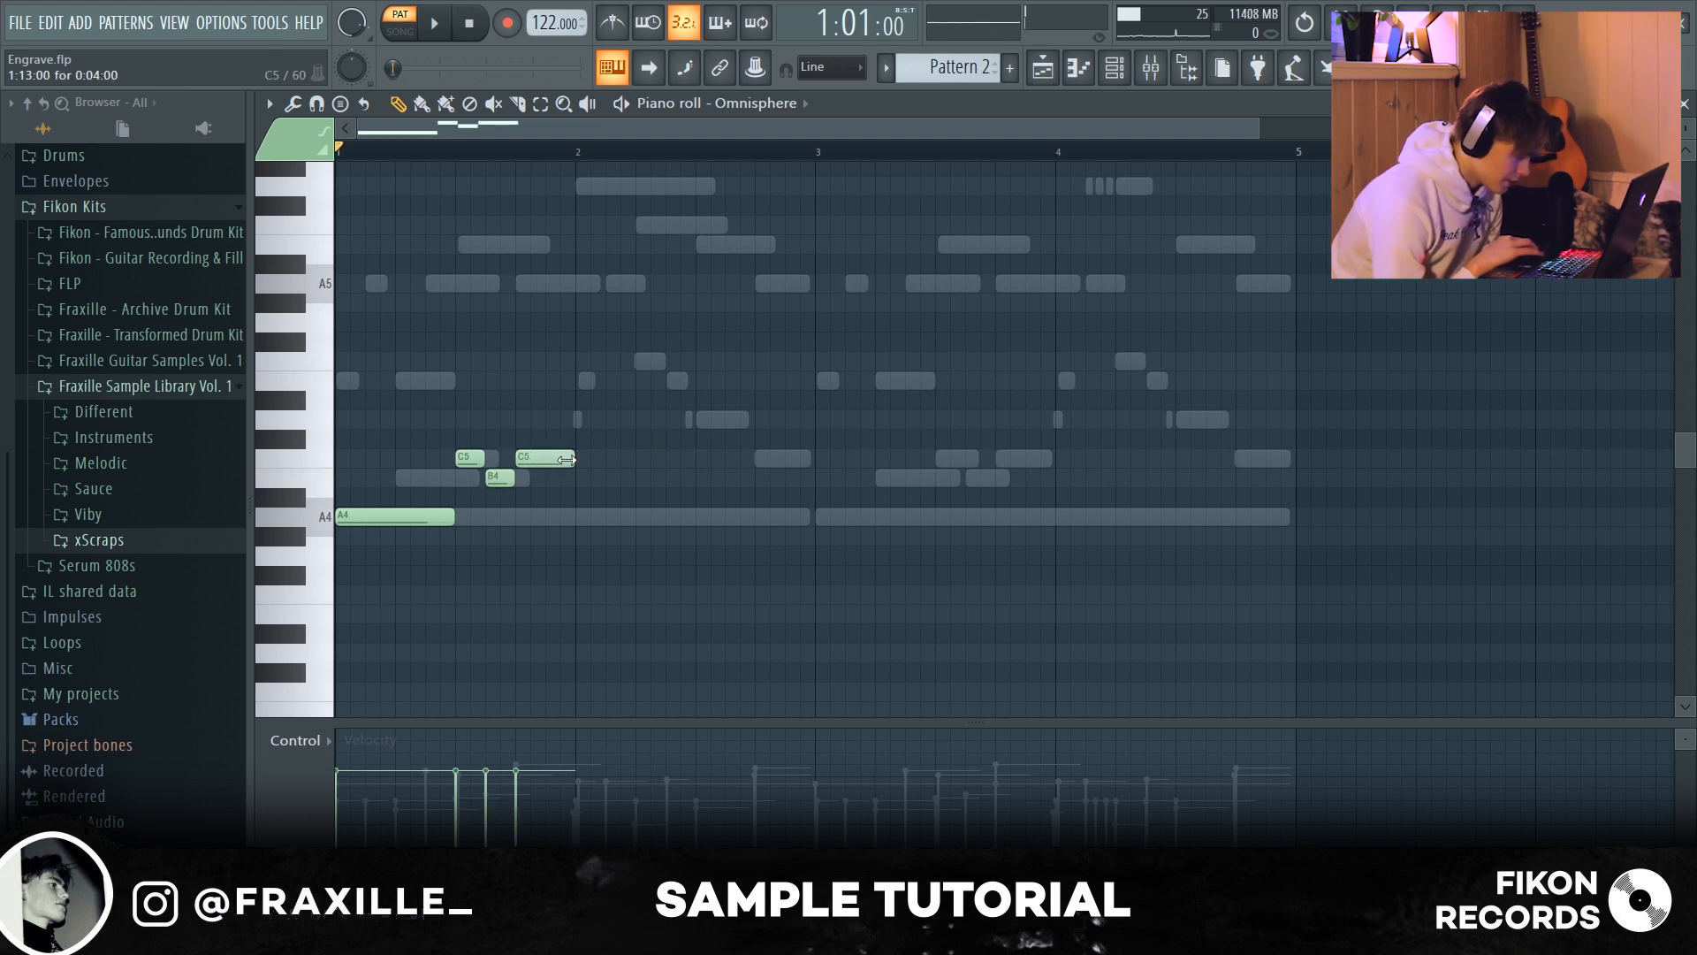
Step: Add an eight-step A4 note at the start of bar 2 and play the line from the beginning
left_click(375, 522)
left_click(578, 517)
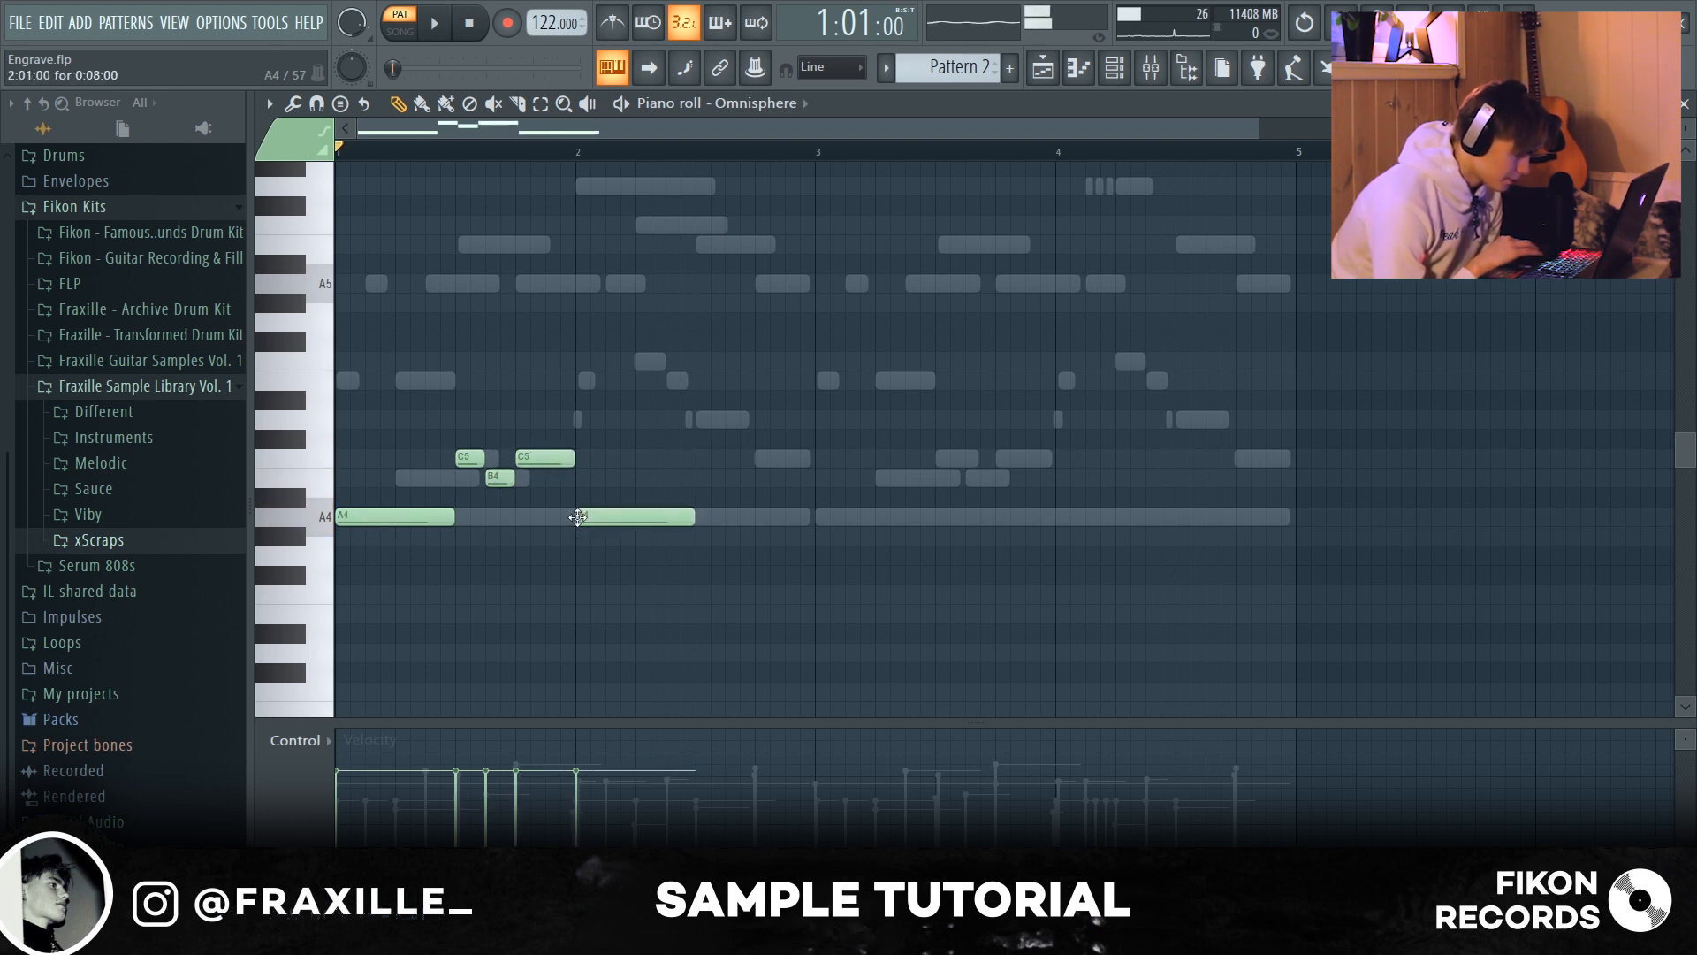
key("space")
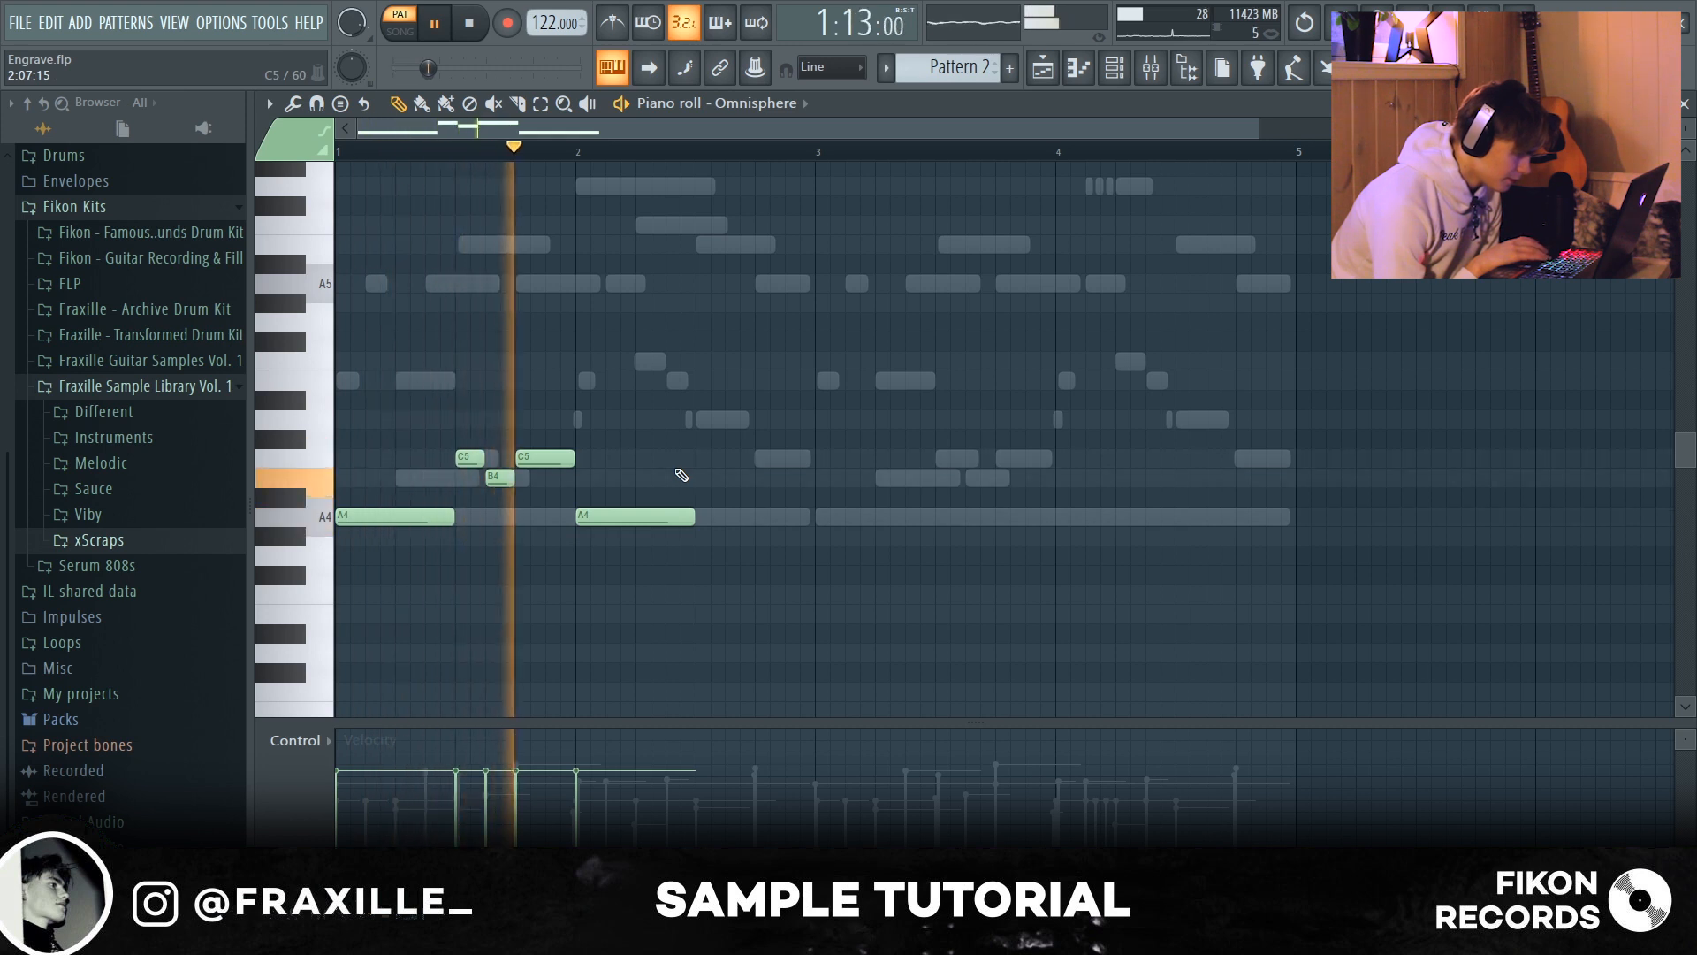
key("space")
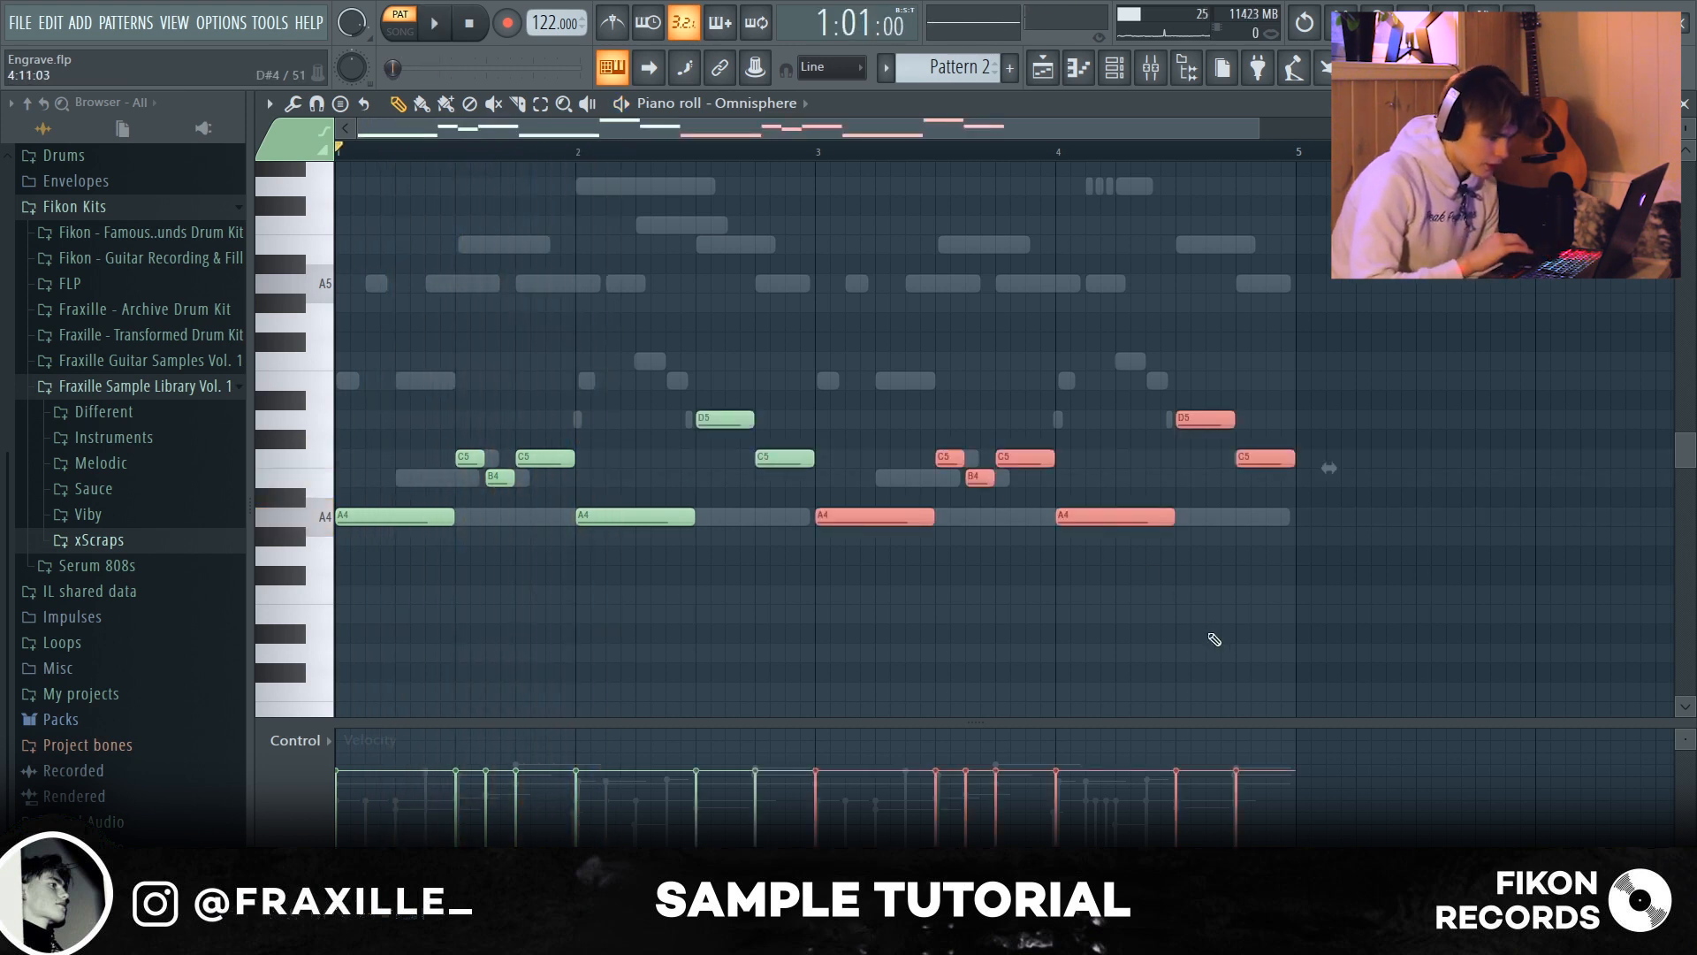
Step: Deselect the repeated notes in bars 3 and 4 and play the Omnisphere line from the start
key("ctrl+d")
key("space")
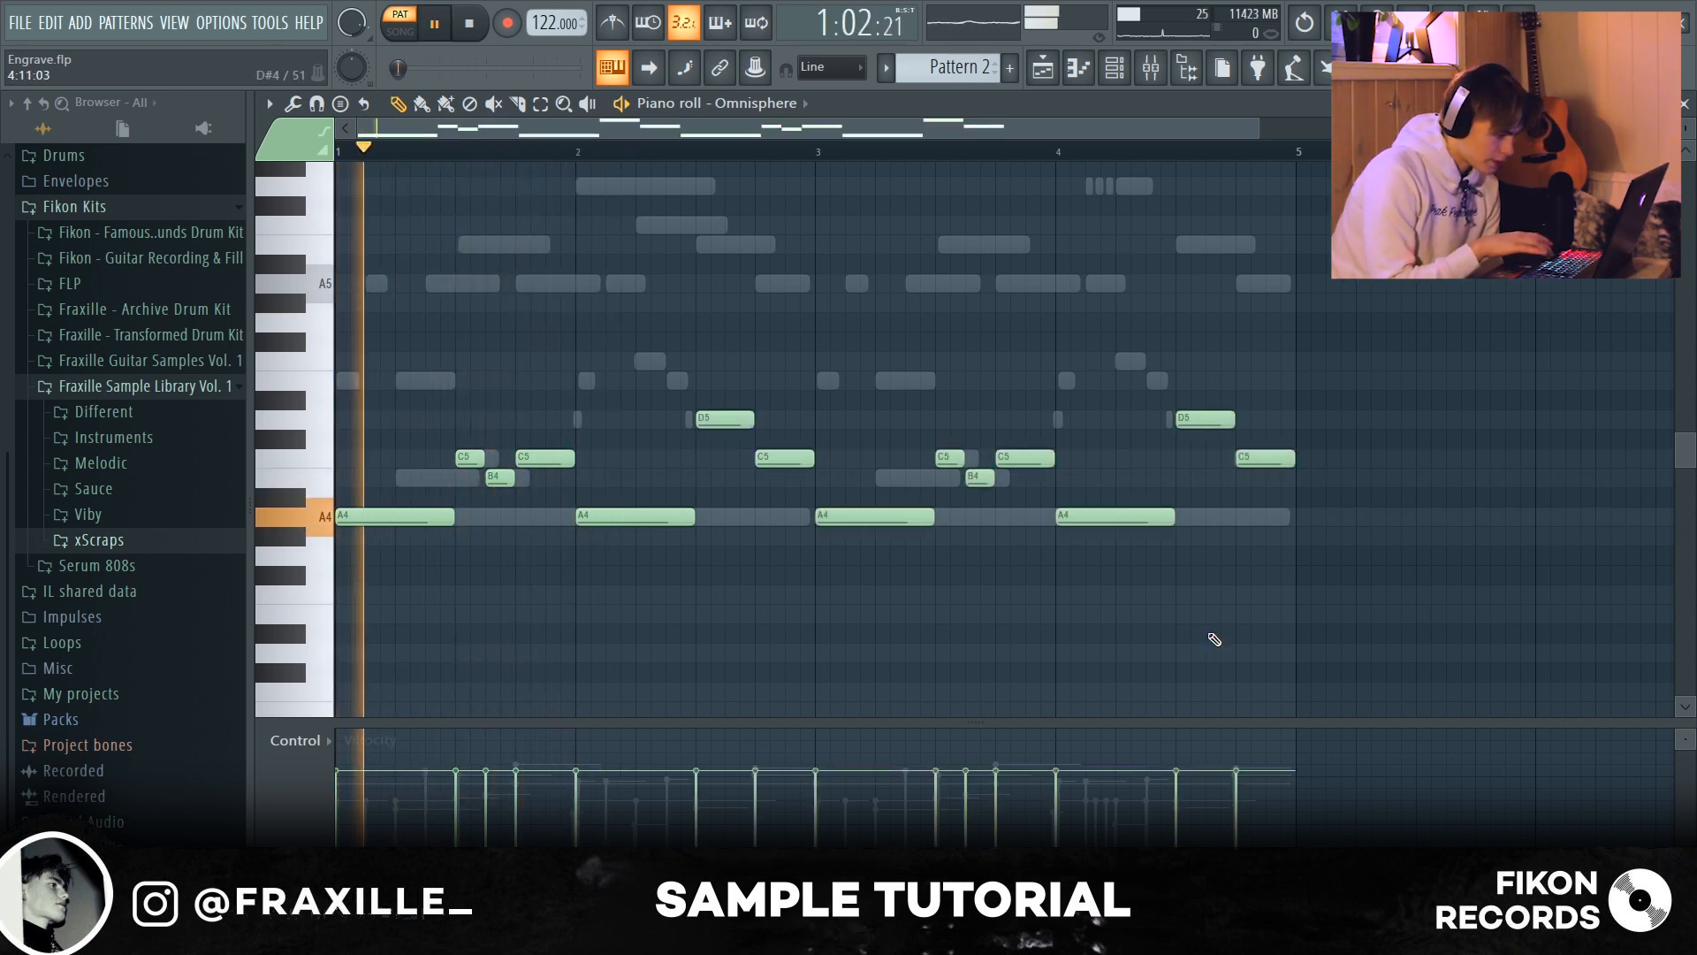
key("space")
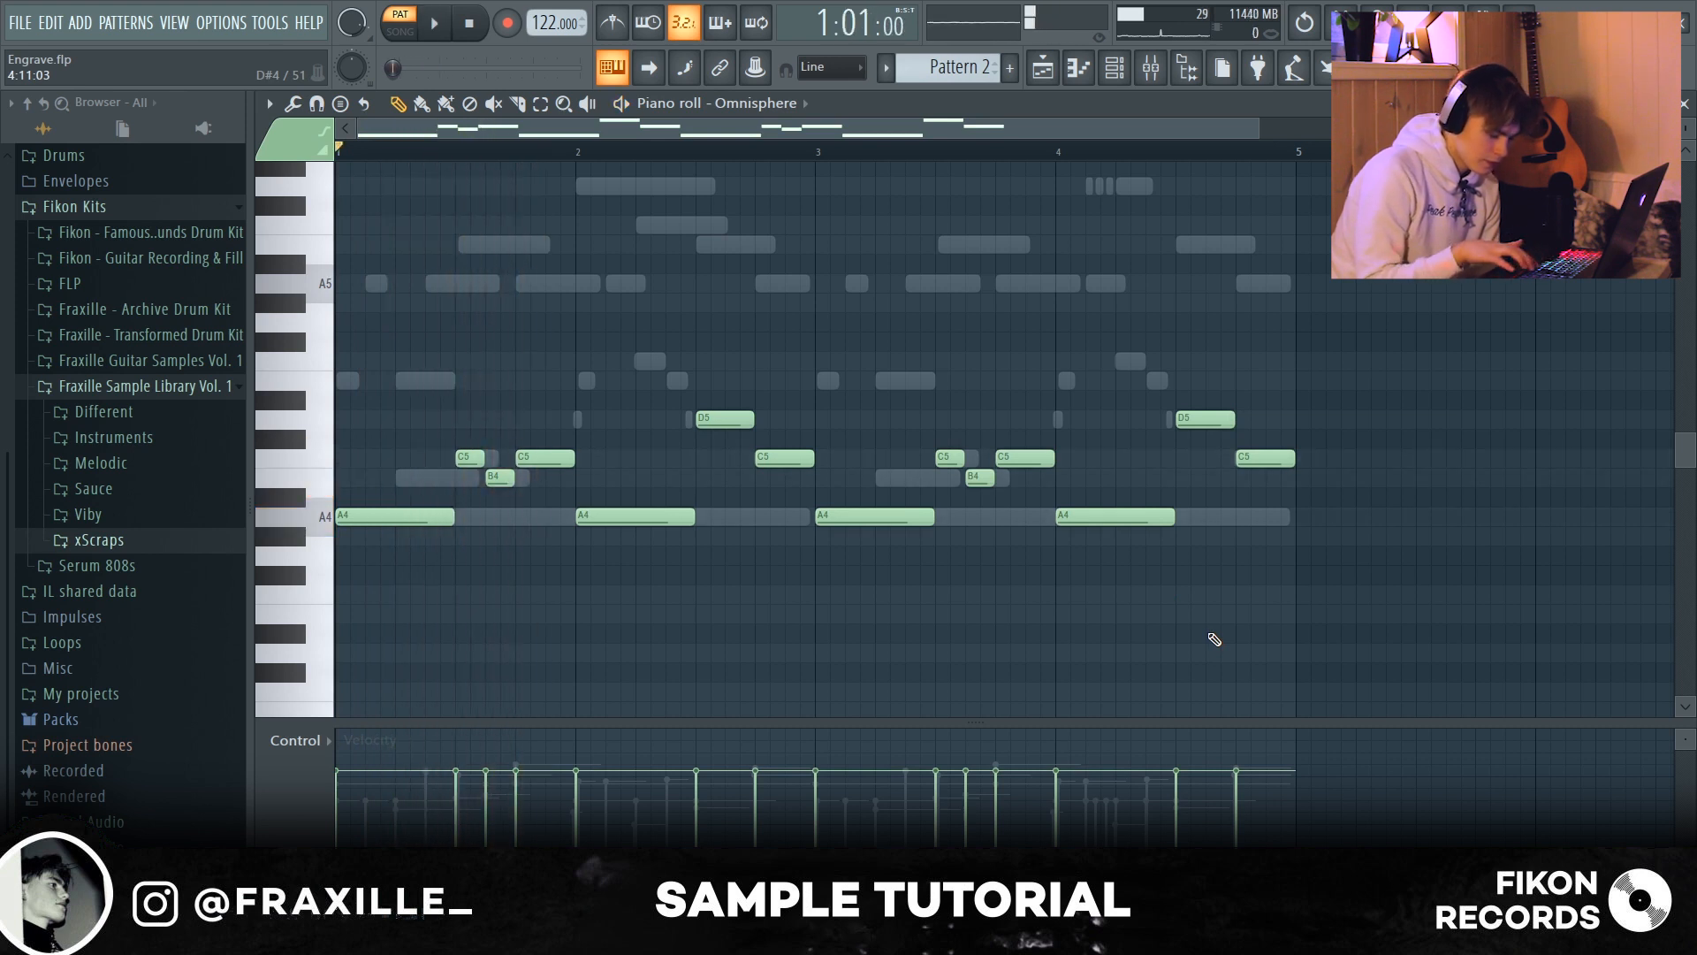
Step: Transpose all Omnisphere notes down one octave while the four-bar pattern plays
key("space")
key("ctrl+Down")
scroll(1214, 638, "down", 2)
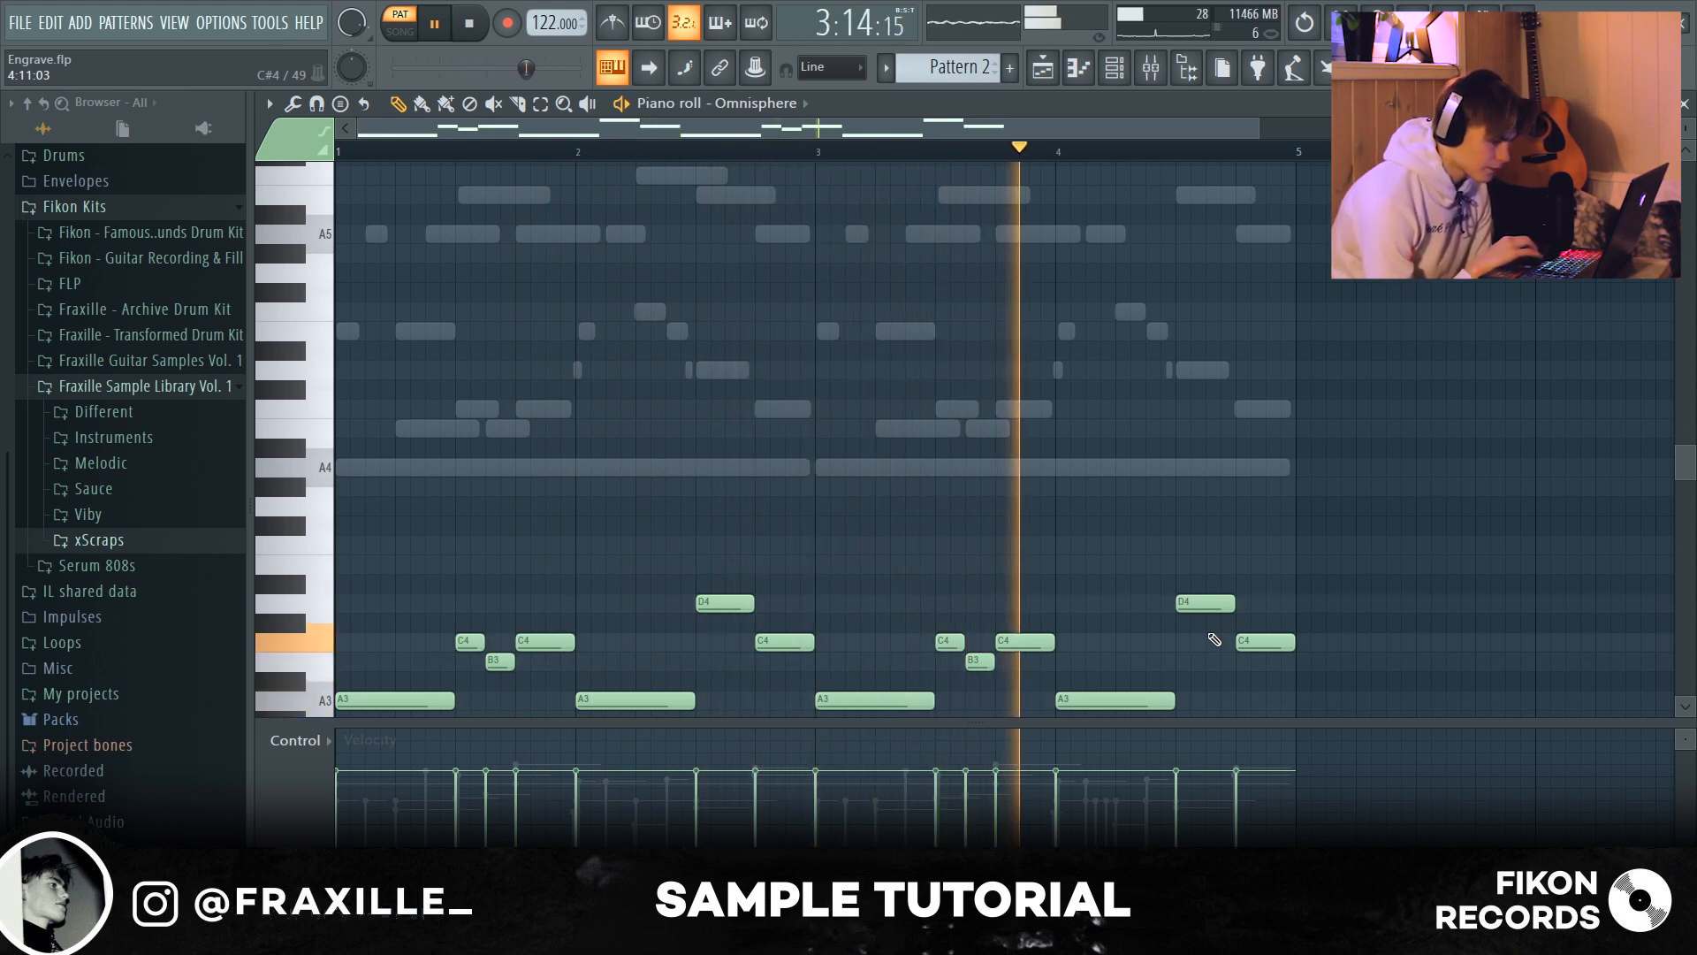
key("space")
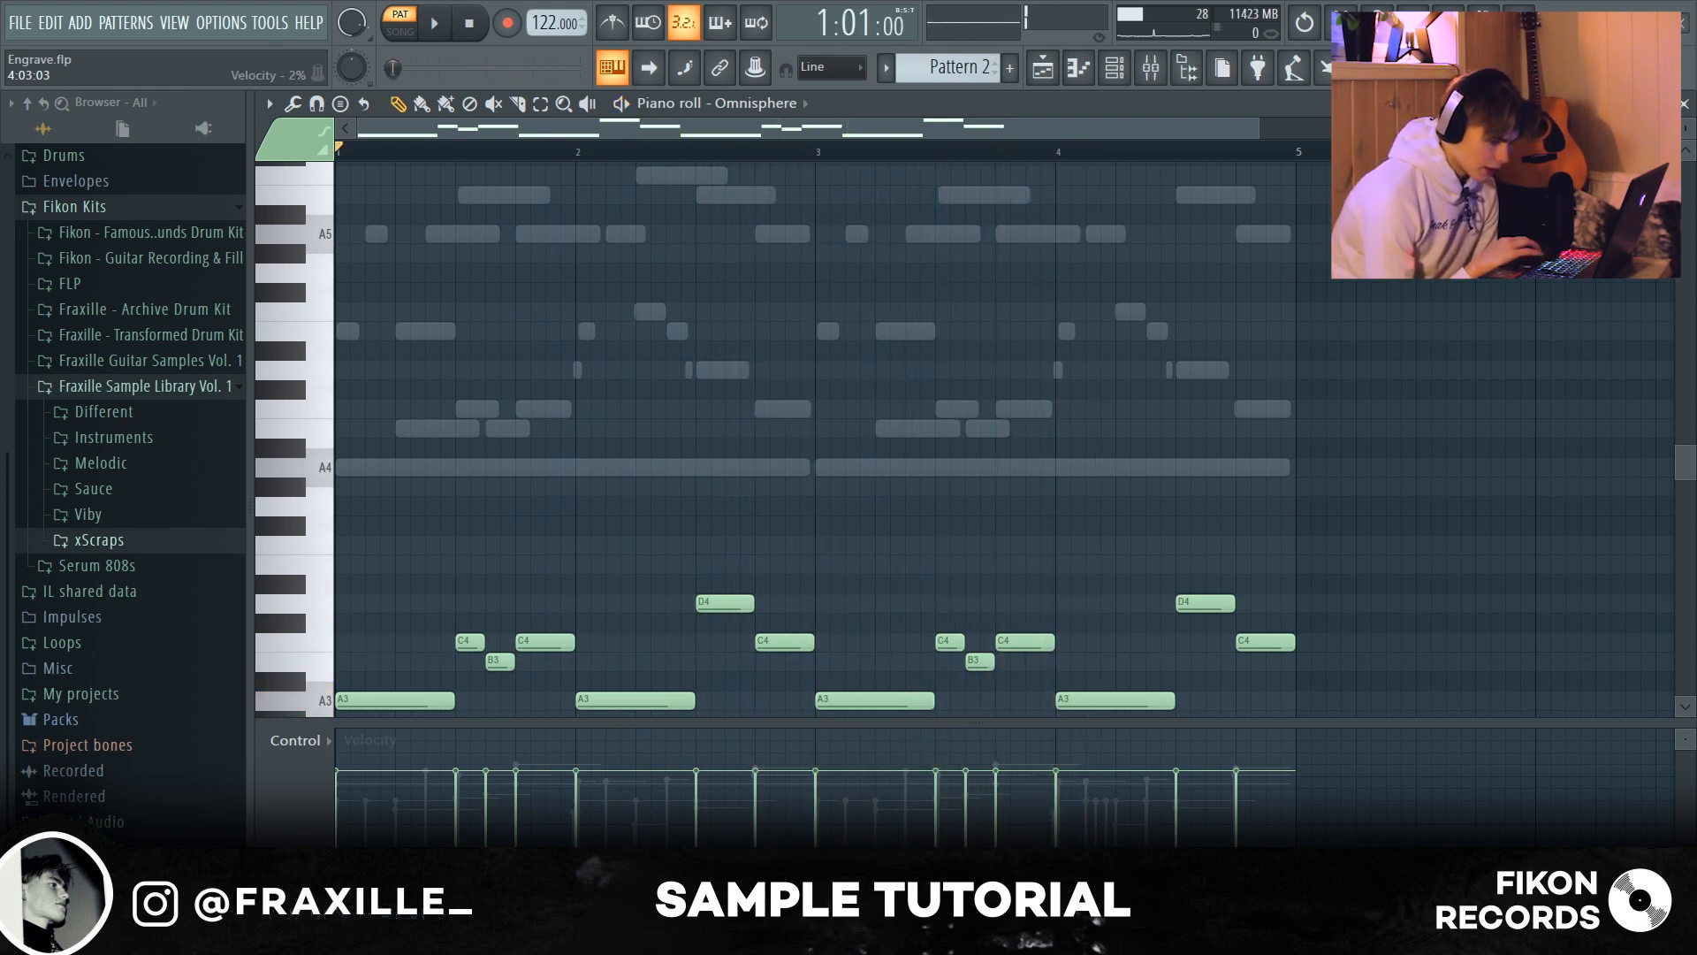
scroll(1028, 280, "down", 3)
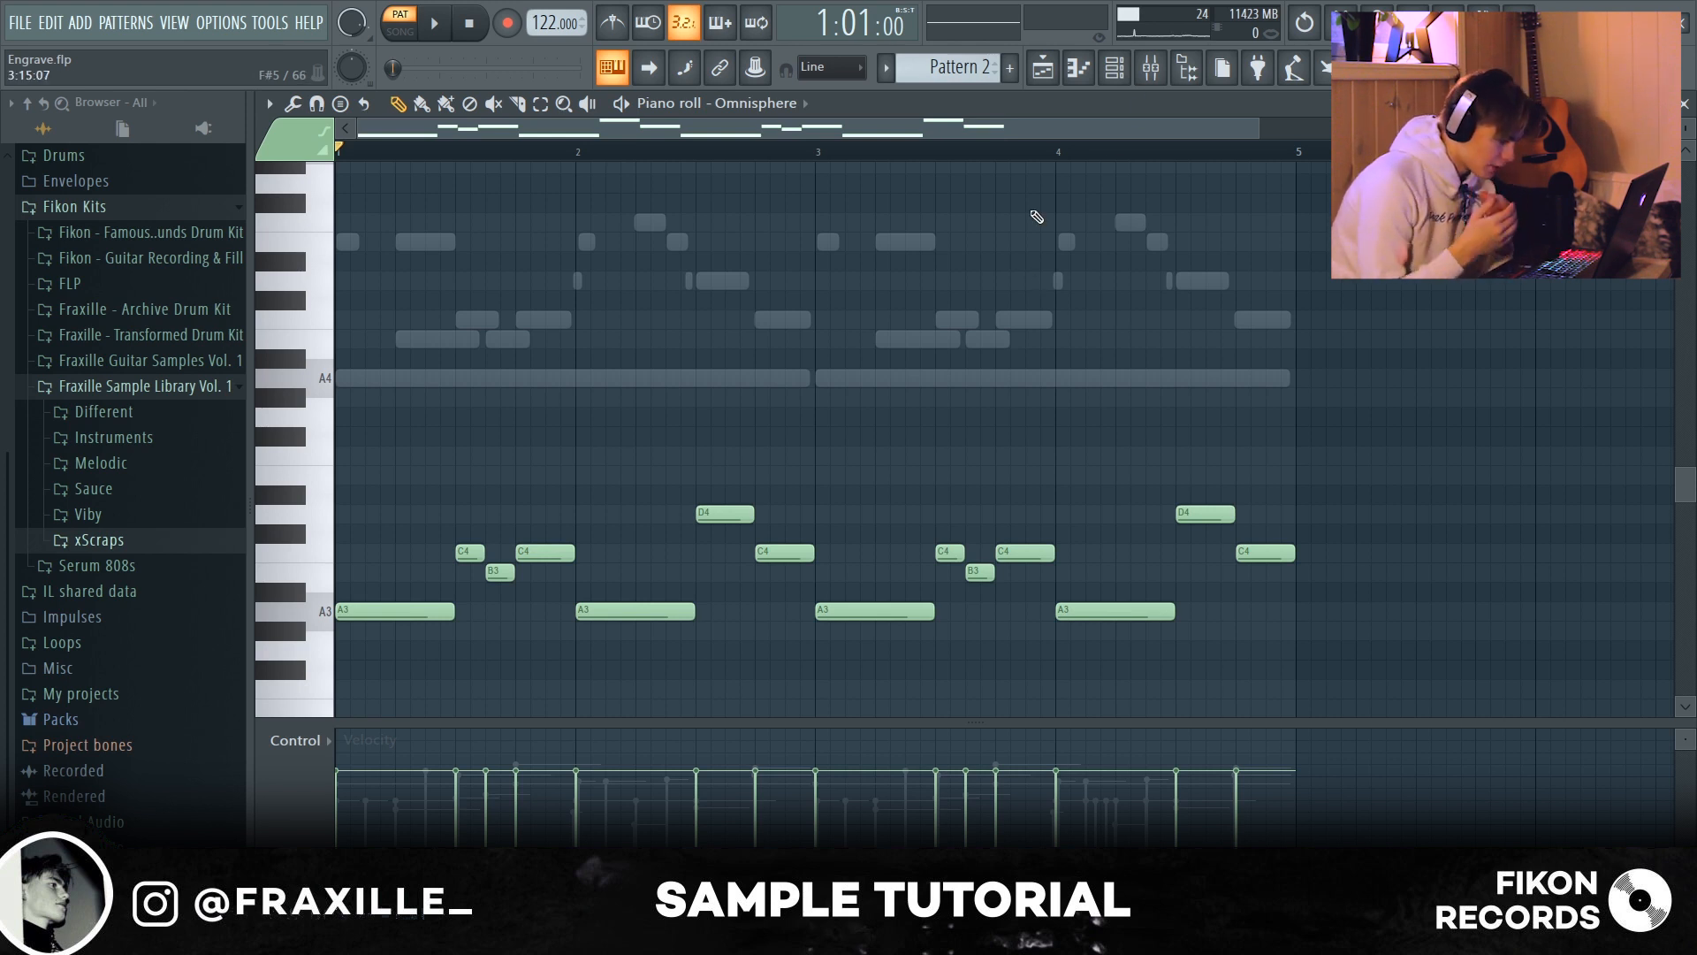
Step: Bring up the Omnisphere #2 channel with the LA Custom C7 - Hard piano and audition it with a few notes
left_click(1114, 68)
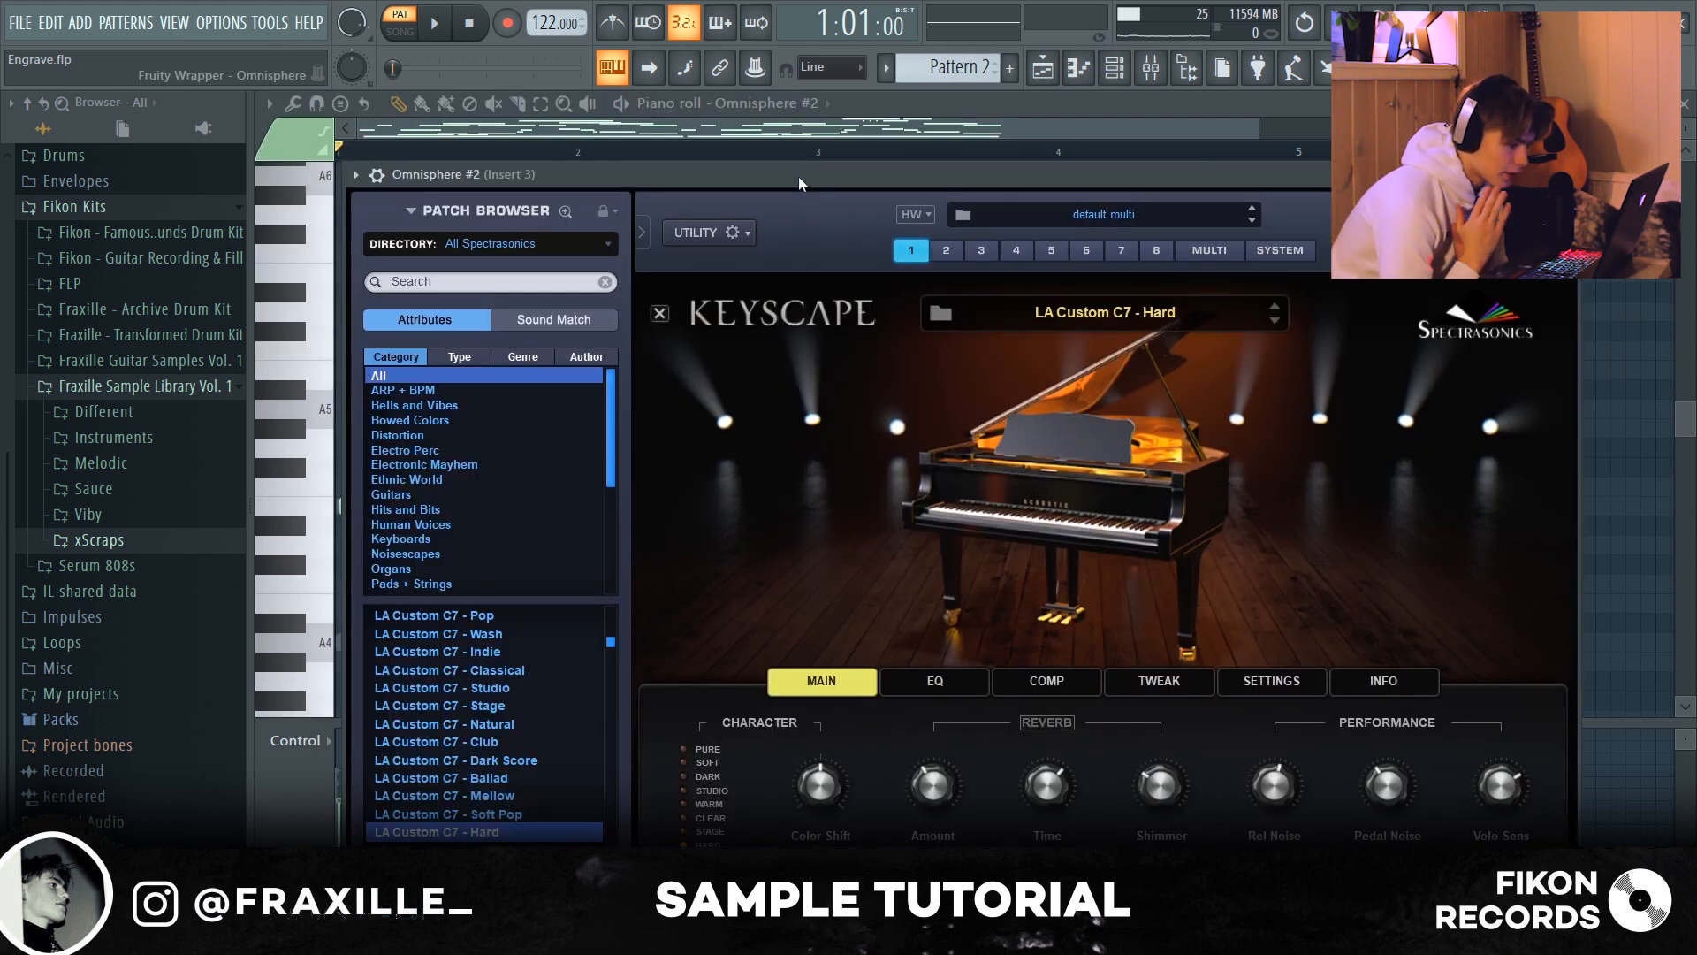
key("o")
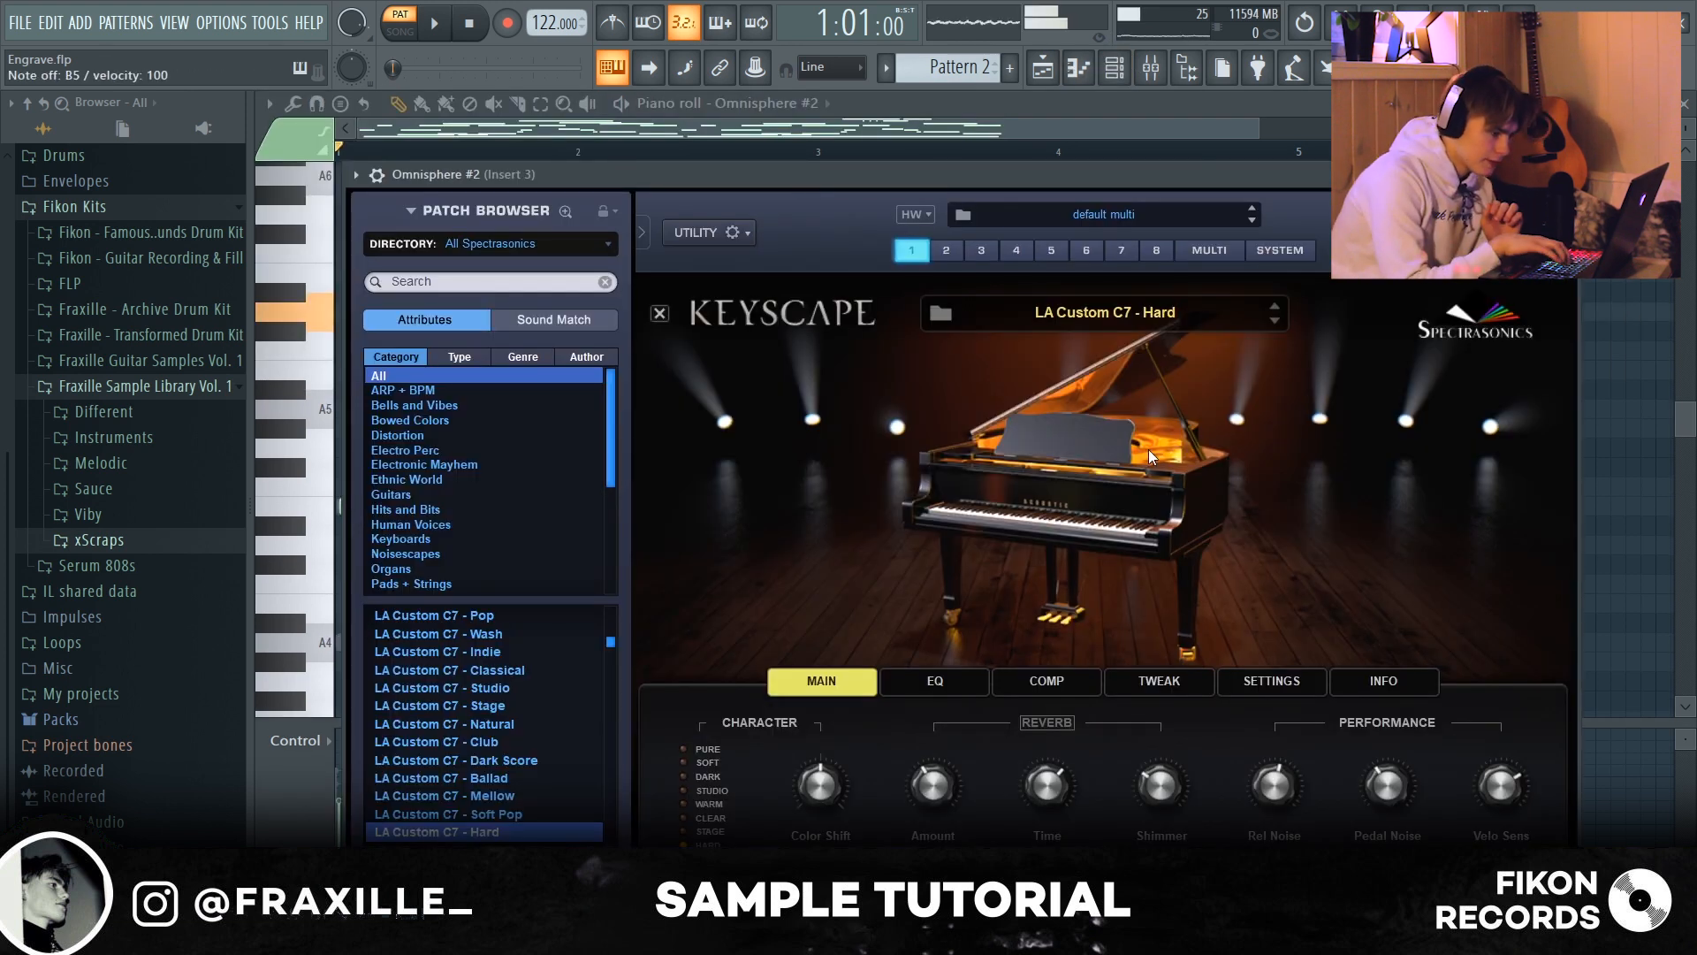
key("u")
key("p")
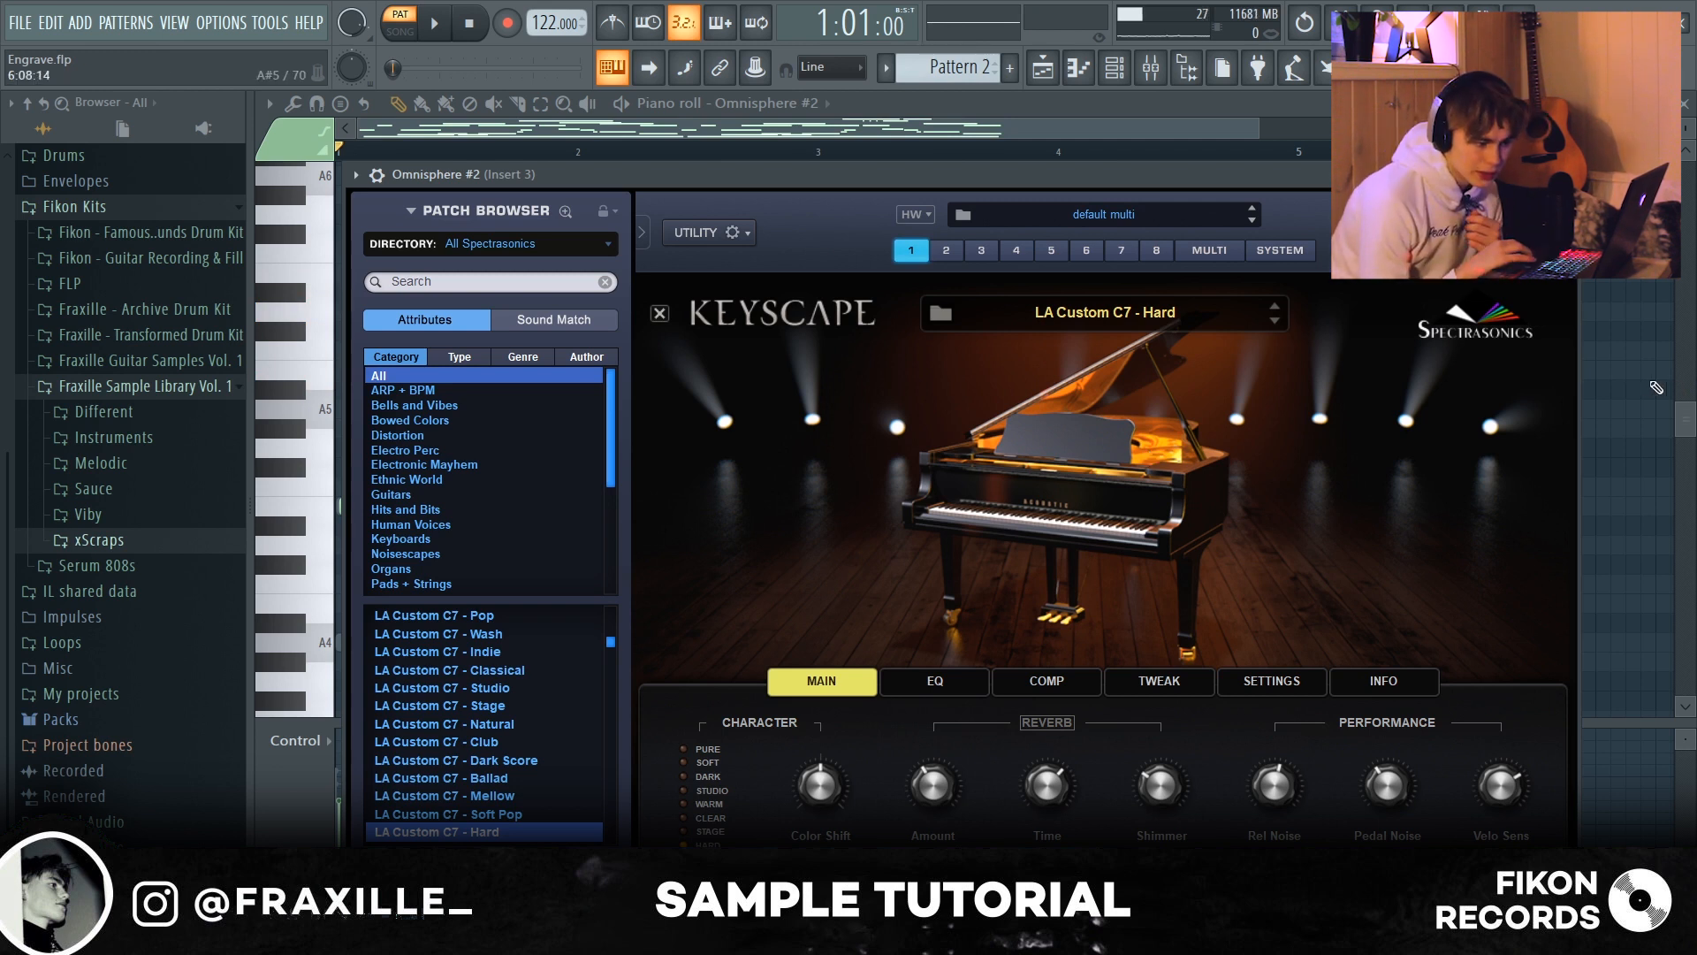
Step: Show the copied melody in the Omnisphere #2 piano roll and try out a few single notes
left_click(1648, 387)
scroll(1622, 363, "down", 1)
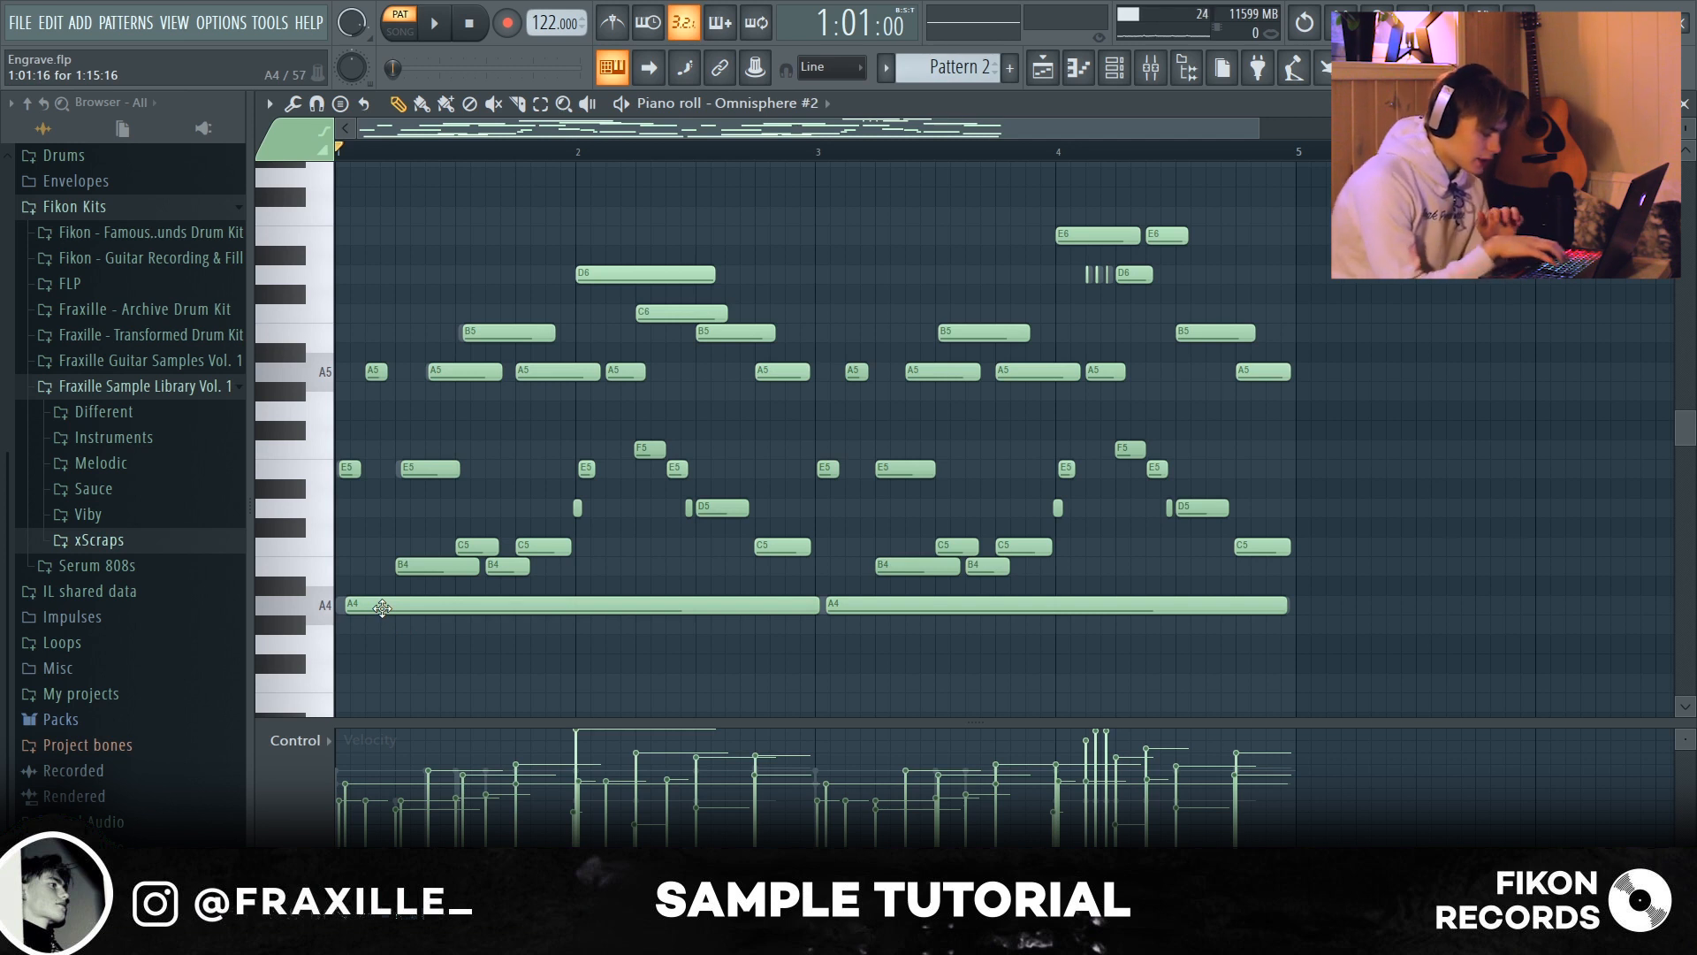
key("v")
key("n")
key("comma")
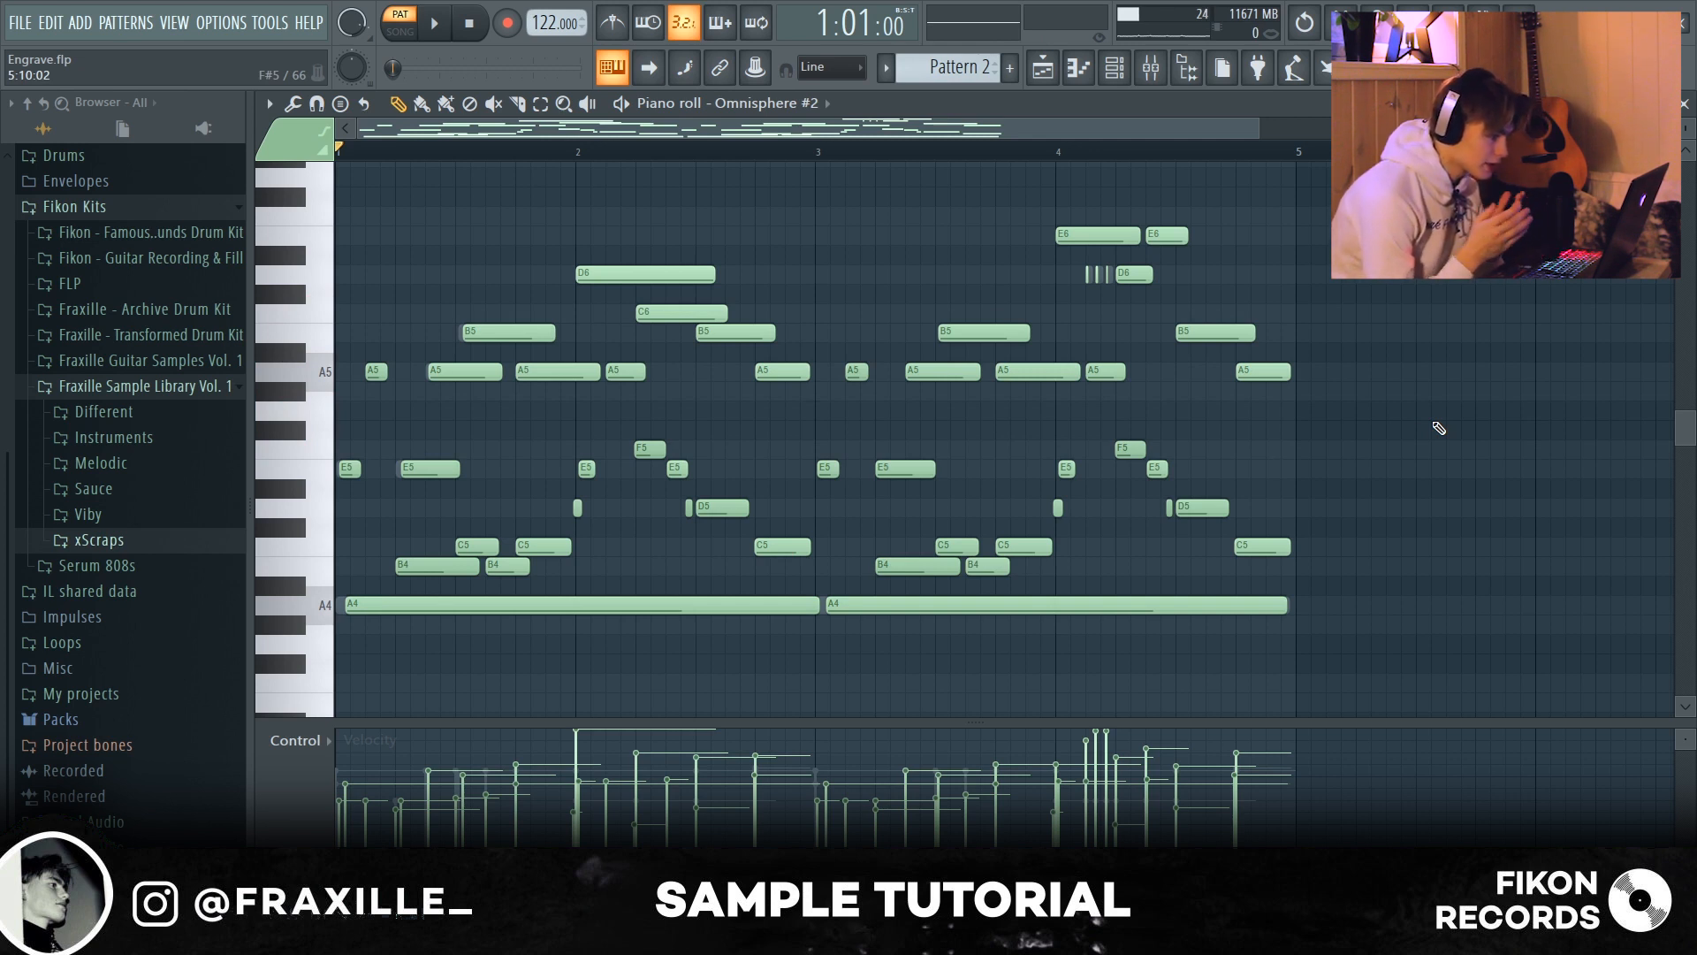
Step: Play back the pattern with the Omnisphere #2 piano layer twice, the second time through bar 4
key("space")
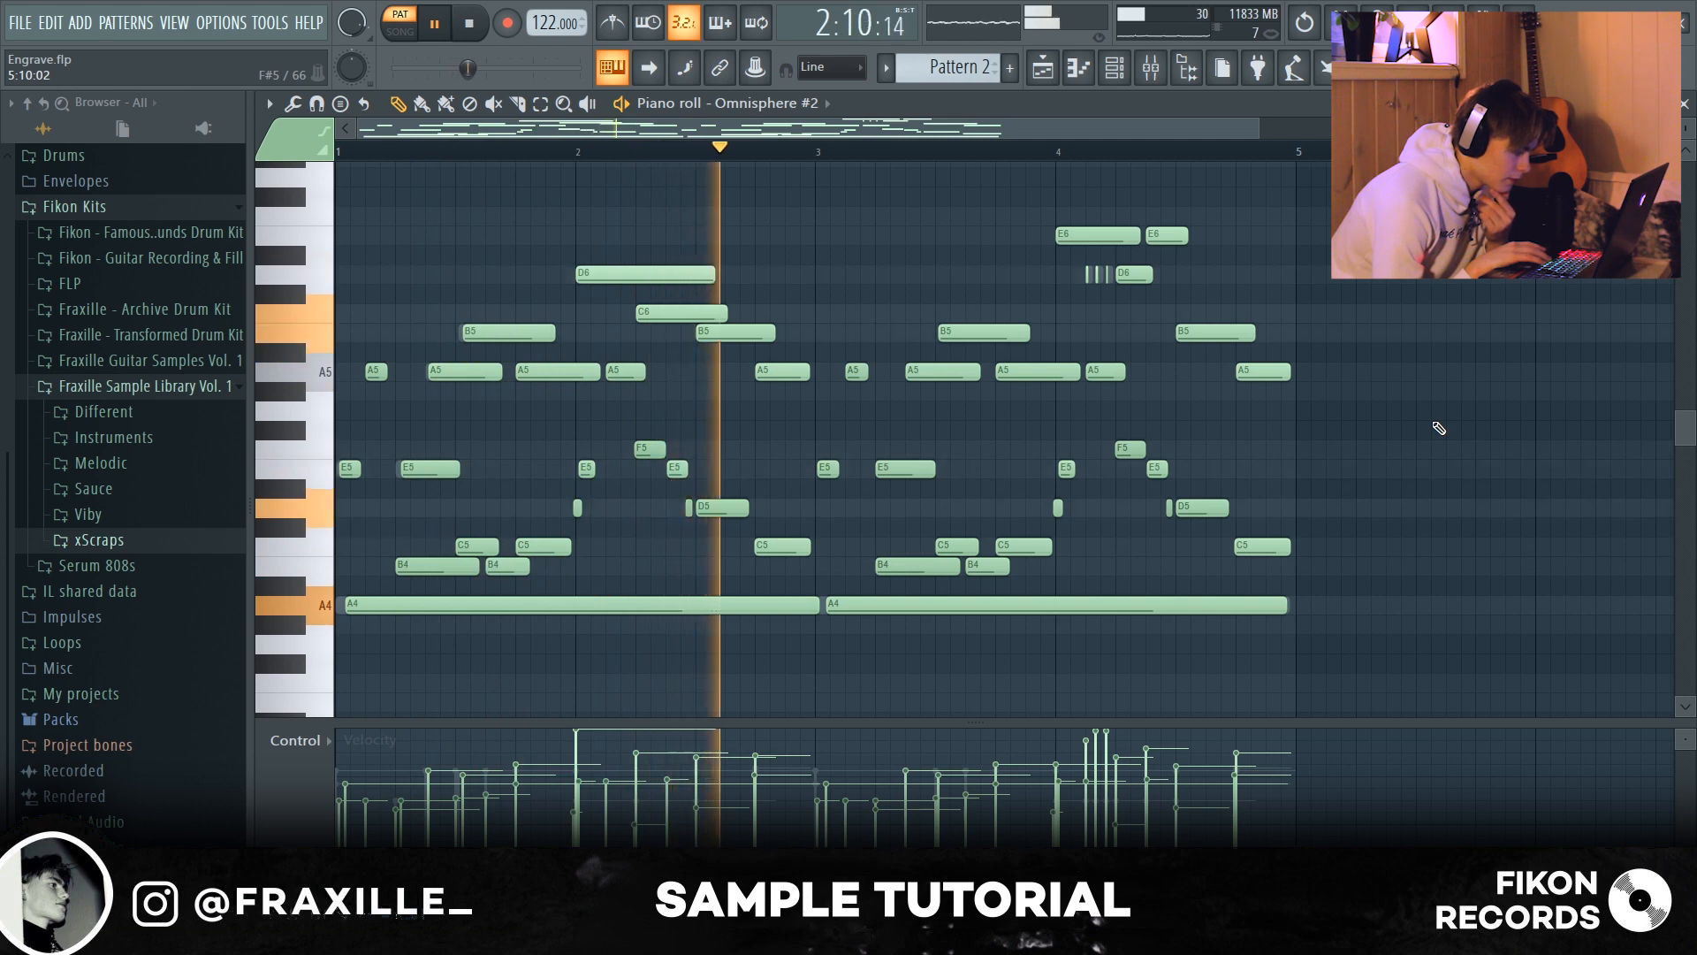
key("space")
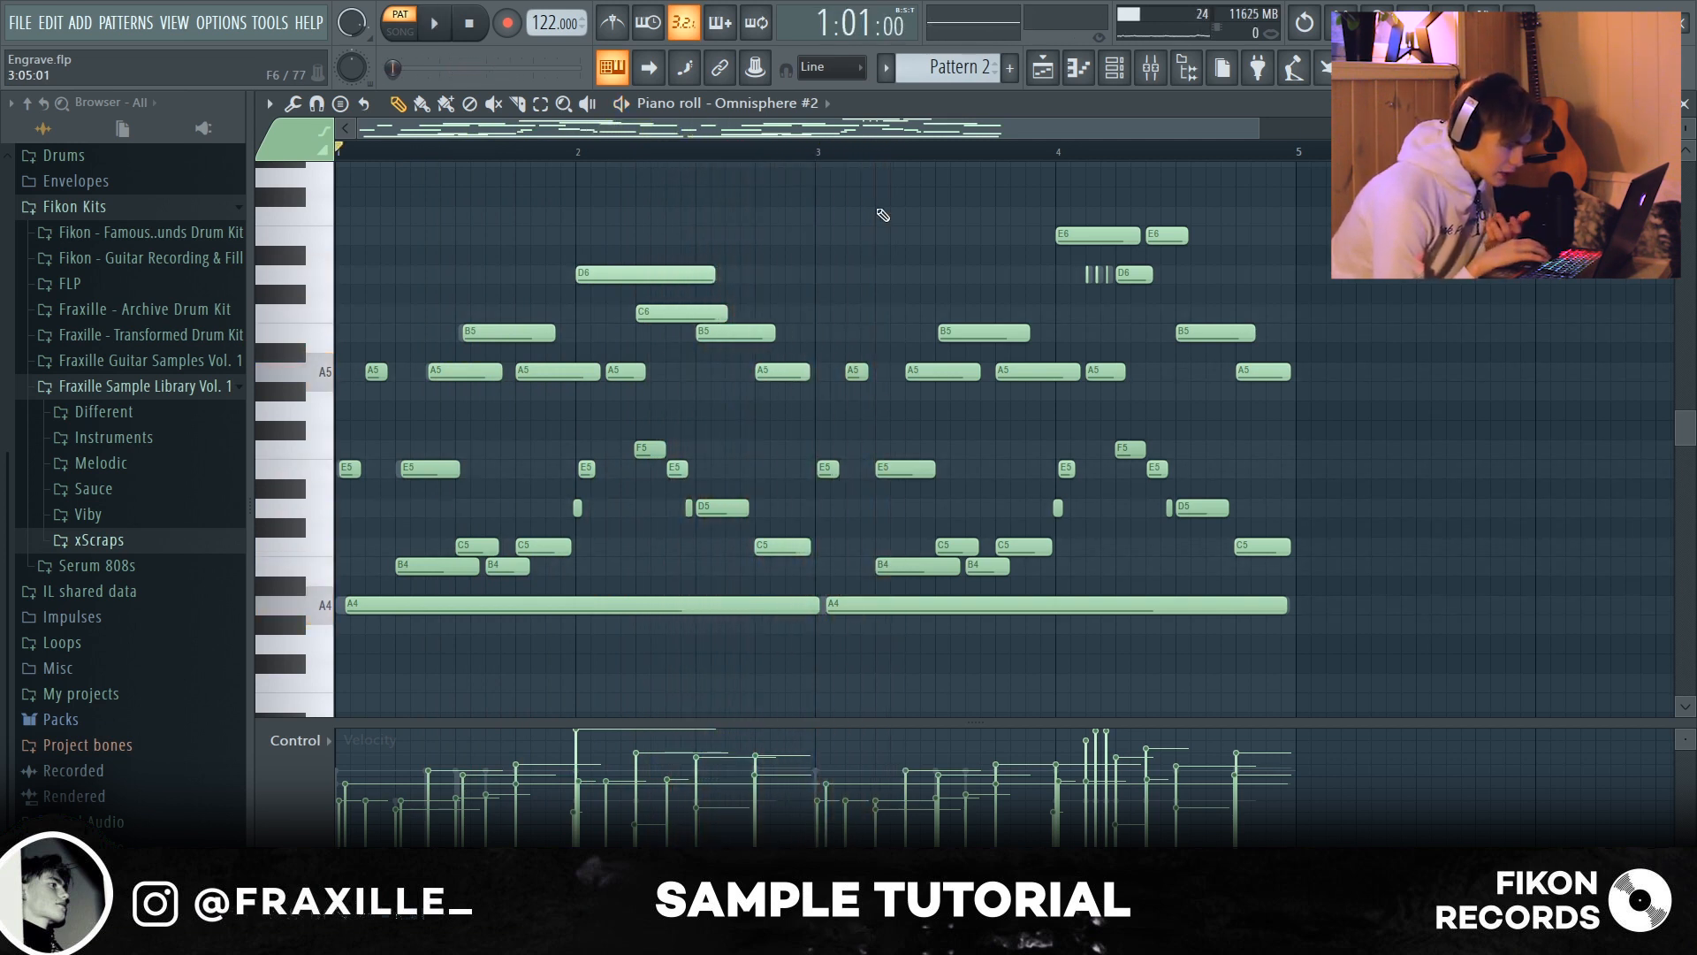
key("space")
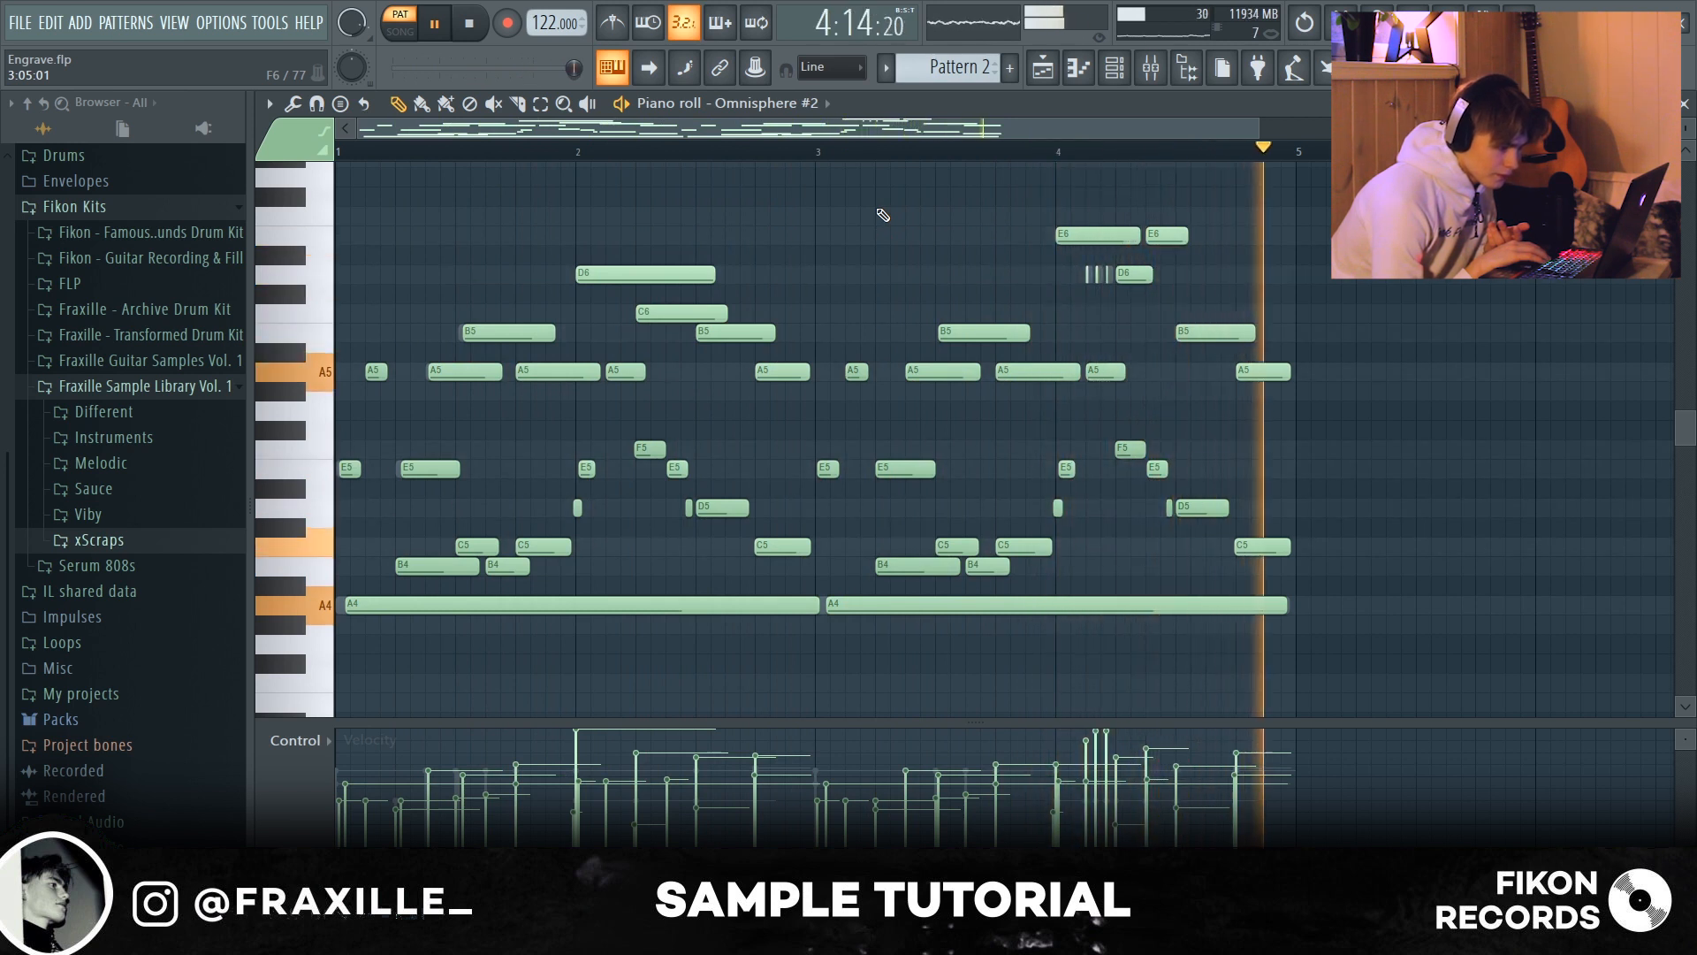
key("space")
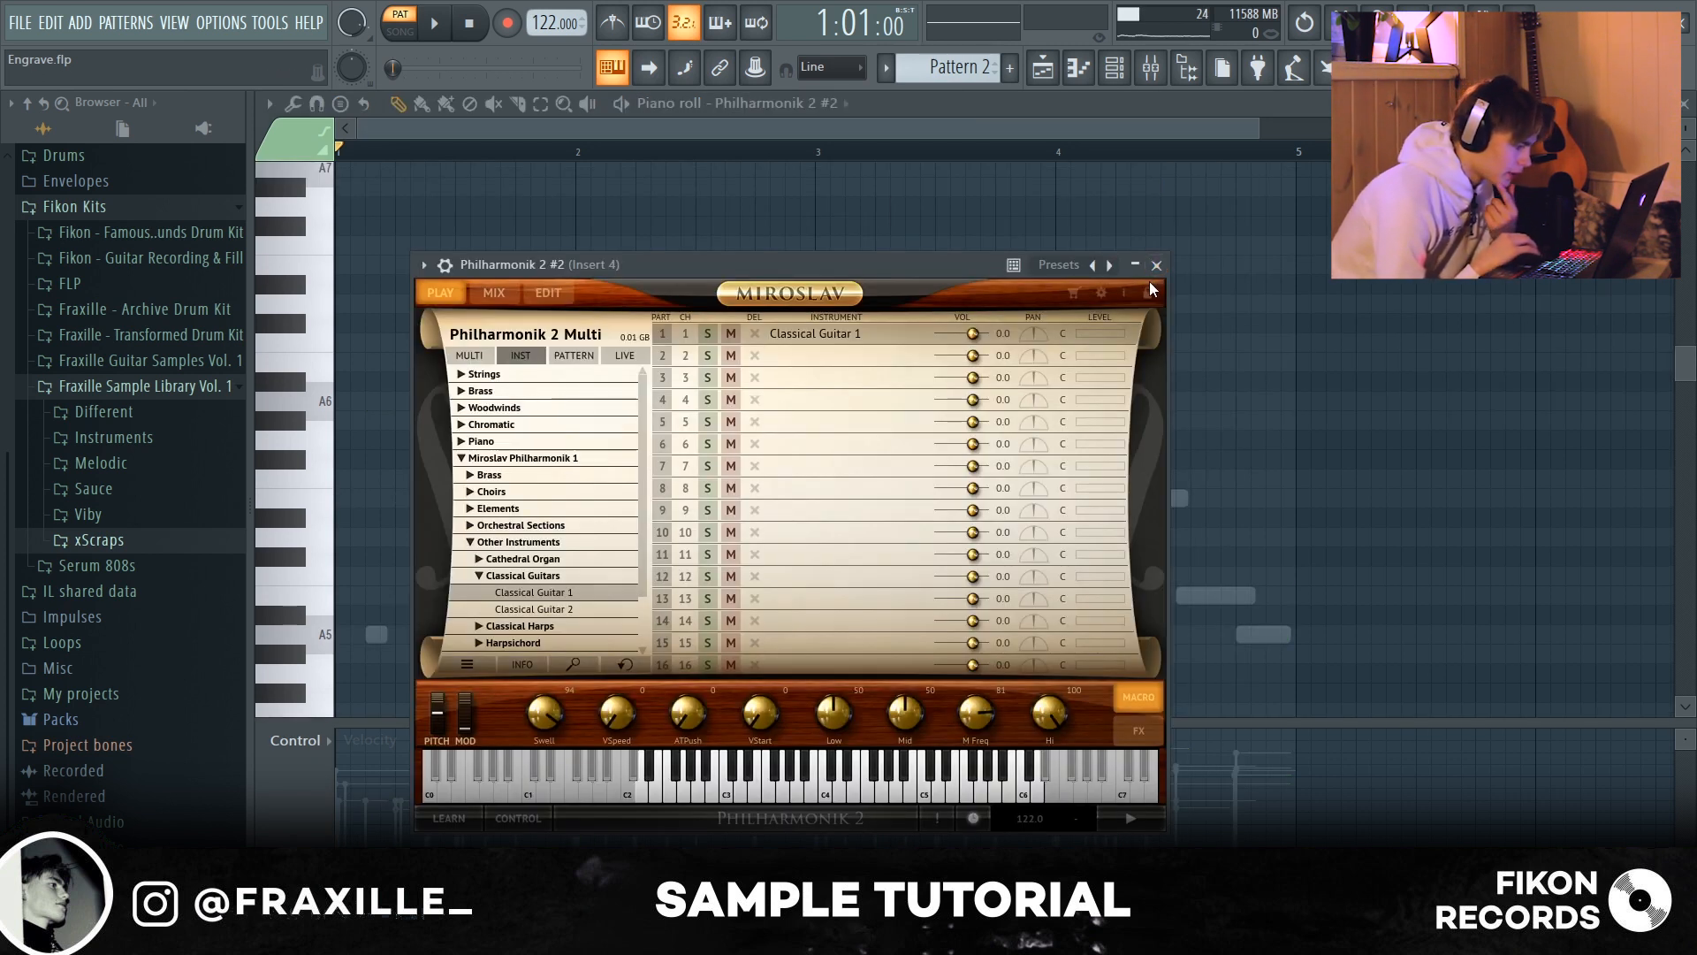
Step: Audition the Classical Guitar 1 sound of Philharmonik 2 #2 with a few notes around C6 to E6, and close the instrument window
key("q")
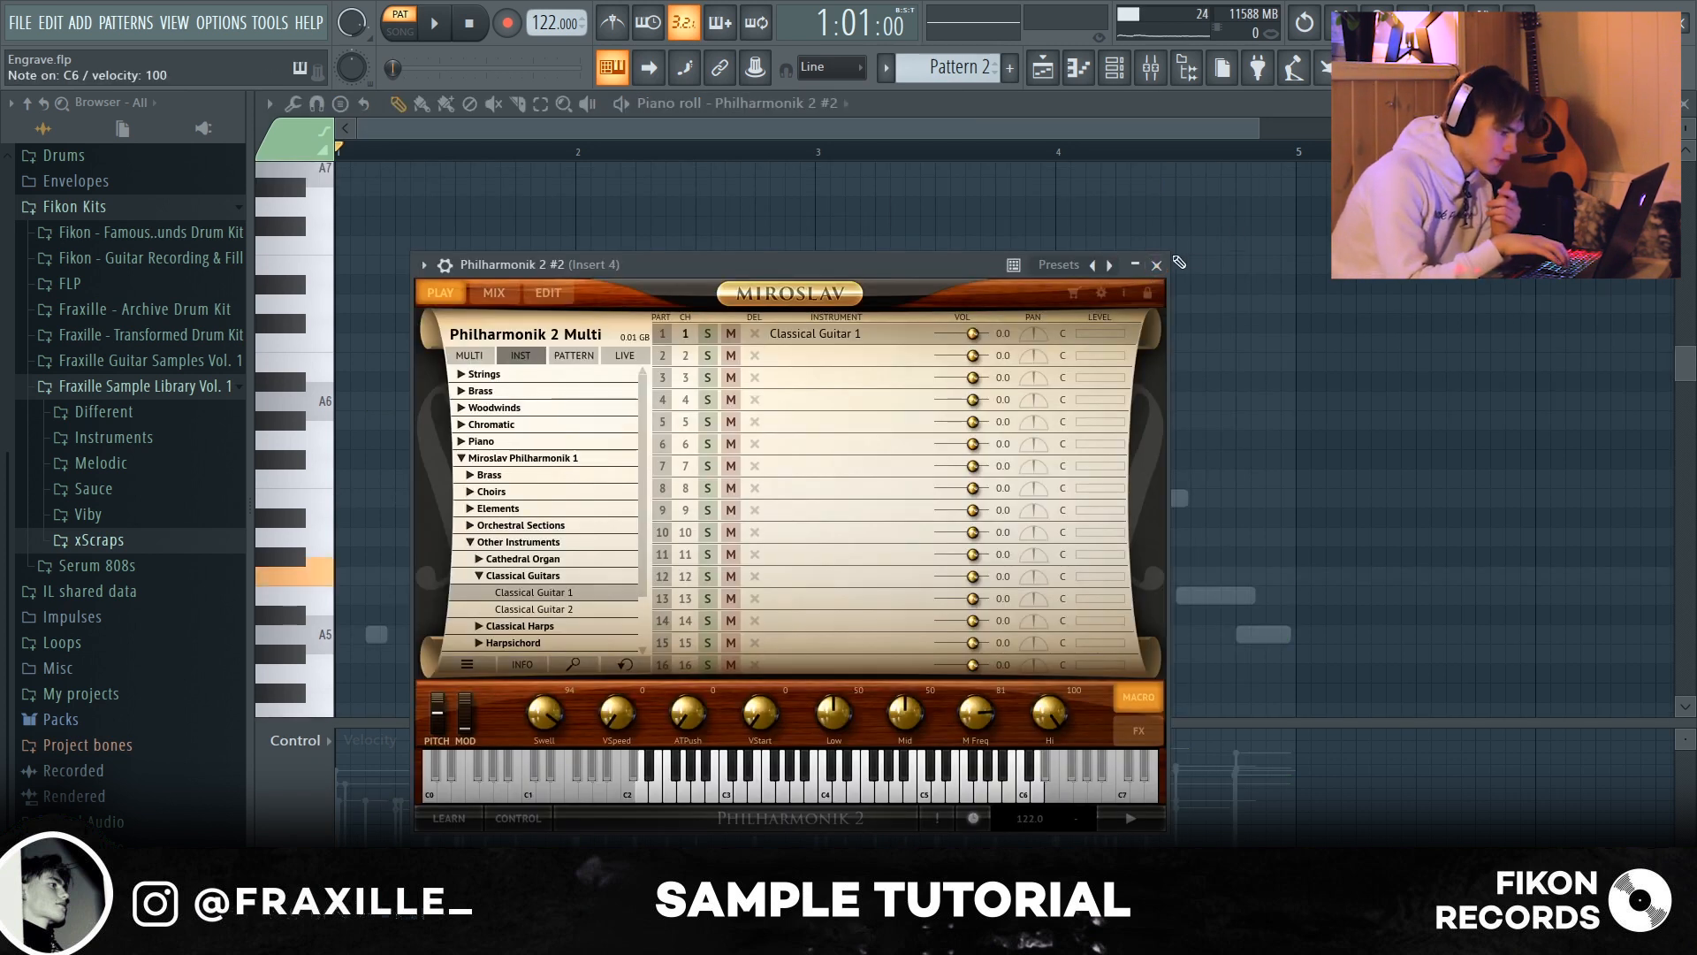
key("q")
key("w")
key("e")
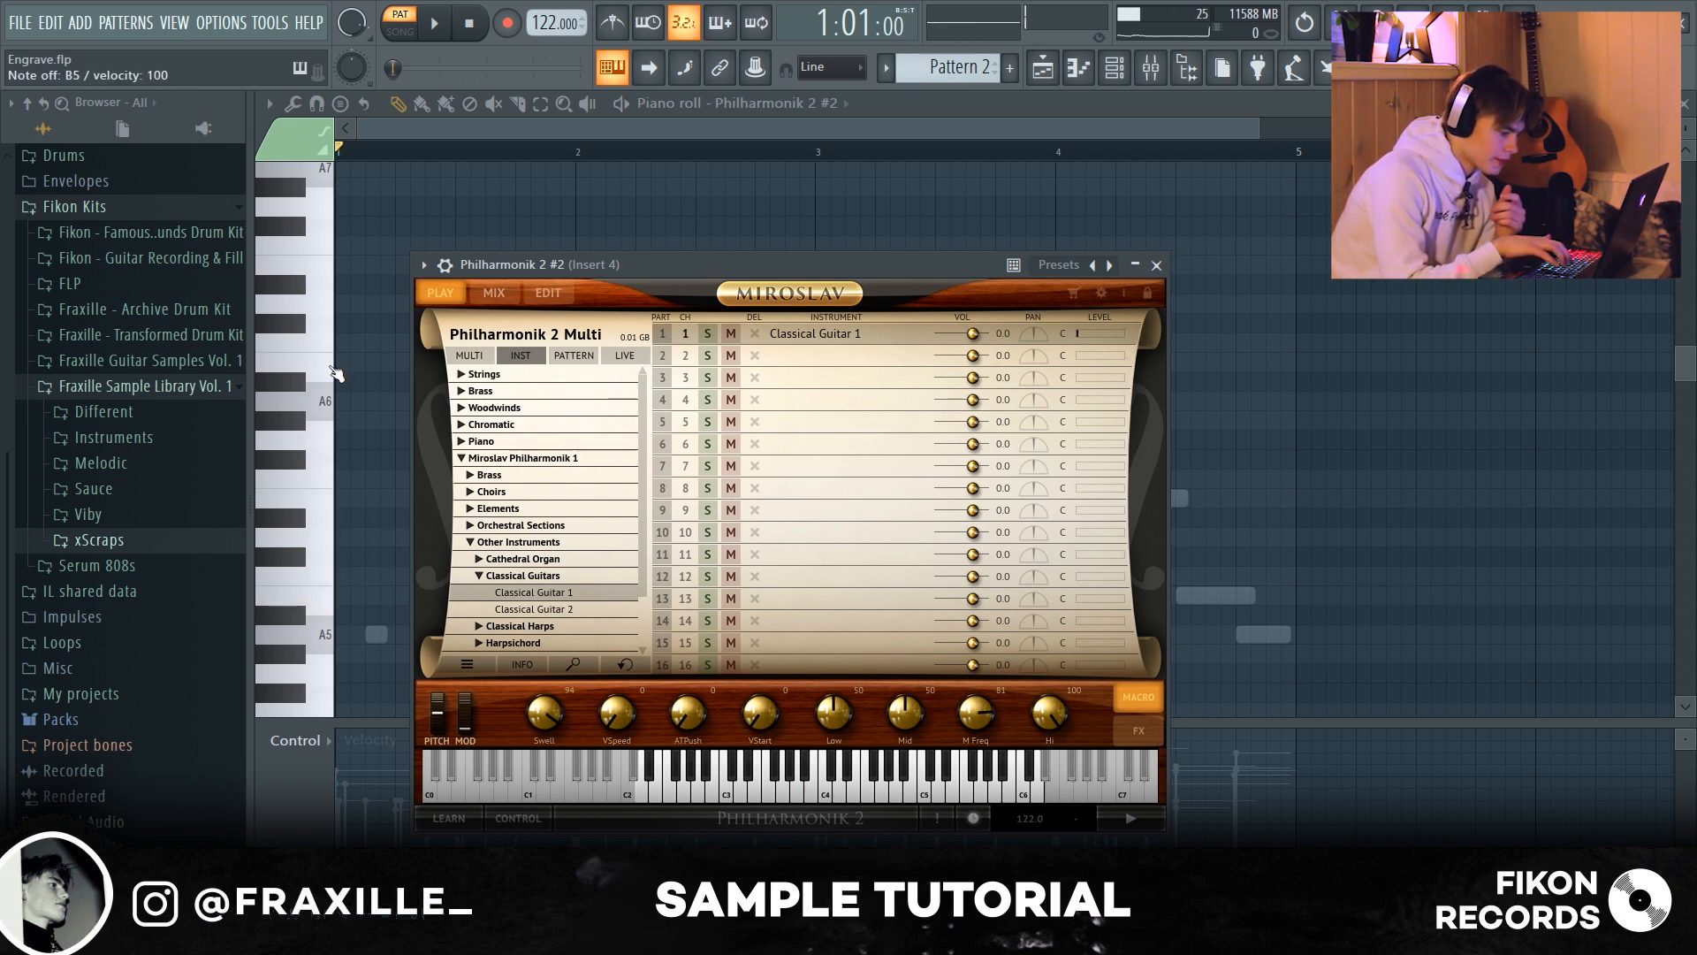
key("w")
key("e")
key("w")
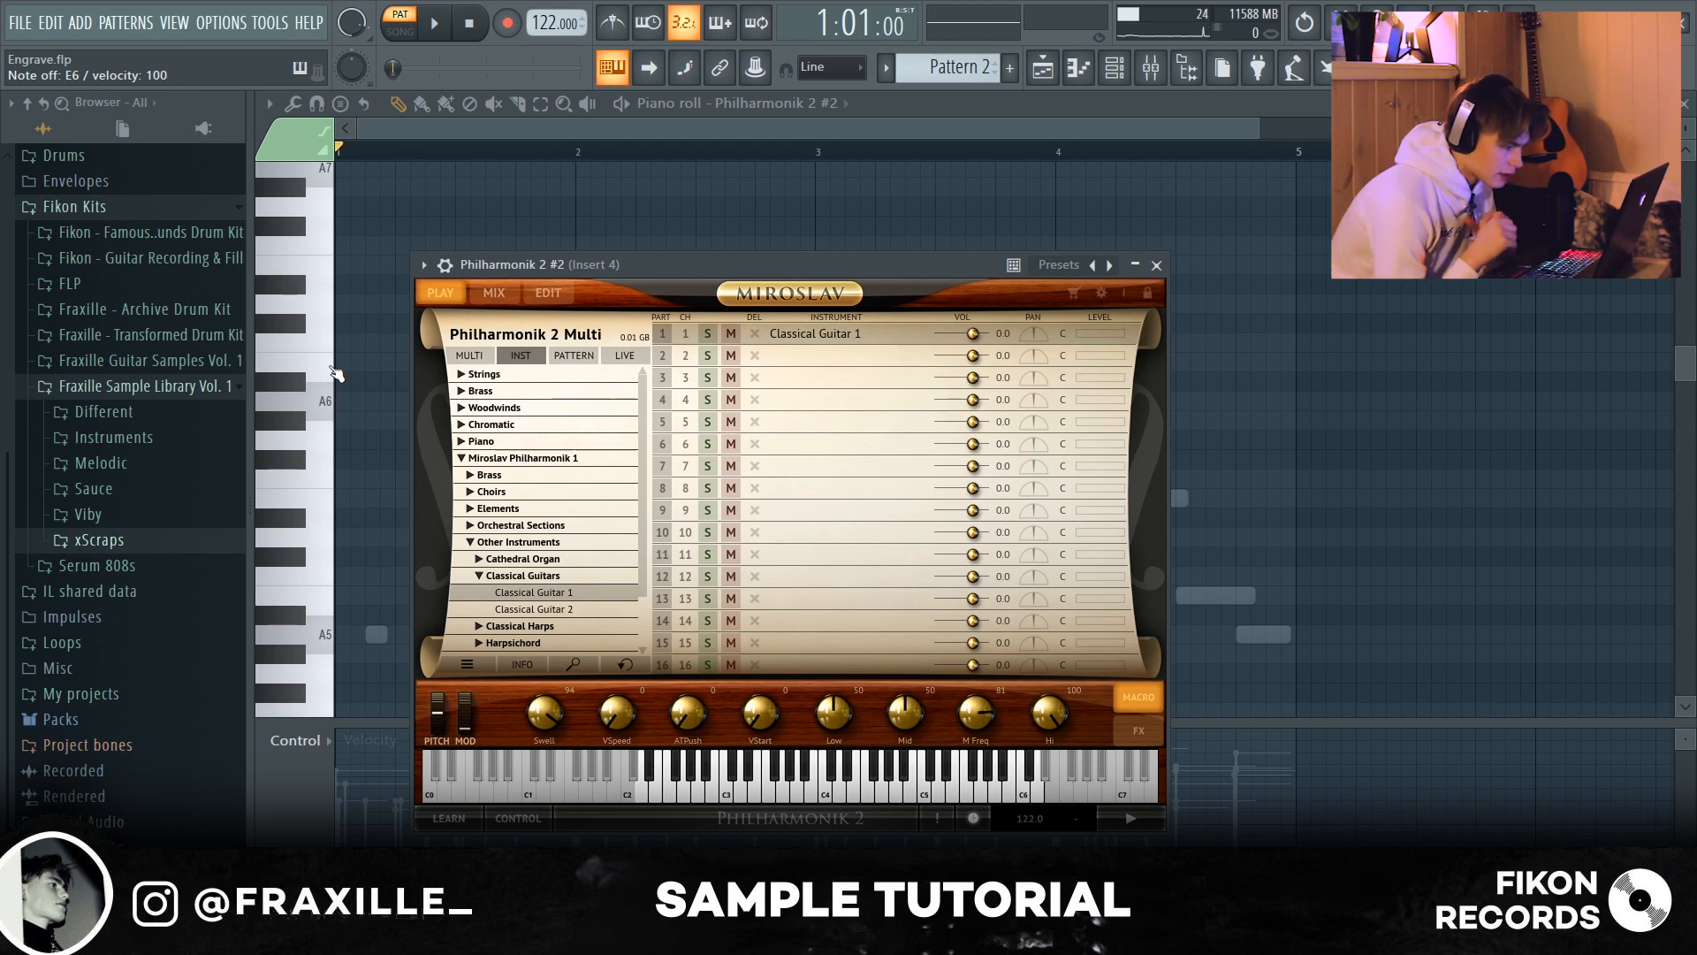
key("Escape")
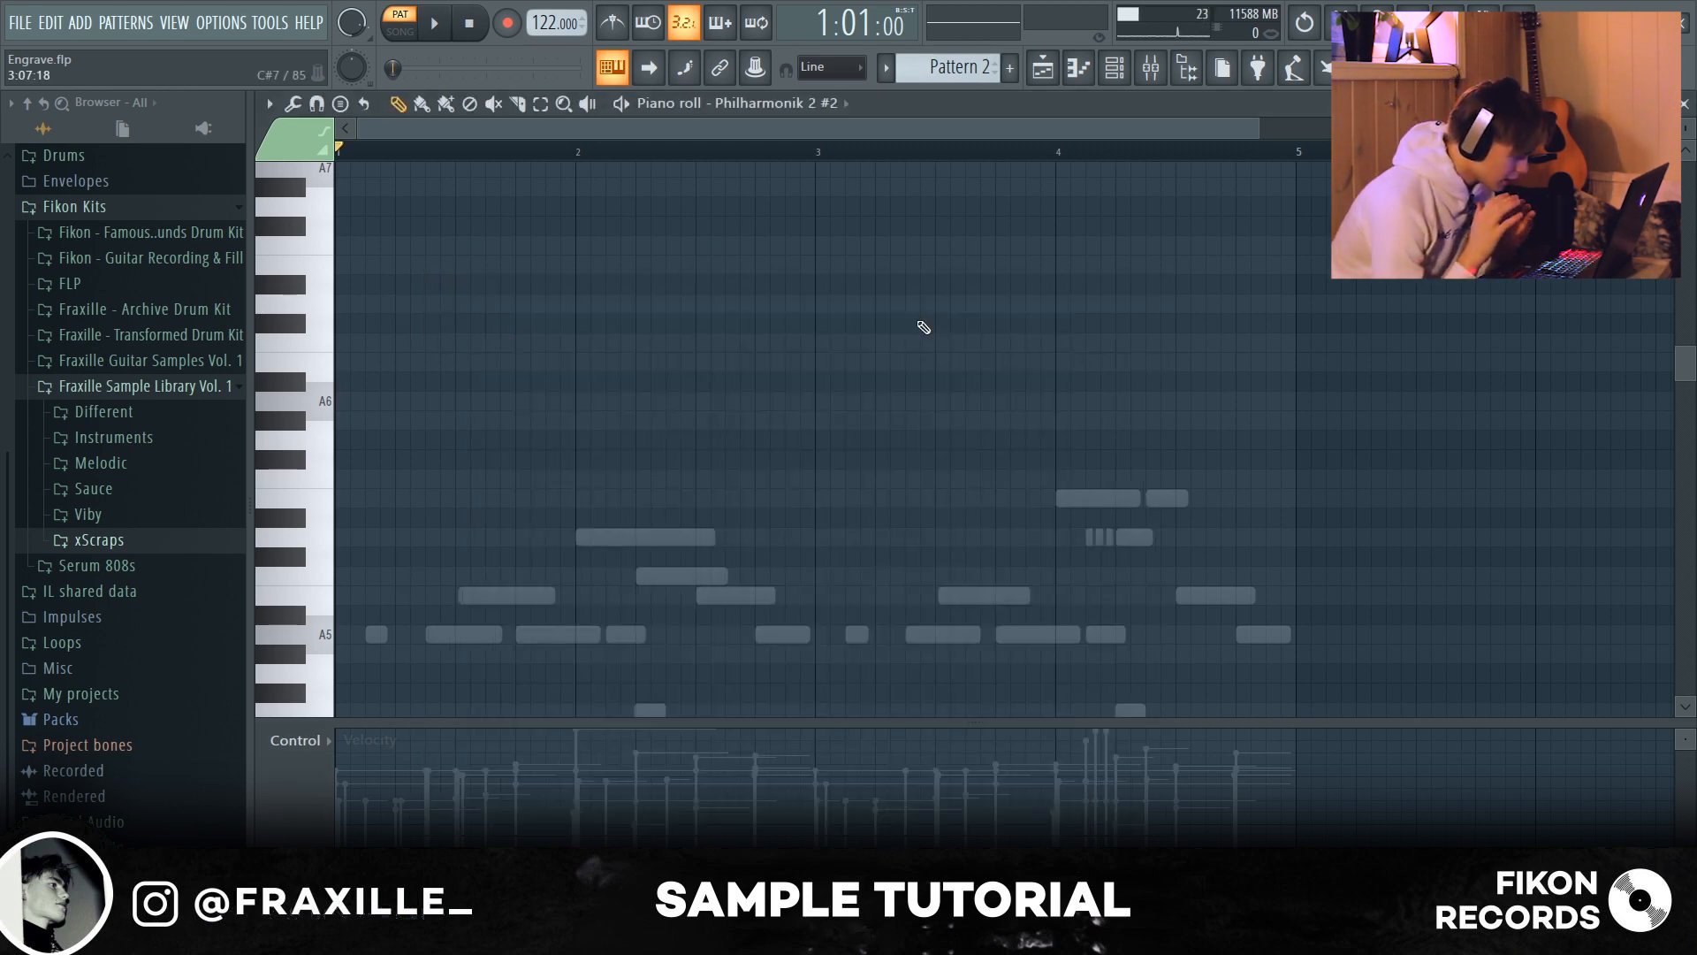
Step: Add a four-step E5 note at step 5 of bar 1 in the Philharmonik 2 #2 piano roll and play it
scroll(730, 400, "down", 1)
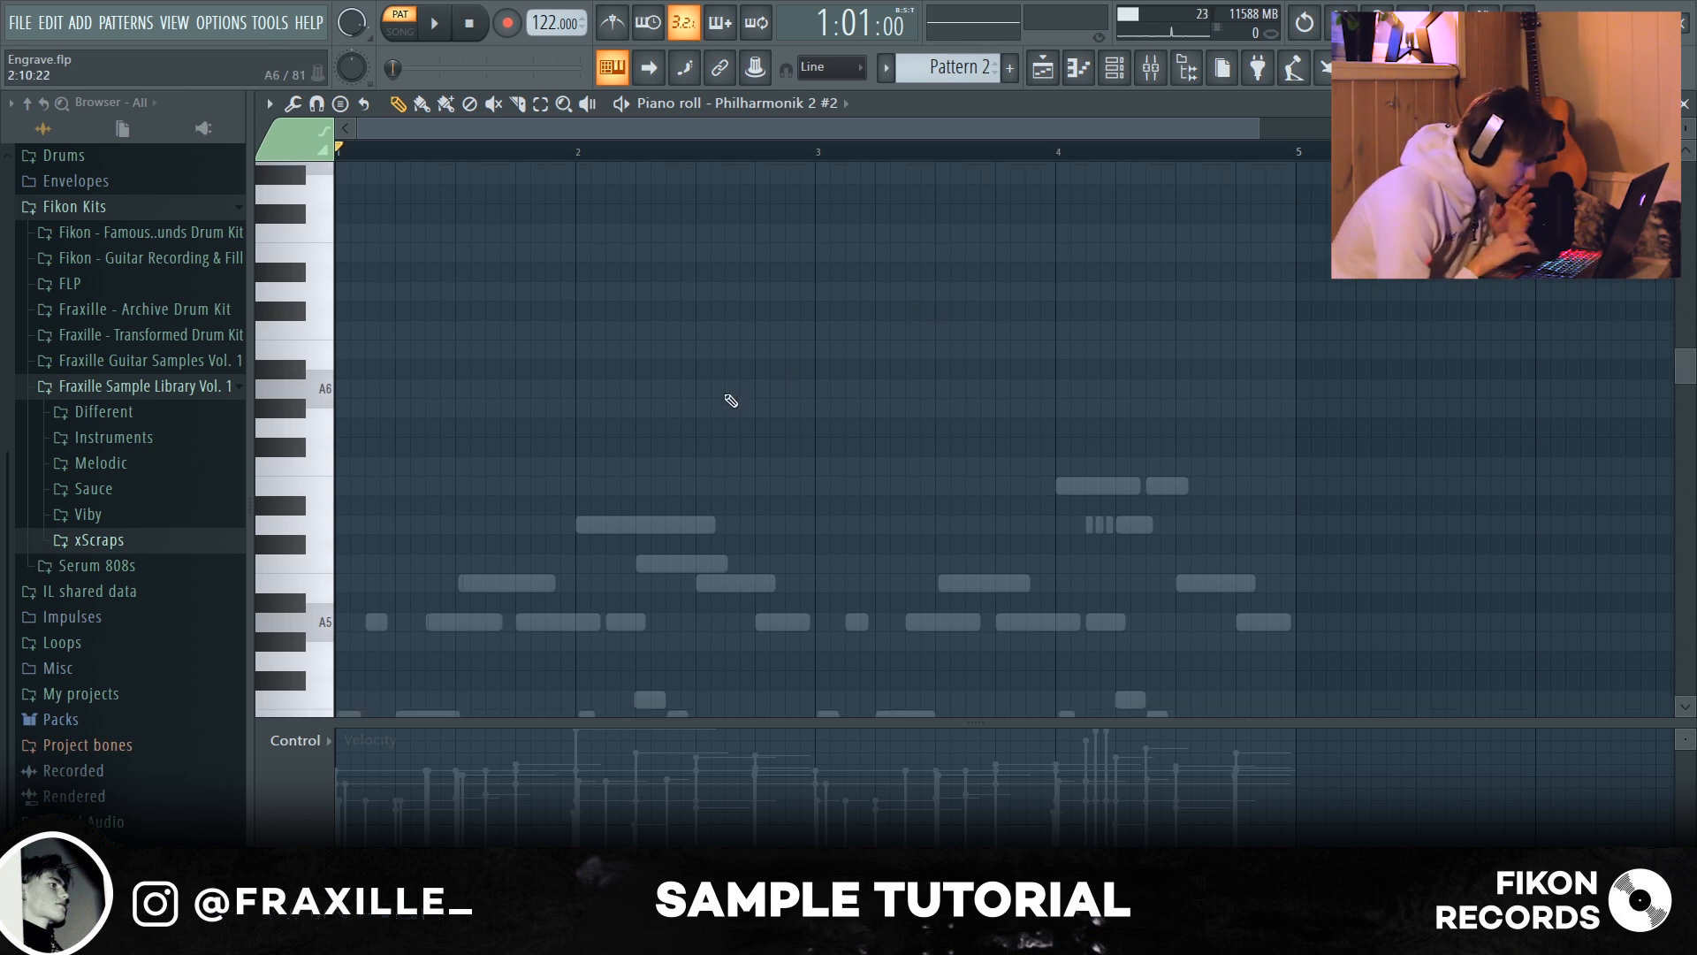
scroll(528, 570, "down", 5)
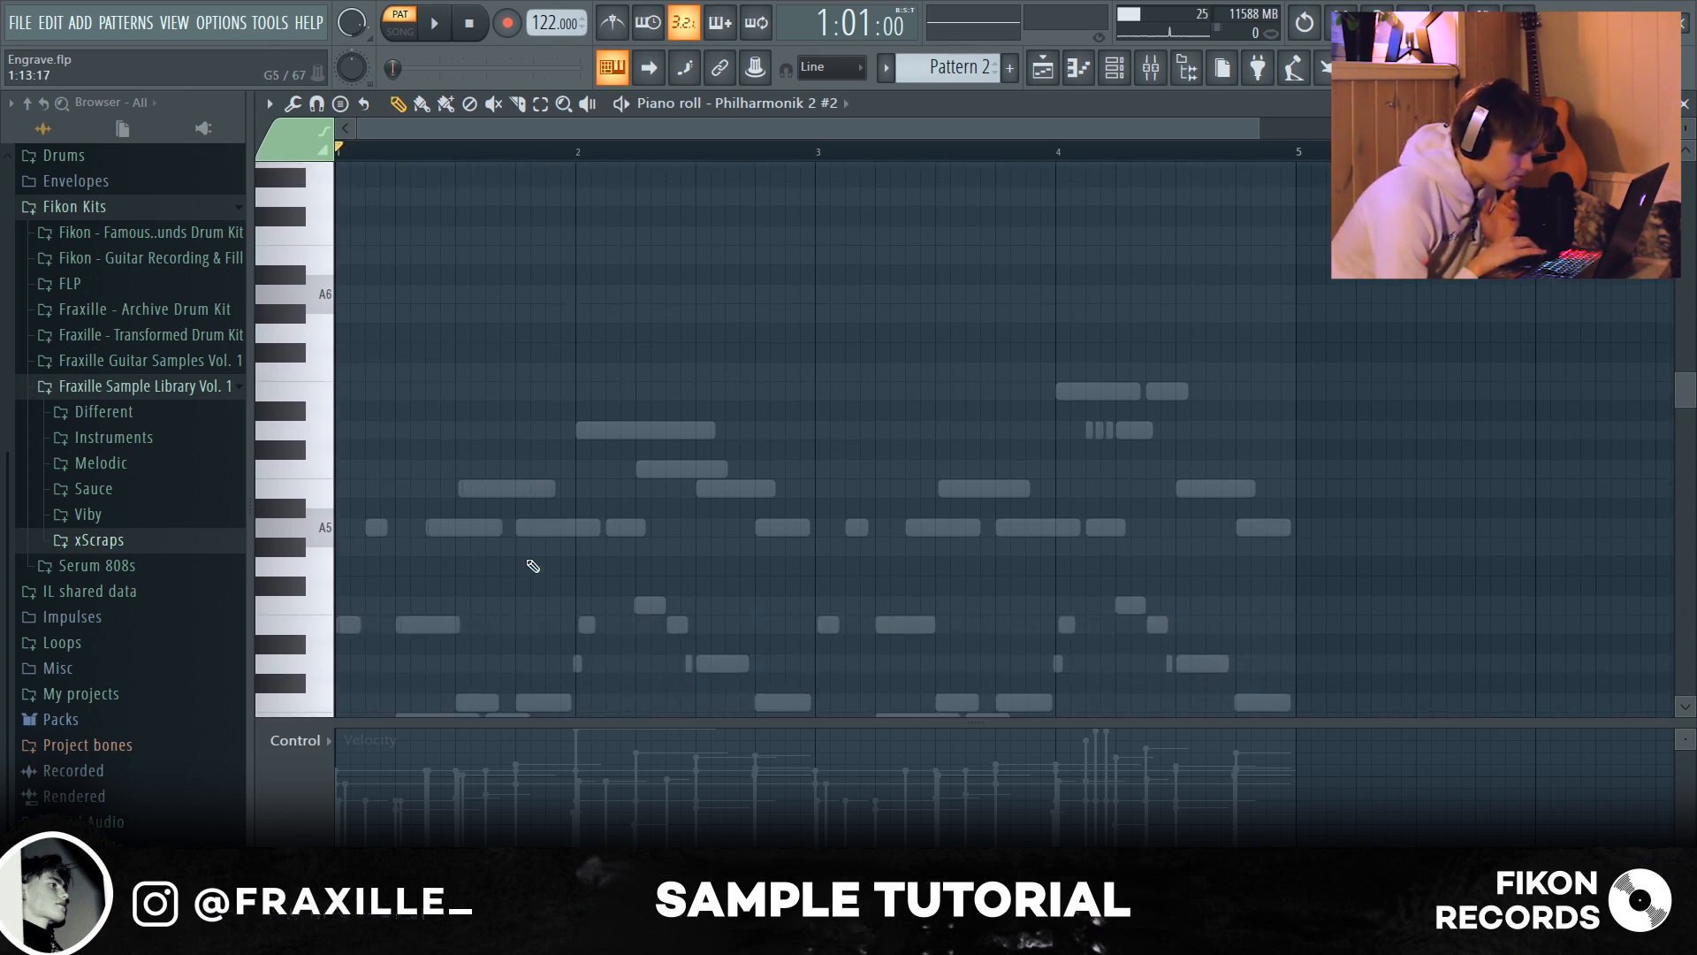
left_click(448, 625)
left_click_drag(448, 625, 419, 627)
key("space")
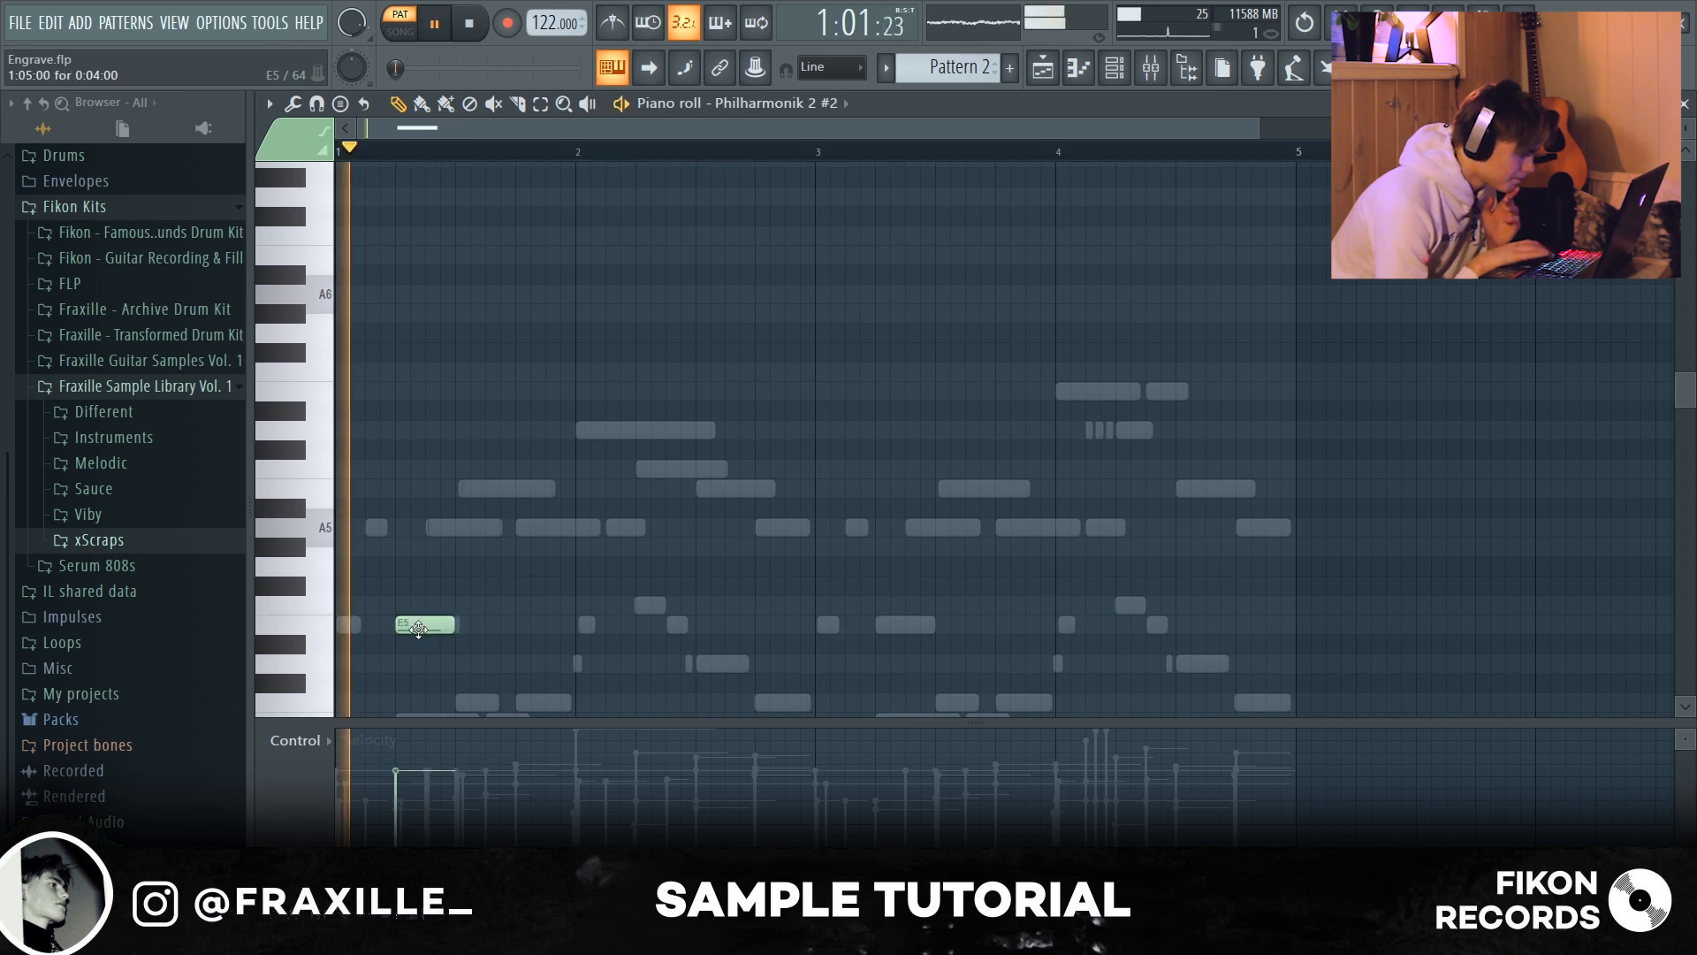
key("space")
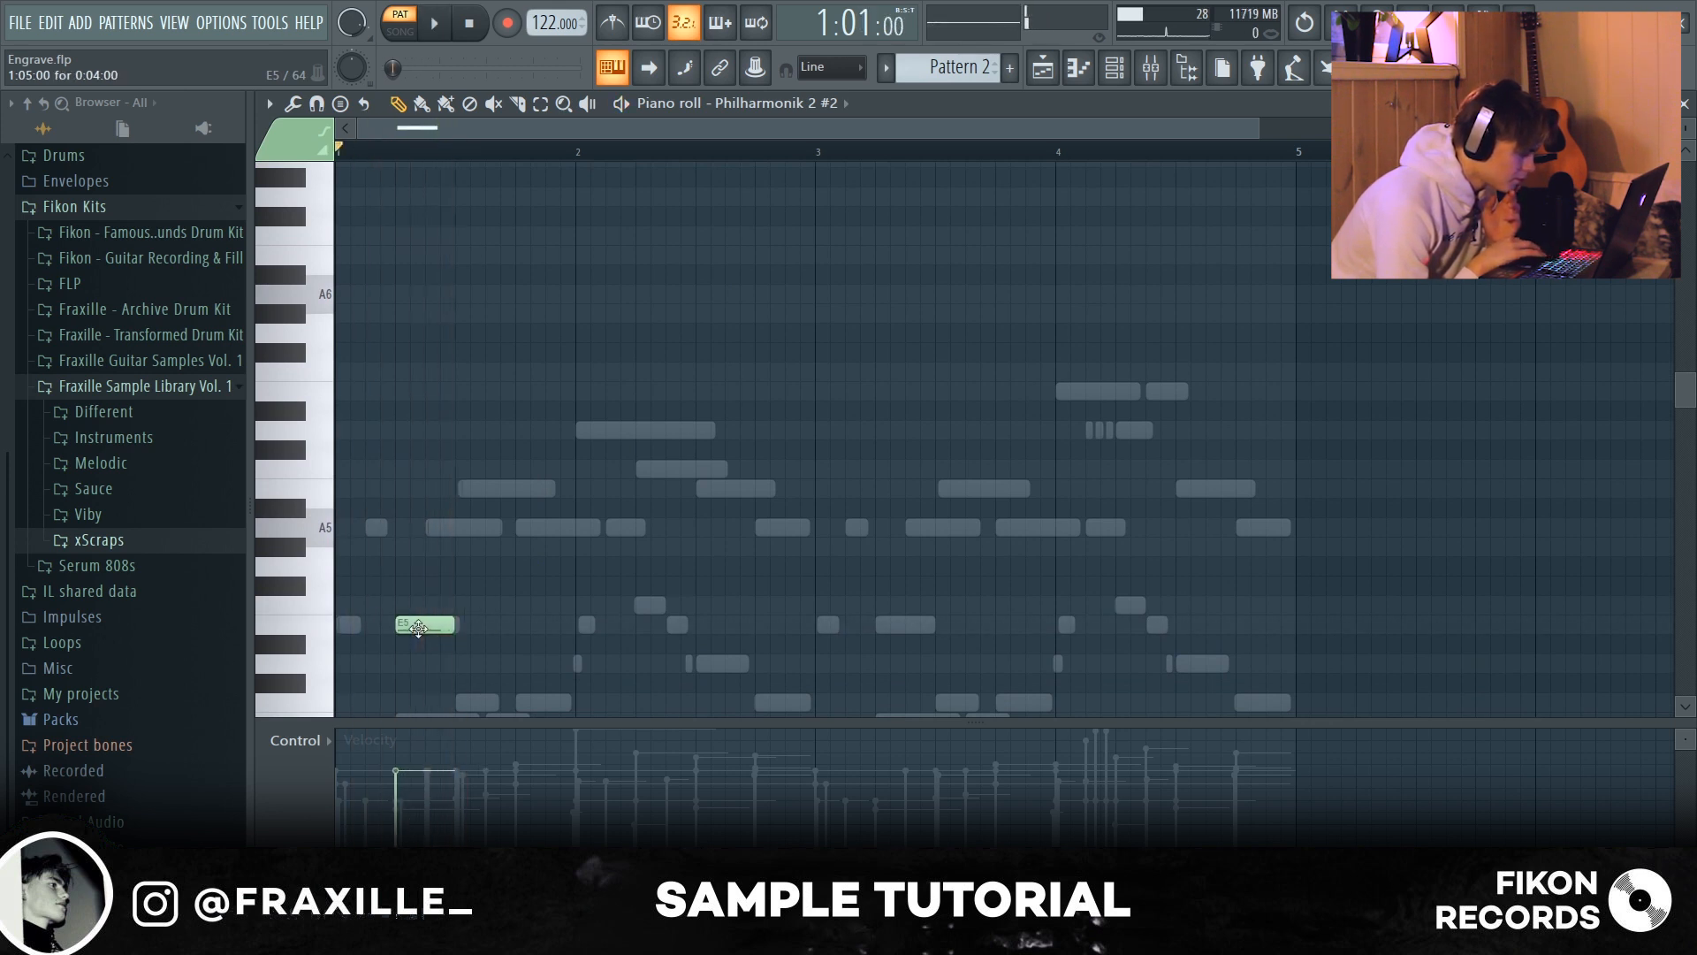
key("space")
key("space")
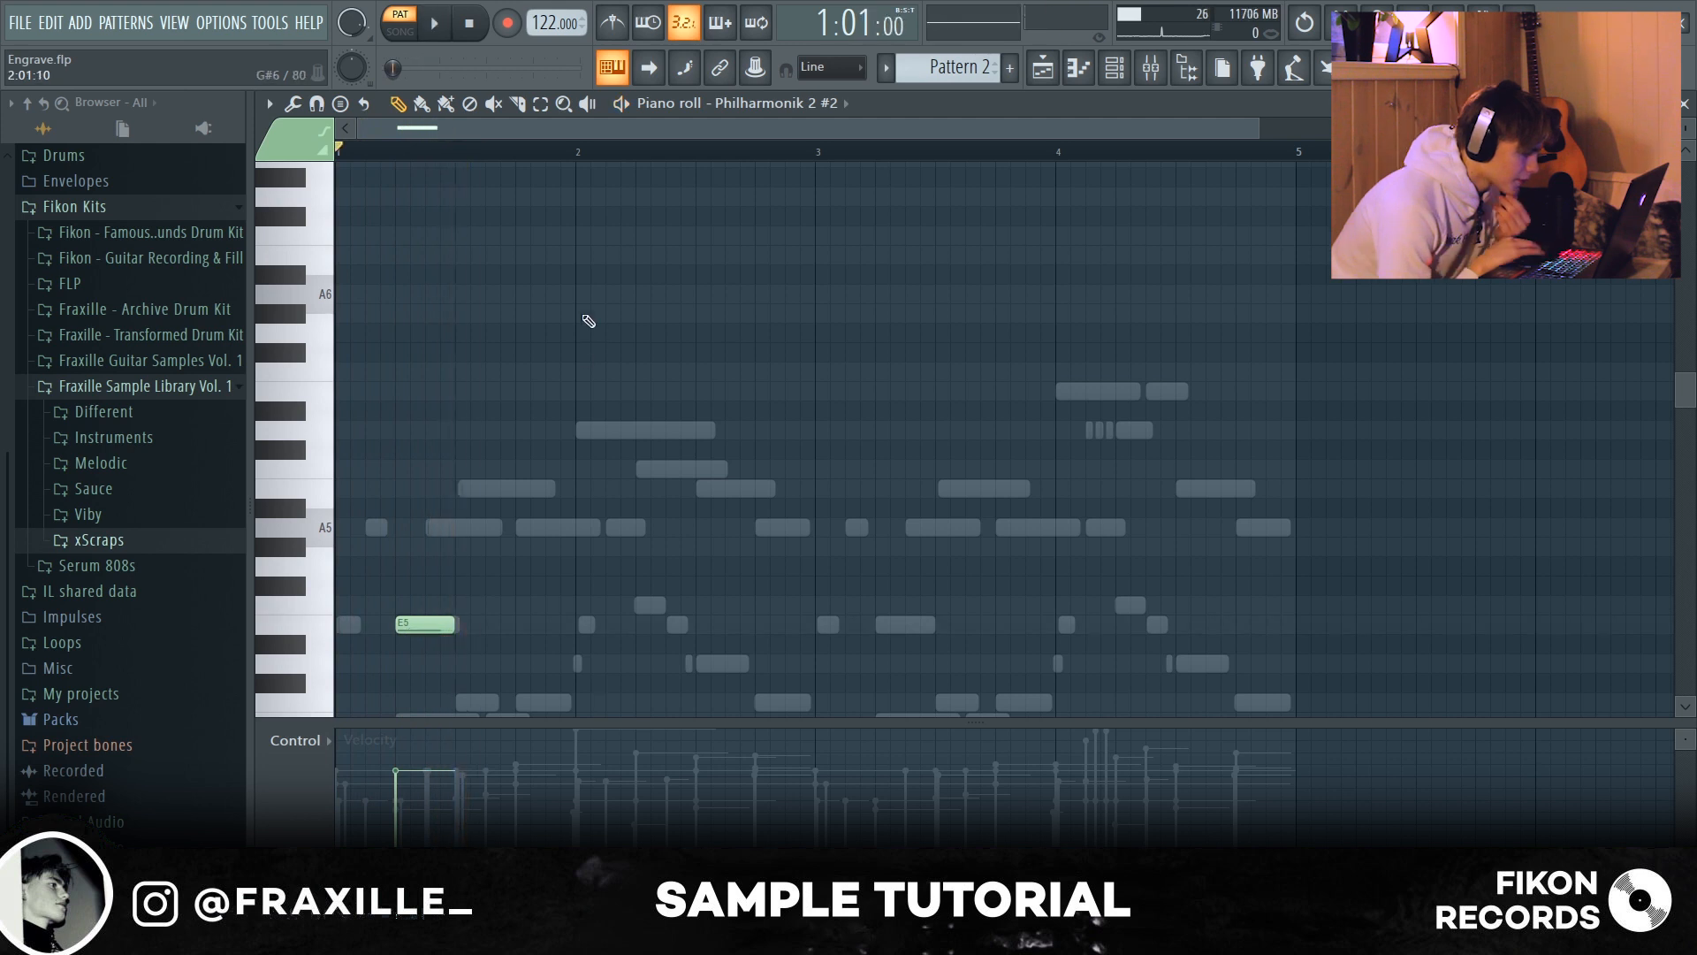
Step: Add a four-step A6 note at step 9 of bar 1 and play it with the pattern
left_click(585, 295)
left_click_drag(595, 294, 473, 295)
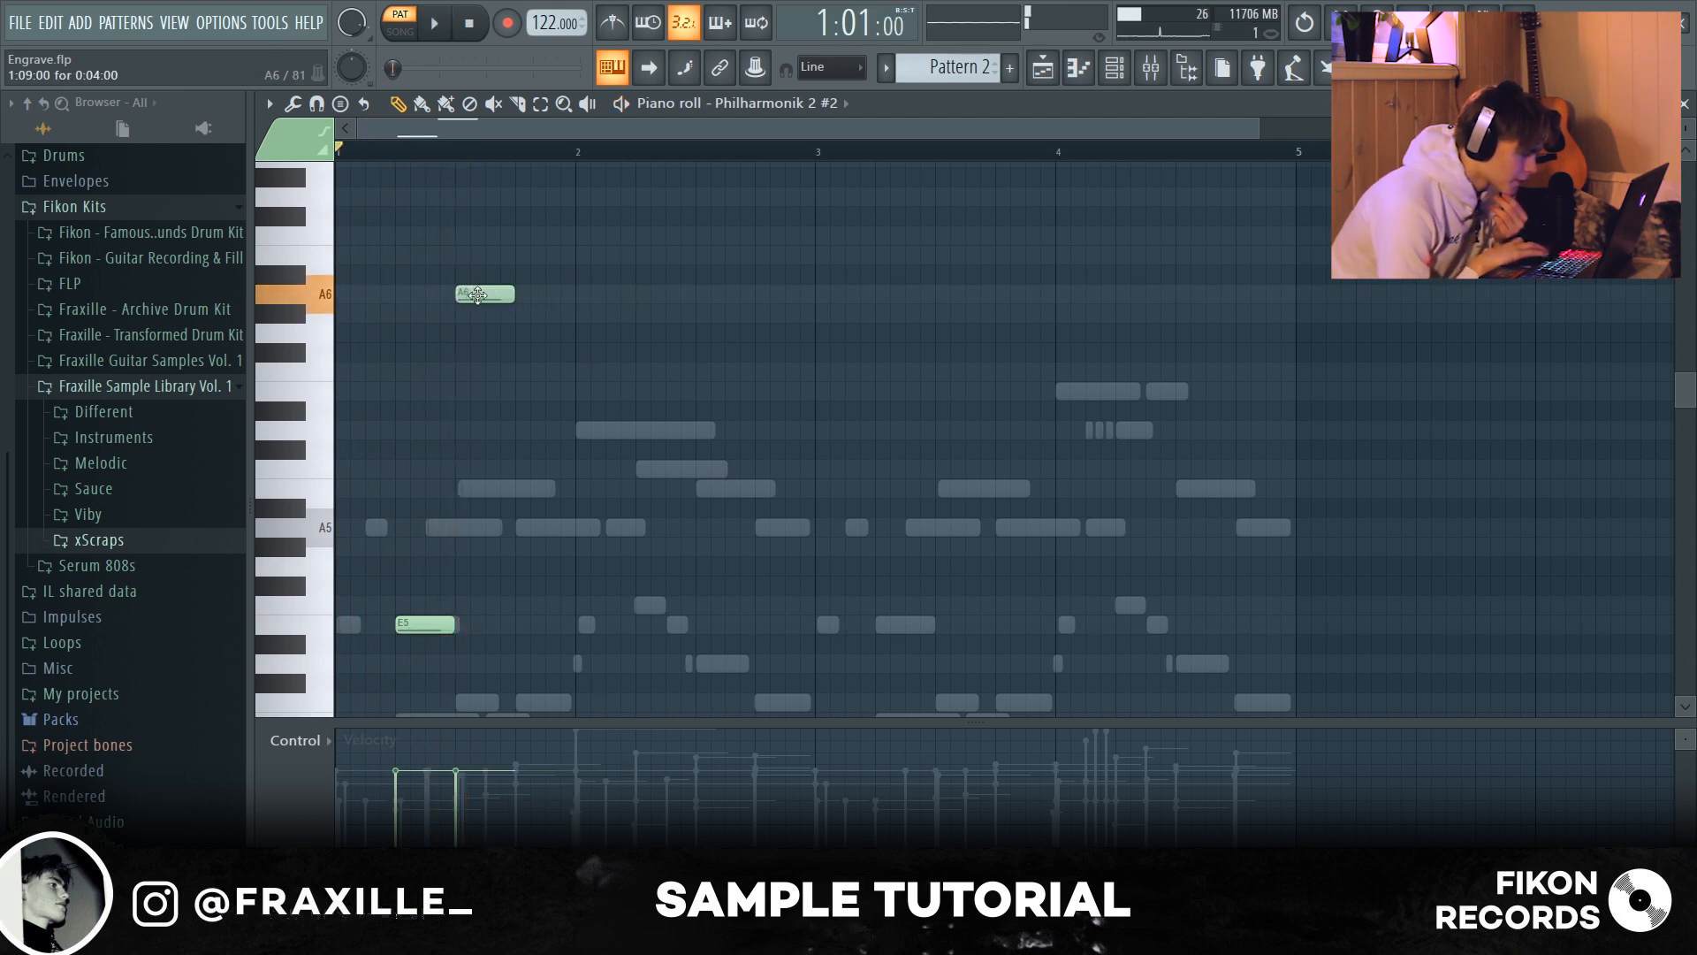
key("space")
key("space")
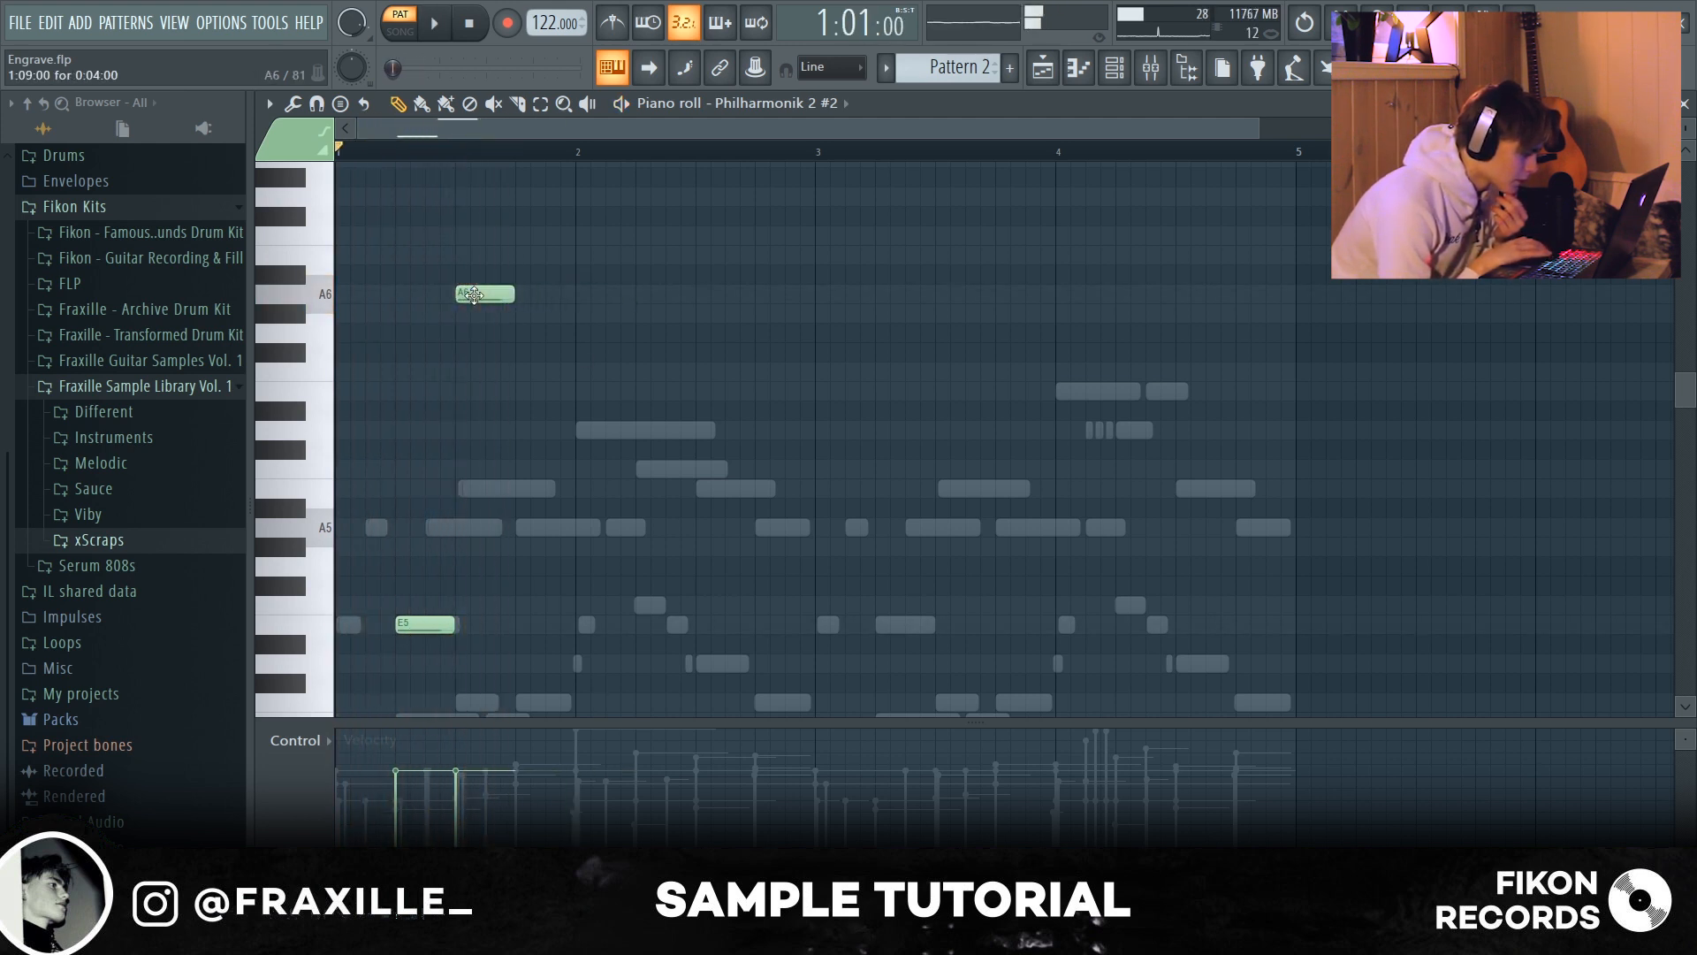
Step: Add four one-step A6 notes at steps 13 to 16 of bar 1 and play them with the pattern
left_click(543, 295)
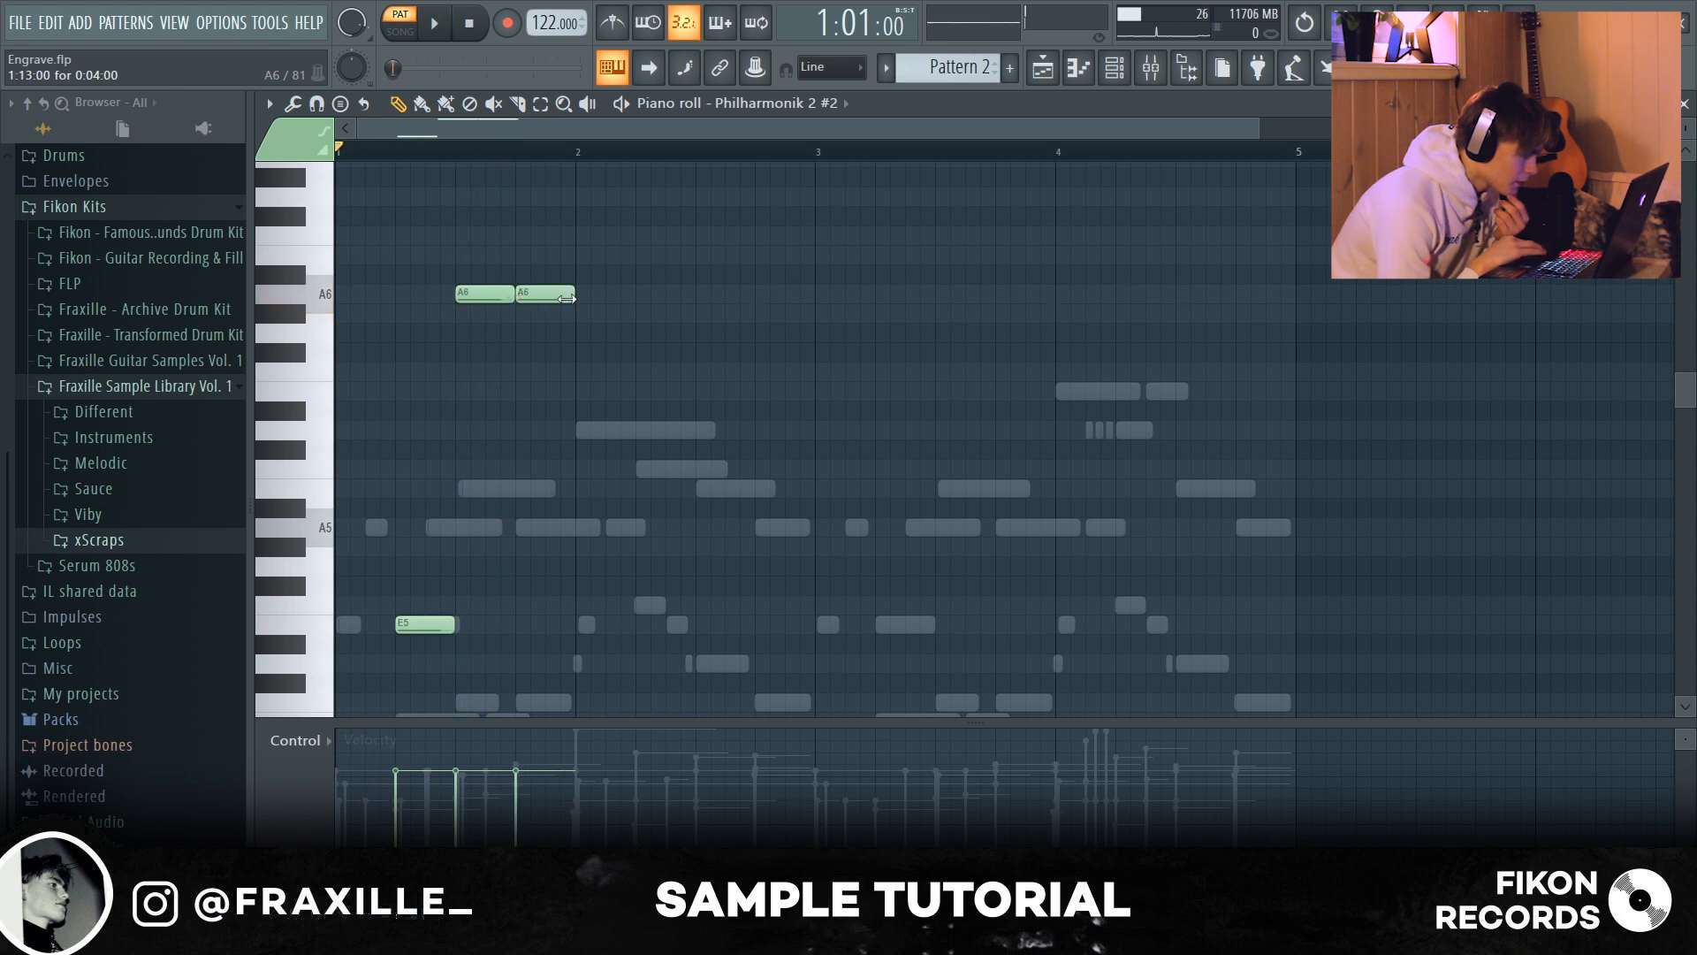
left_click_drag(566, 299, 531, 298)
left_click(536, 296)
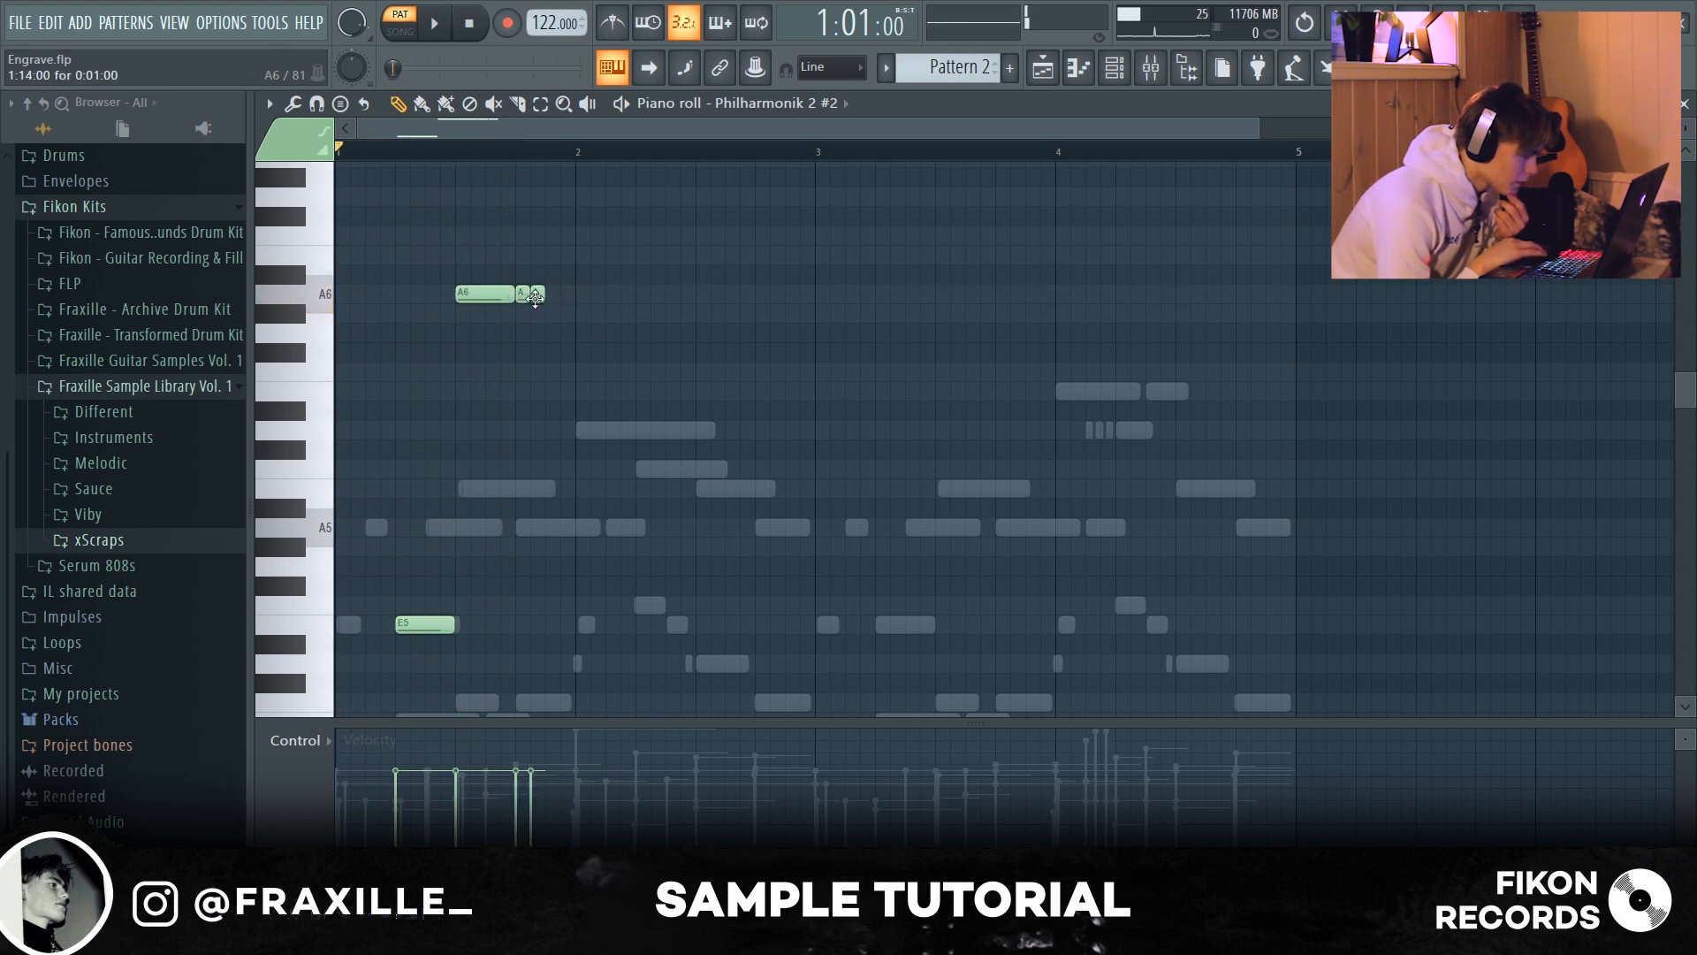
left_click(550, 297)
left_click(564, 296)
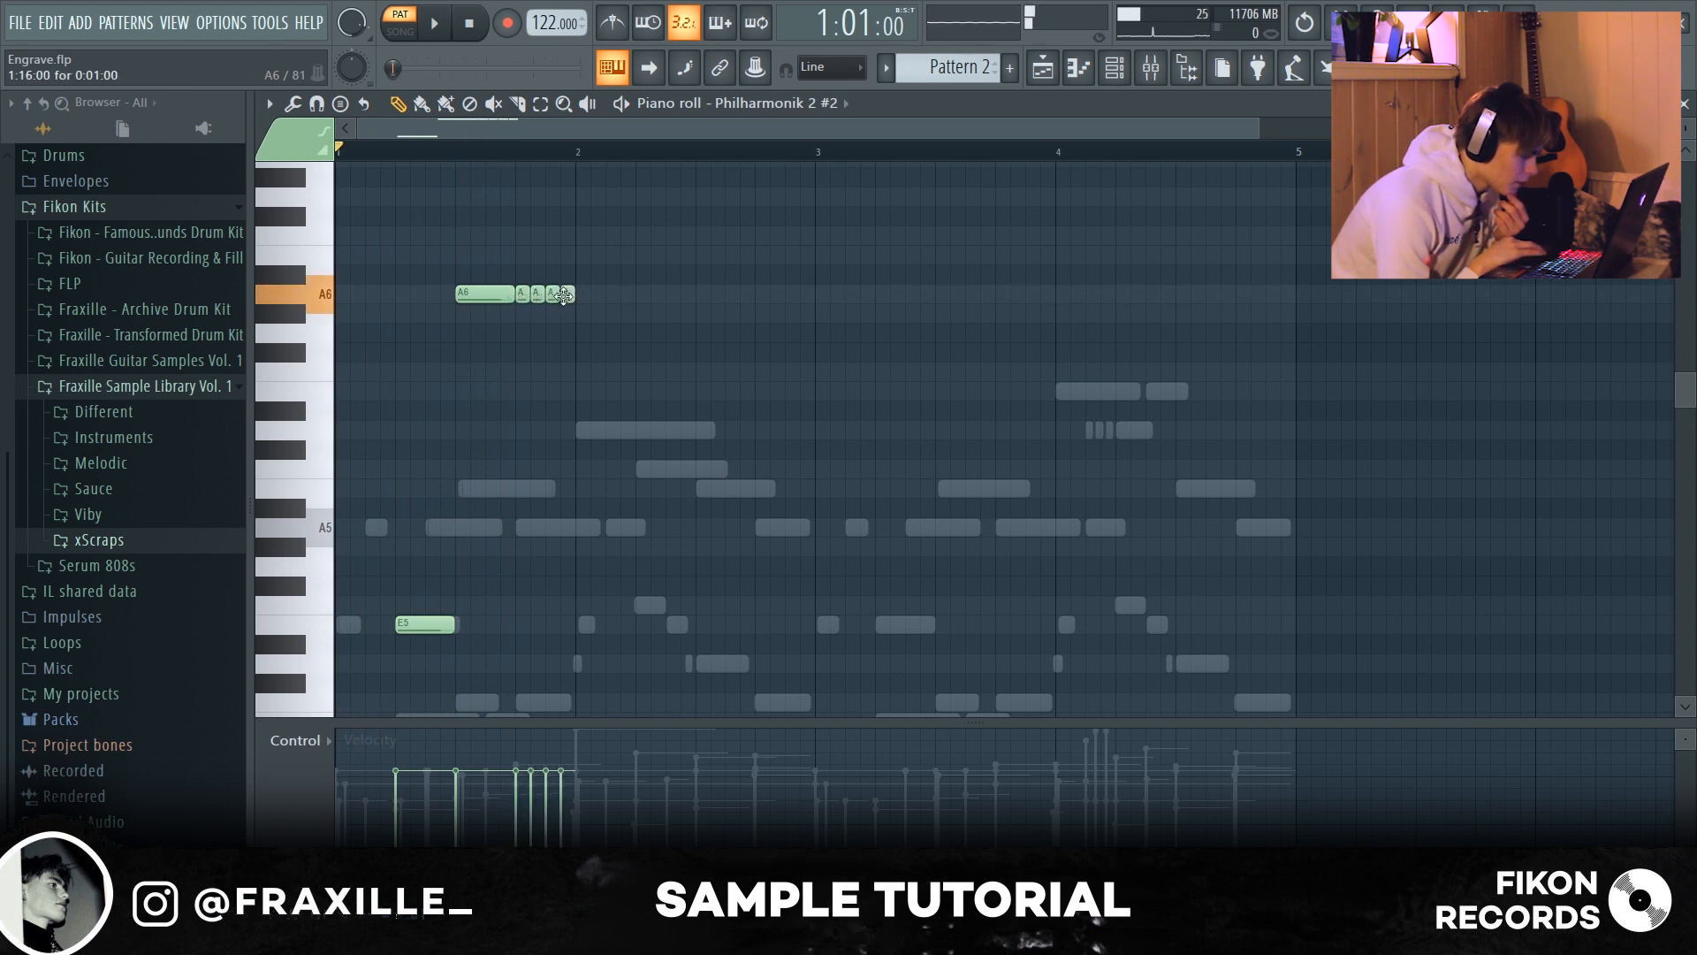
key("space")
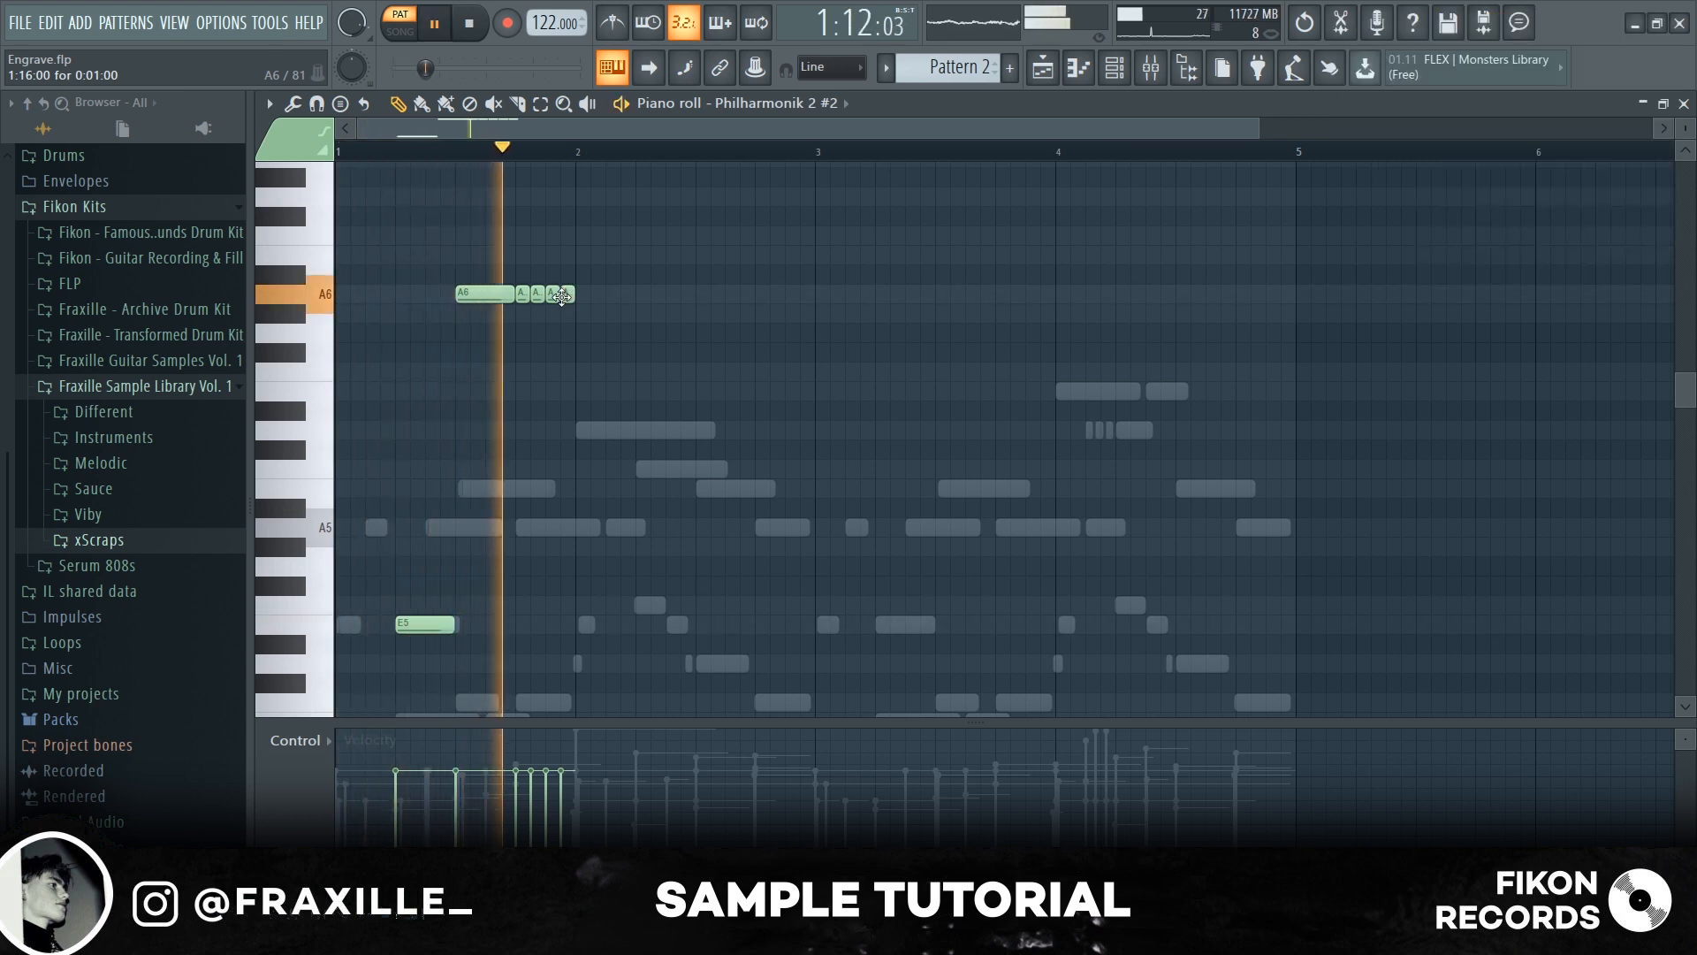
key("space")
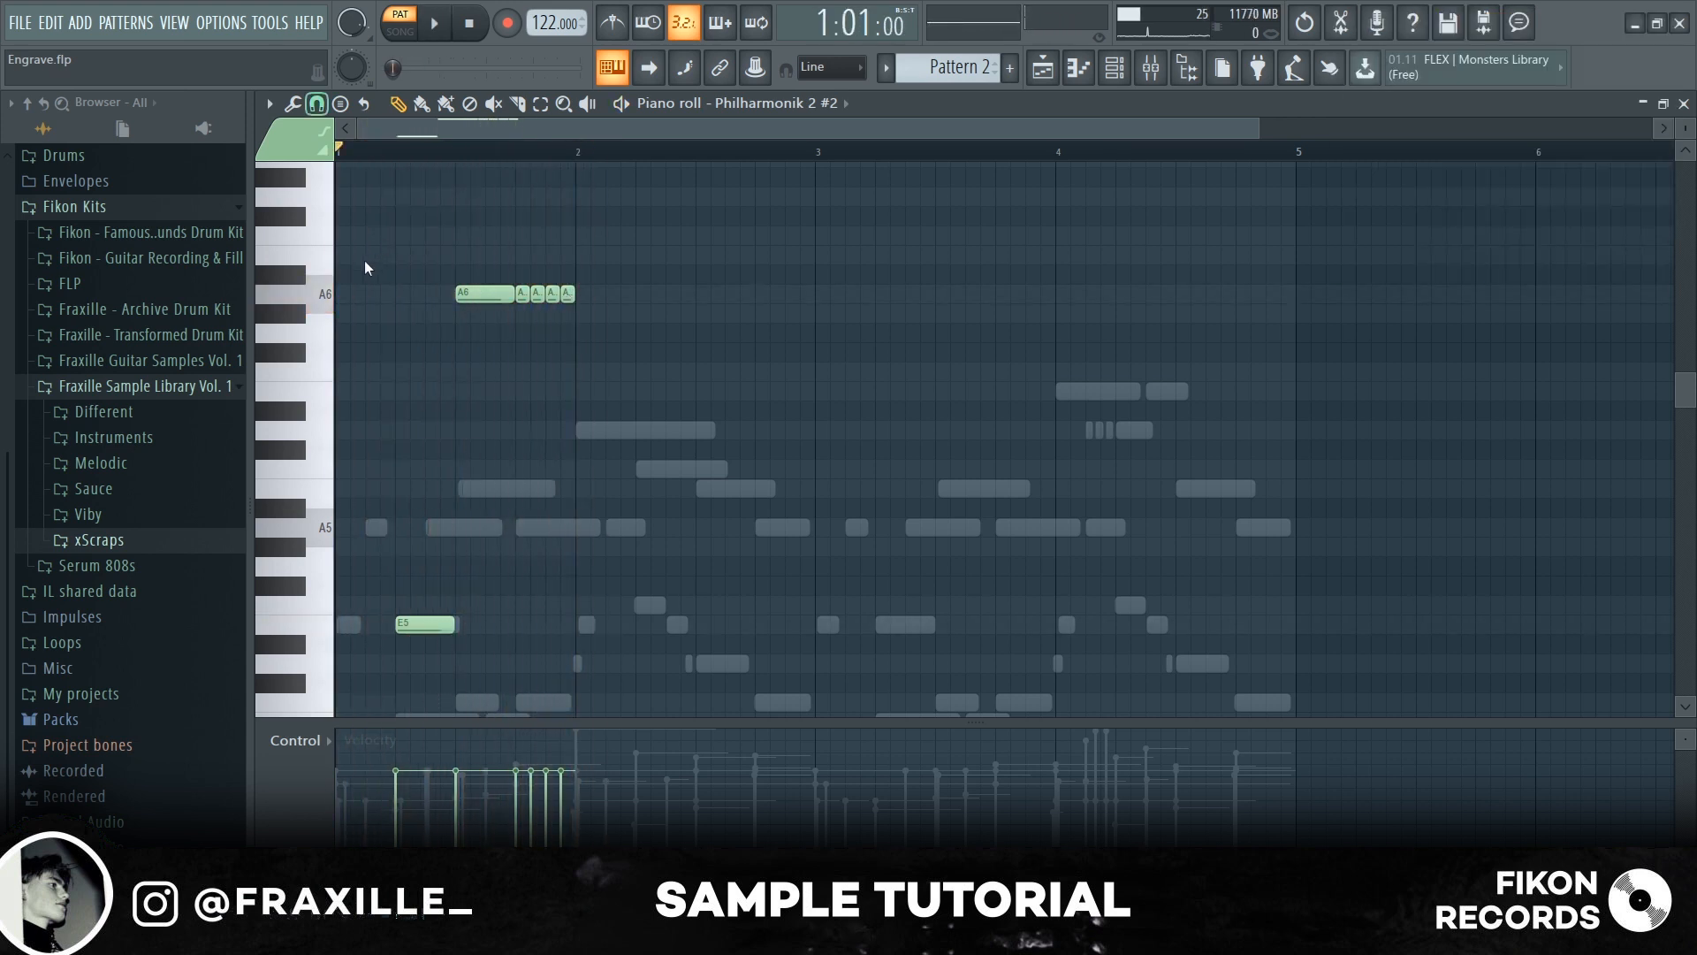
Step: Replace the last three short A6 notes with ones spaced a third of a beat apart, ending at the start of bar 2, and play them
right_click(568, 298)
right_click(553, 298)
right_click(538, 298)
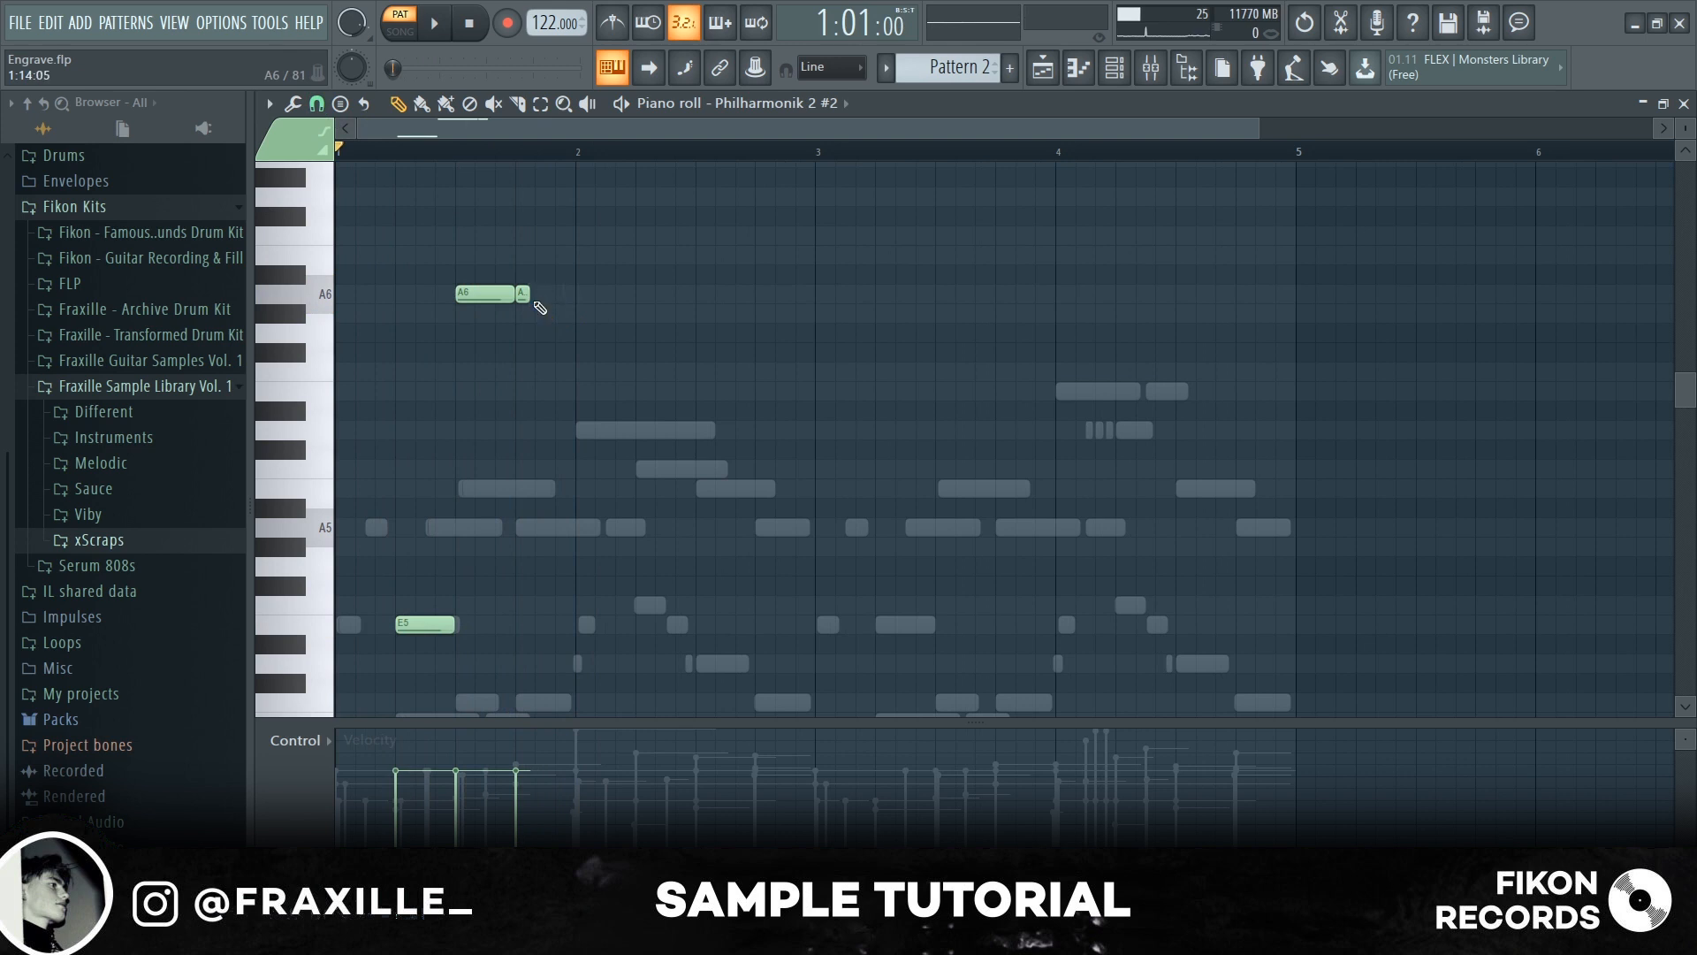
left_click(540, 294)
left_click(558, 294)
key("space")
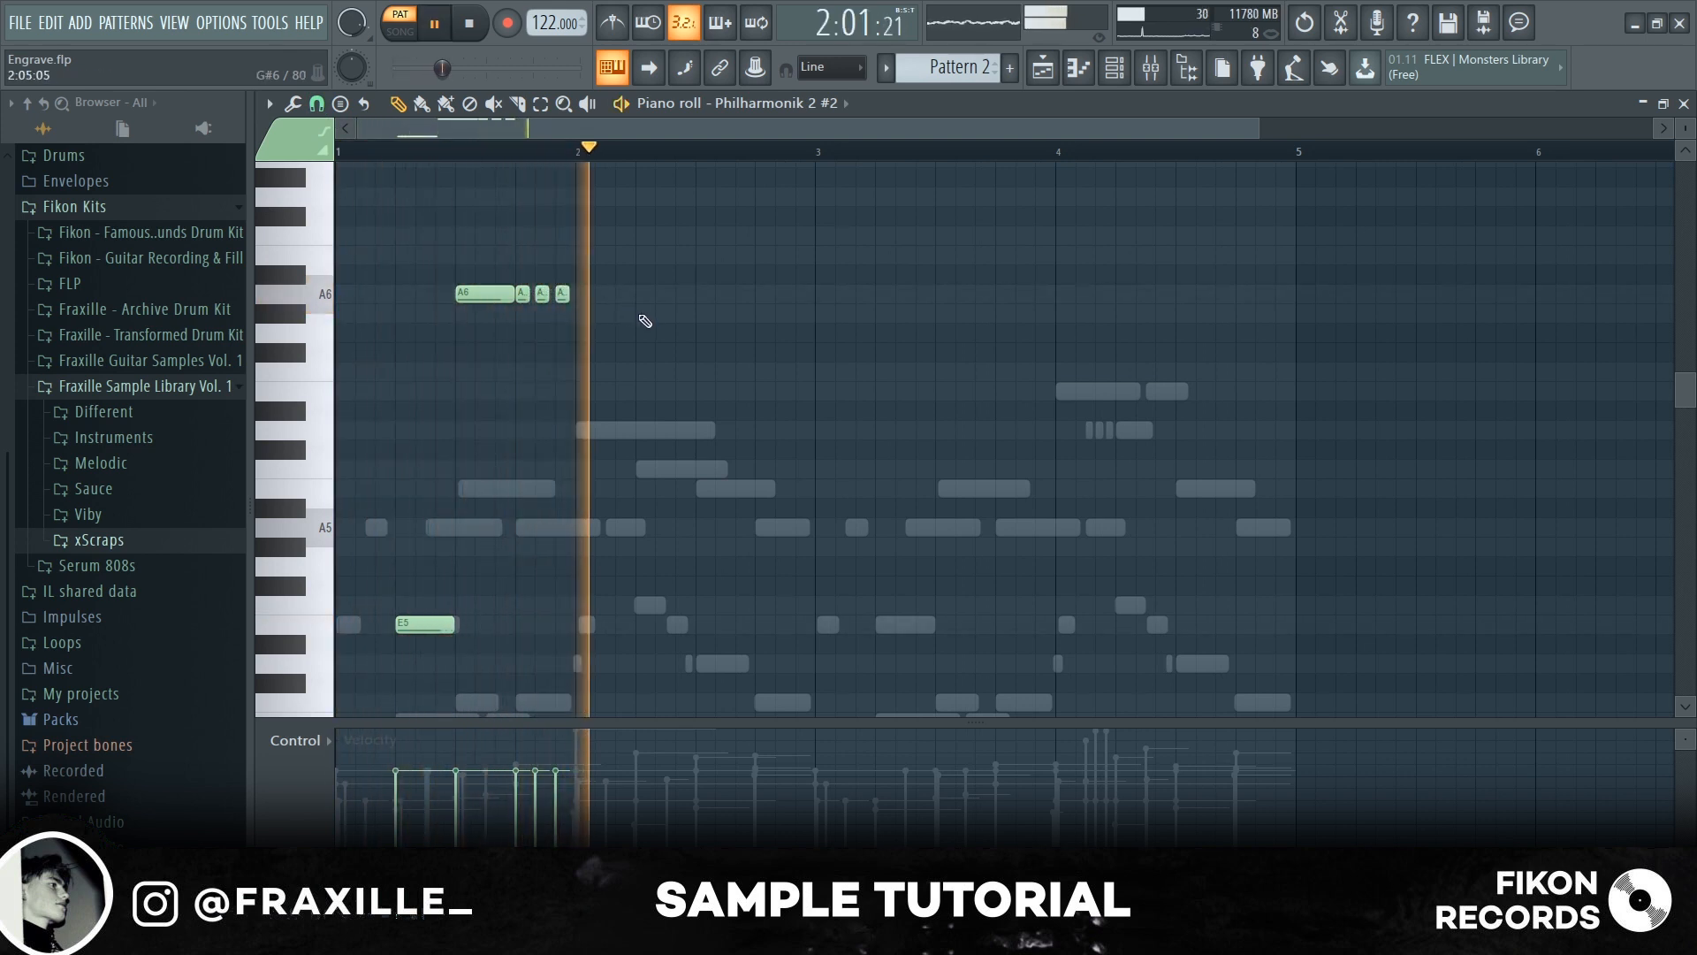
key("space")
left_click(583, 294)
key("space")
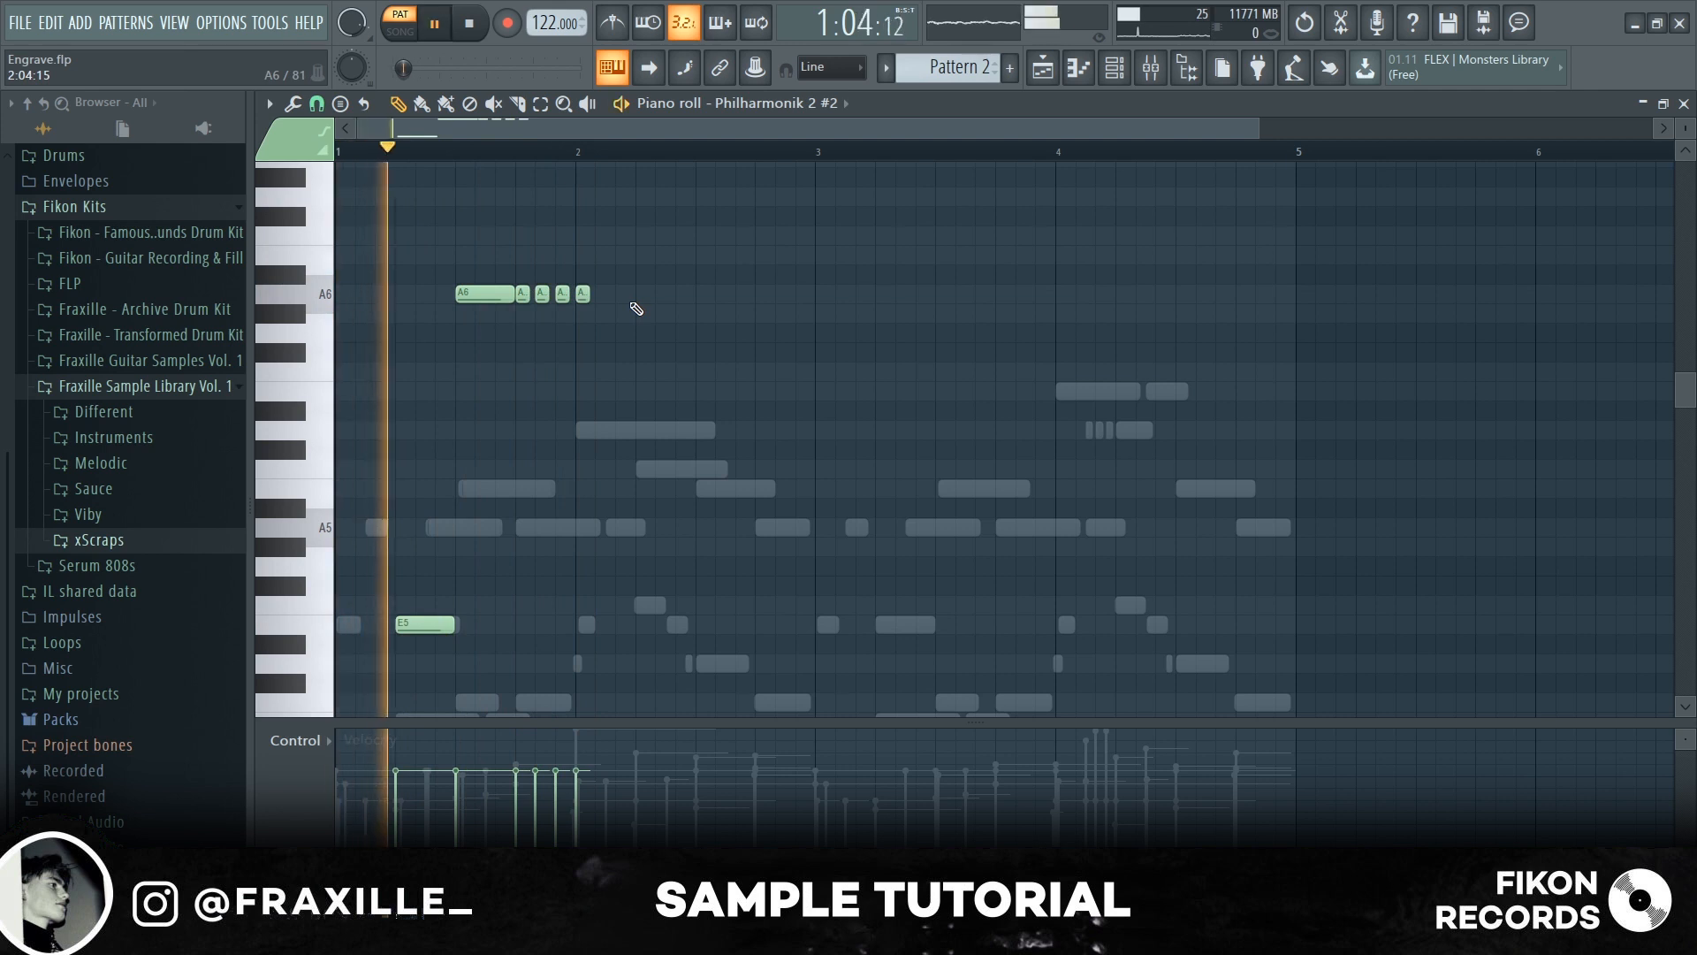
key("space")
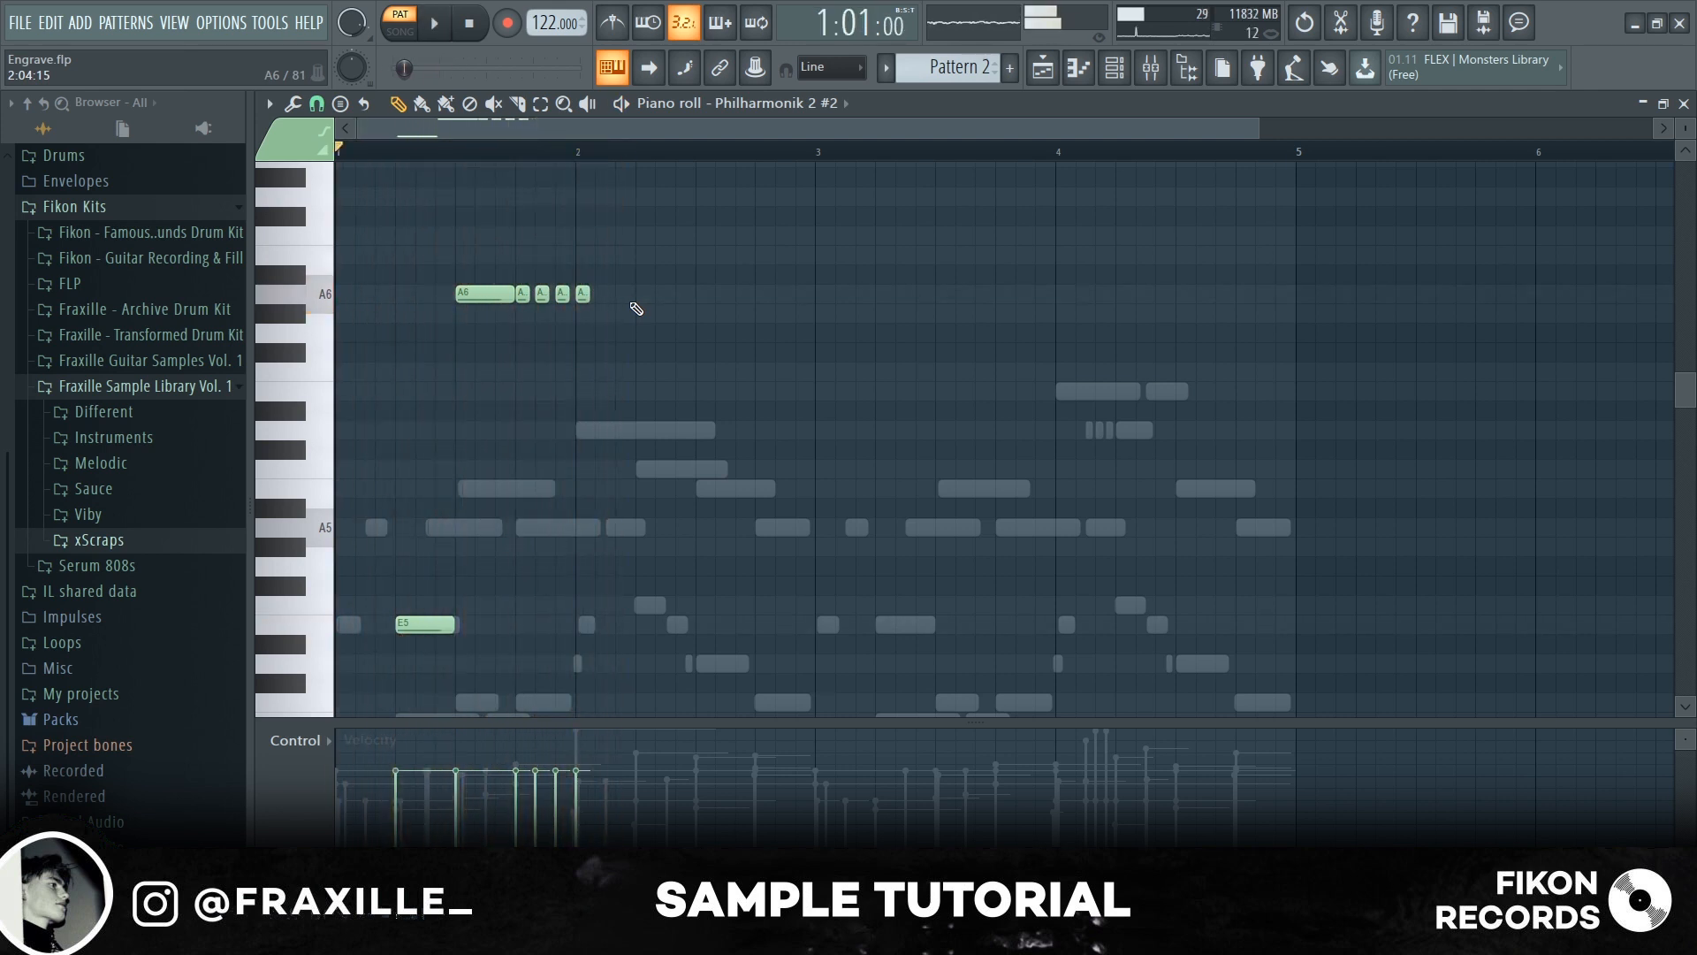
Step: Add a five-step E6 note at step 11 of bar 1 and a five-step D6 at the start of bar 2, and play them
left_click(493, 391)
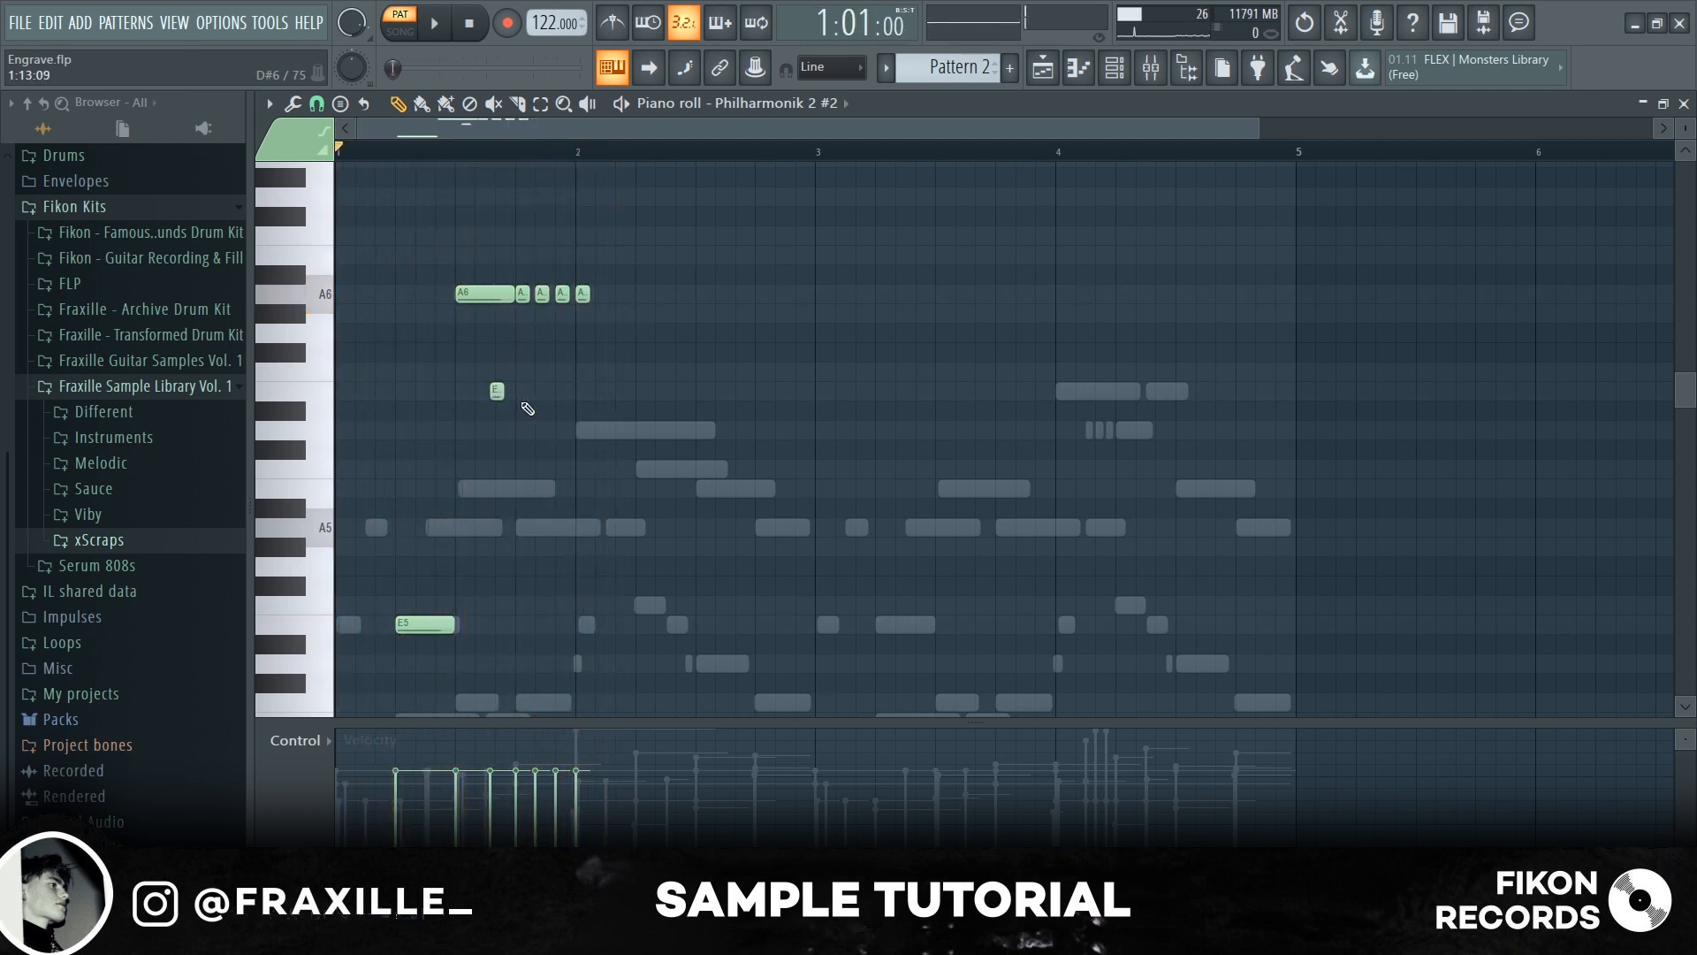
left_click(495, 394)
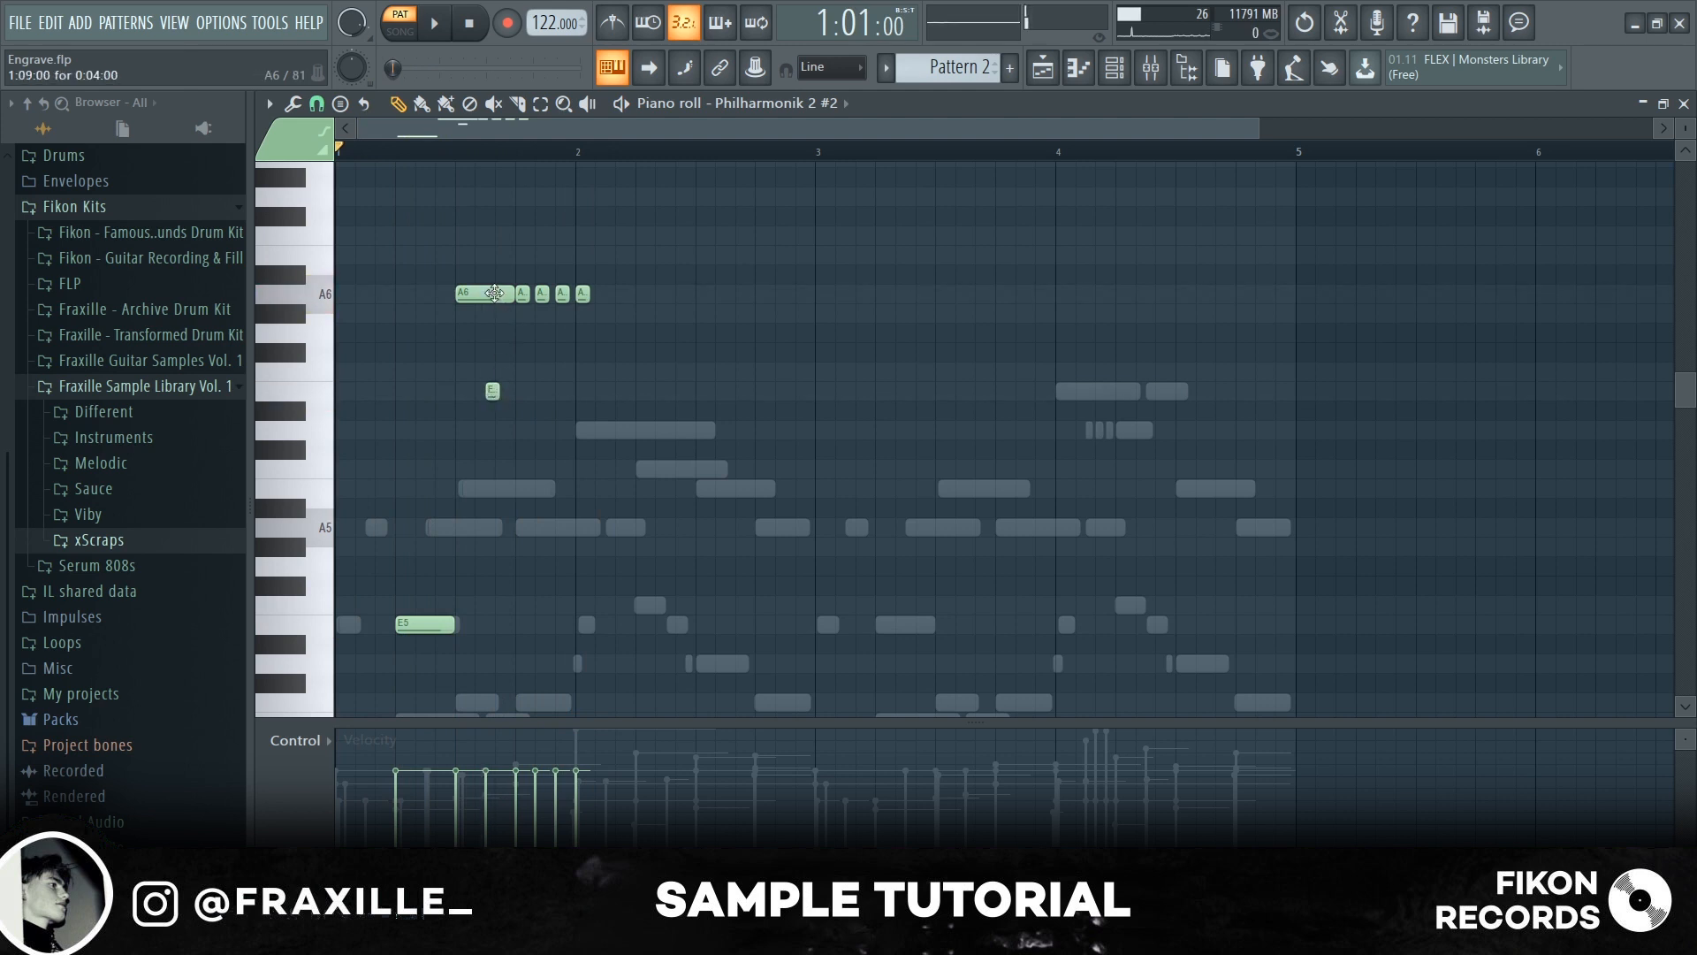
right_click(498, 391)
left_click_drag(496, 391, 486, 387)
left_click_drag(543, 390, 557, 391)
left_click(592, 469)
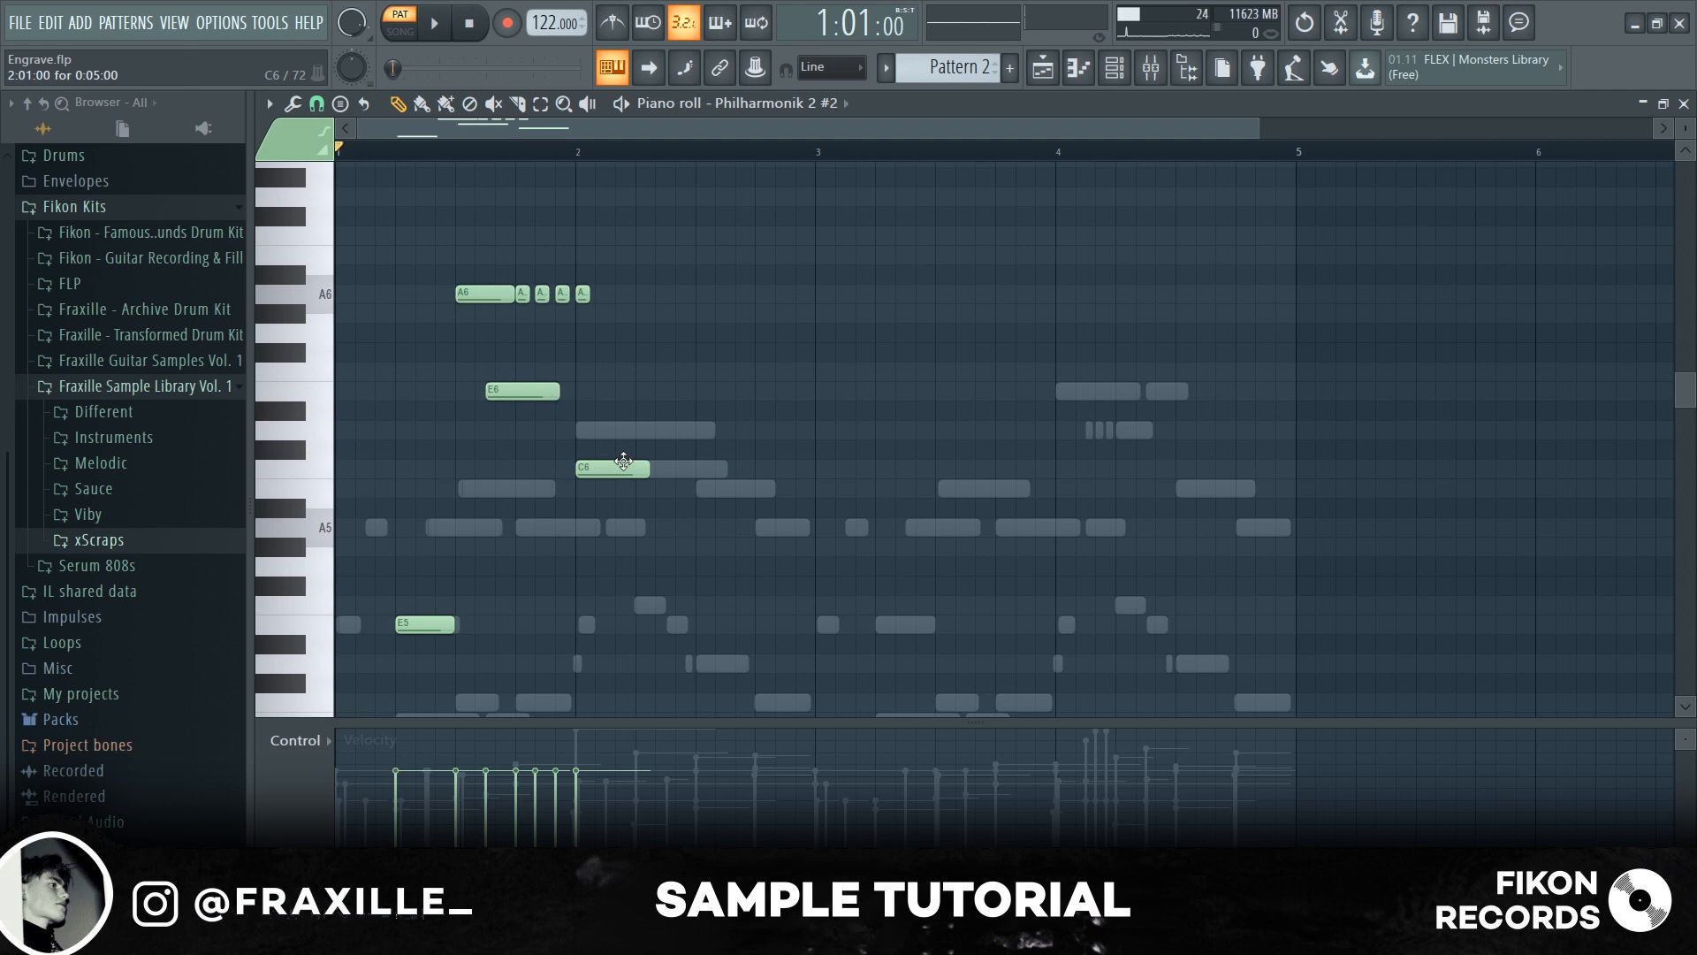
left_click_drag(624, 461, 624, 429)
key("space")
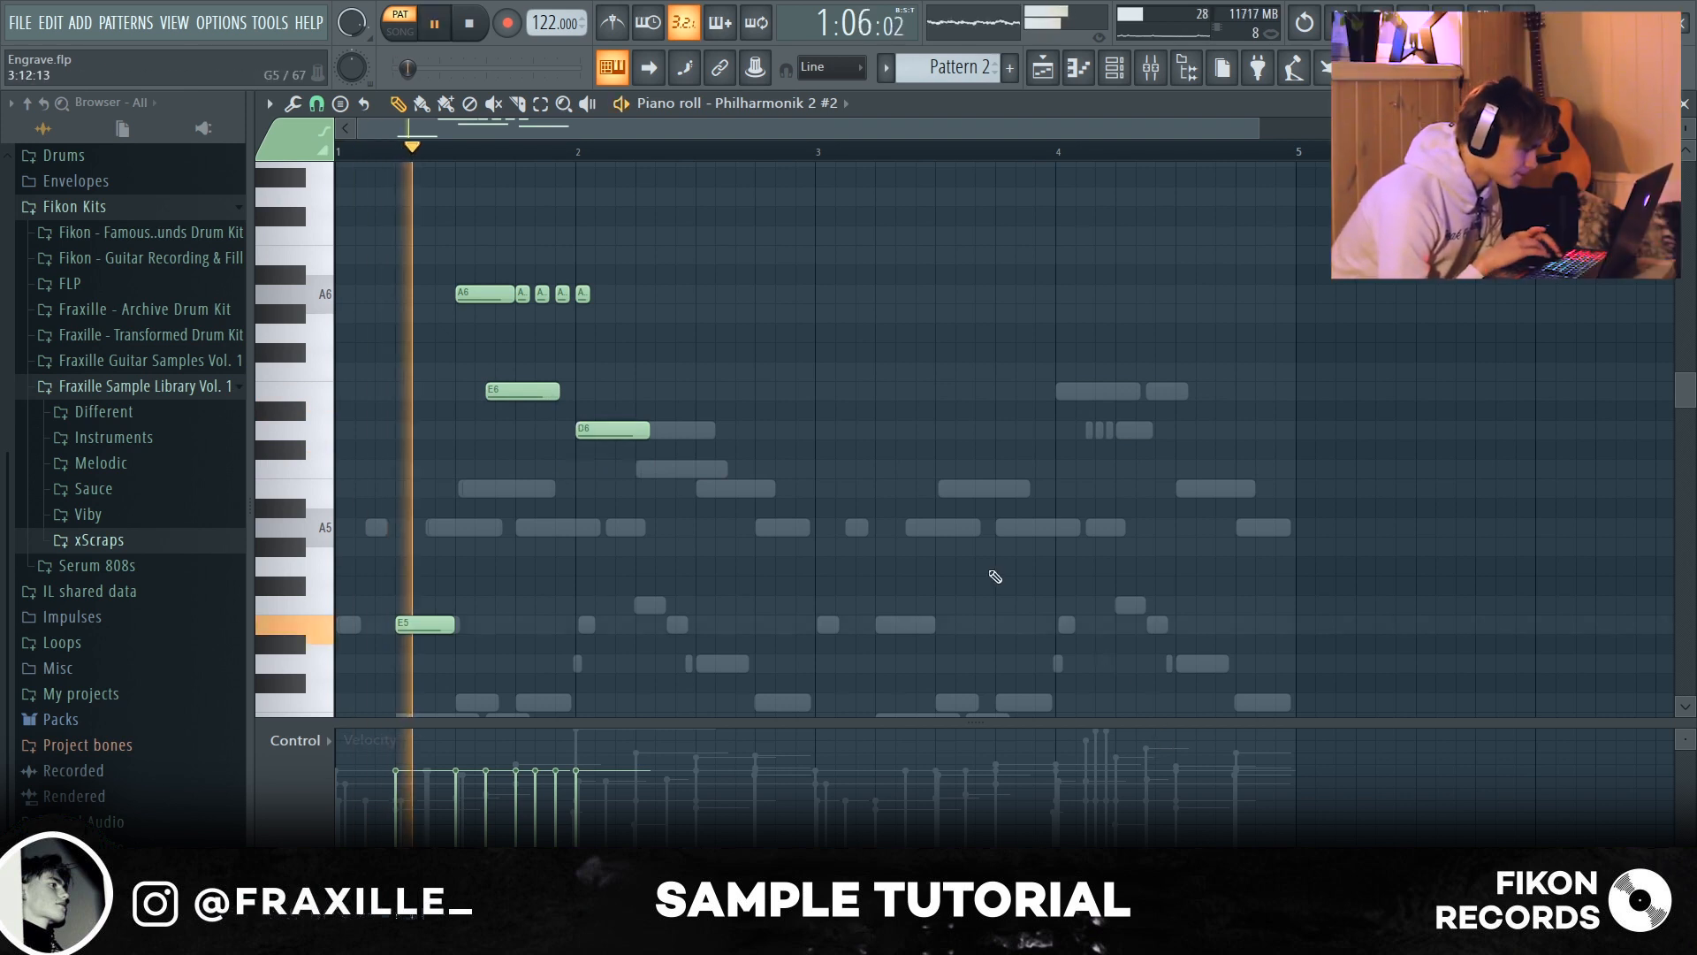
key("space")
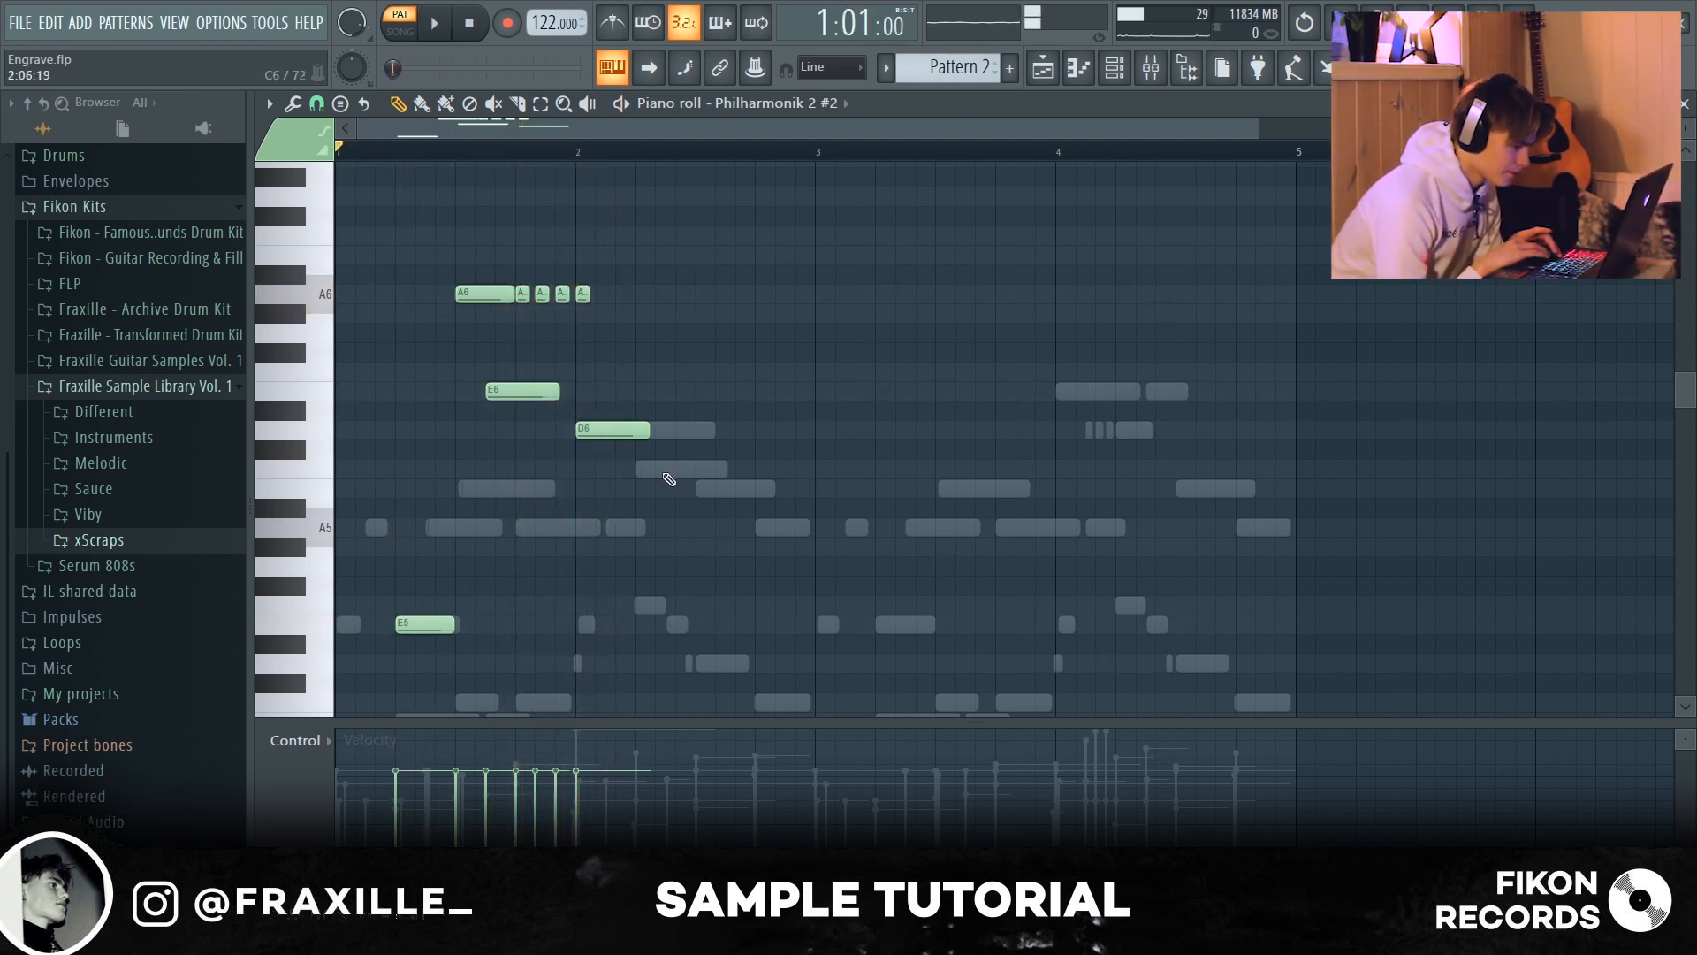
Step: Continue the descending line in bar 2 with C6 at step 7, B5 at step 9 and A5 at step 13, checking it by playback
left_click(676, 468)
left_click(702, 488)
key("space")
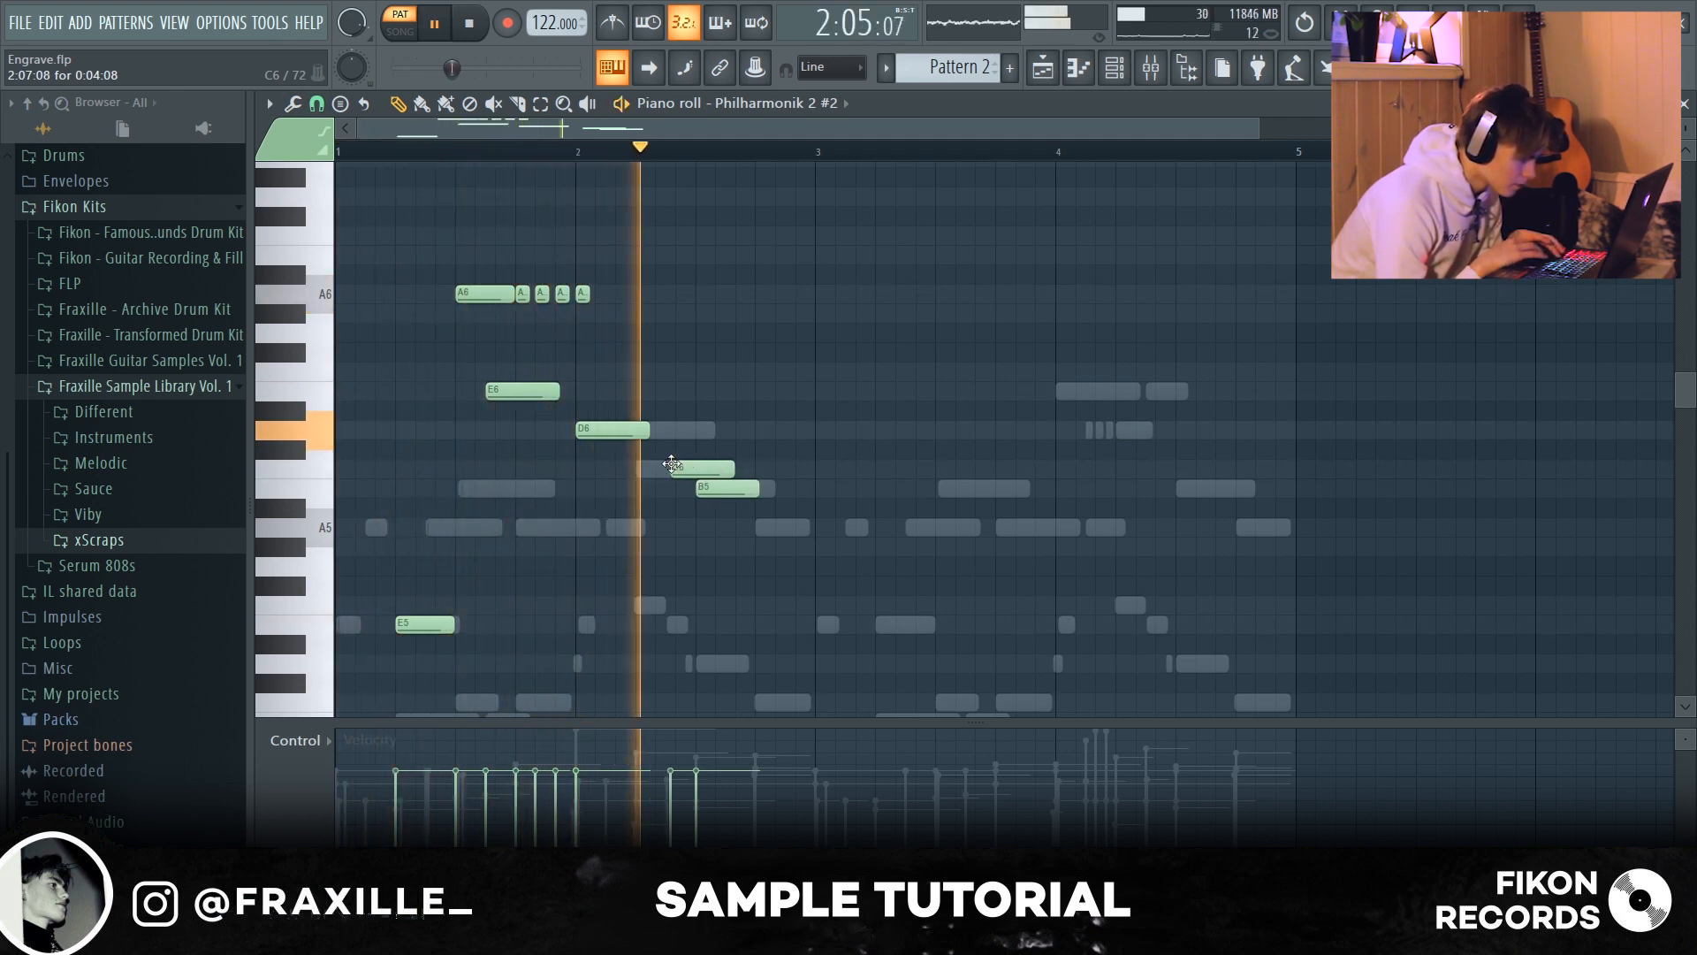
key("space")
left_click_drag(671, 464, 666, 465)
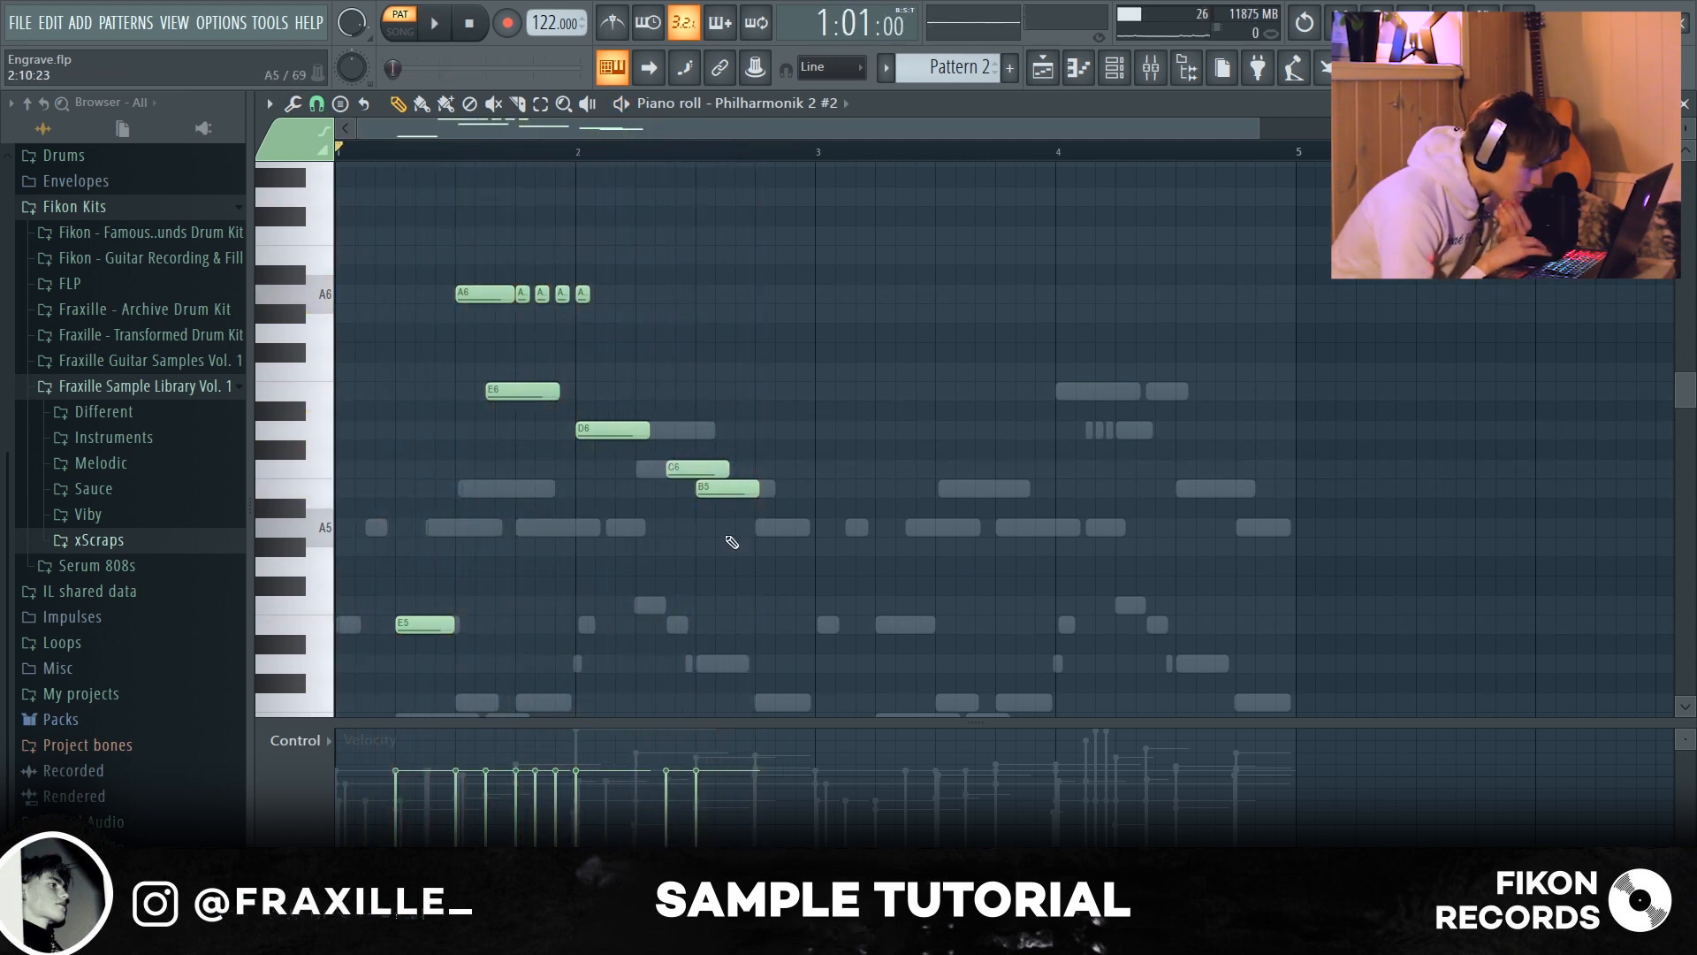
left_click(762, 528)
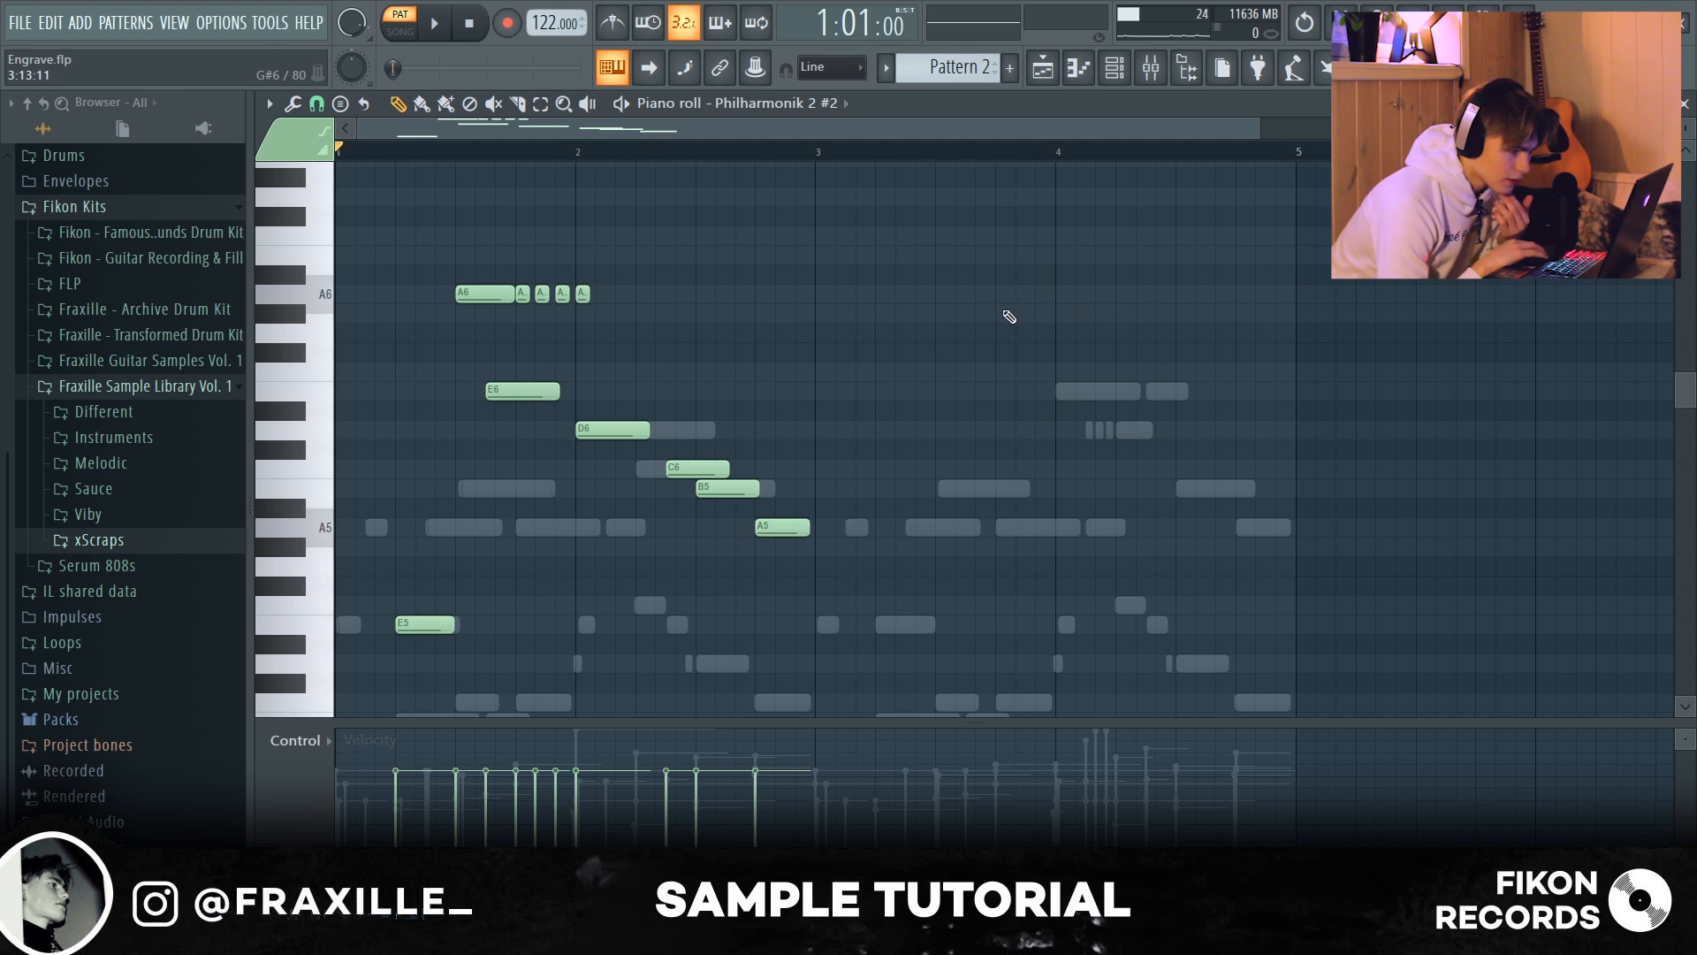
Step: Add A6 at step 13 of bar 3, A6 and E6 at the start of bar 4 and C6 at its step 13, playing from bar 3
left_click_drag(1010, 315, 1029, 290)
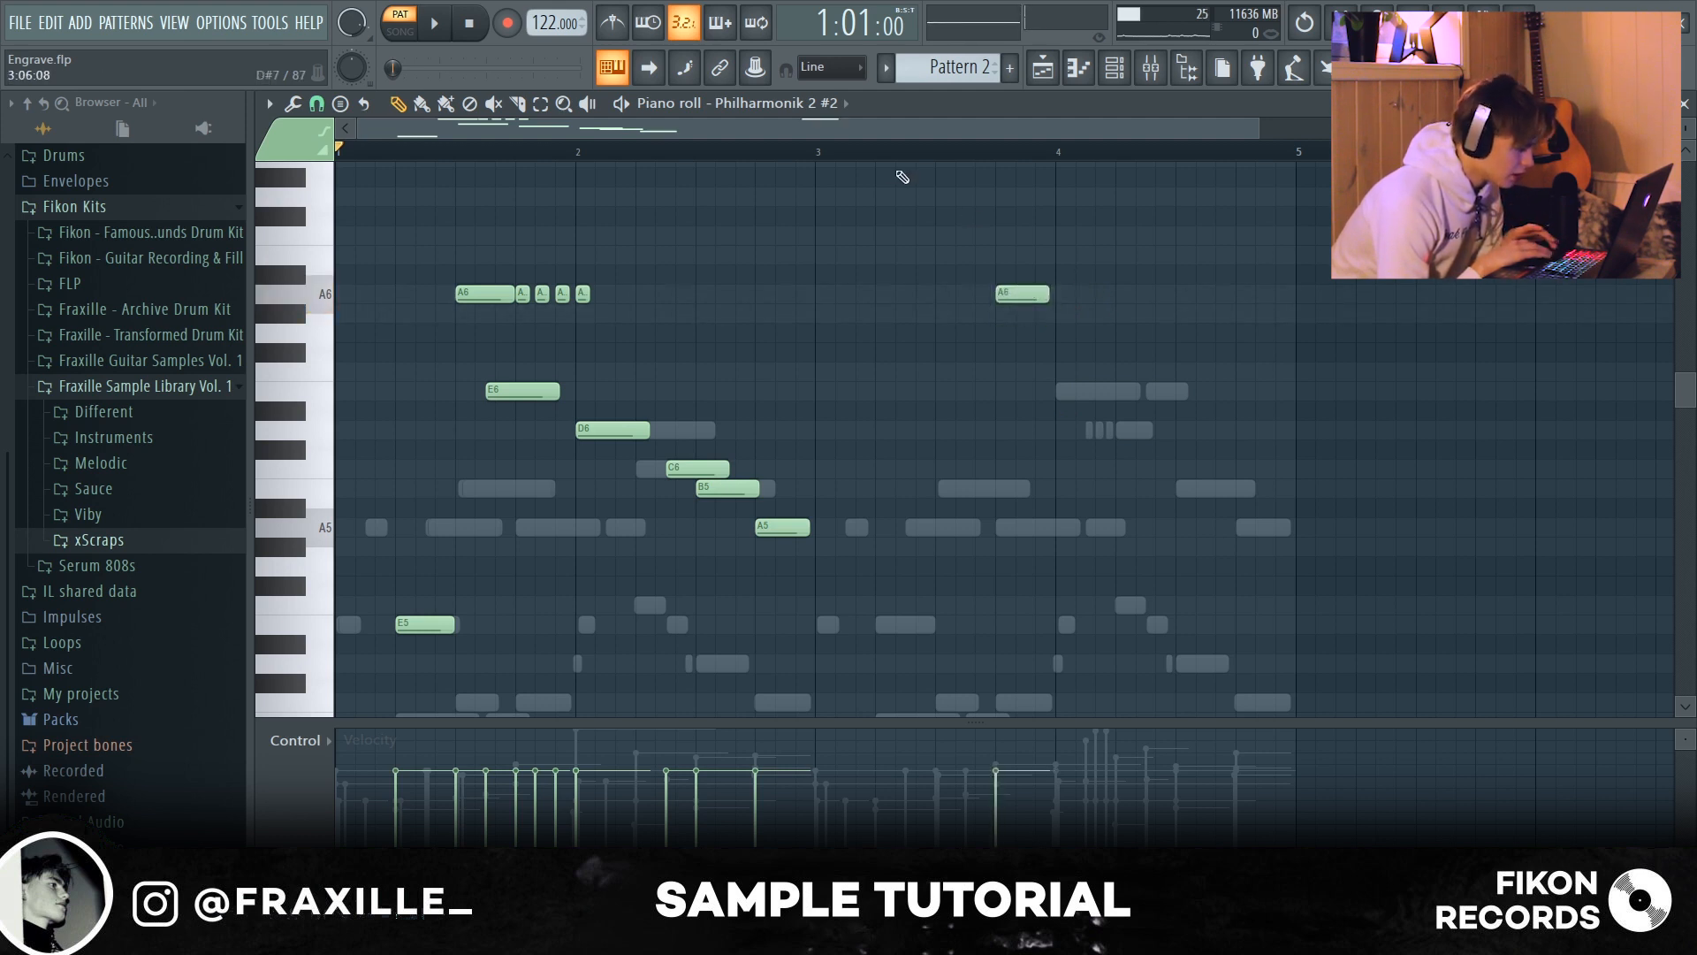
left_click(819, 152)
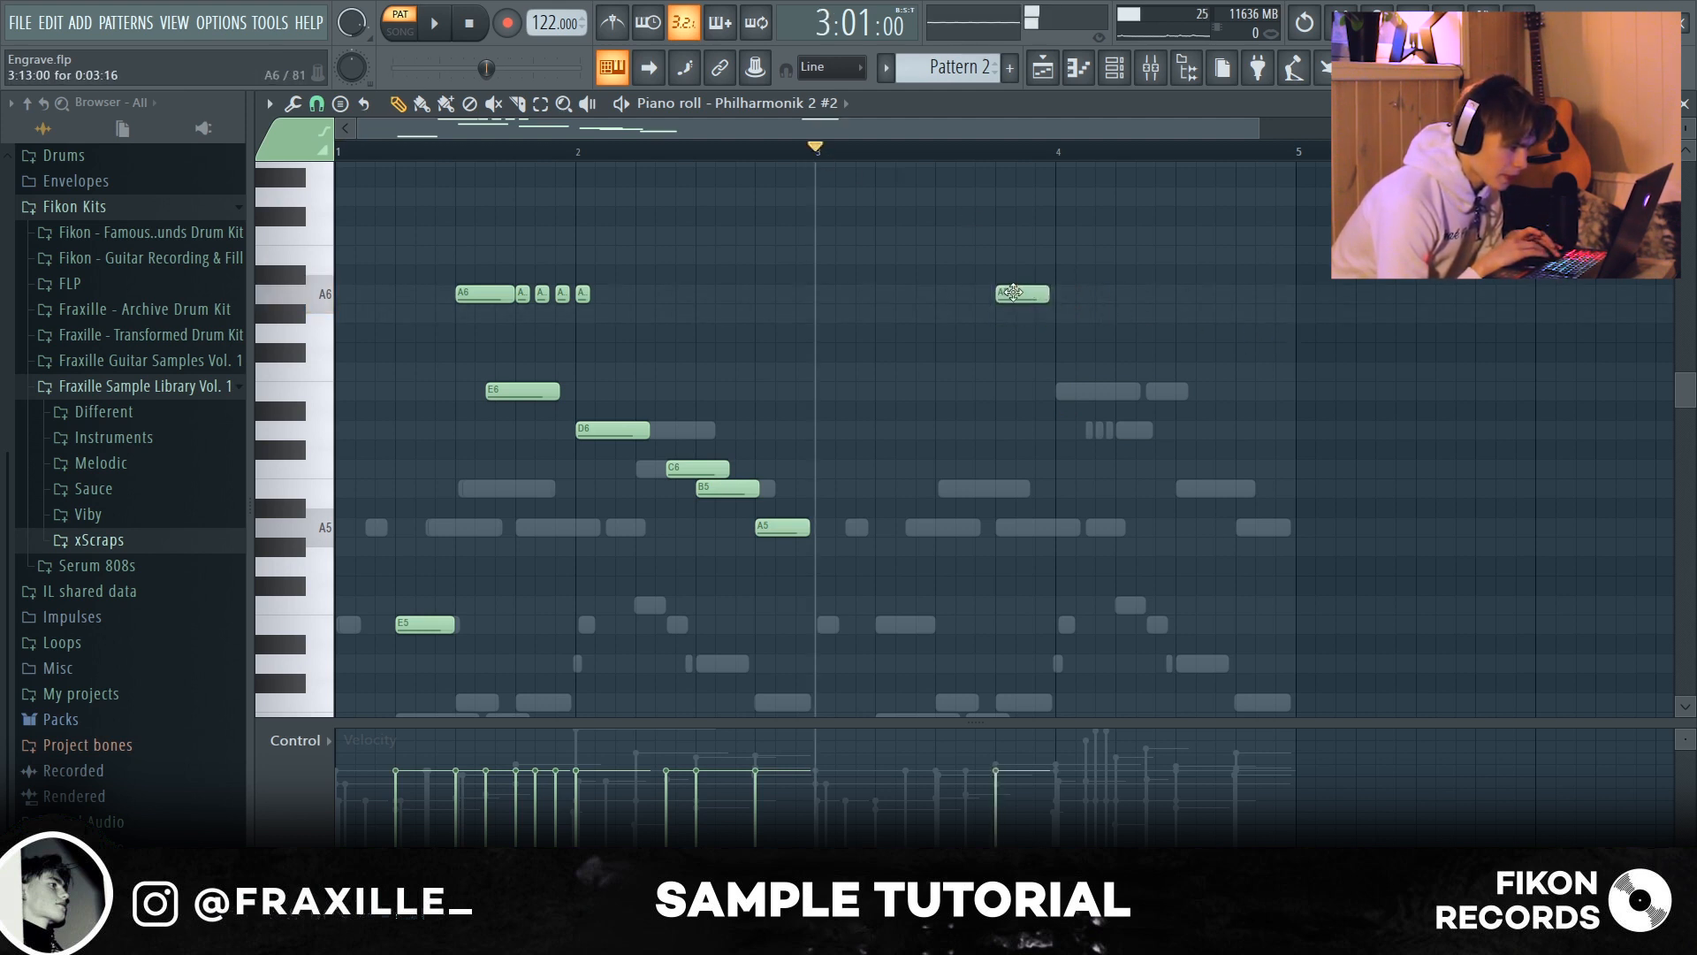
left_click_drag(1121, 304, 1055, 303)
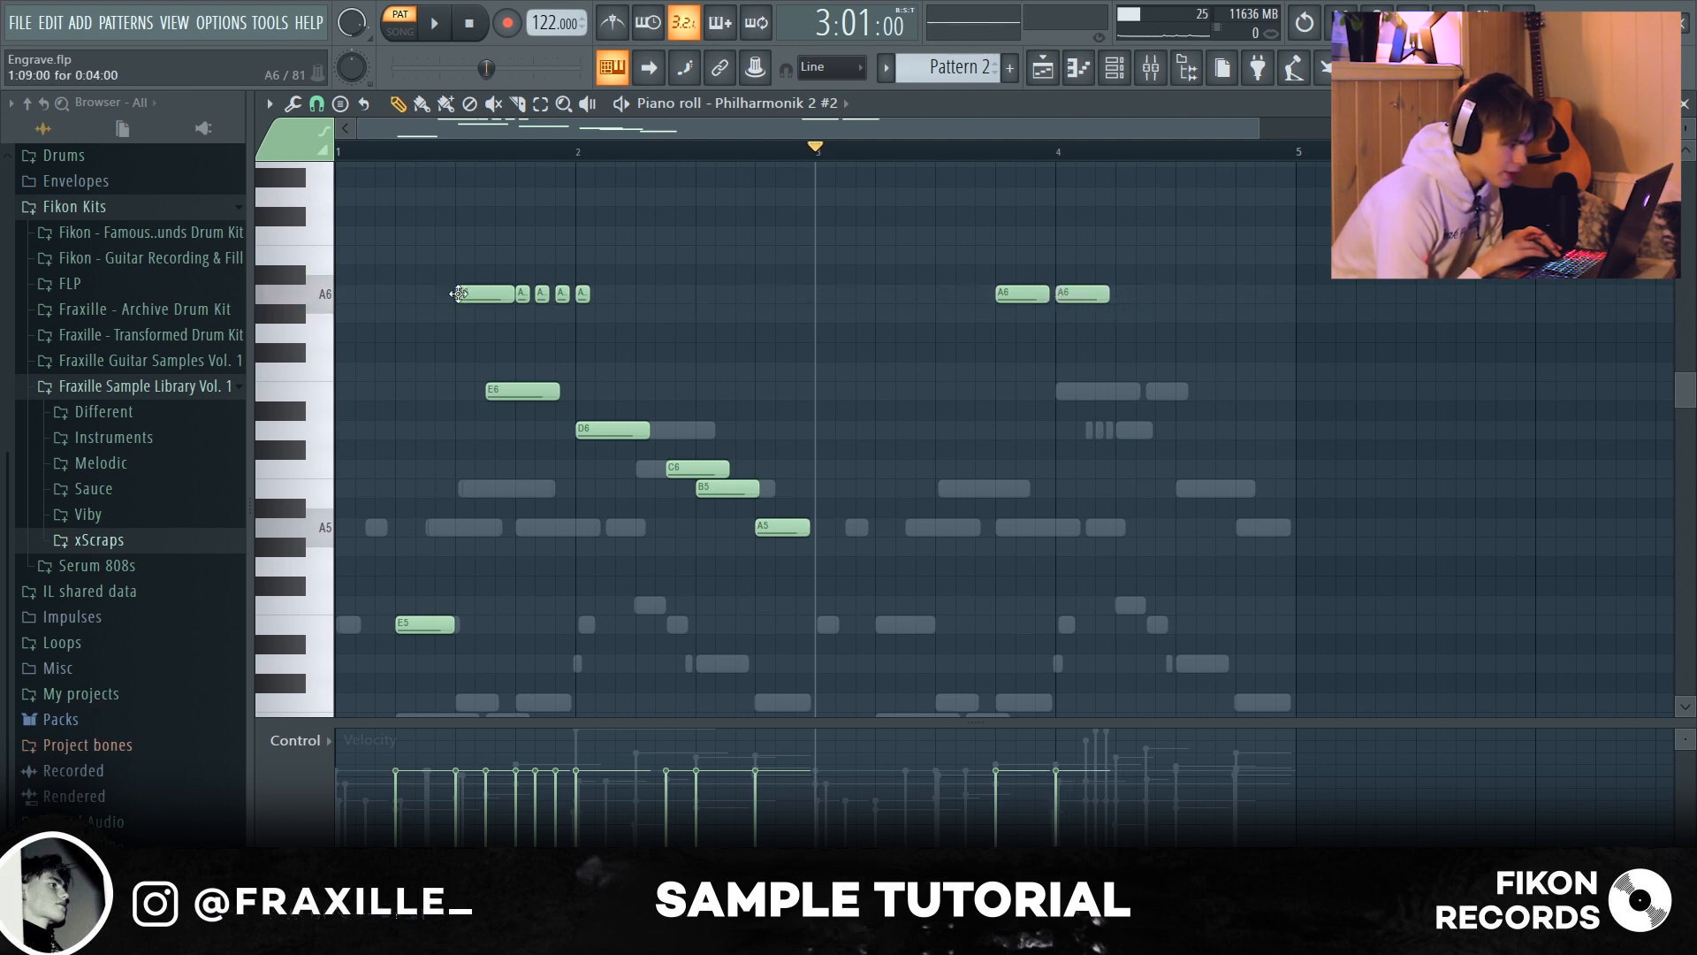
left_click(1073, 393)
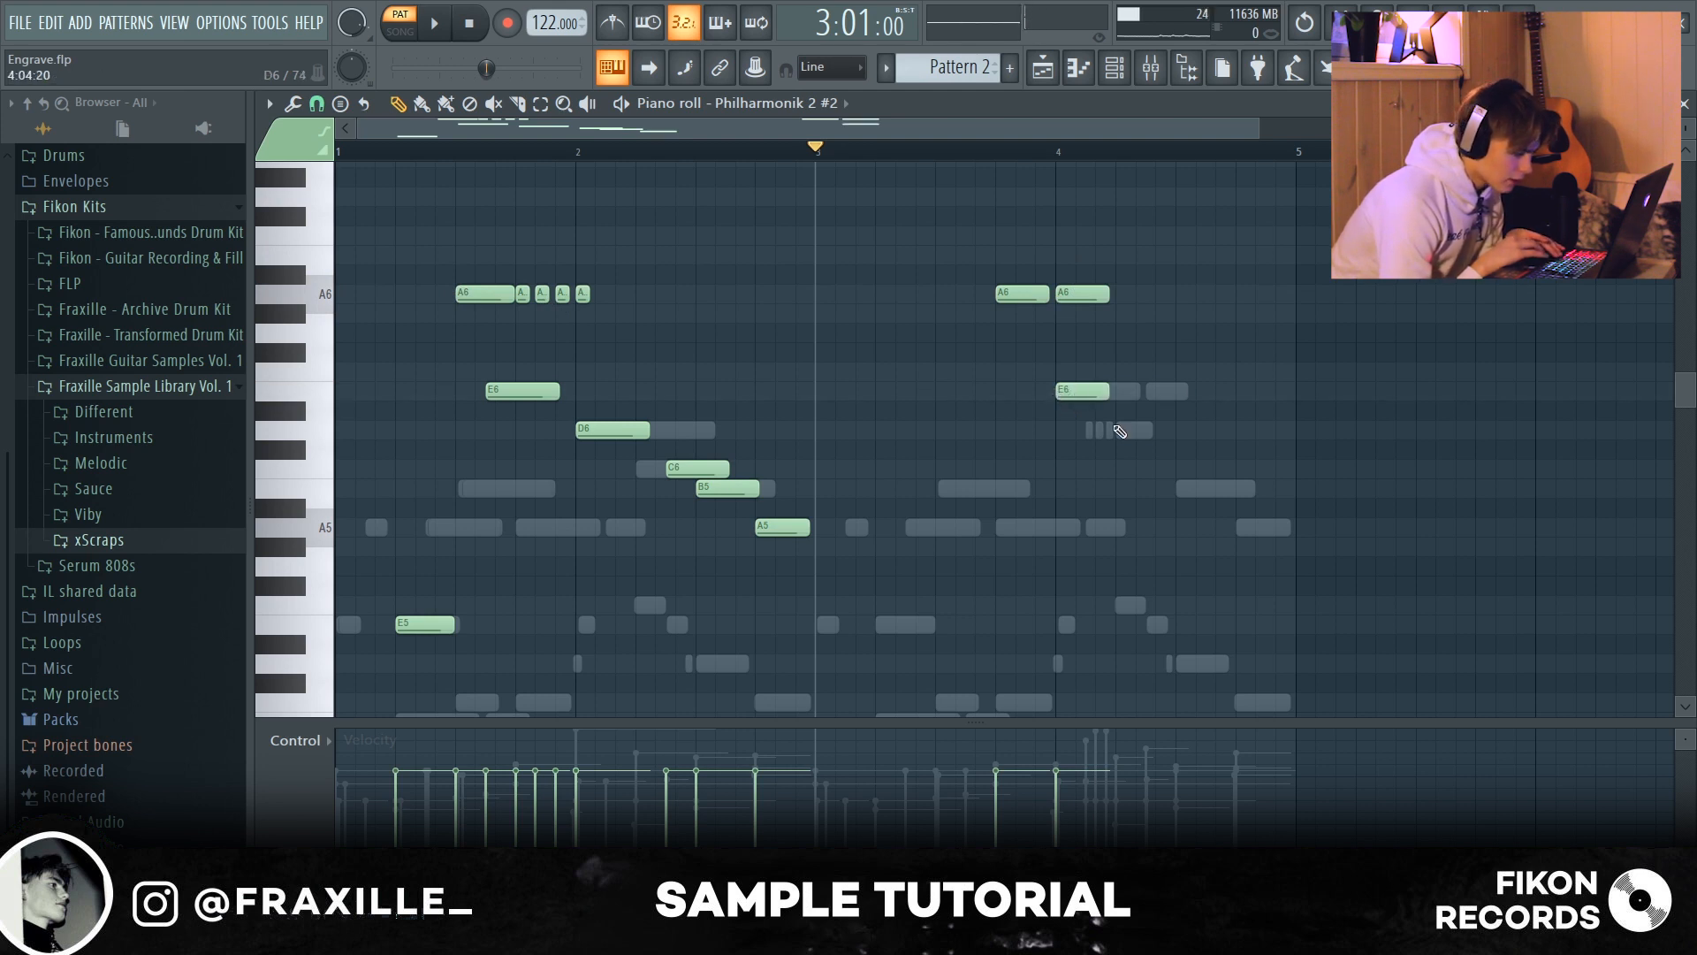
left_click_drag(1240, 493, 1254, 466)
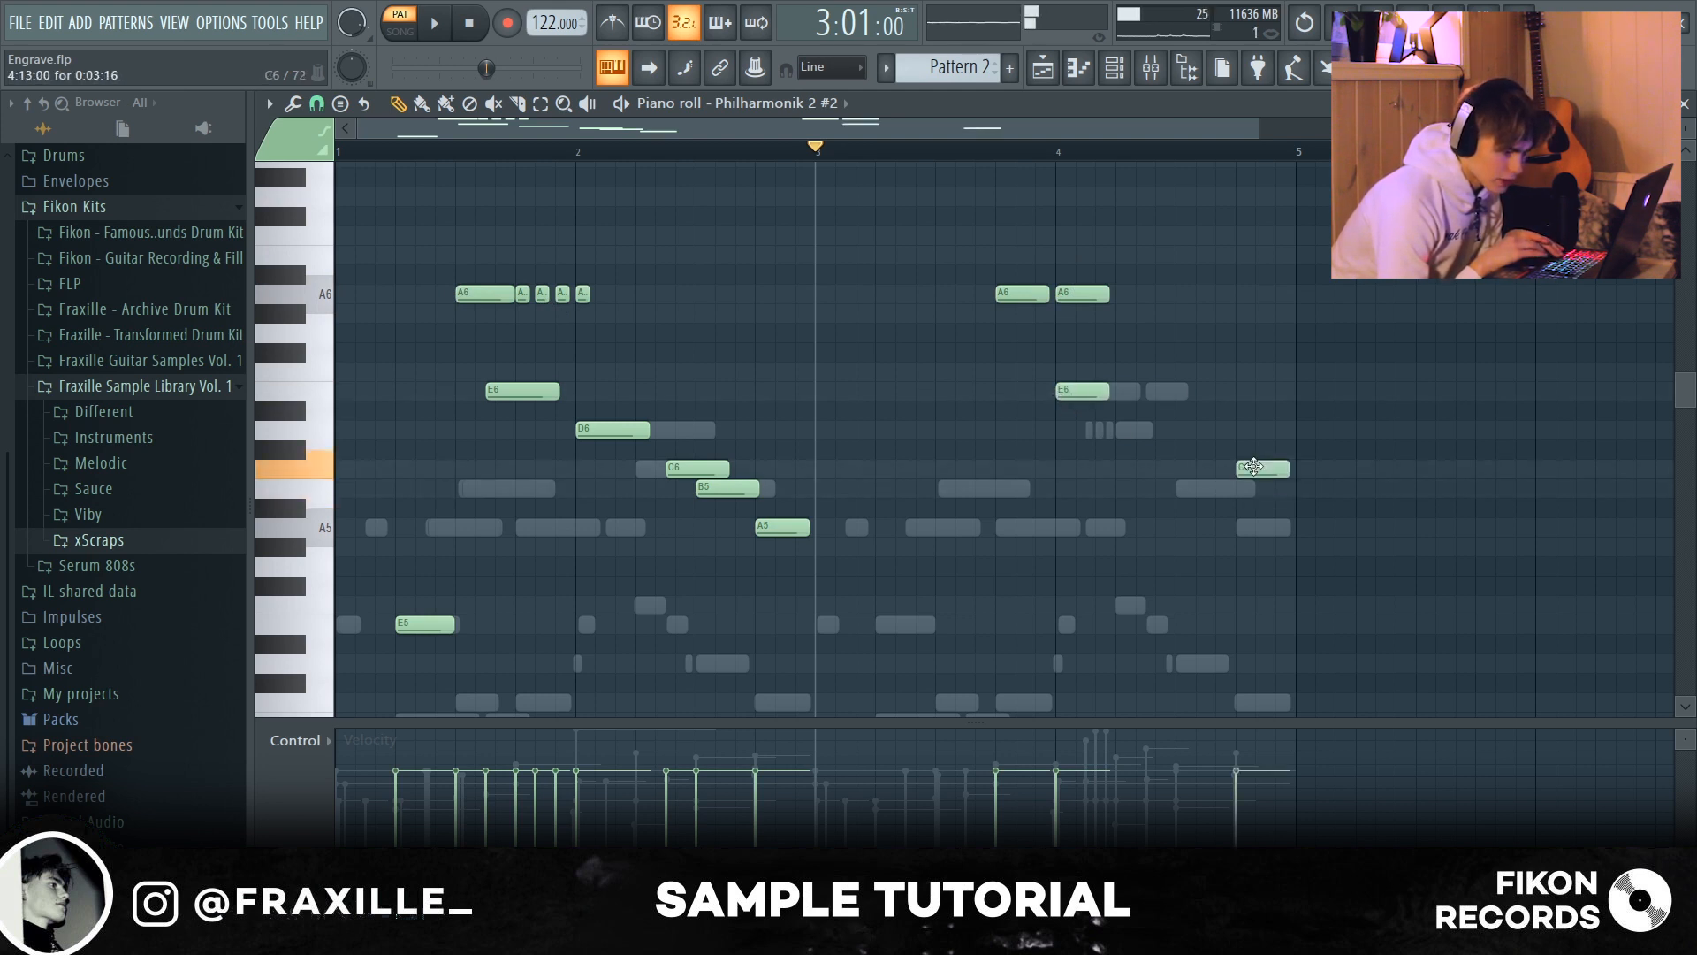
key("space")
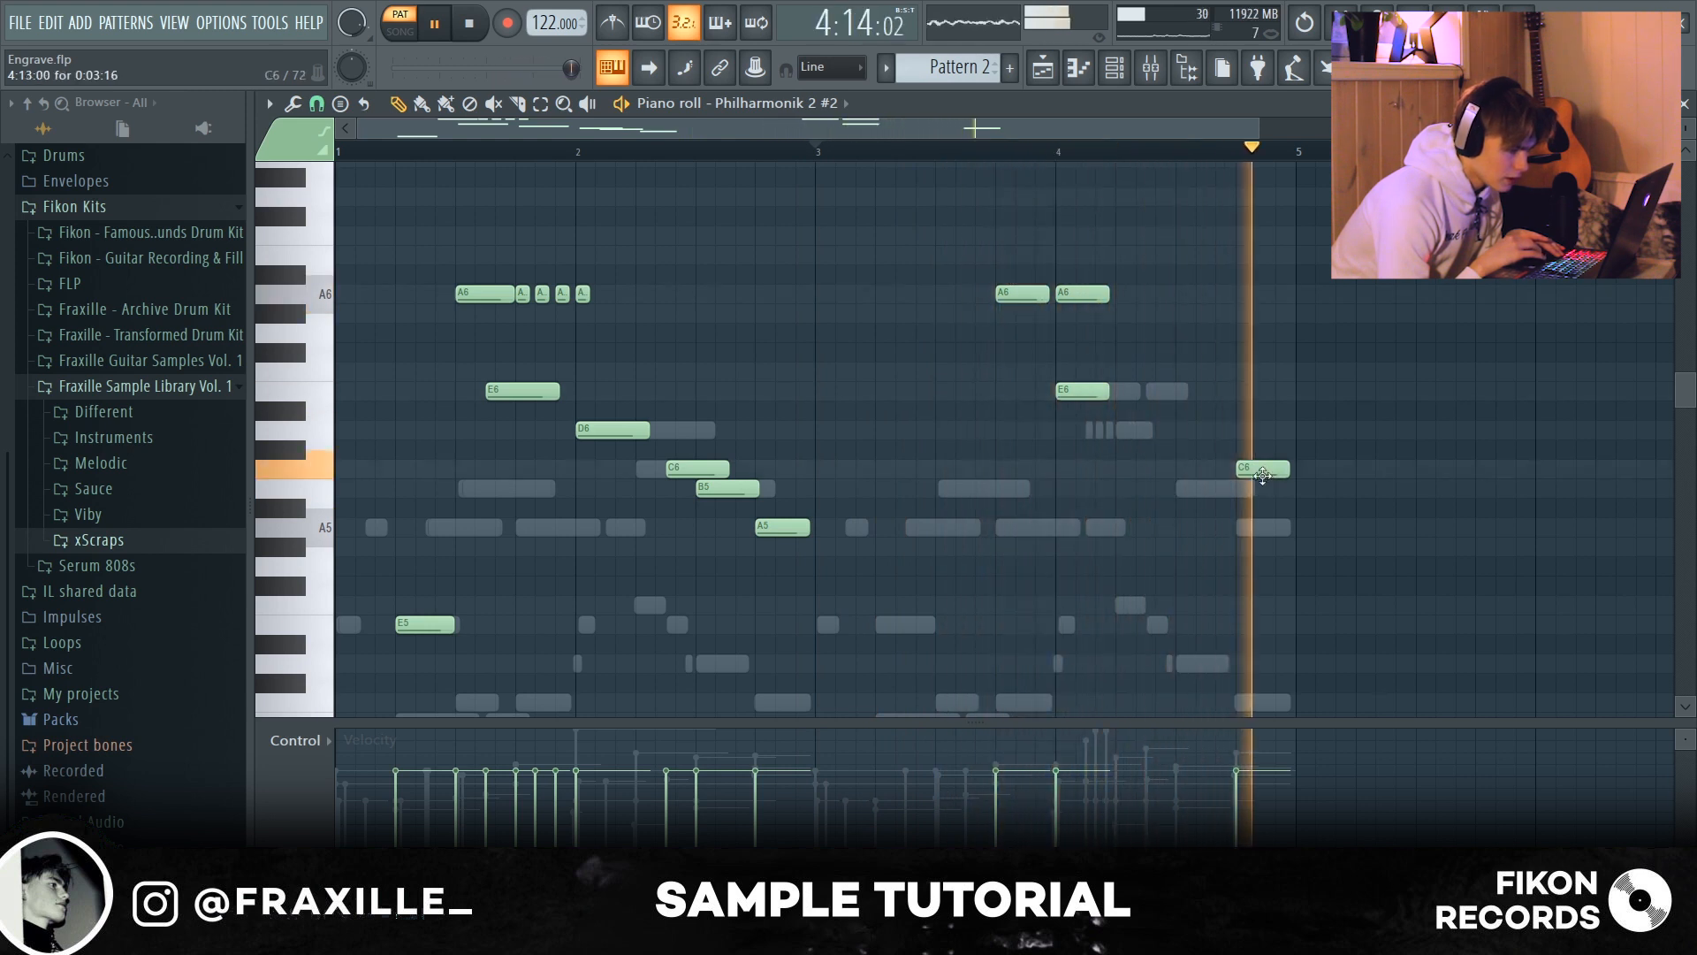
key("space")
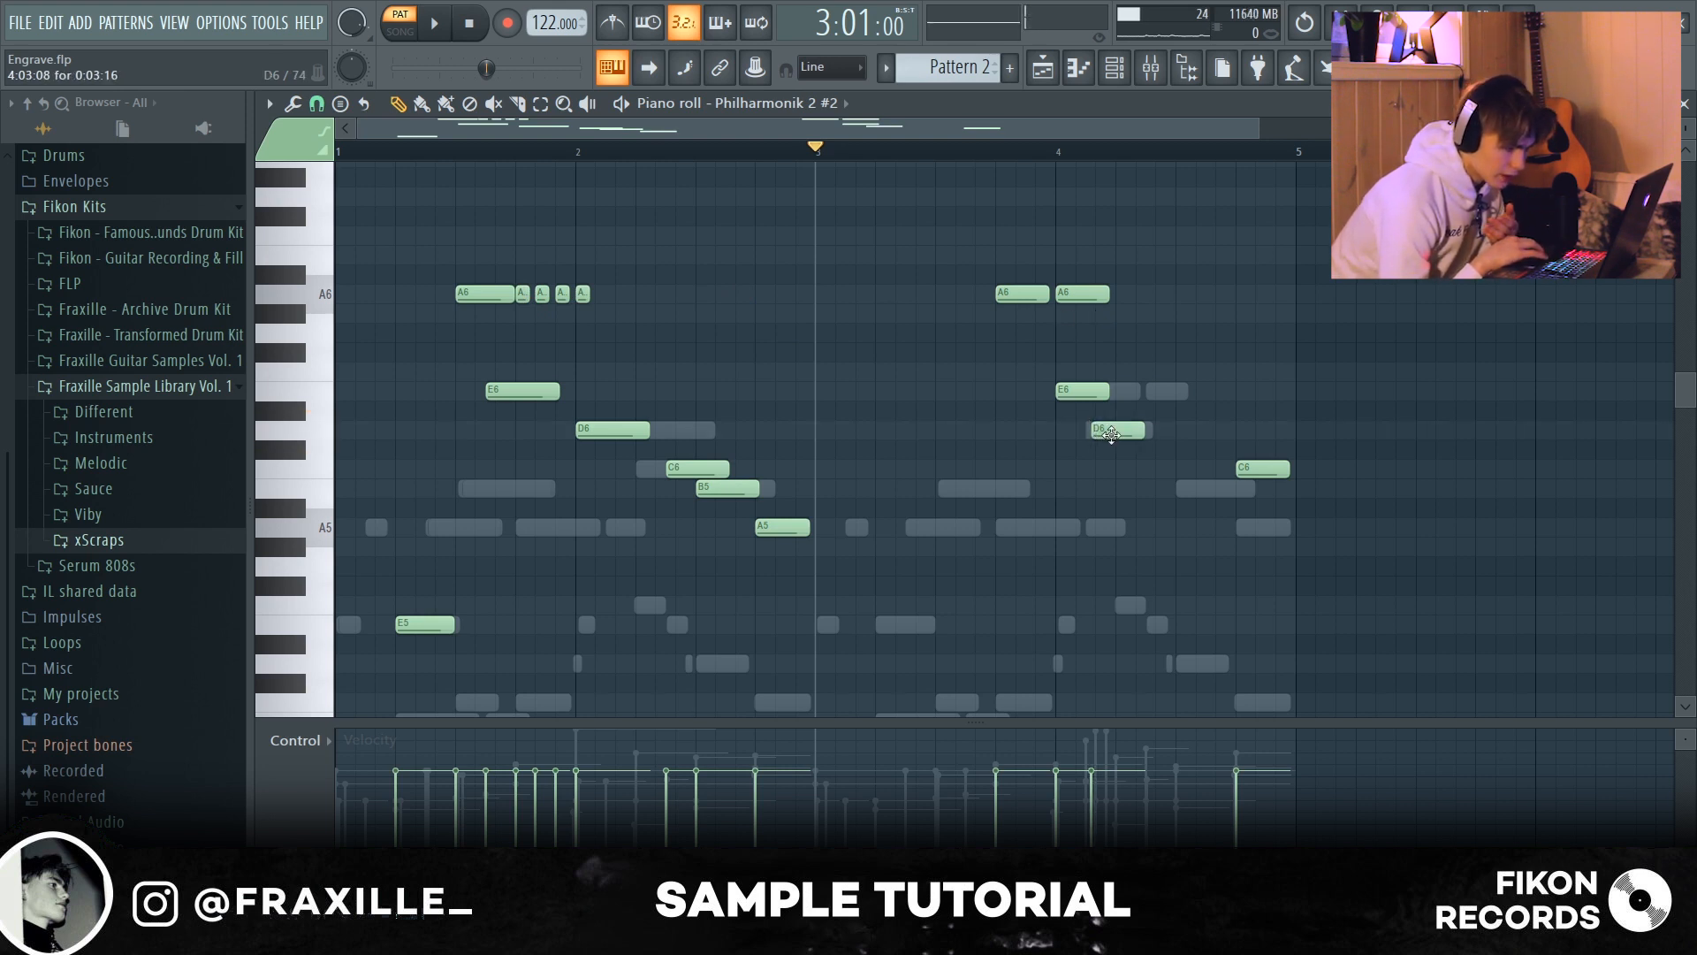
Step: Raise the last note of bar 4 to E6, shorten bar 2's C6, extend its B5 to eight steps, and play the pattern
left_click_drag(1241, 469, 1233, 387)
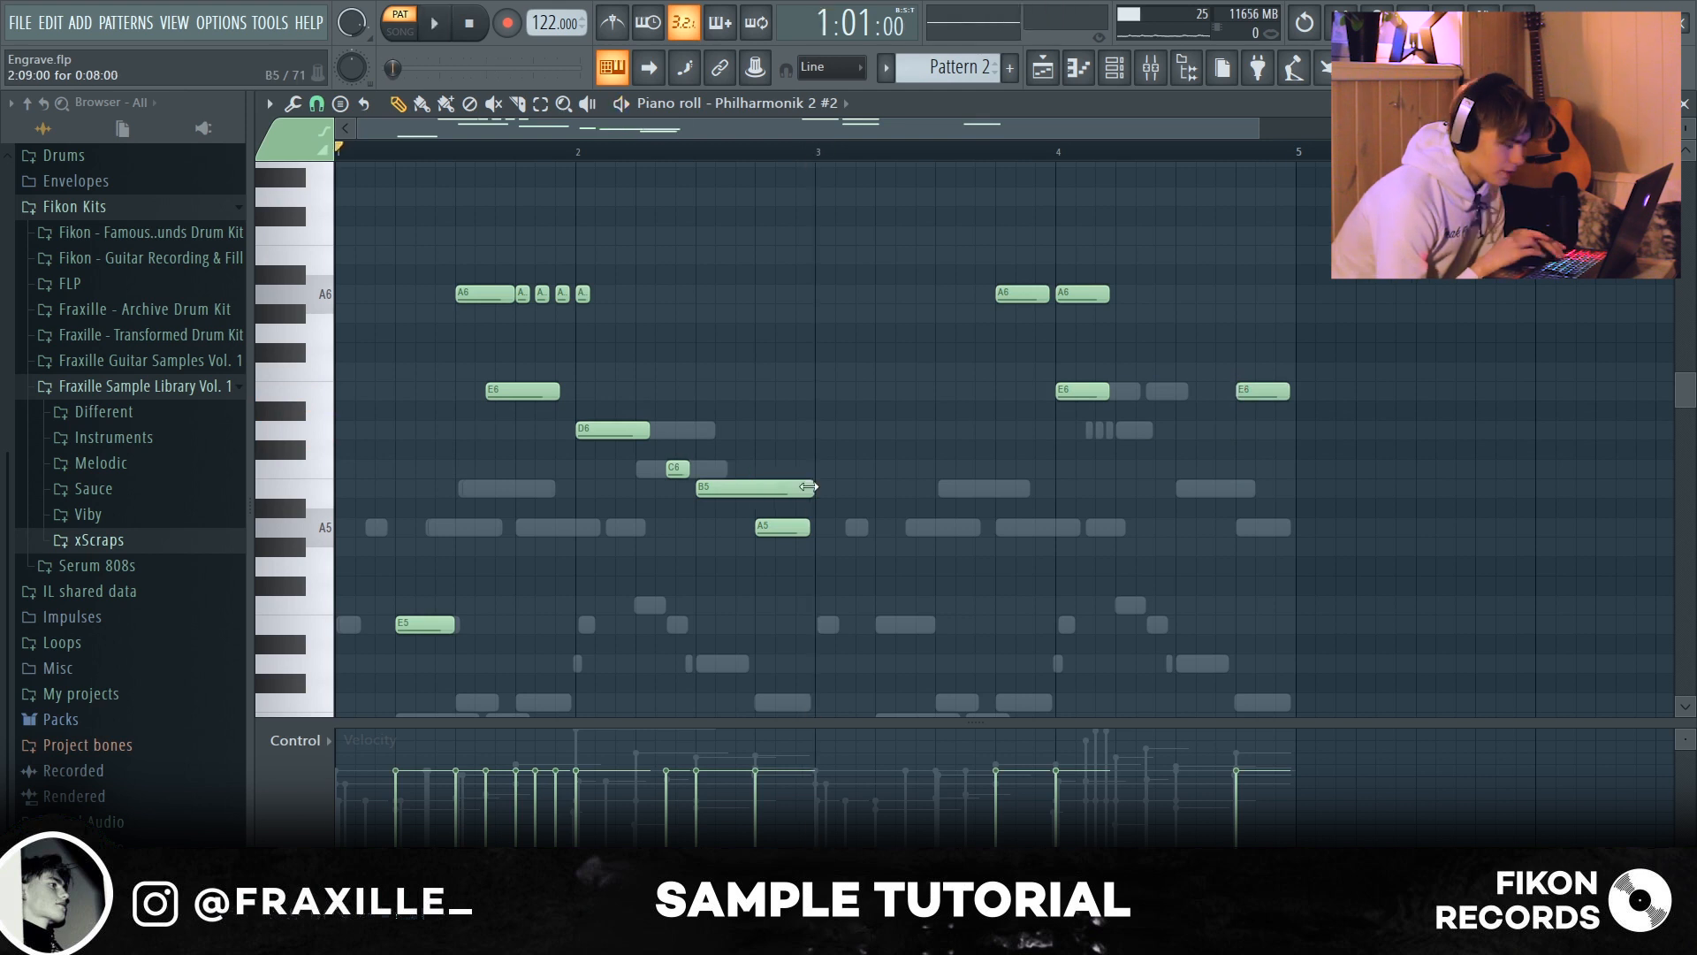
key("space")
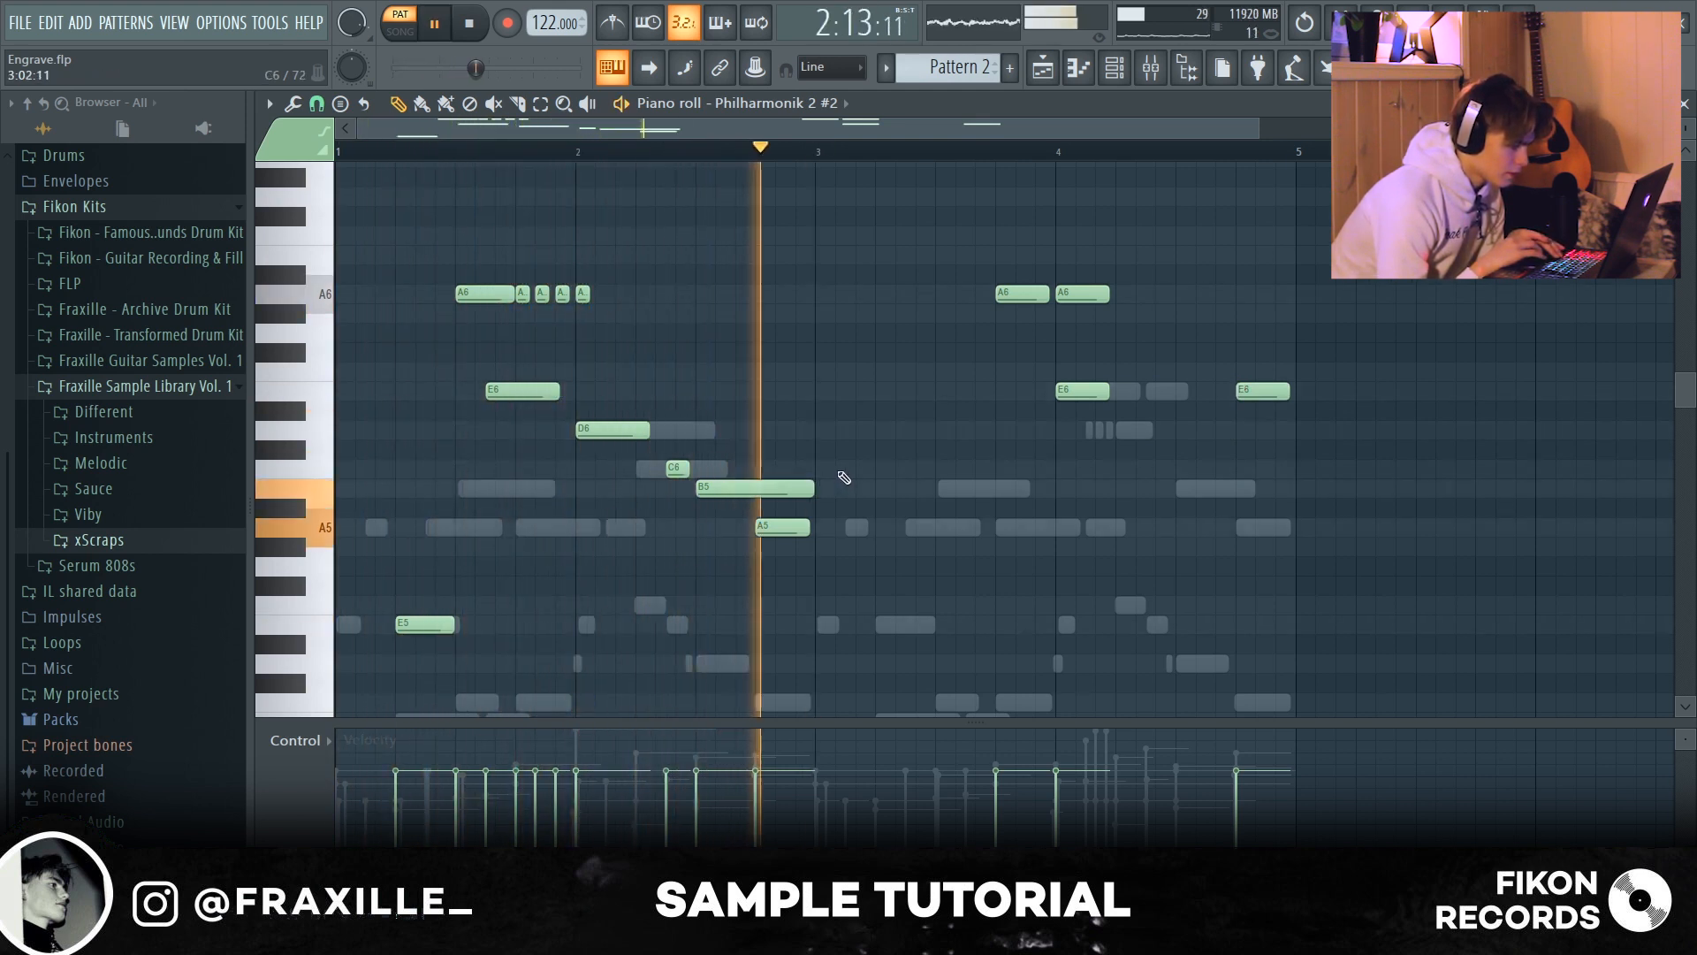
key("space")
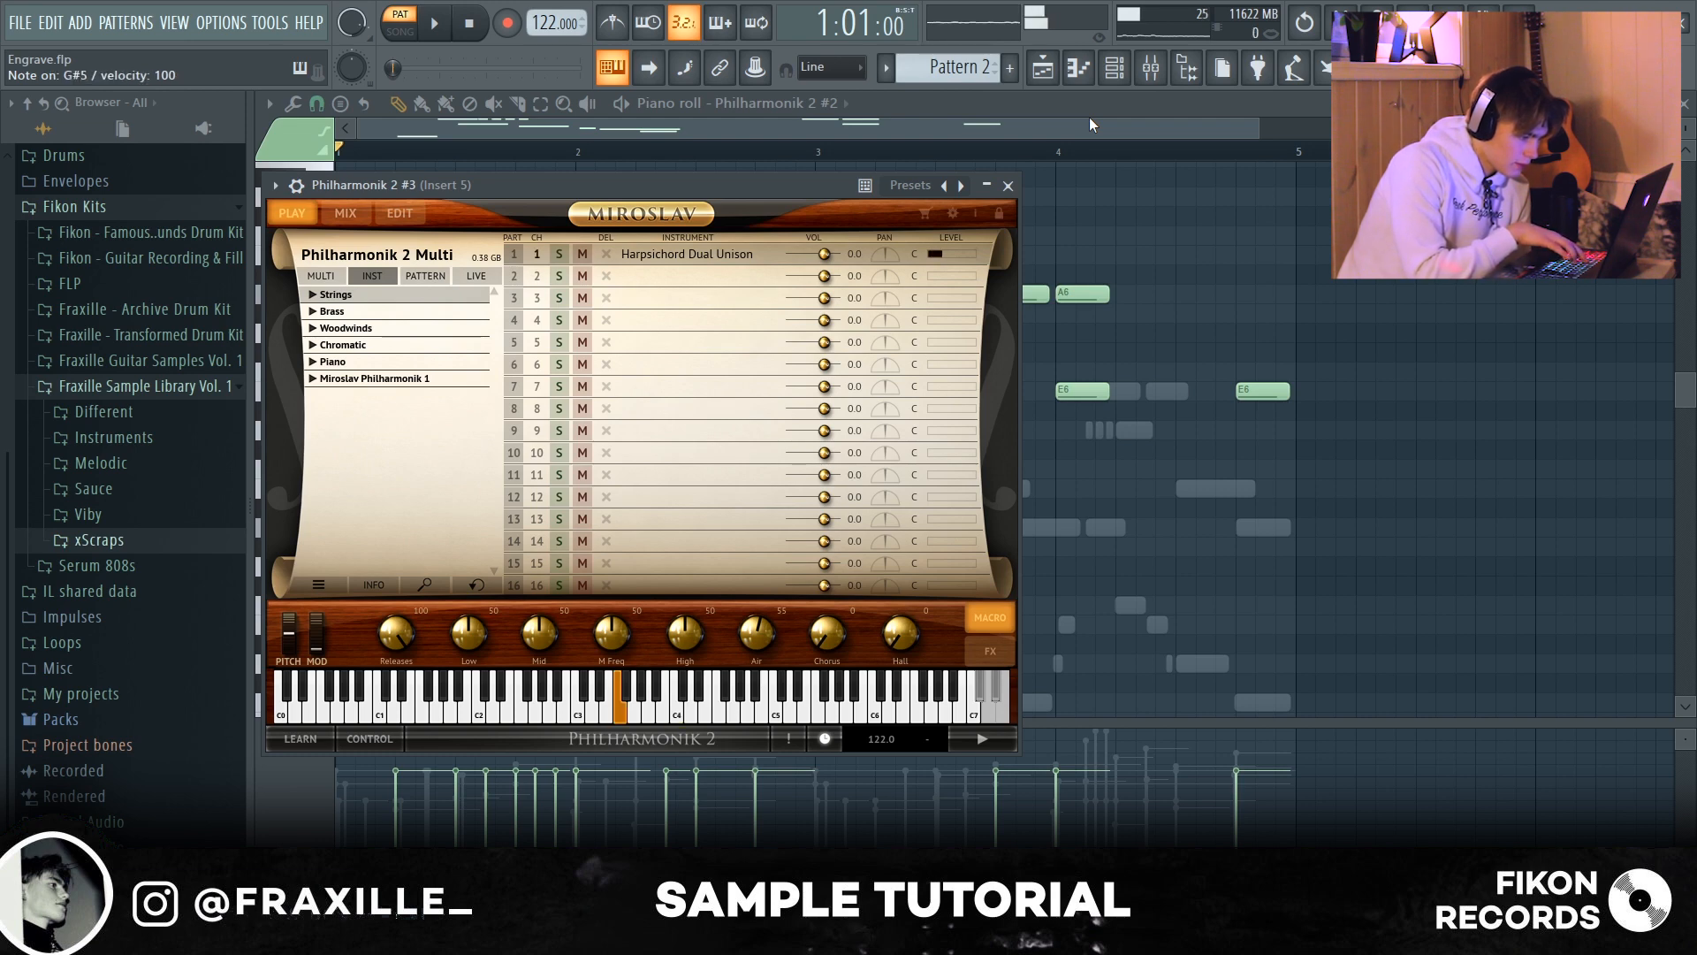
Step: Close the Harpsichord Dual Unison instrument window, open the Philharmonik 2 #3 piano roll, and audition A6 before playing the pattern
right_click(1220, 226)
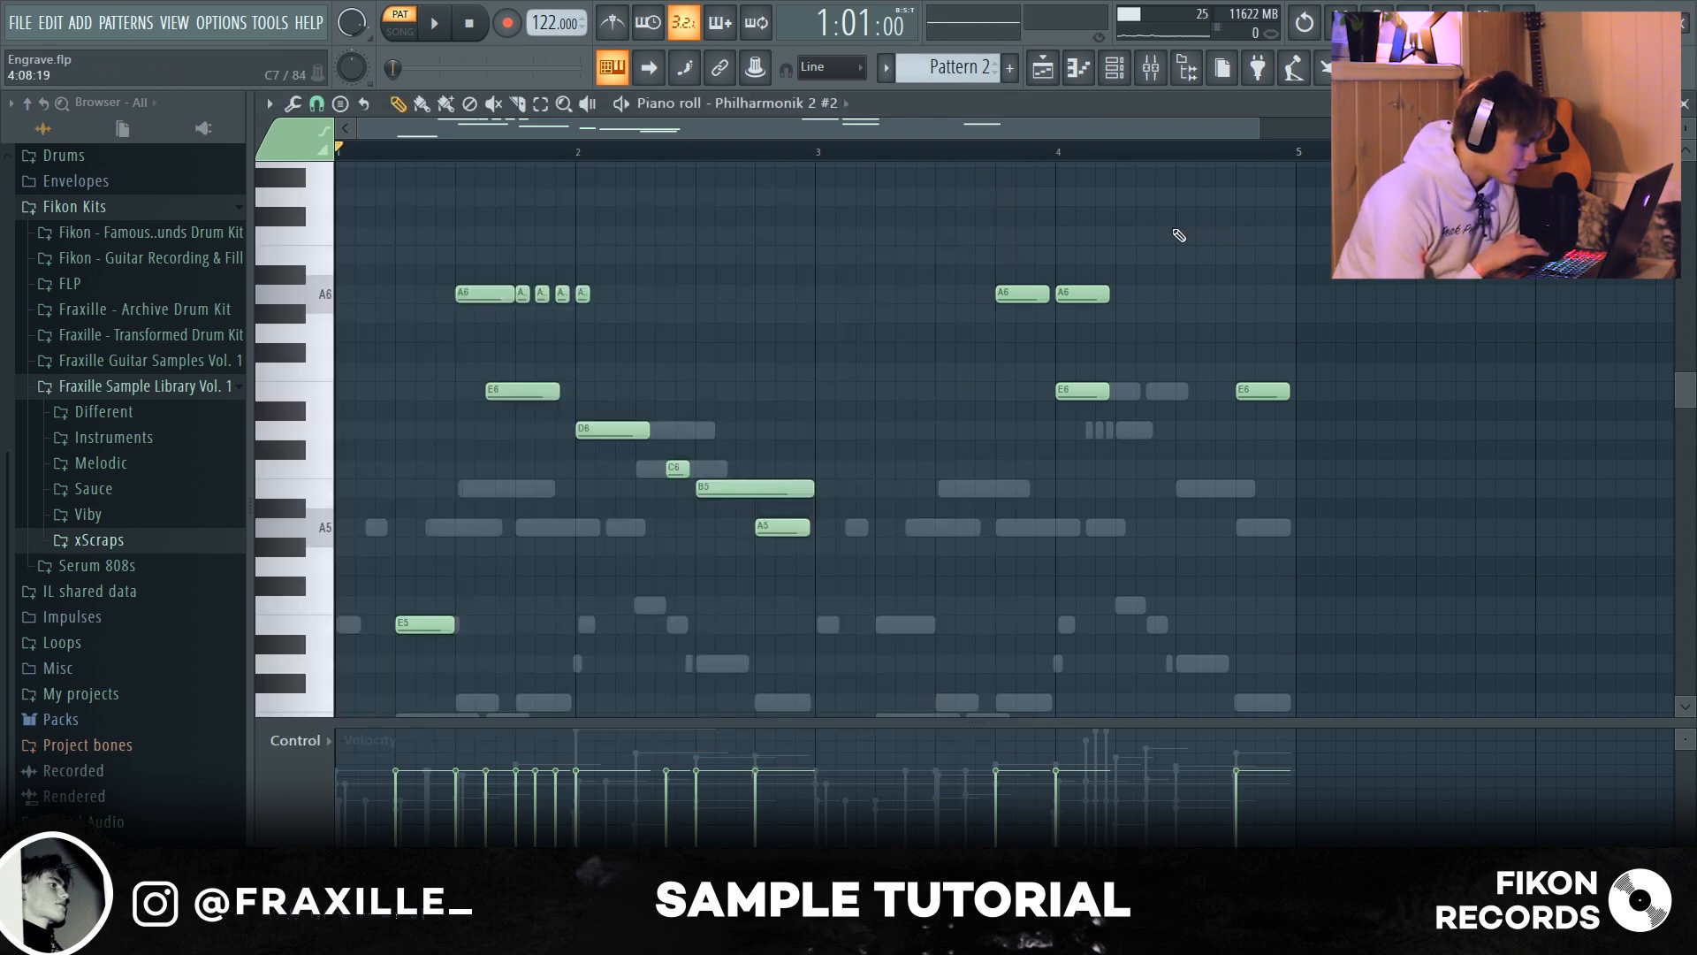
left_click(1114, 68)
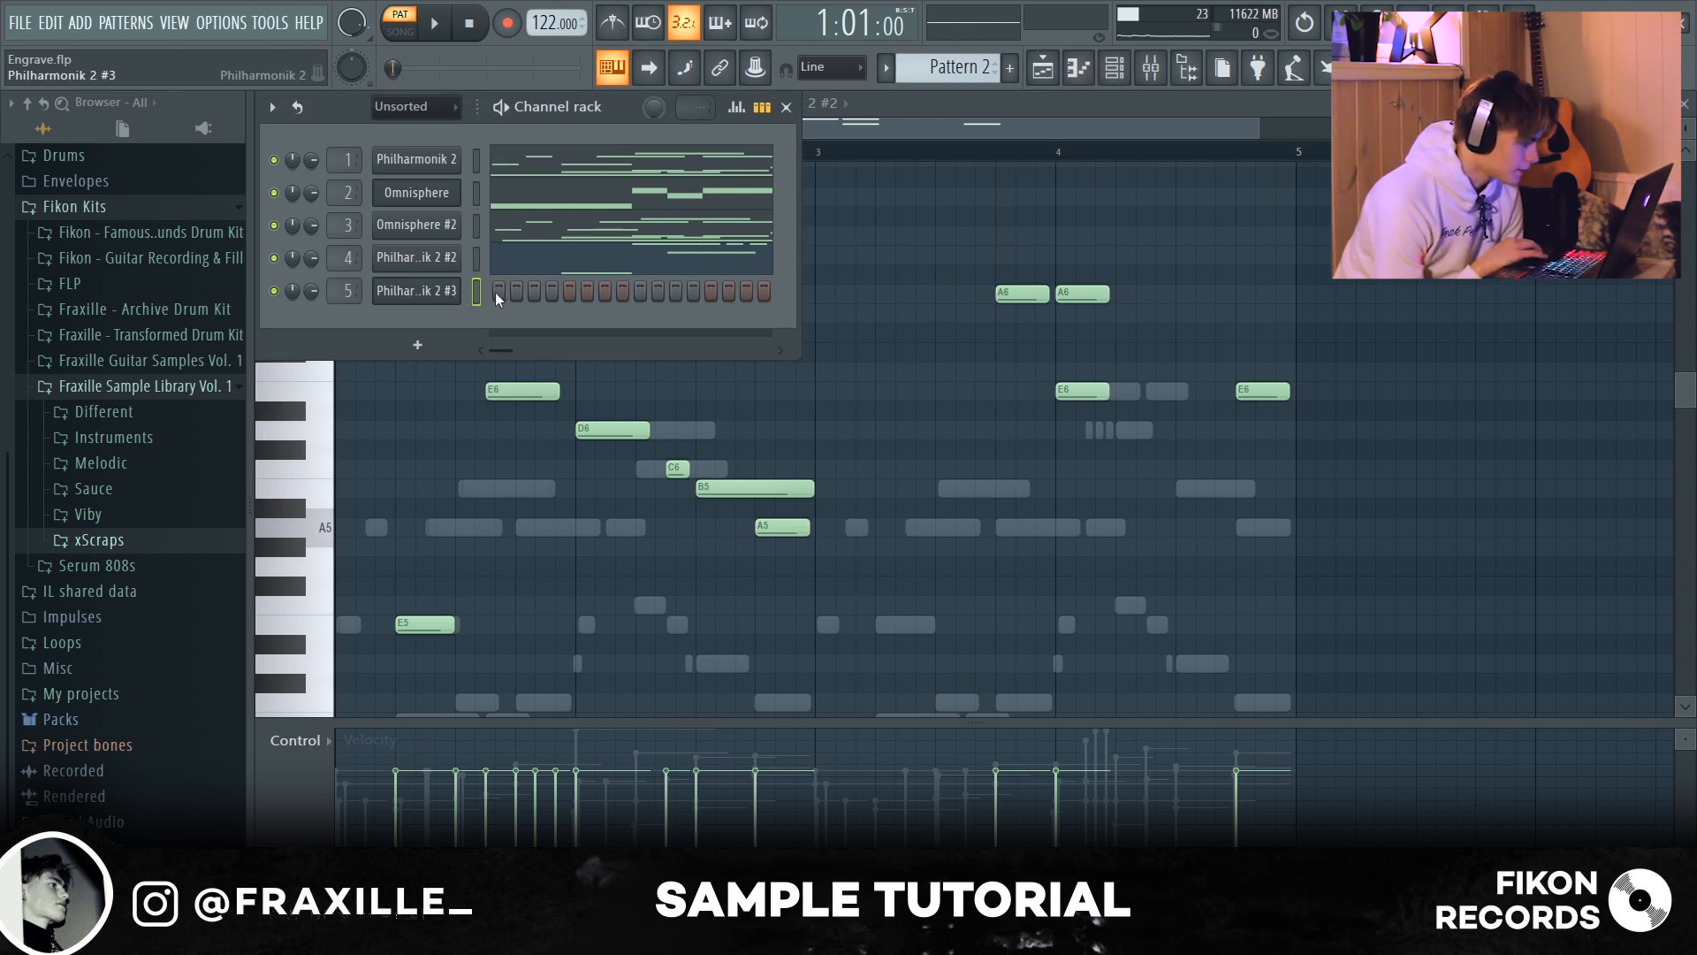
key("F7")
scroll(328, 464, "up", 3)
left_click(327, 464)
key("space")
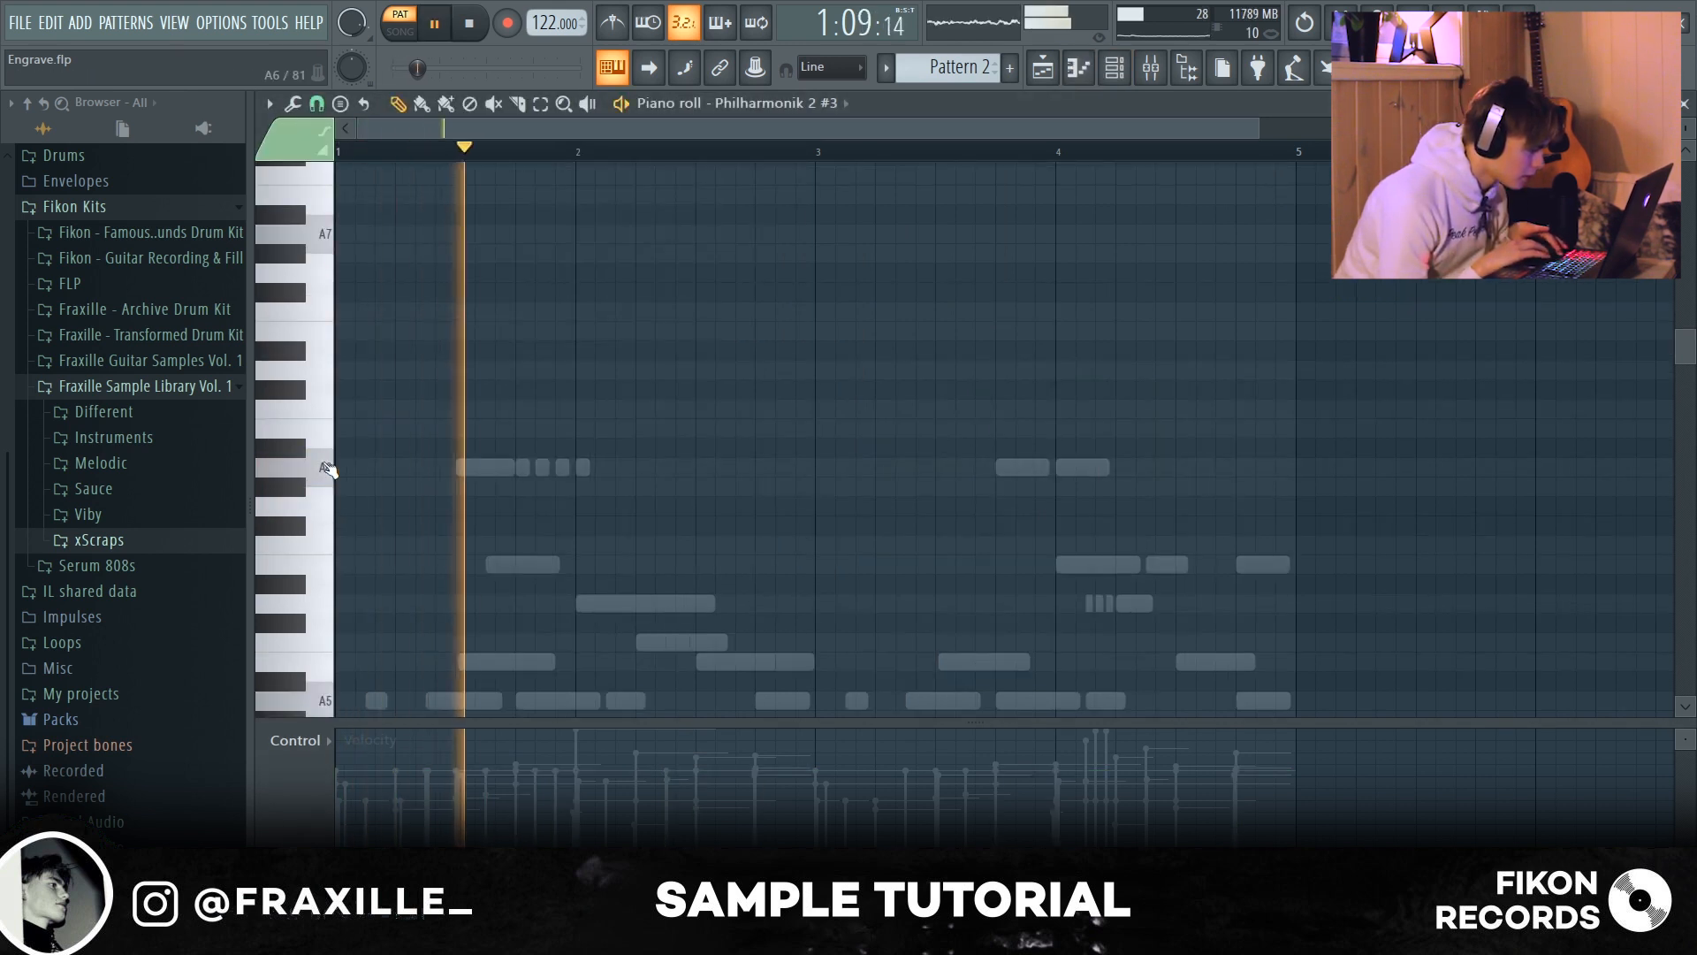
key("space")
Step: Enter A6 at steps 1 and 7 of bar 1 and B6 at step 9, checking the line by playback
left_click(380, 467)
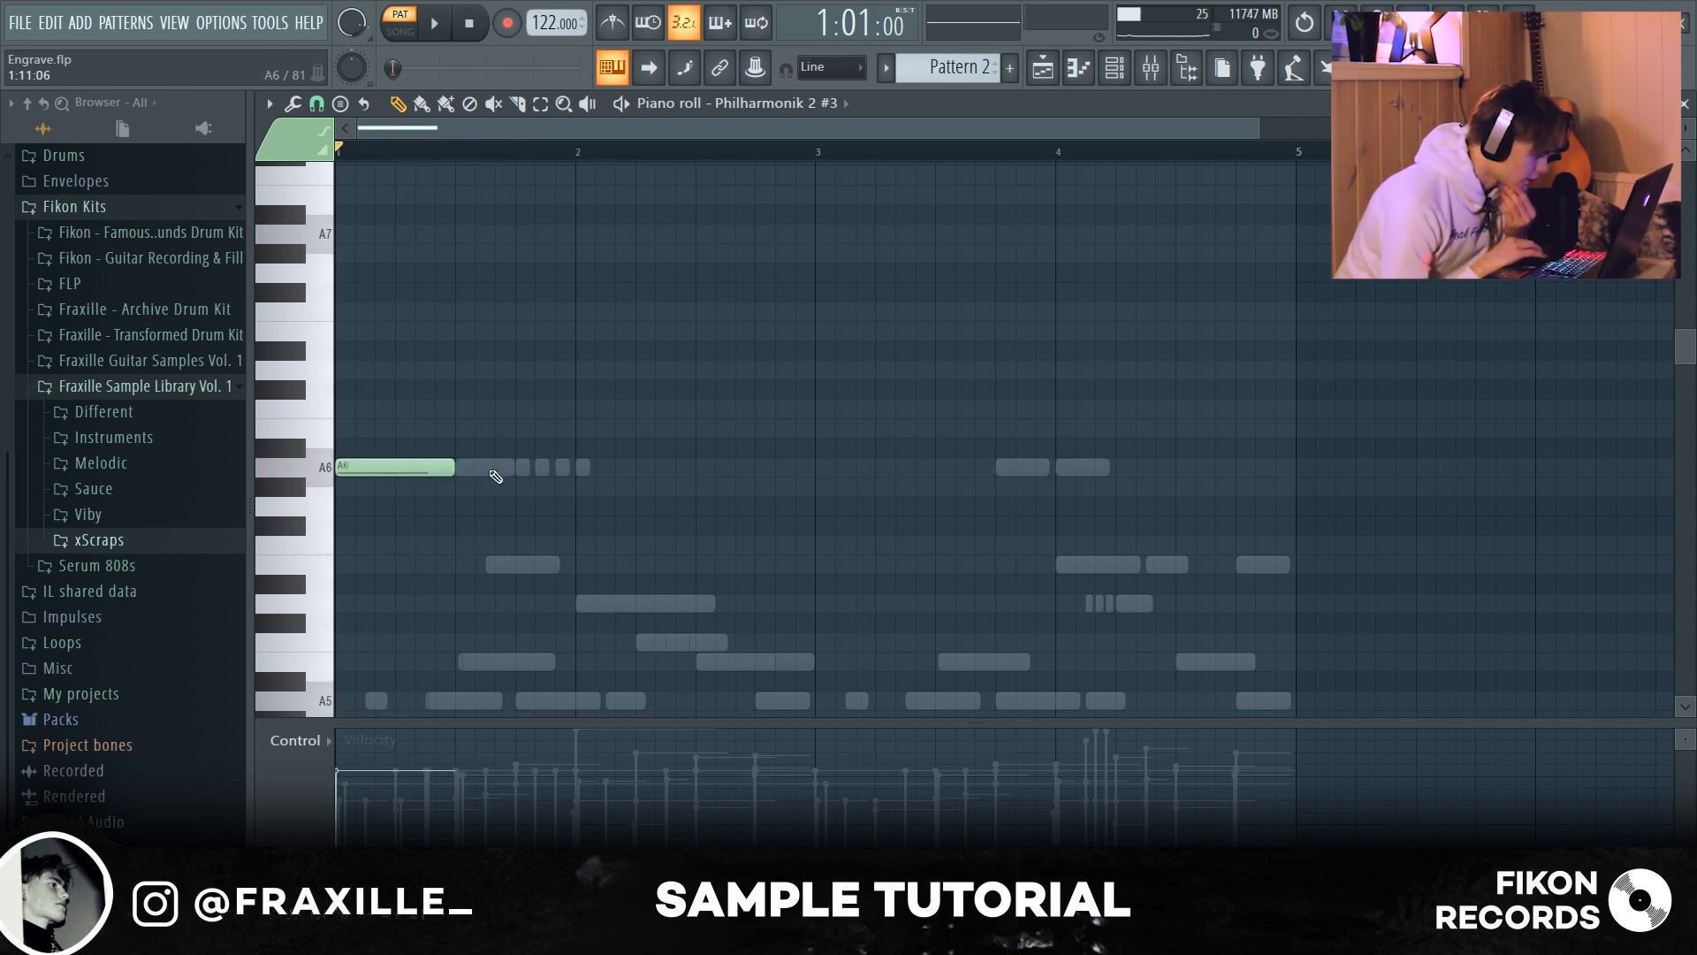
left_click_drag(482, 467, 440, 477)
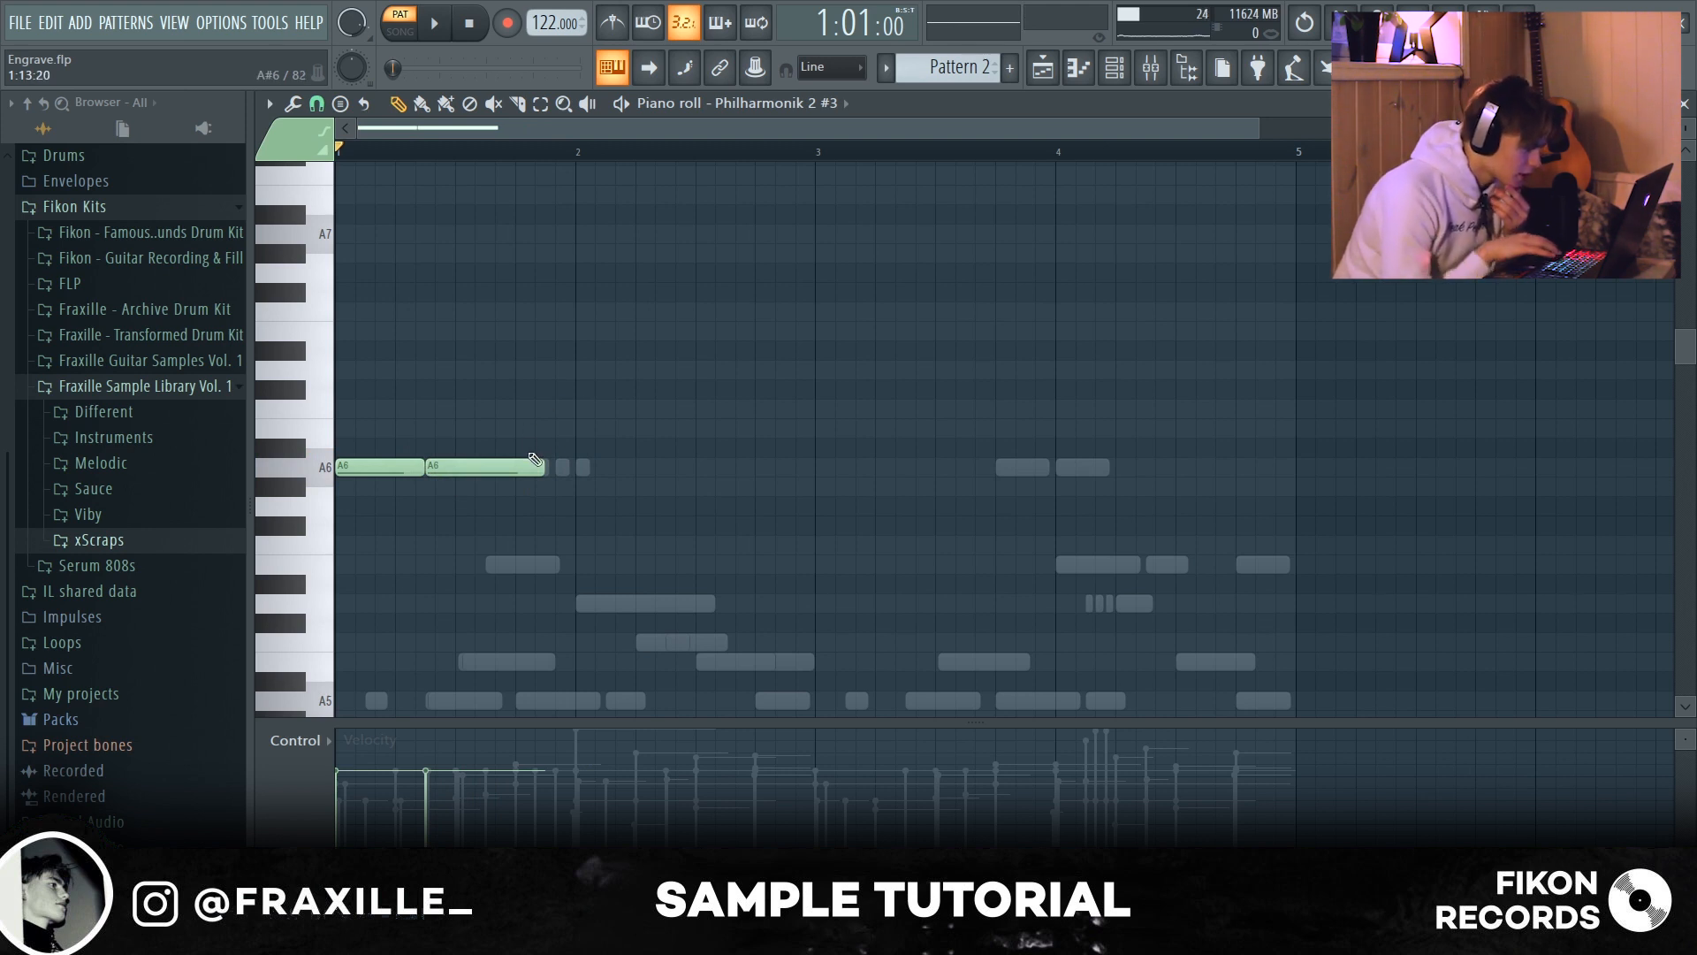
key("space")
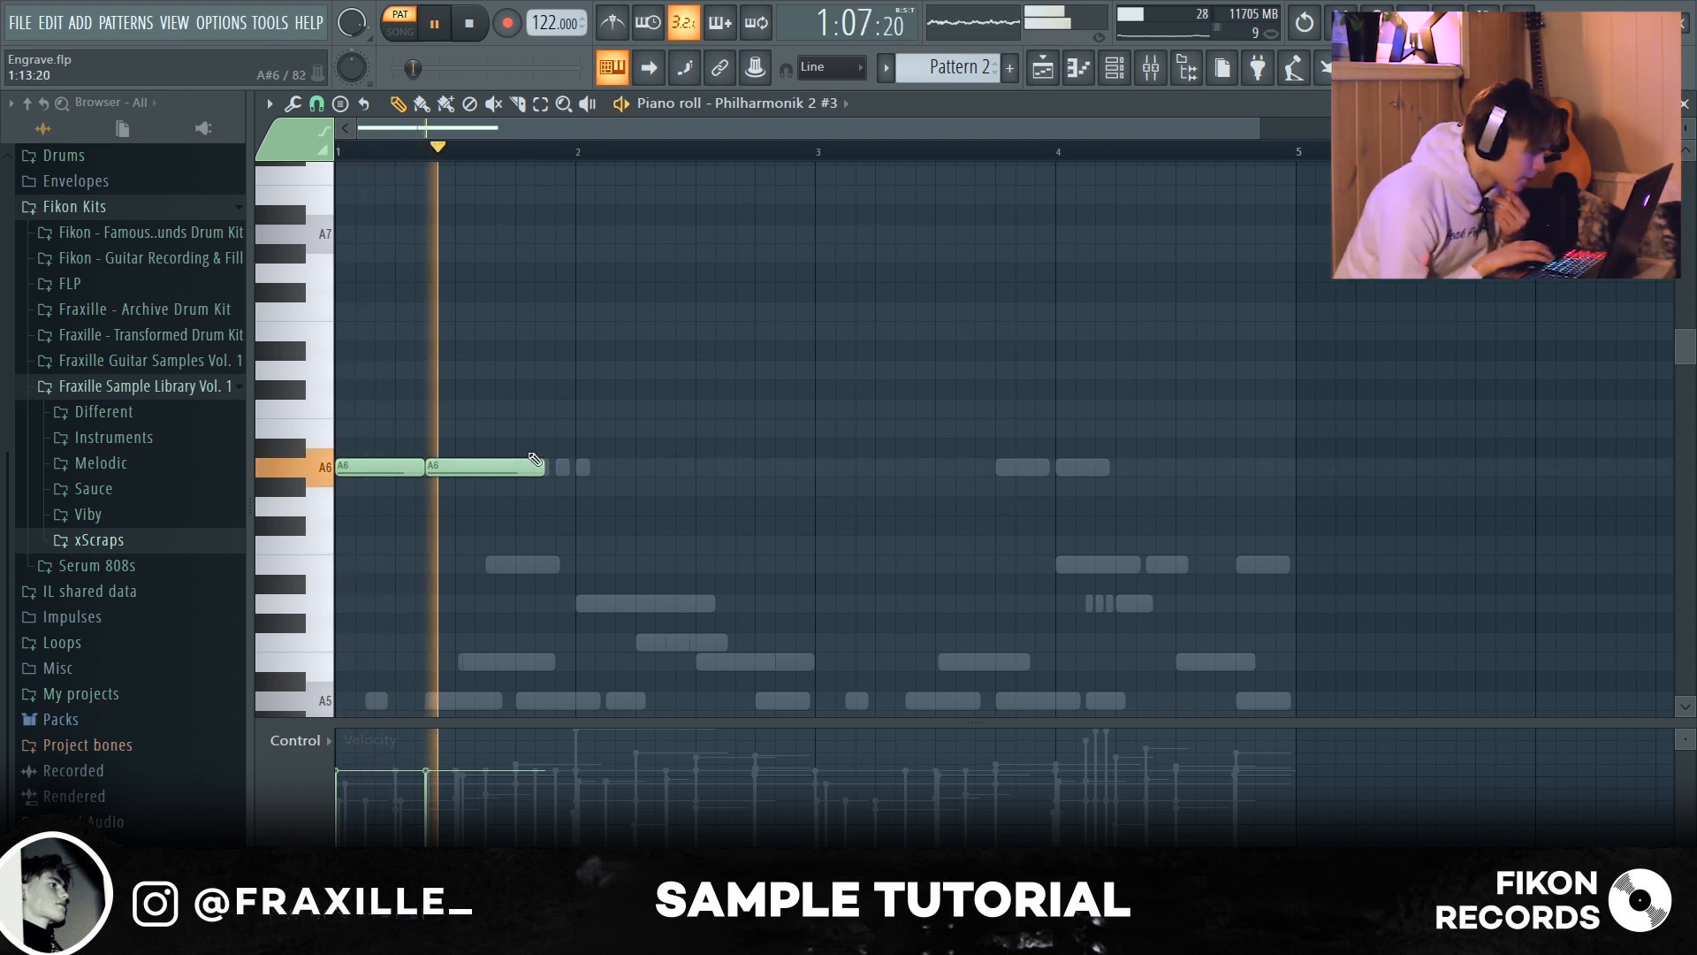
key("space")
left_click(463, 429)
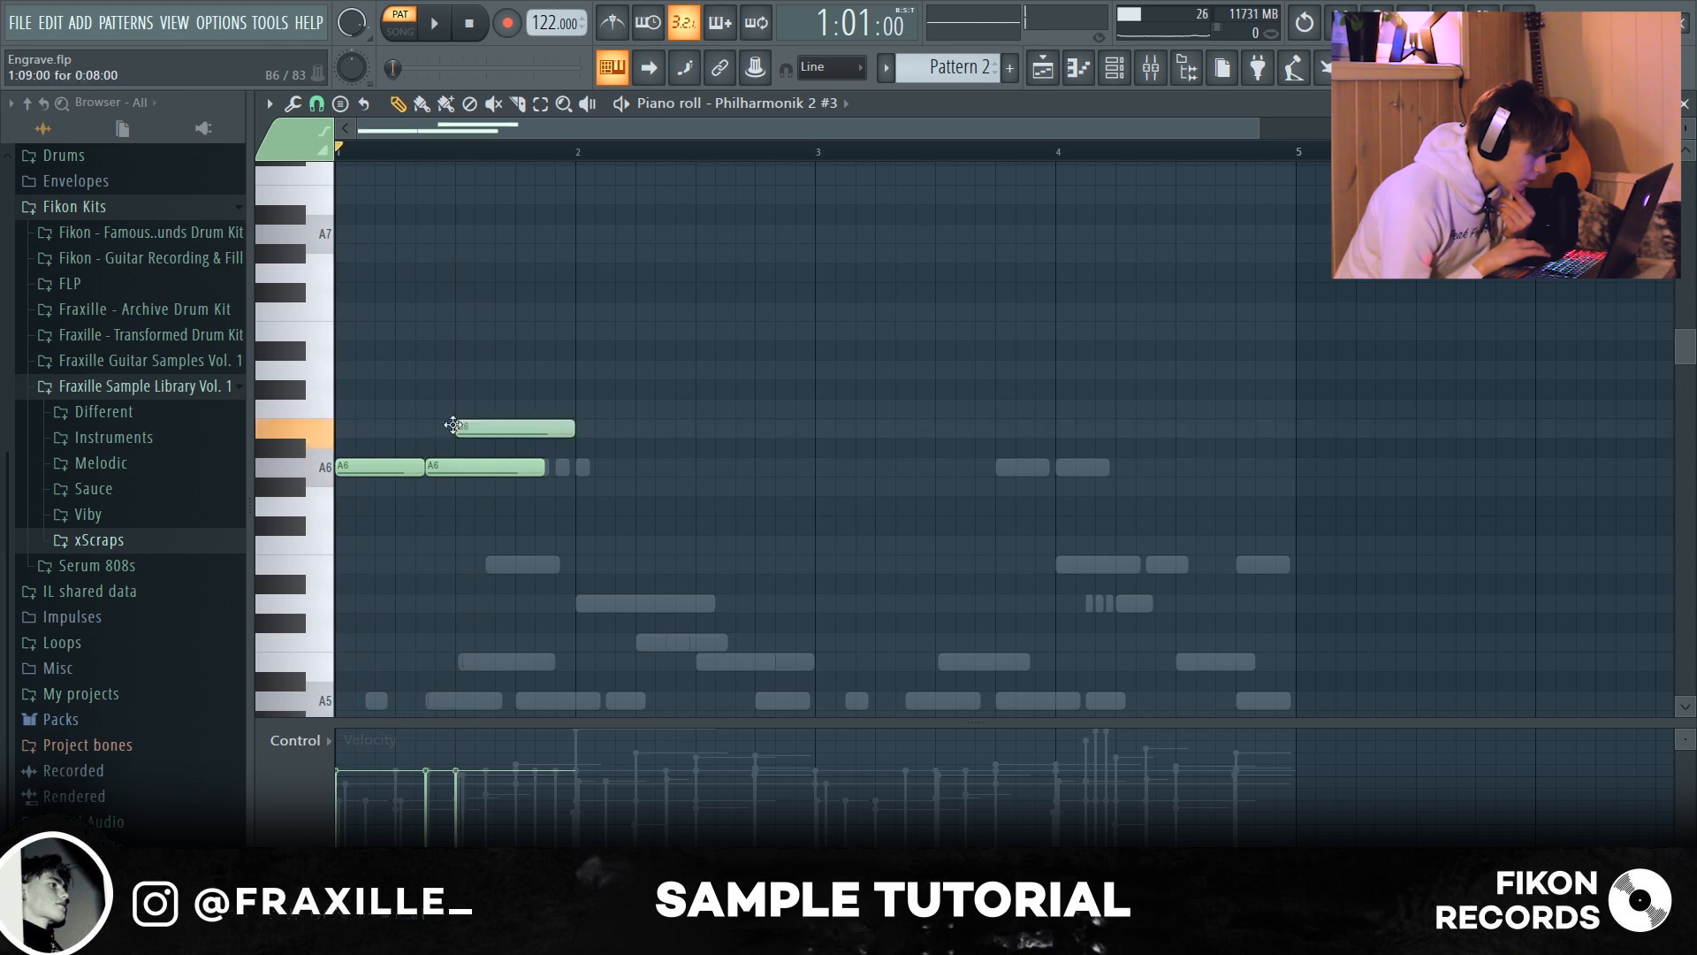
key("space")
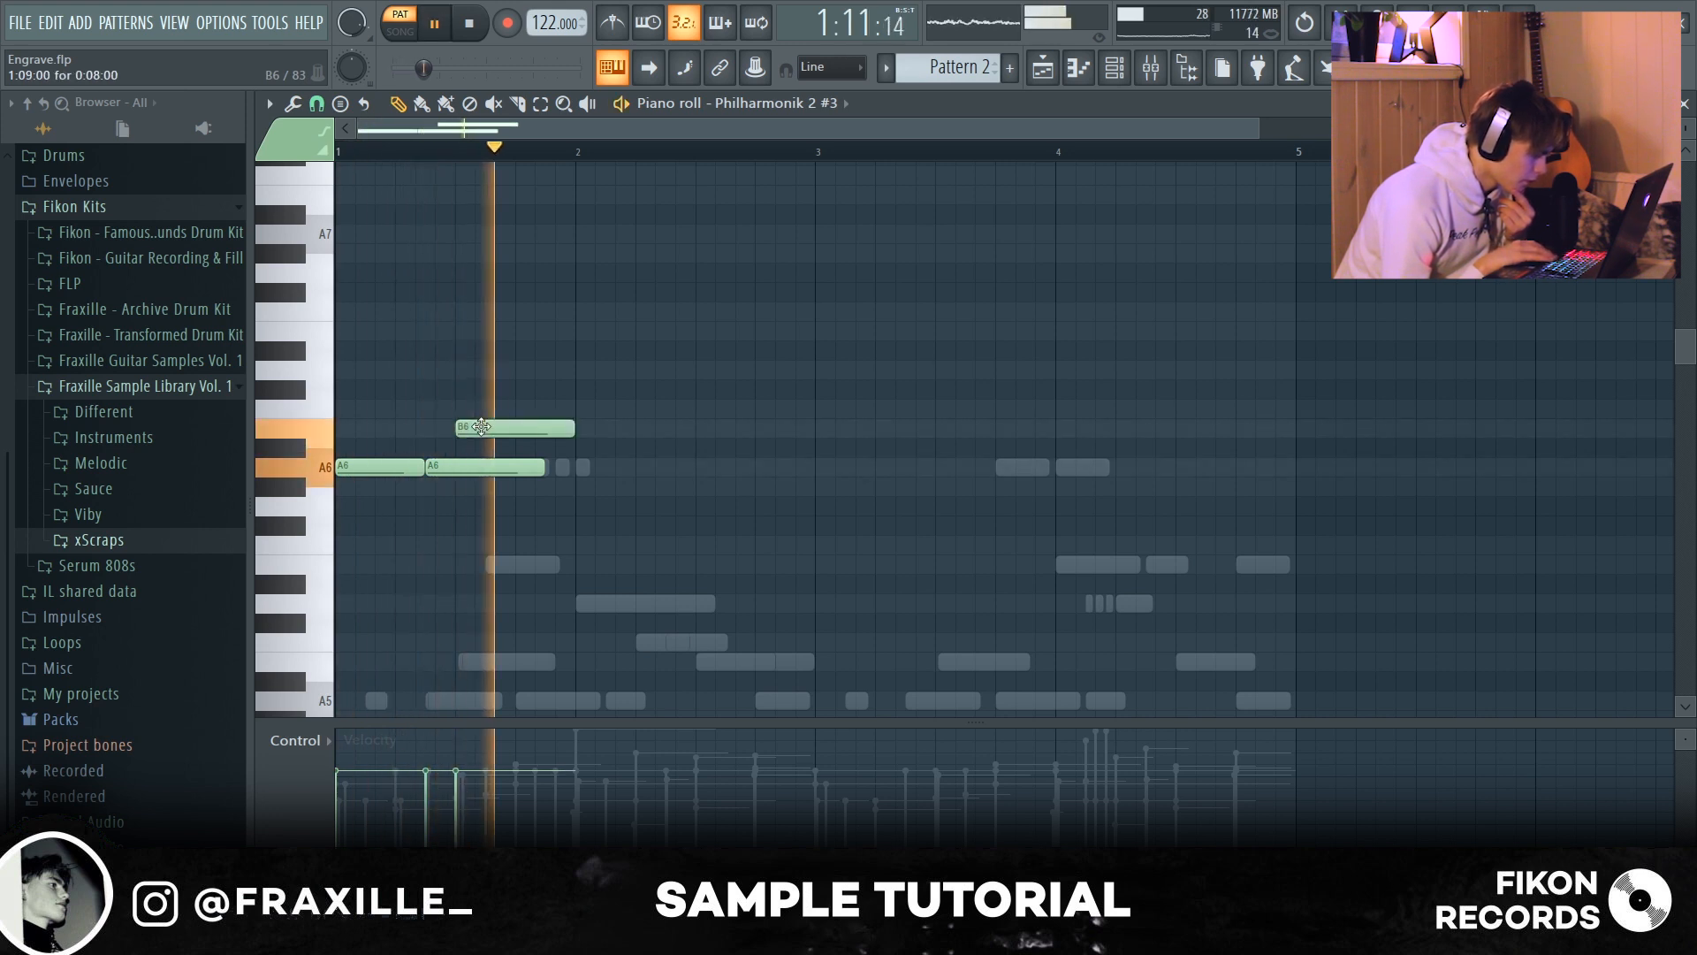
key("space")
Step: Add A6 at step 13 of bar 1, shorten all notes to four steps, and align the B6 to step 9 after a playback
left_click(518, 468)
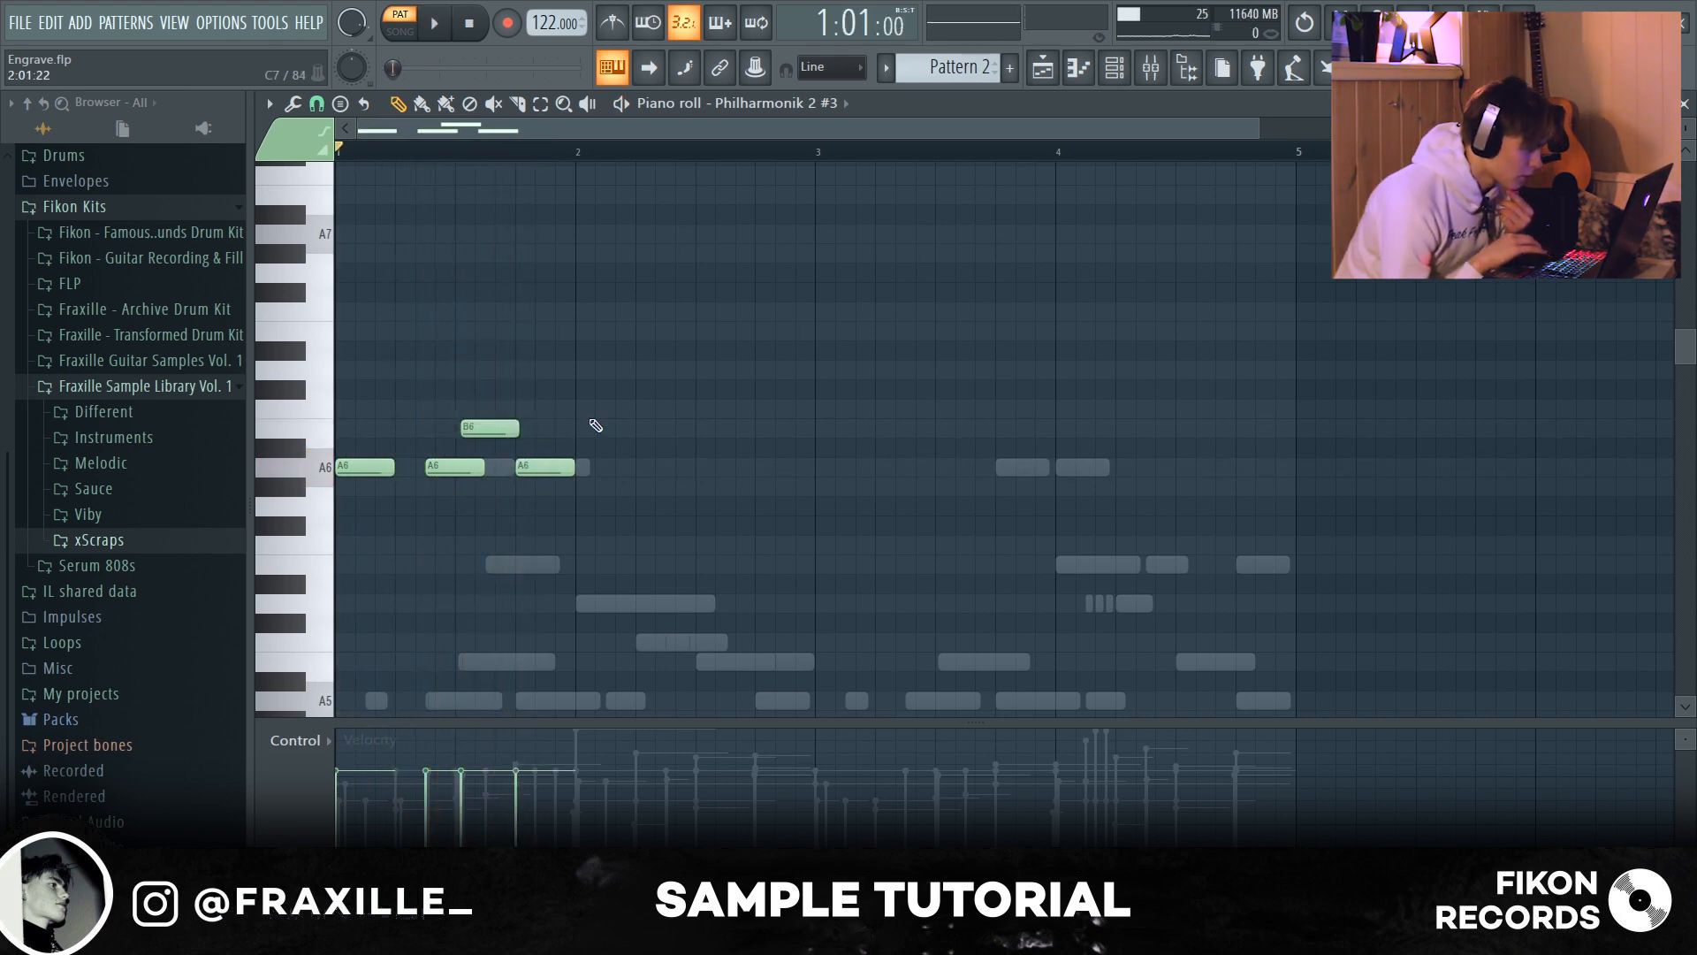
key("space")
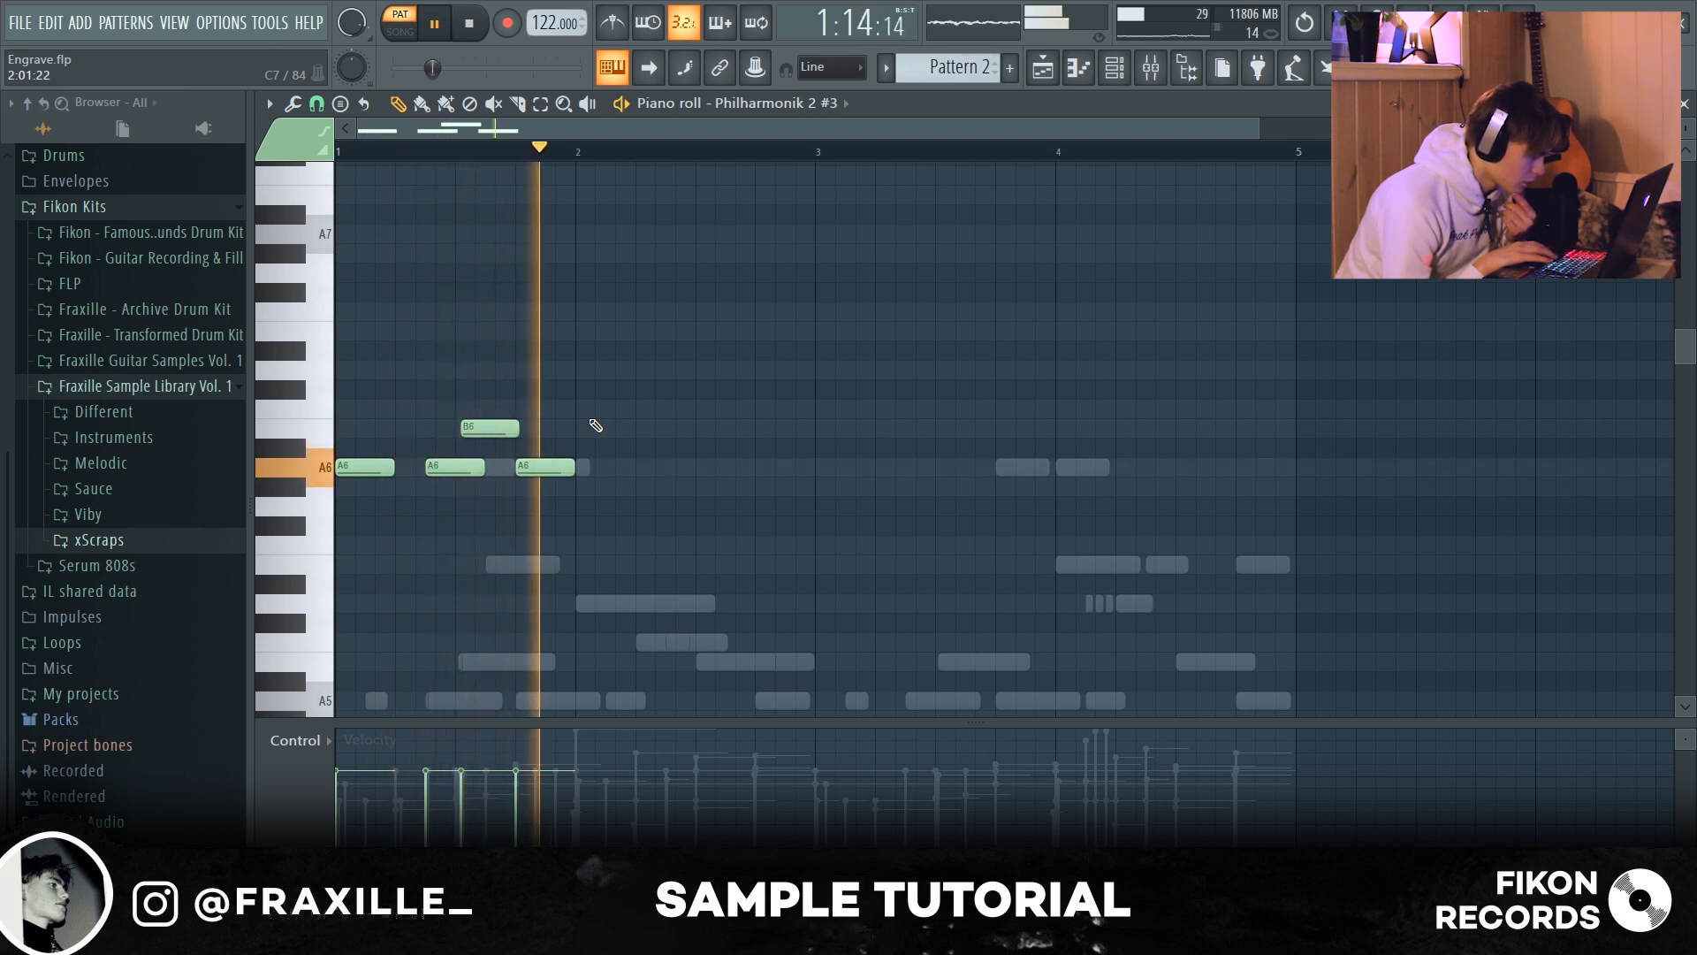
key("space")
left_click_drag(483, 429, 479, 430)
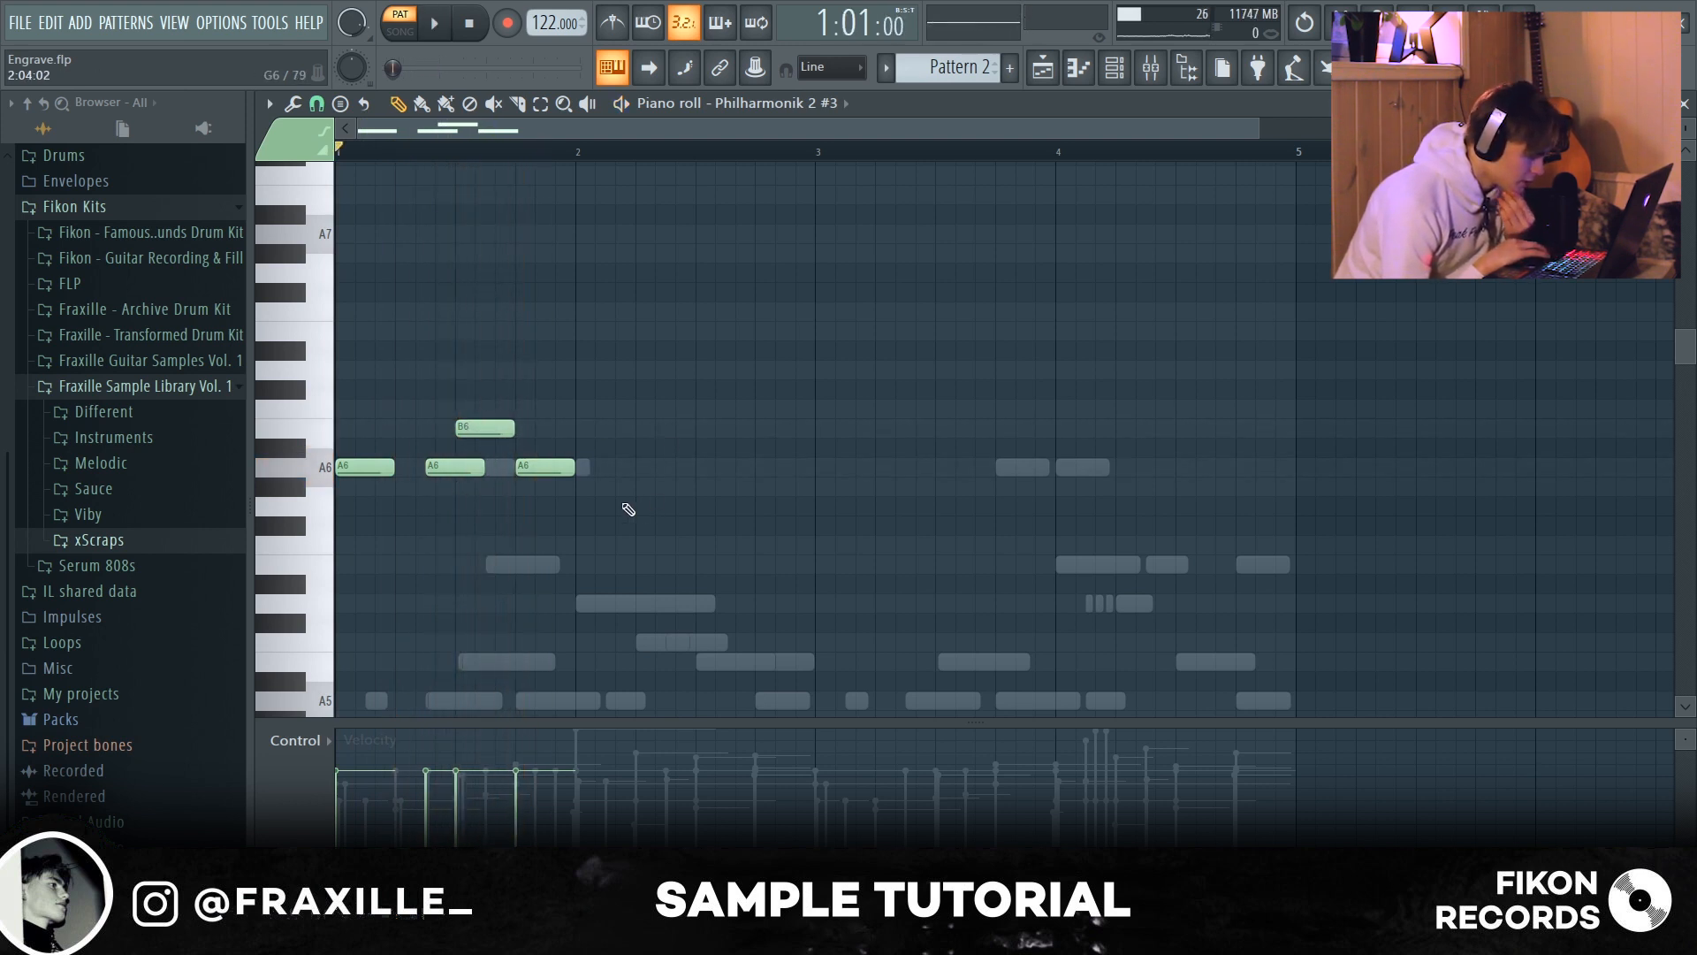
Step: Add A6 at step 1 of bar 2, C7 at step 7 and B6 at step 9, and play the phrase
left_click(583, 468)
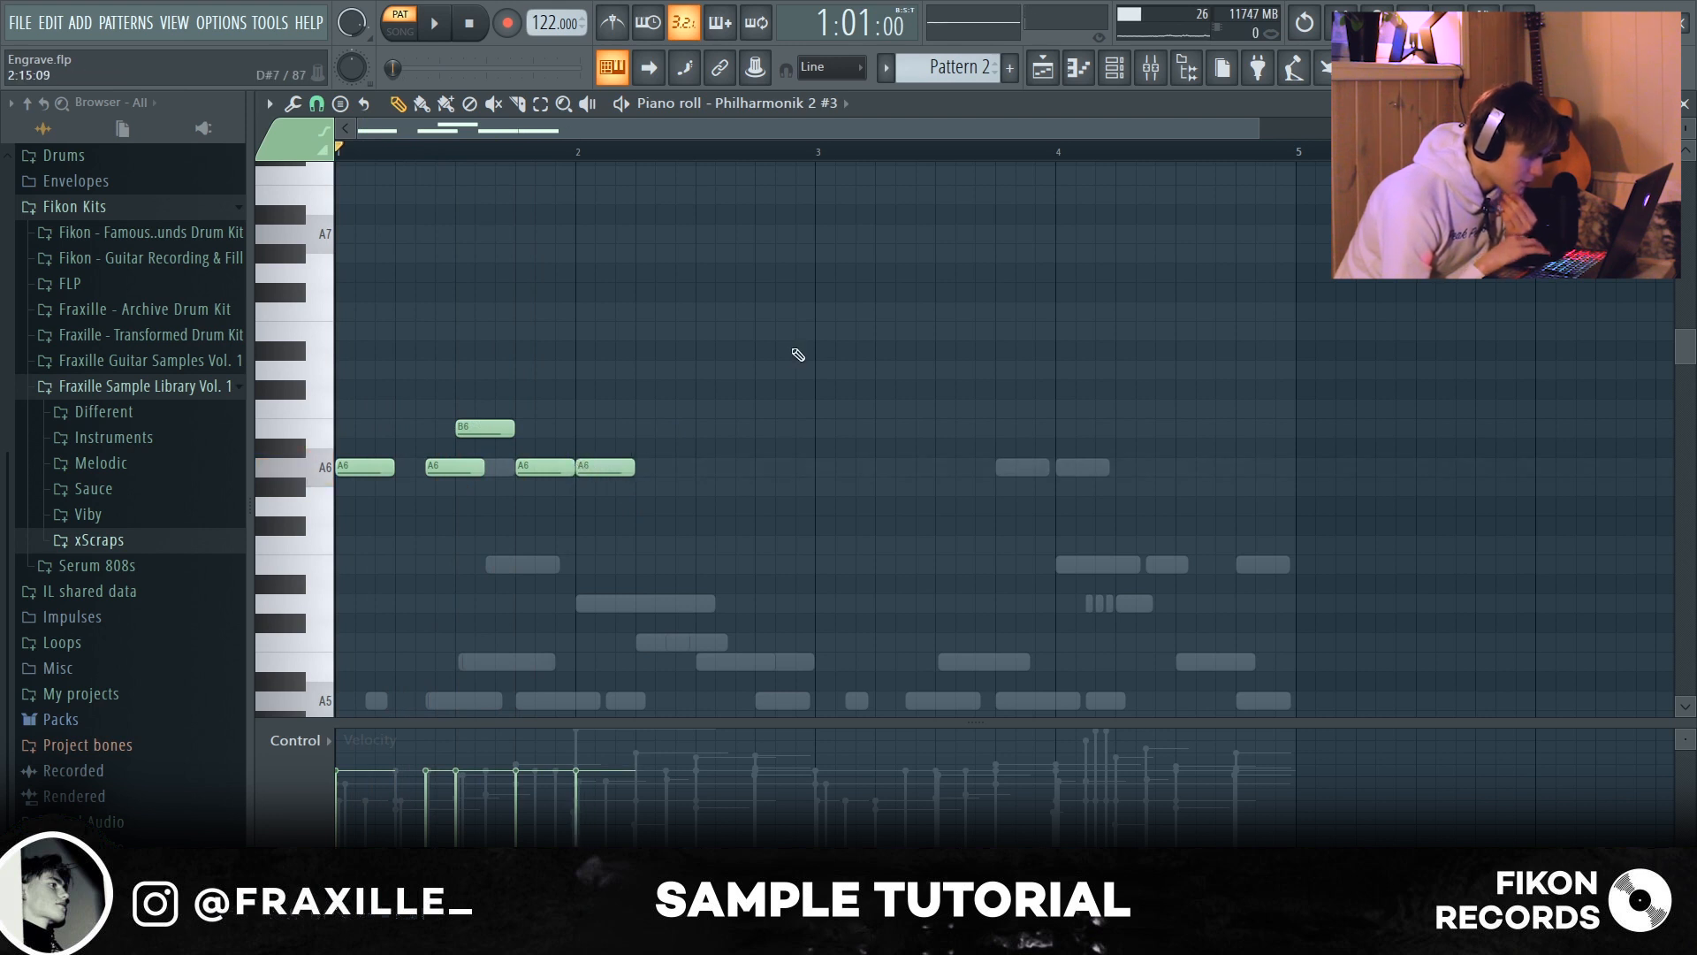
left_click(675, 410)
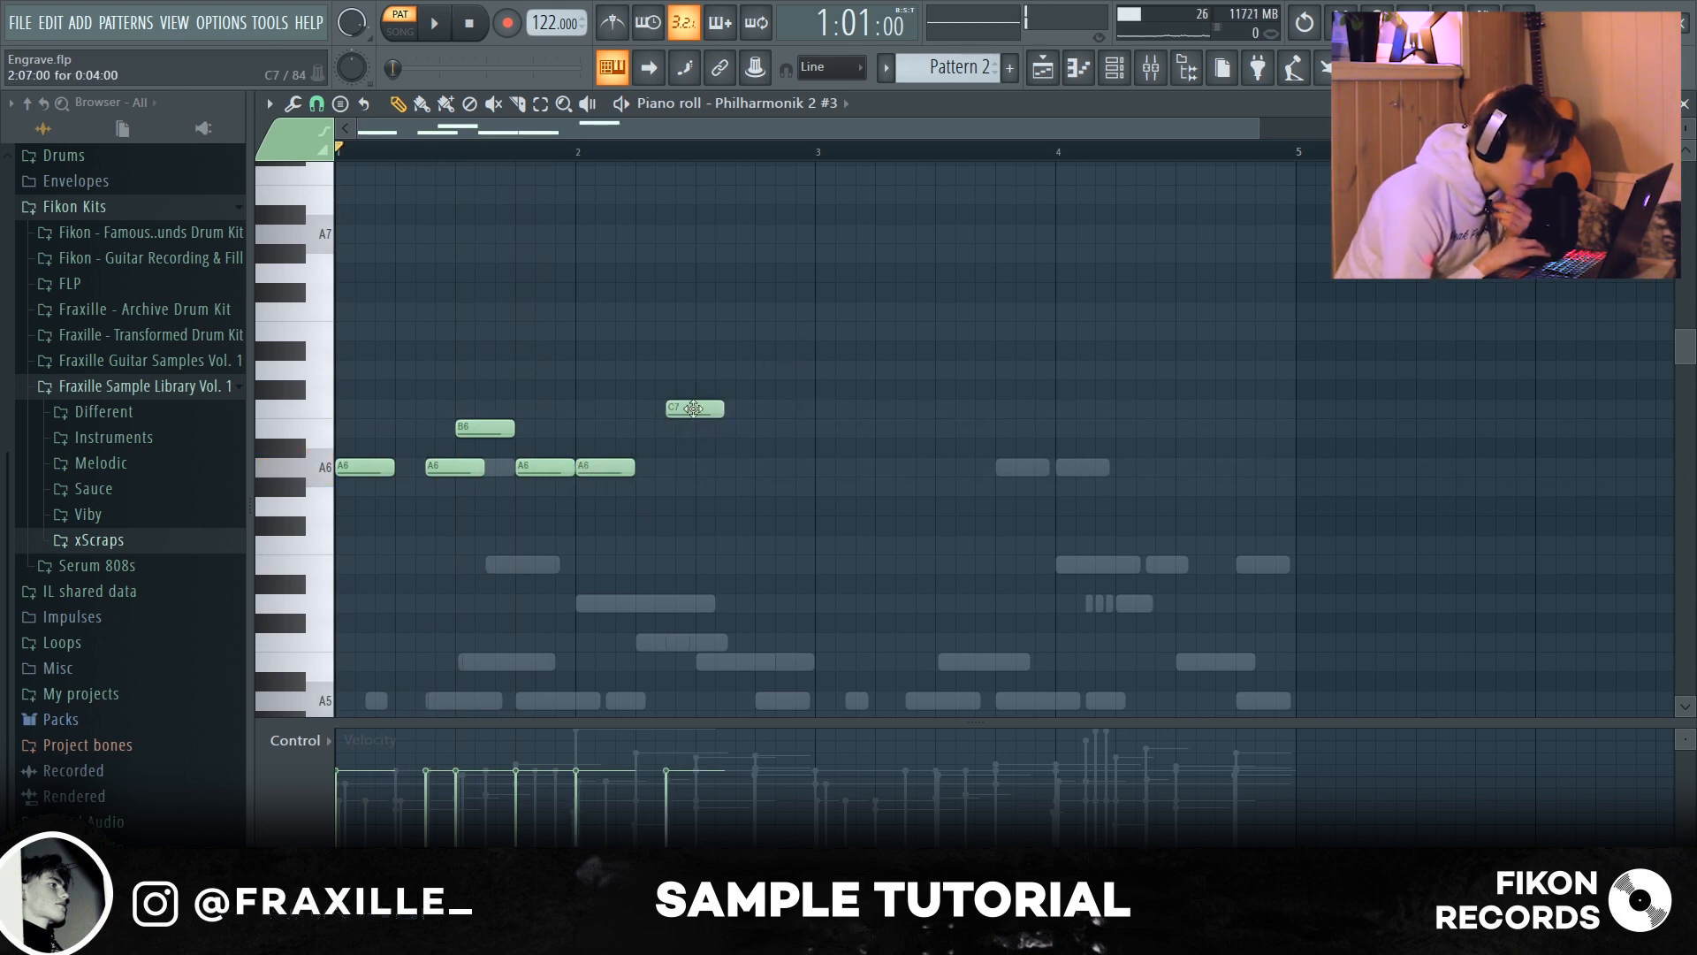
left_click(697, 428)
key("space")
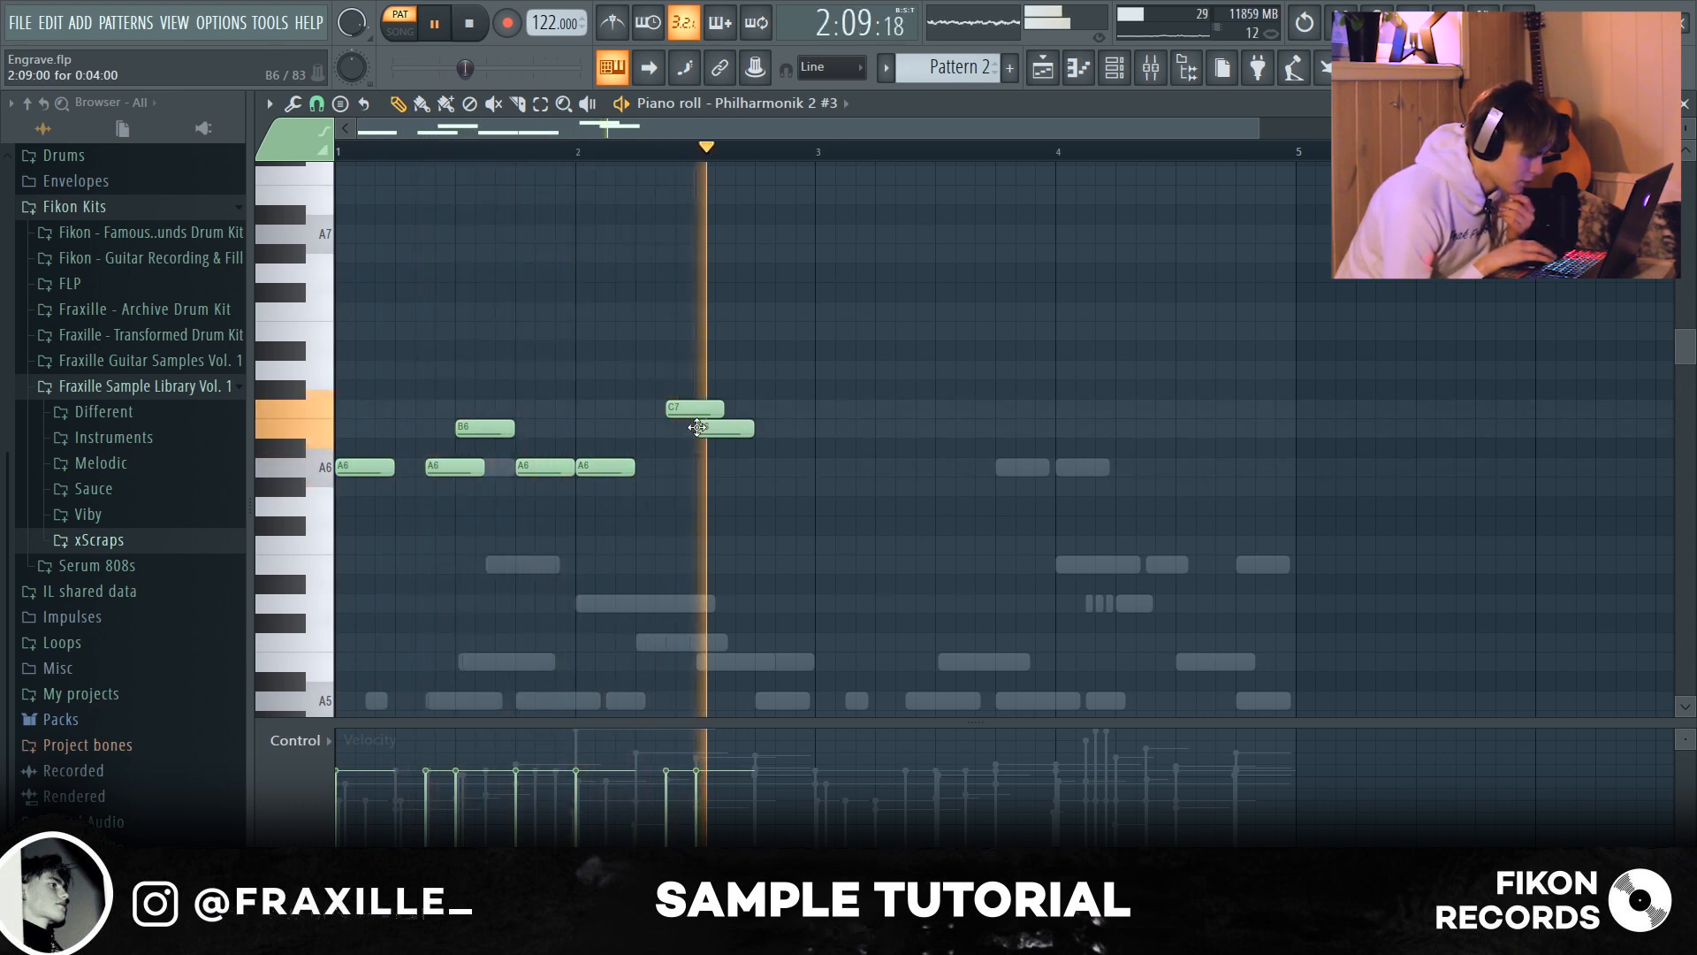
key("space")
Step: Complete bar 2 with A6 at step 13 and duplicate the two-bar phrase into bars 3 and 4
left_click(802, 468)
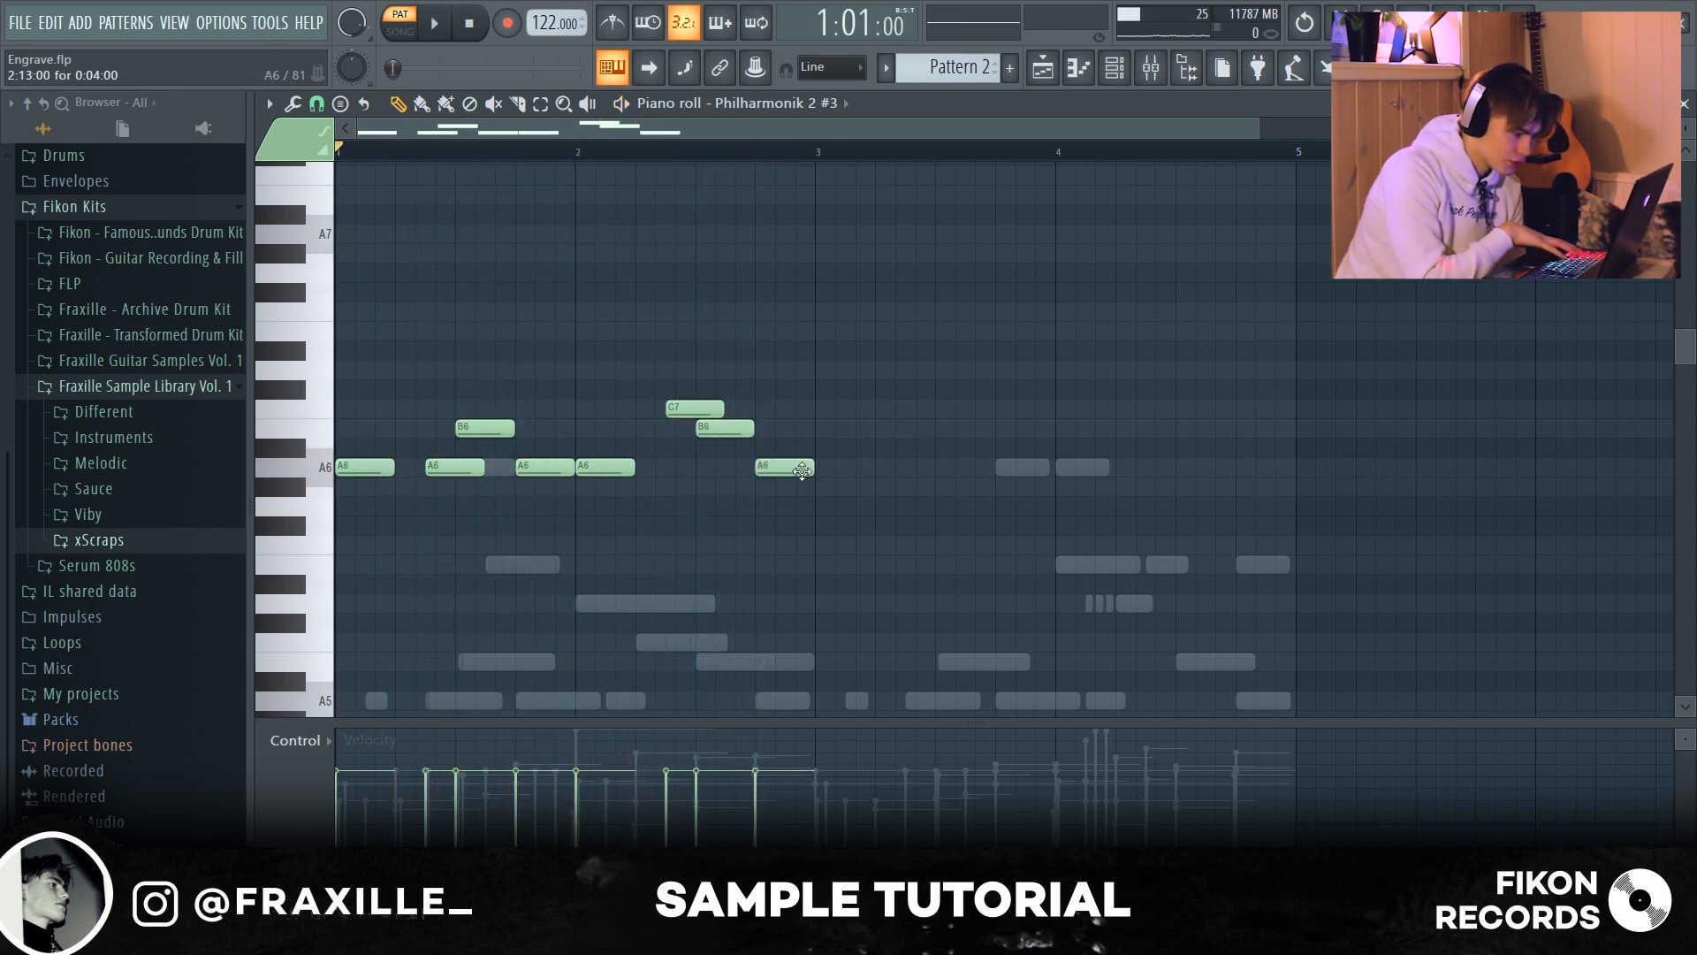
key("ctrl+b")
key("ctrl+d")
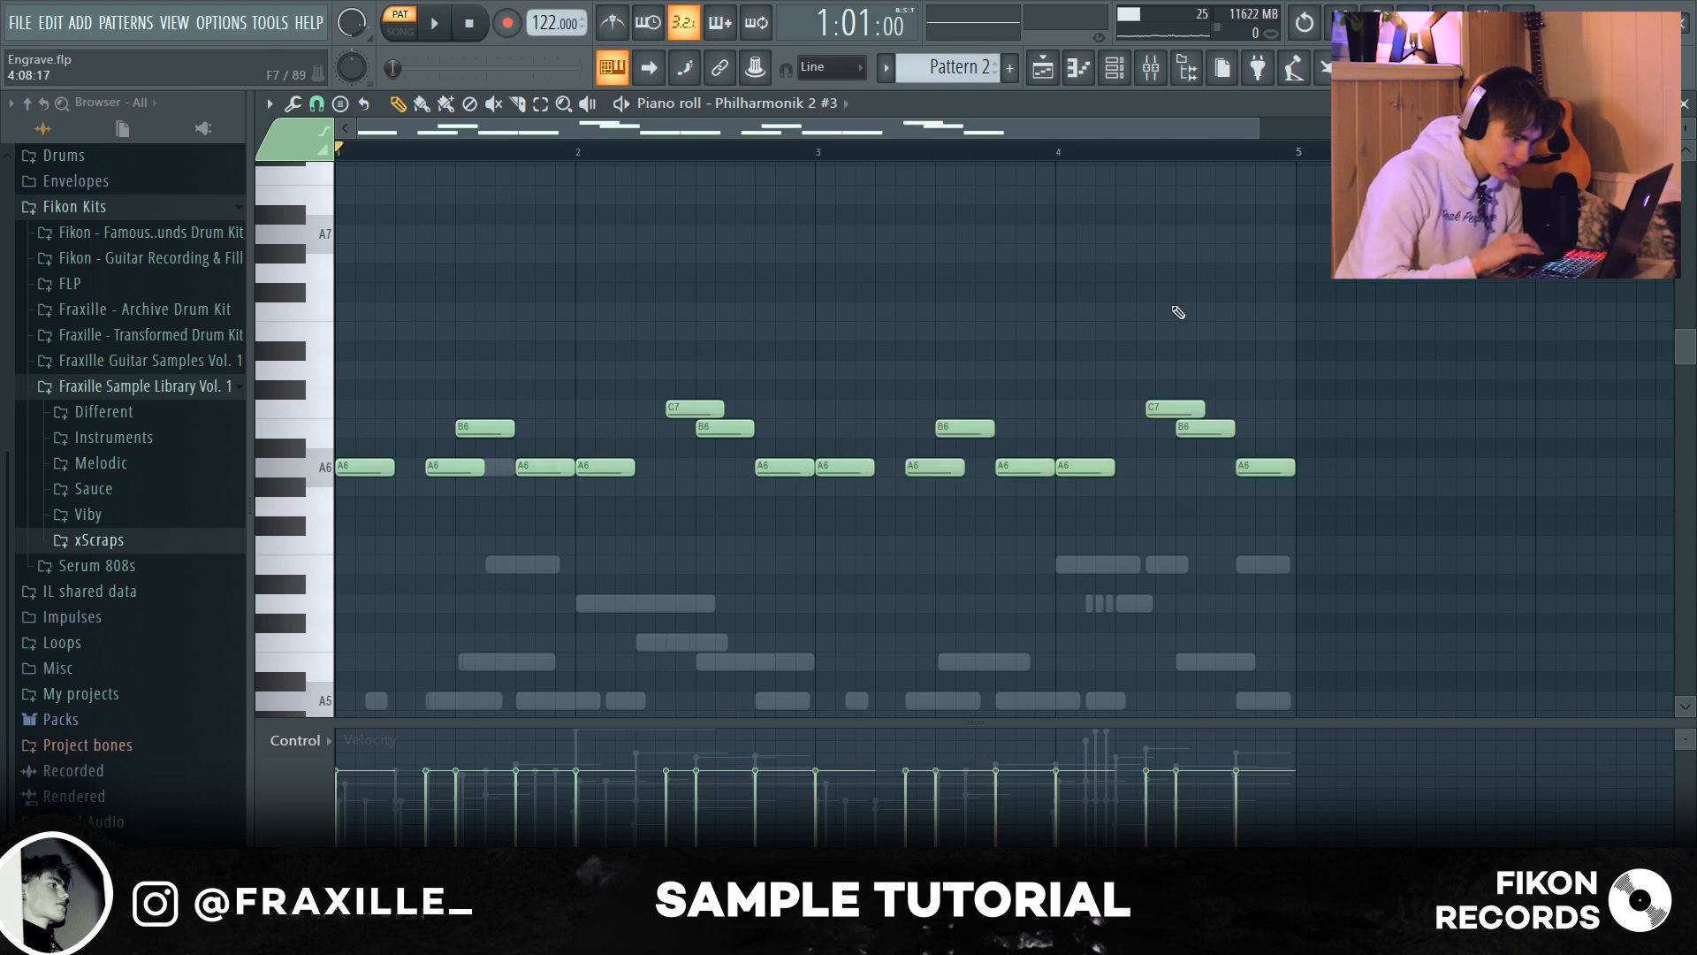
Step: Raise the C7 in bar 4 to E7 and play the pattern through
left_click_drag(1172, 404, 1161, 332)
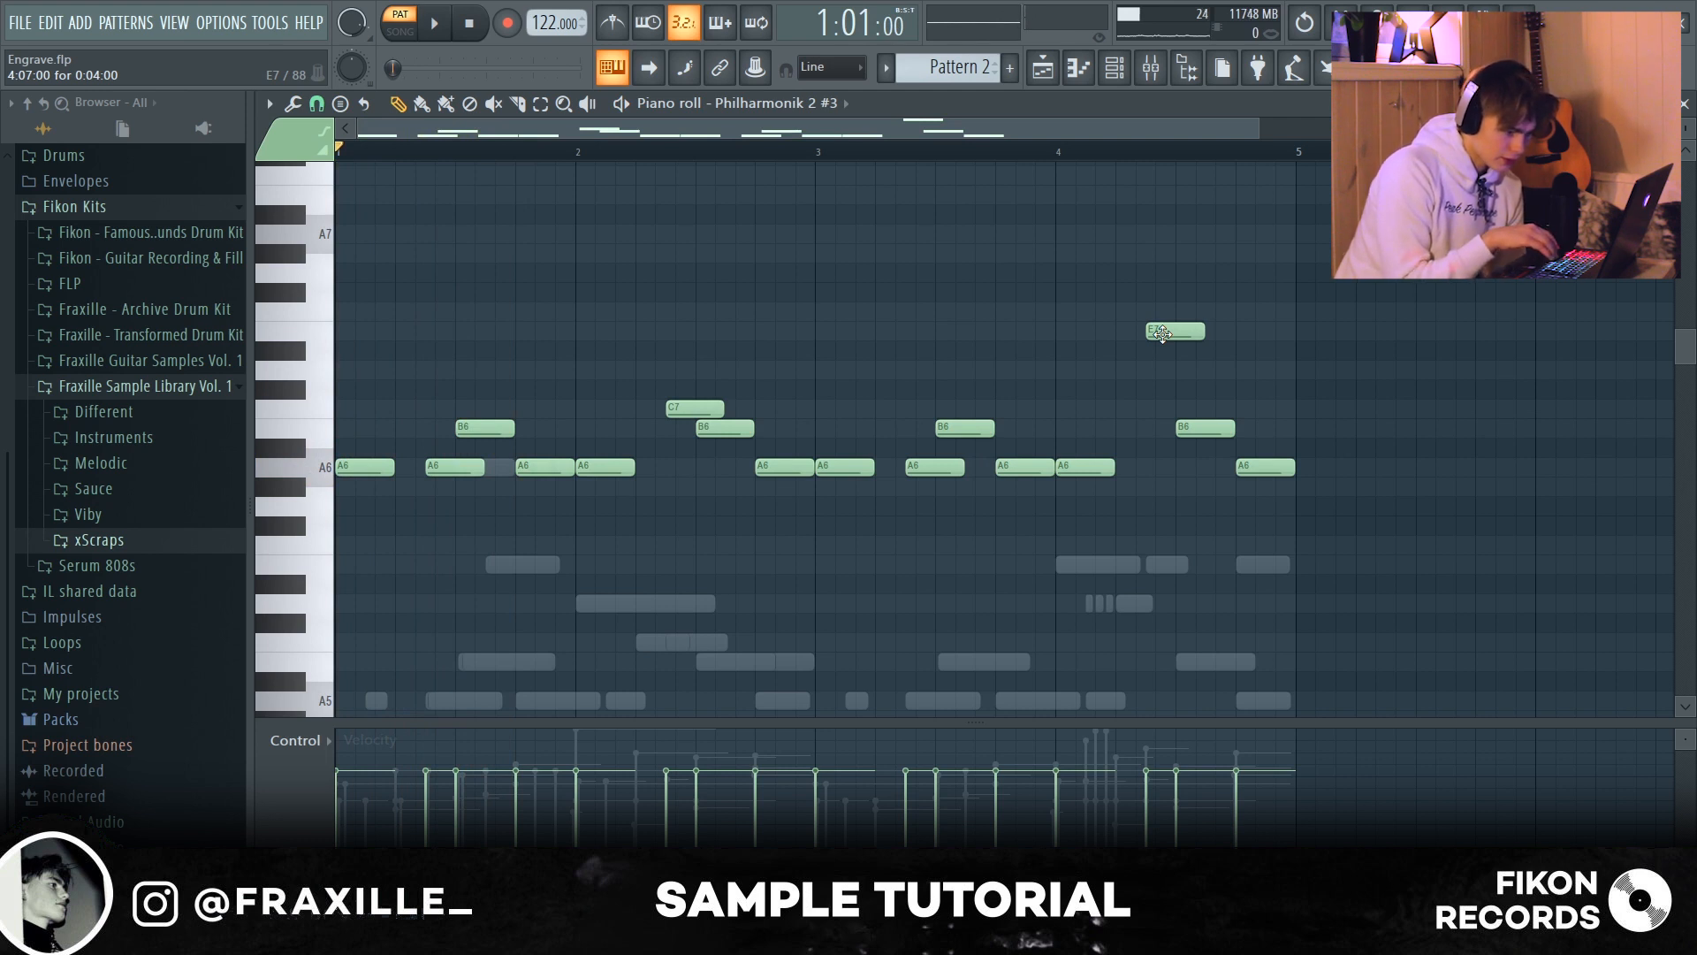
key("space")
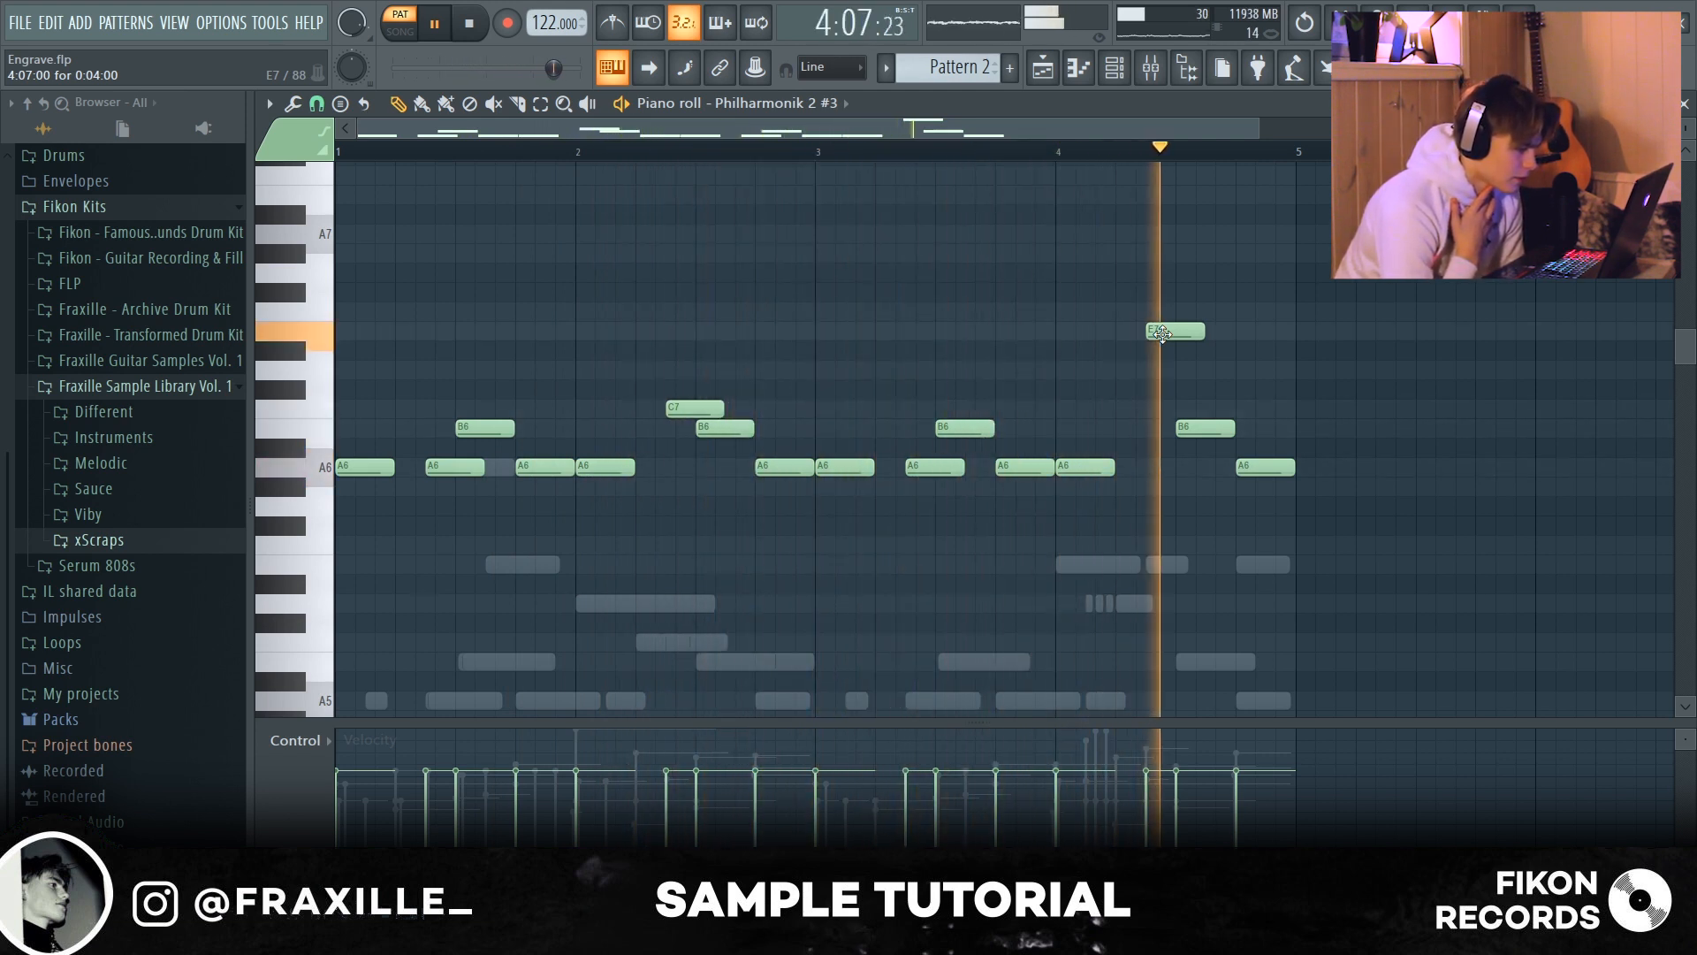
key("space")
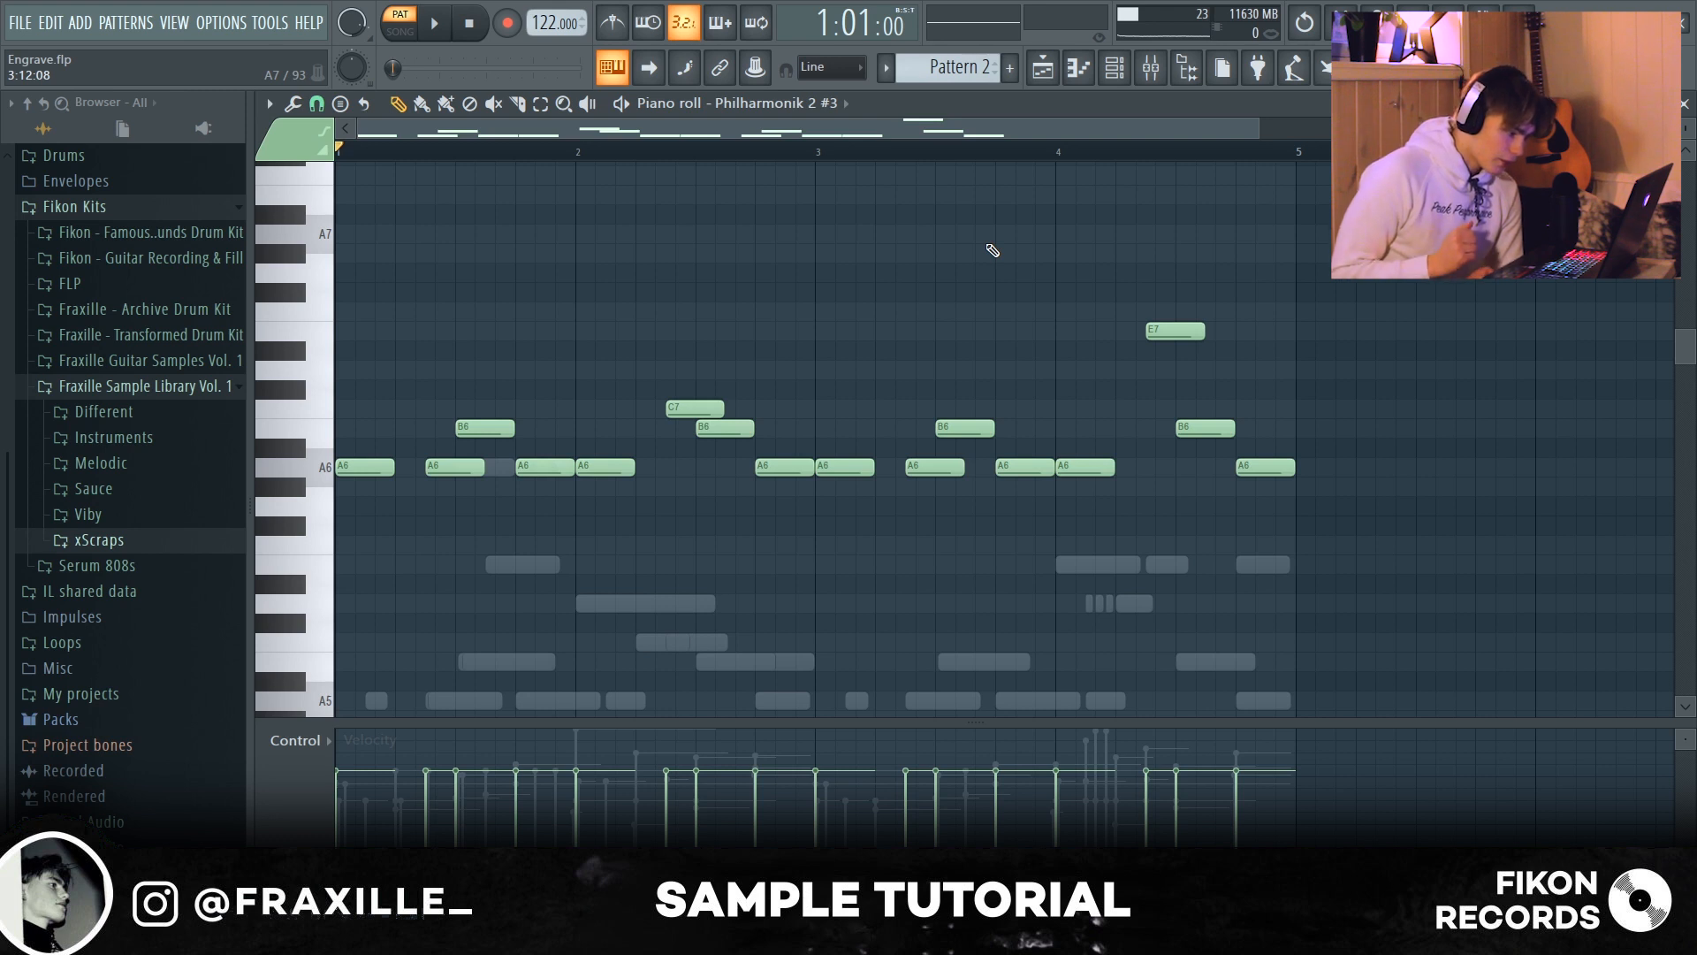
Step: Open the mixer and compare the soloed Insert 1 with its effects bypassed and enabled during playback
key("F9")
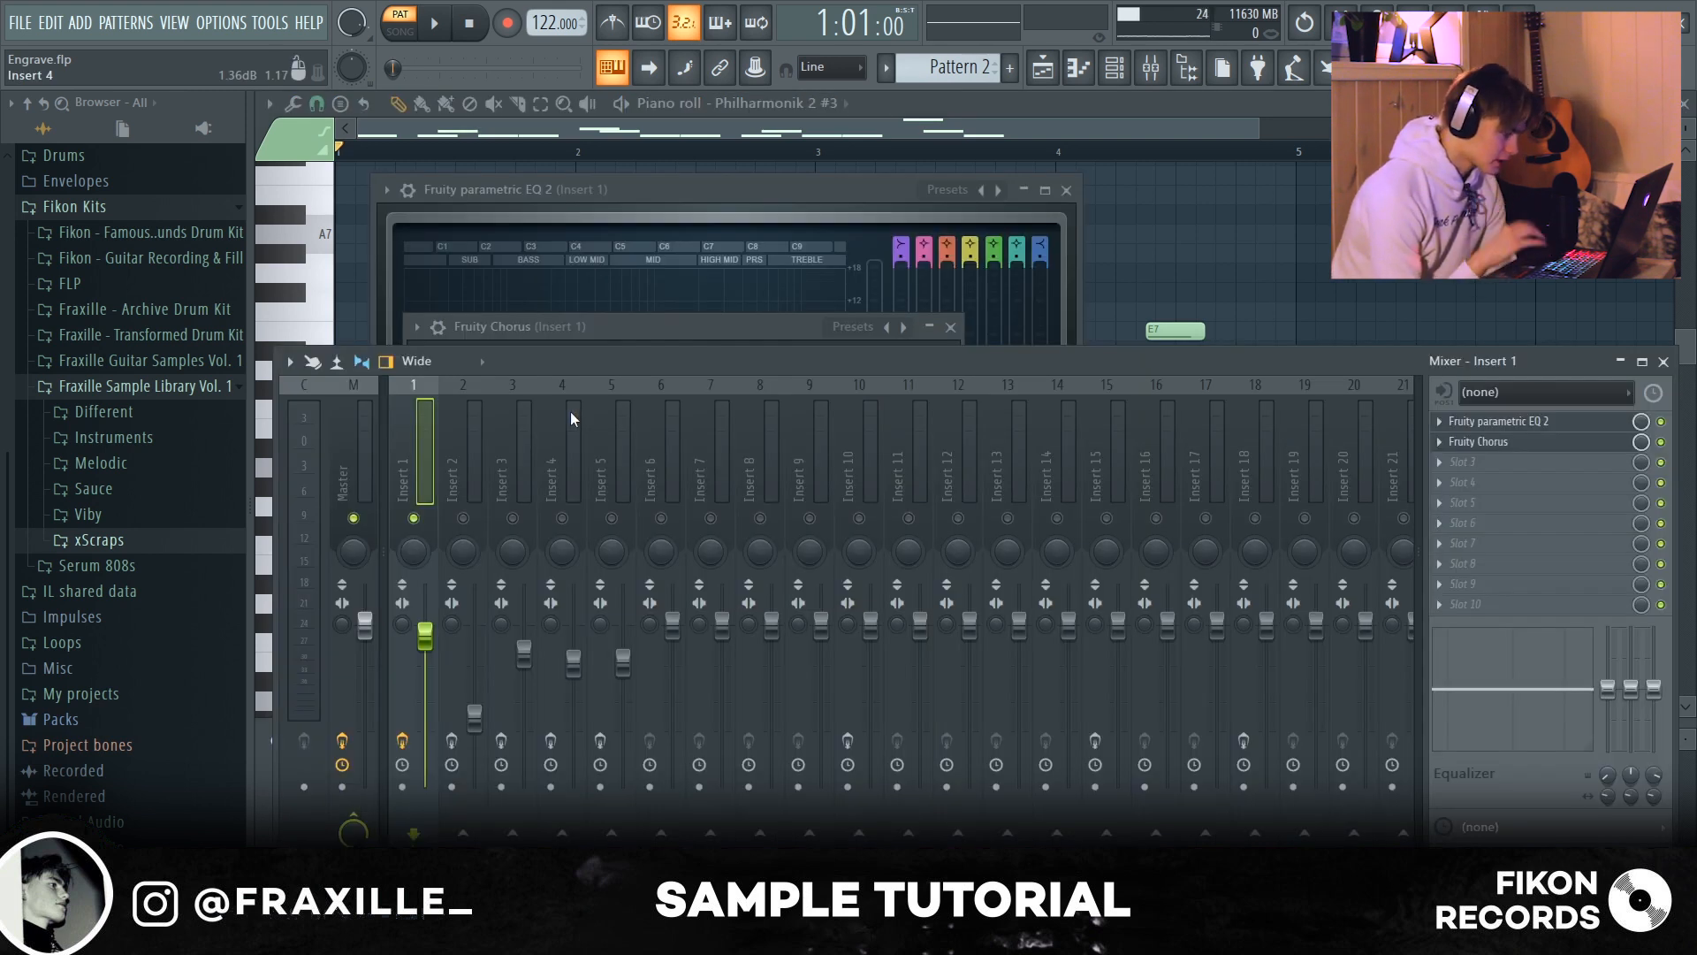
key("space")
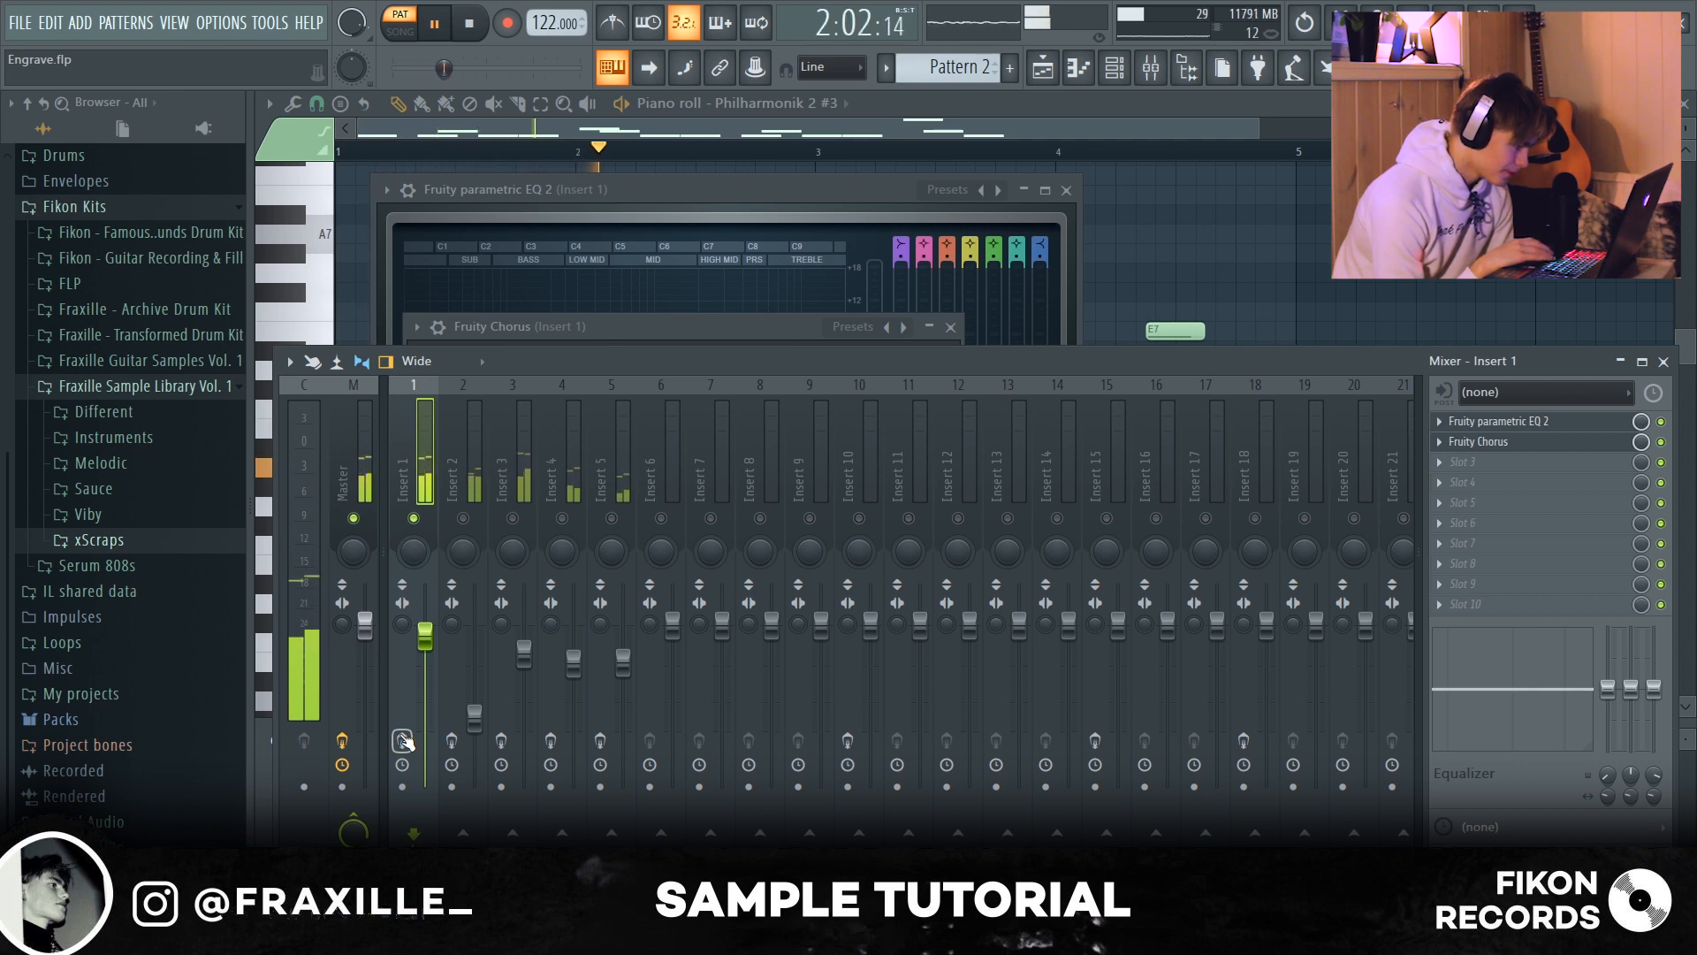
key("space")
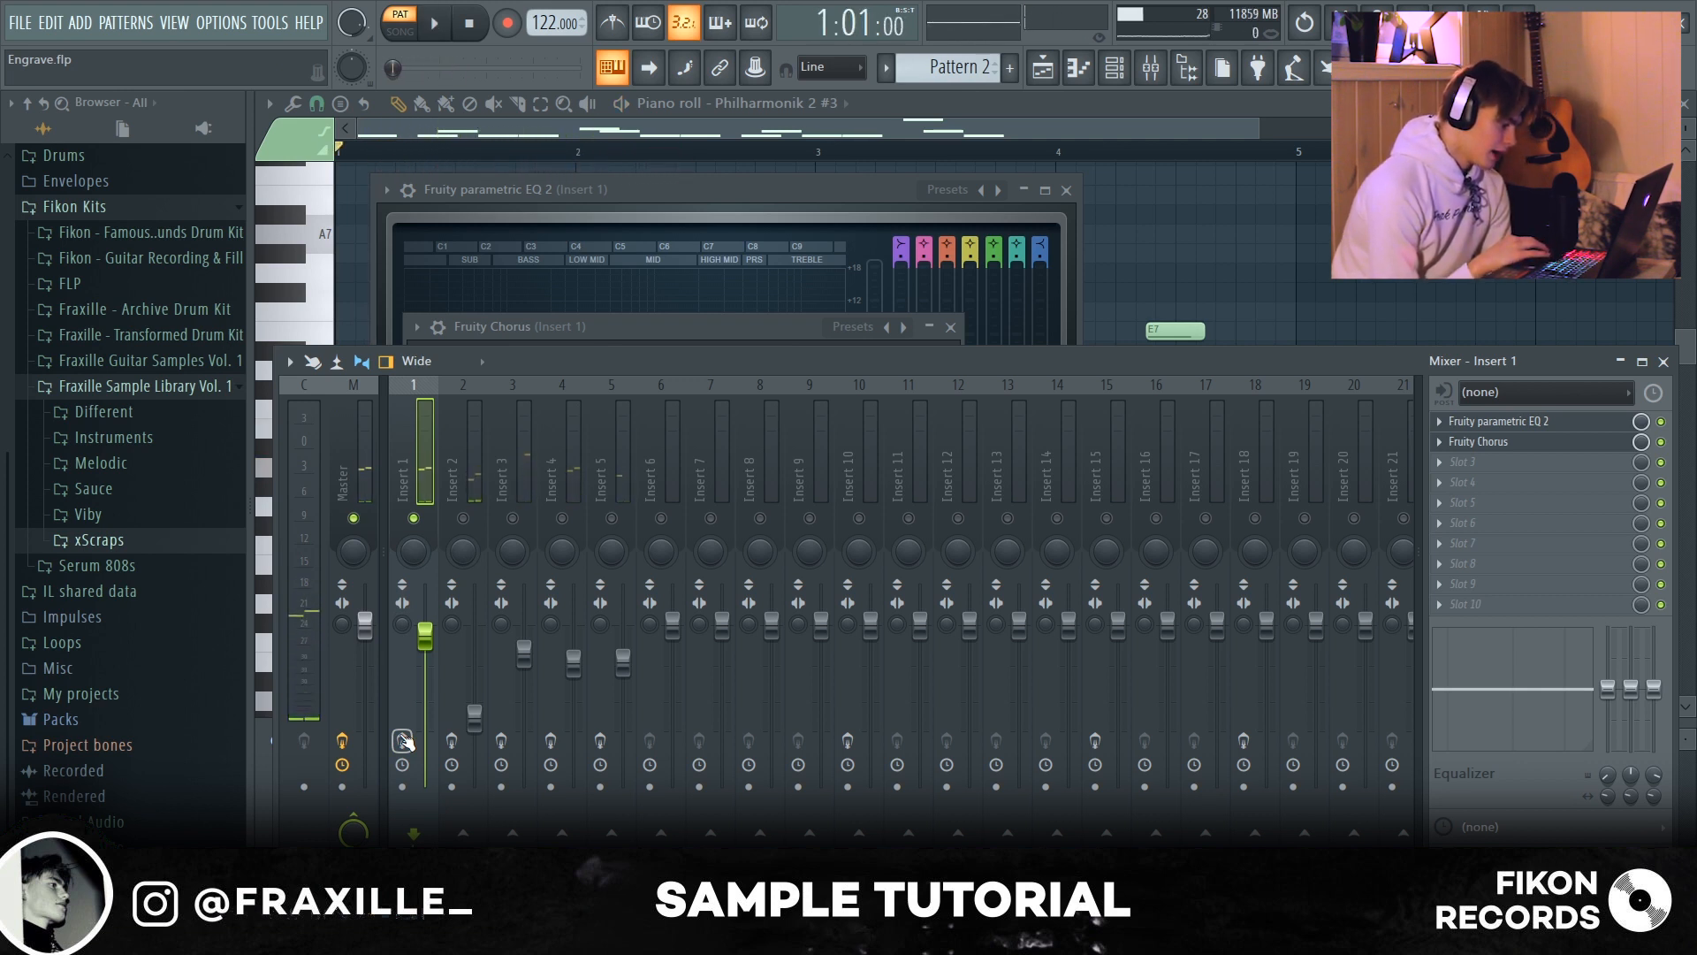
key("space")
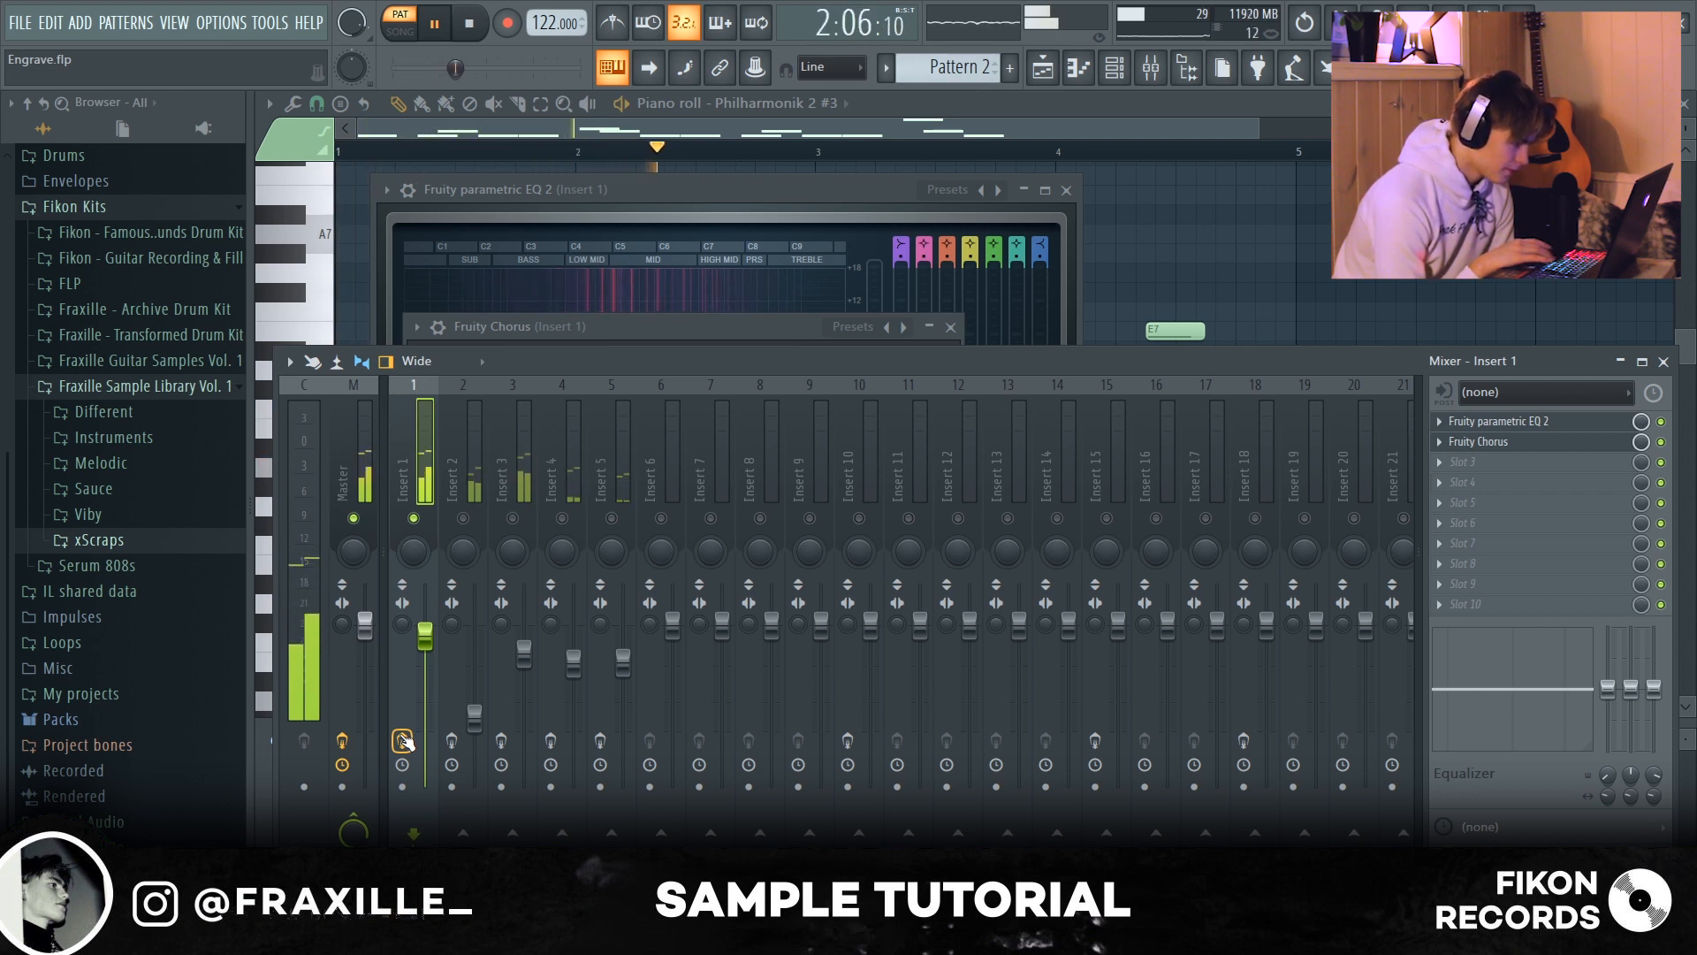
key("space")
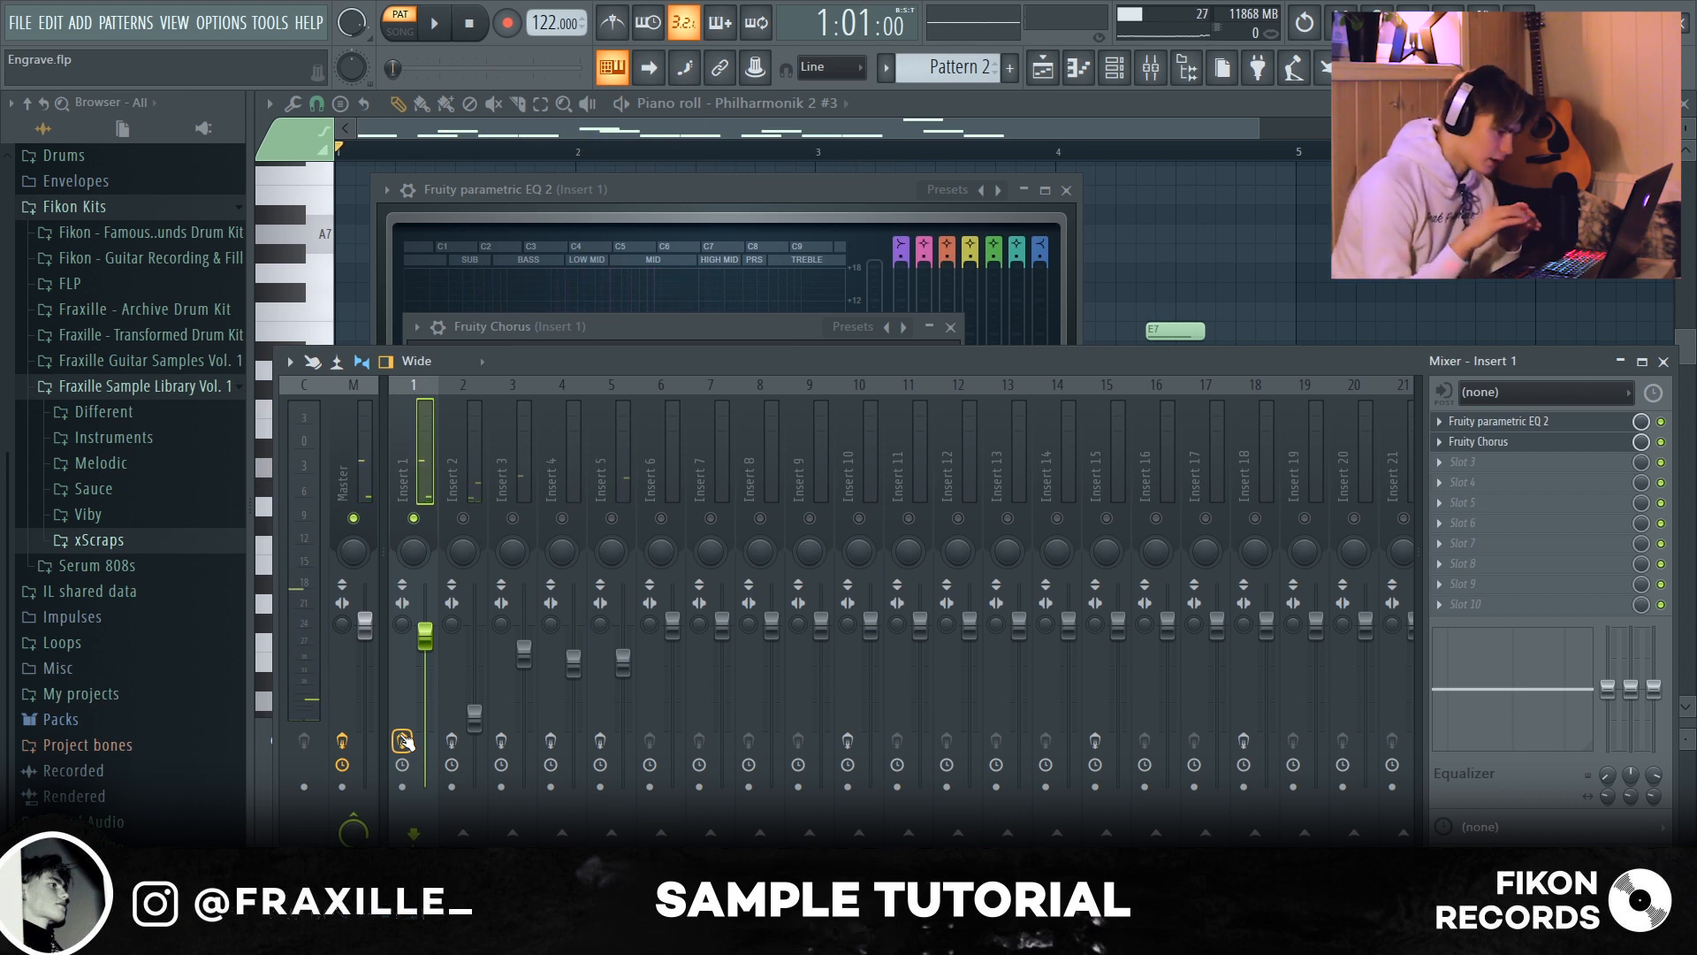
Step: Solo Insert 2 and compare its sound in Pattern 1 with the Fruity Multiband Compressor's mix level turned up and turned down
left_click(522, 515)
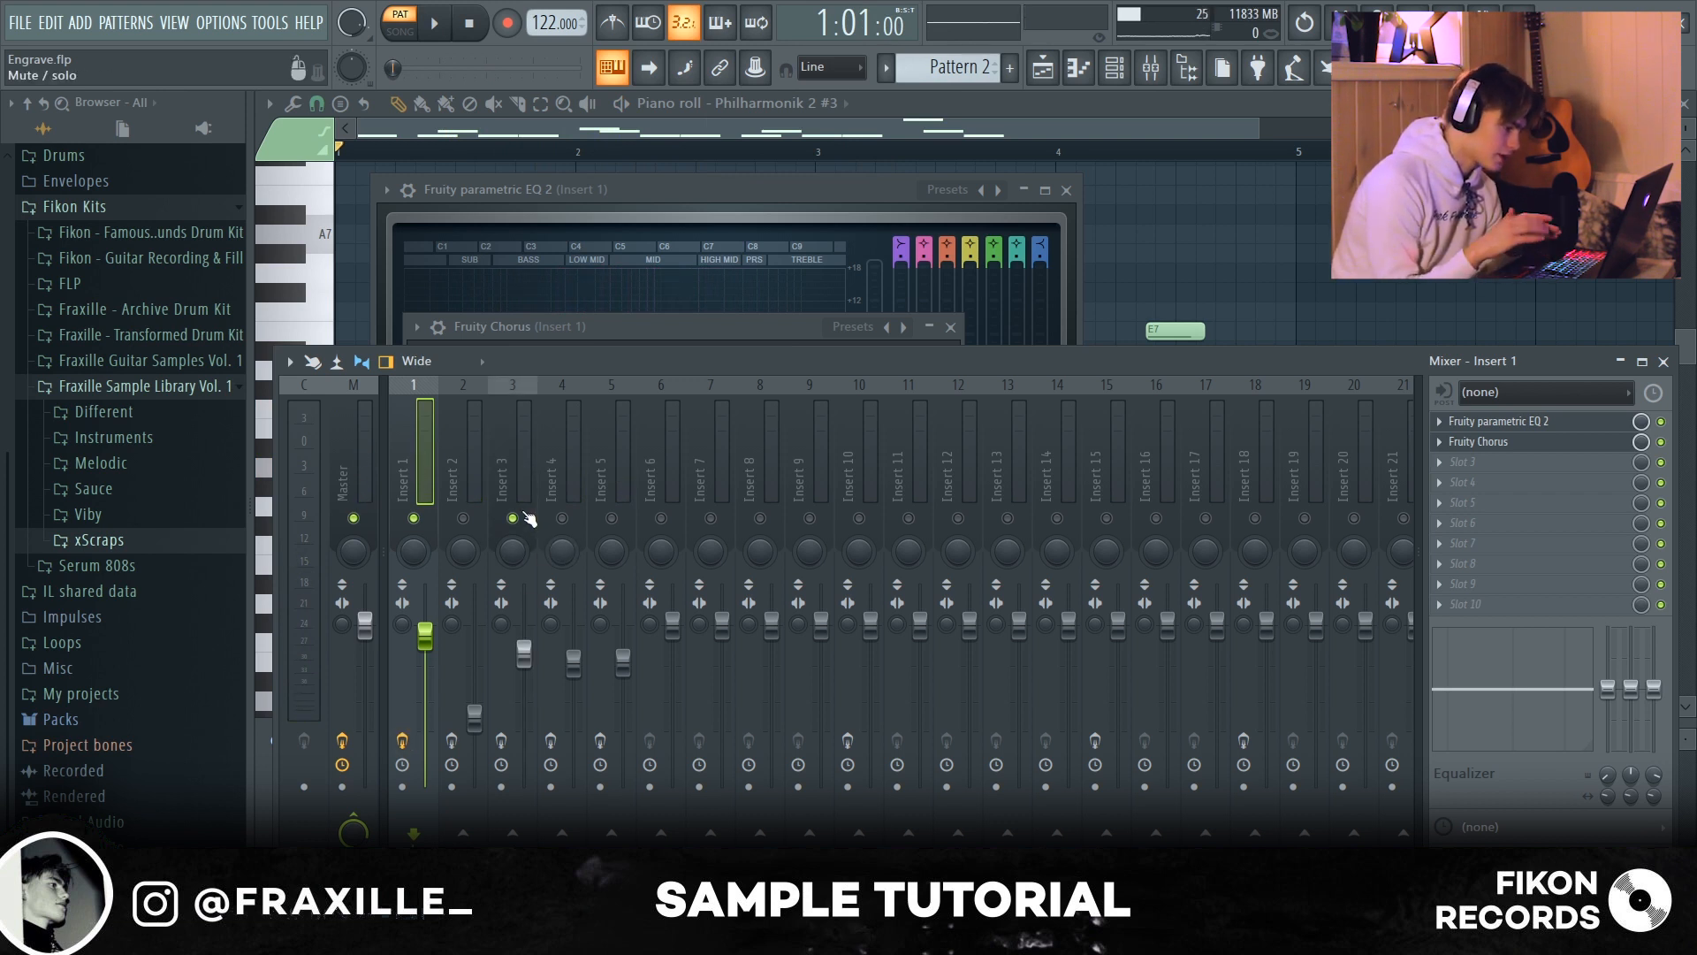
left_click(522, 516)
left_click(478, 476)
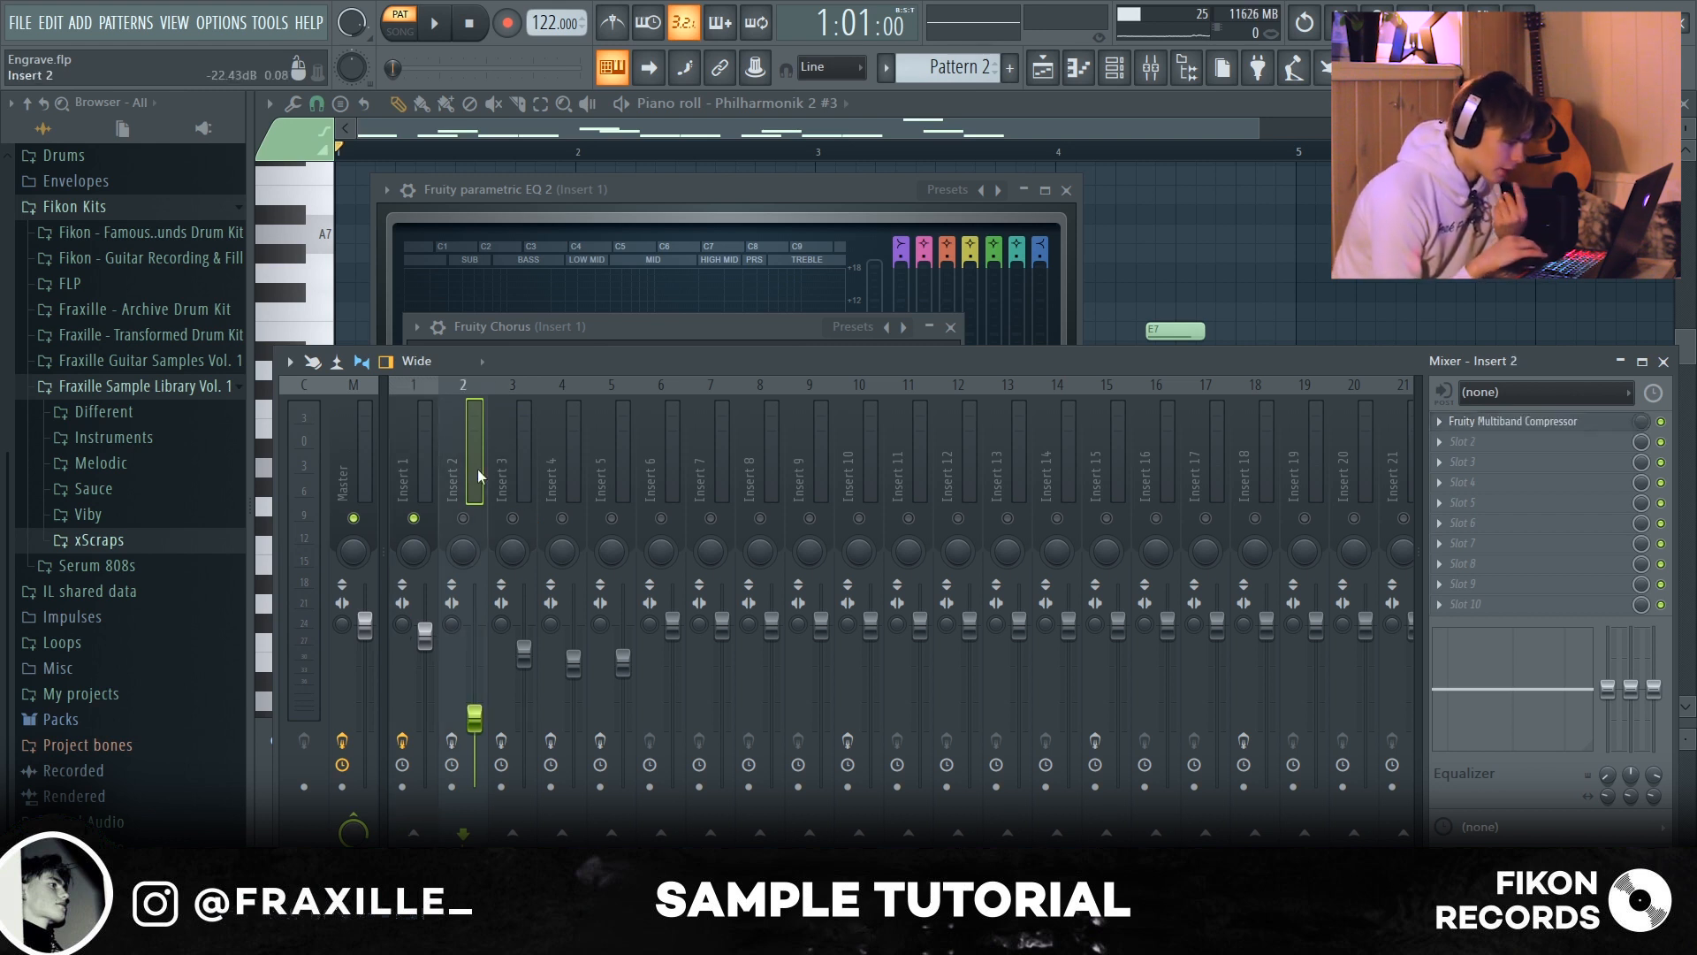
left_click(462, 519, "ctrl")
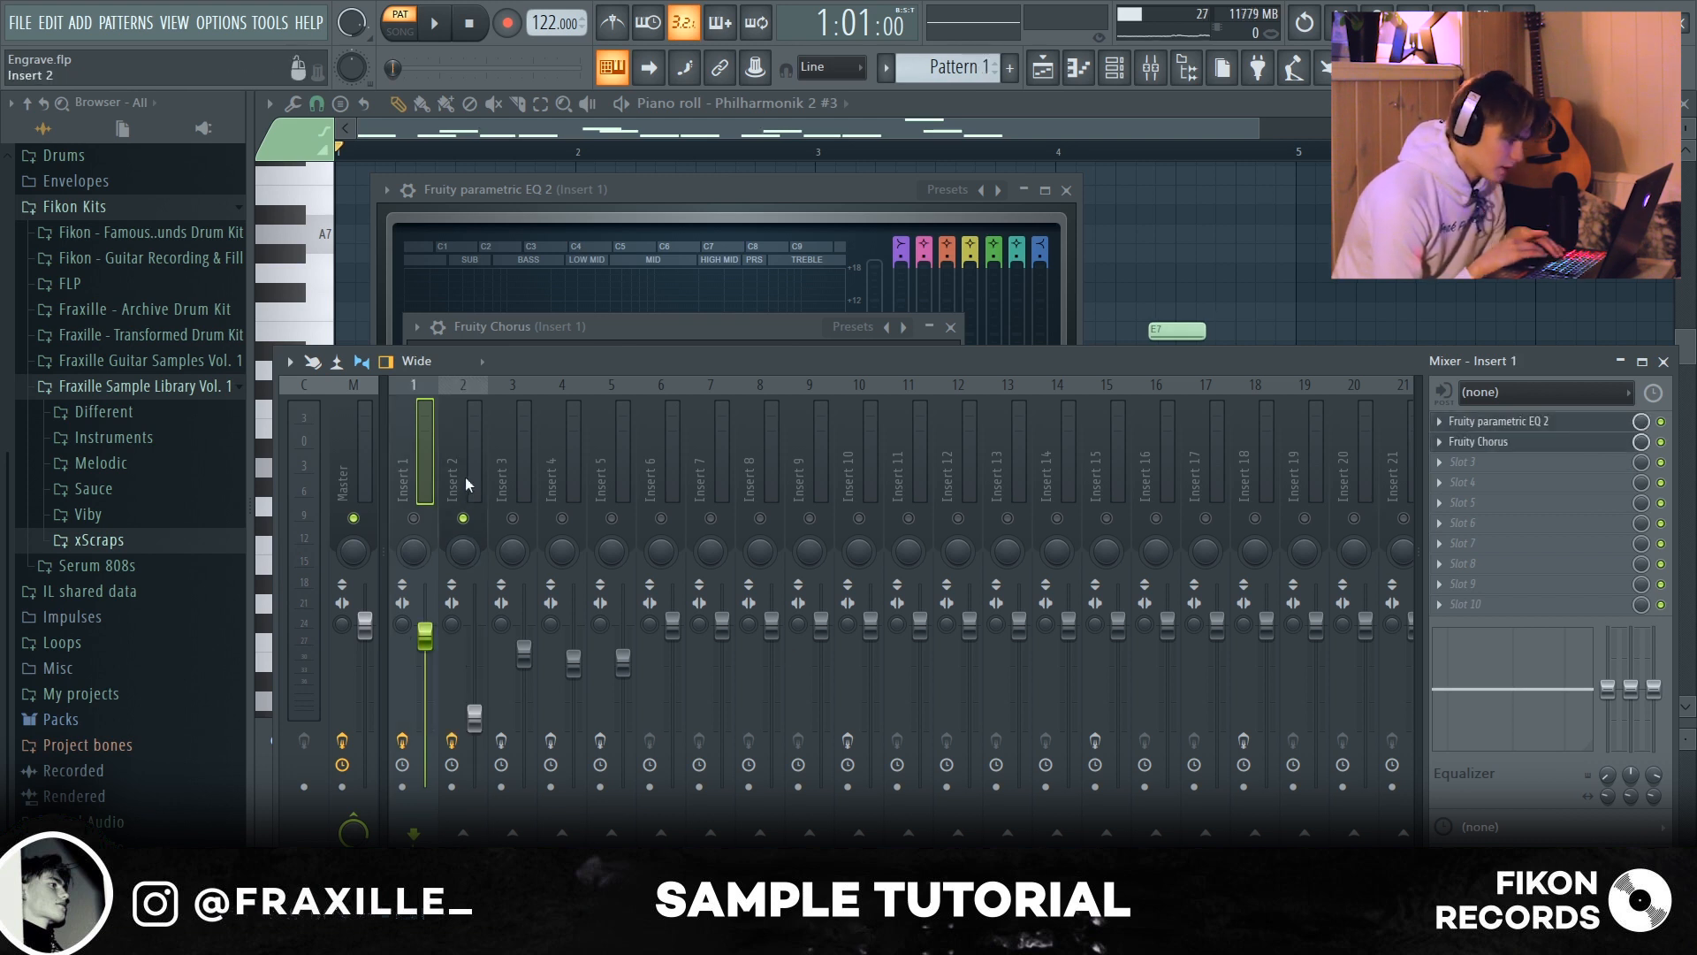
left_click(466, 484)
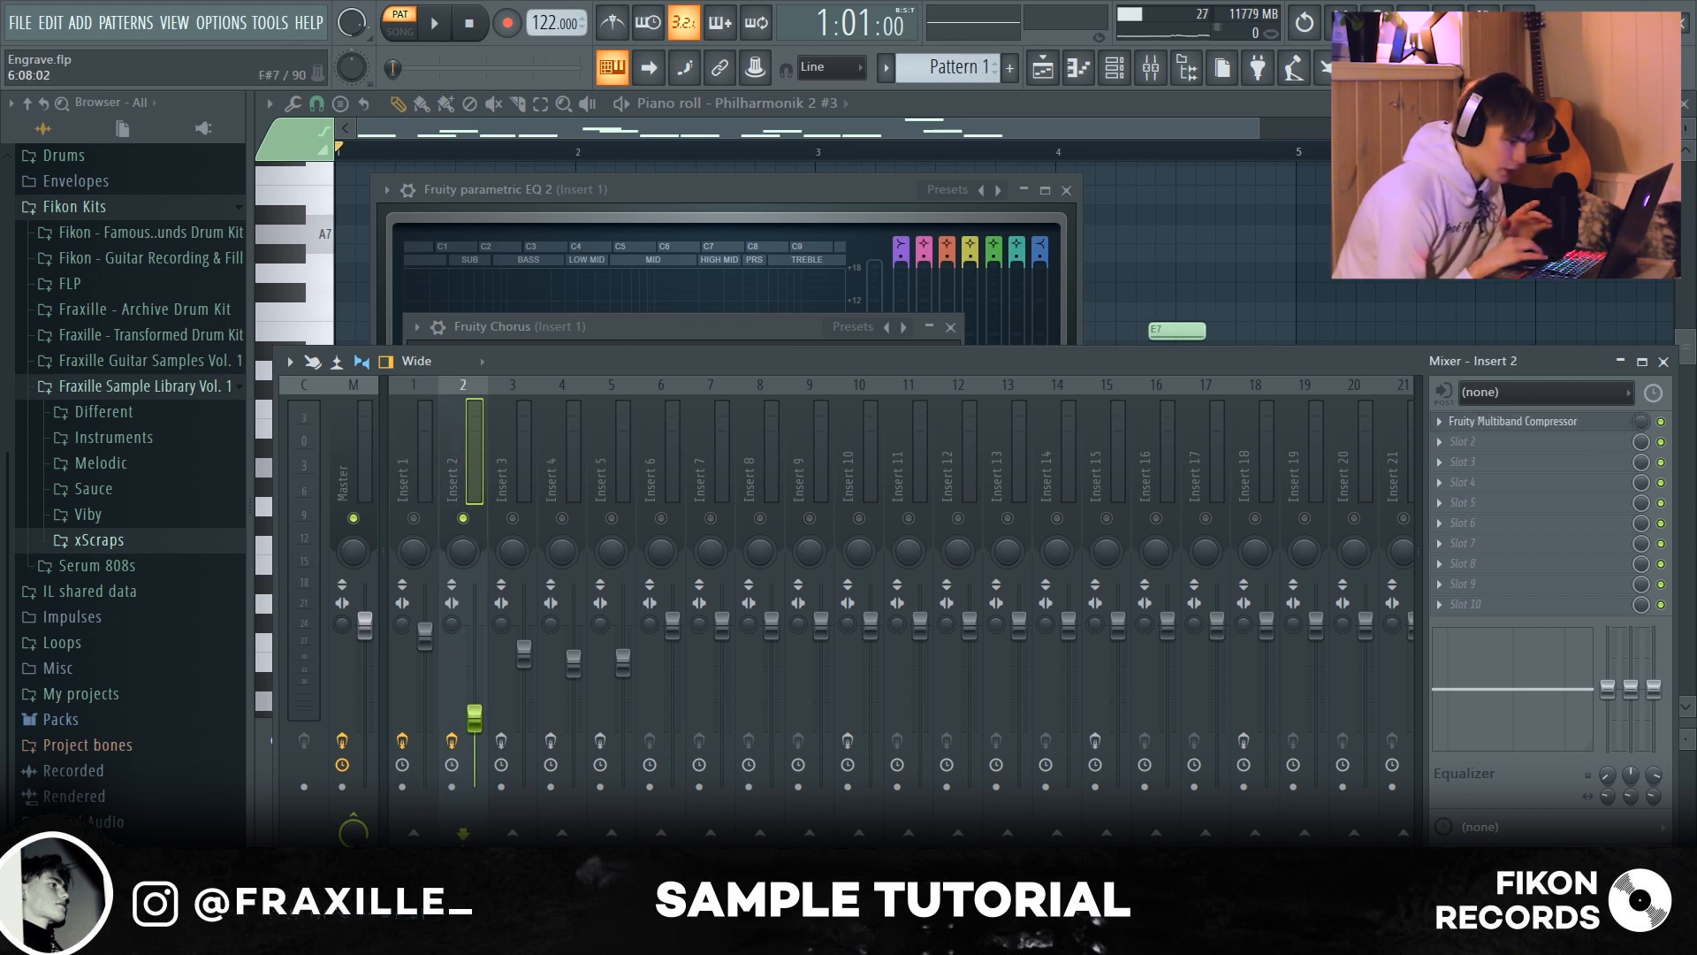
key("space")
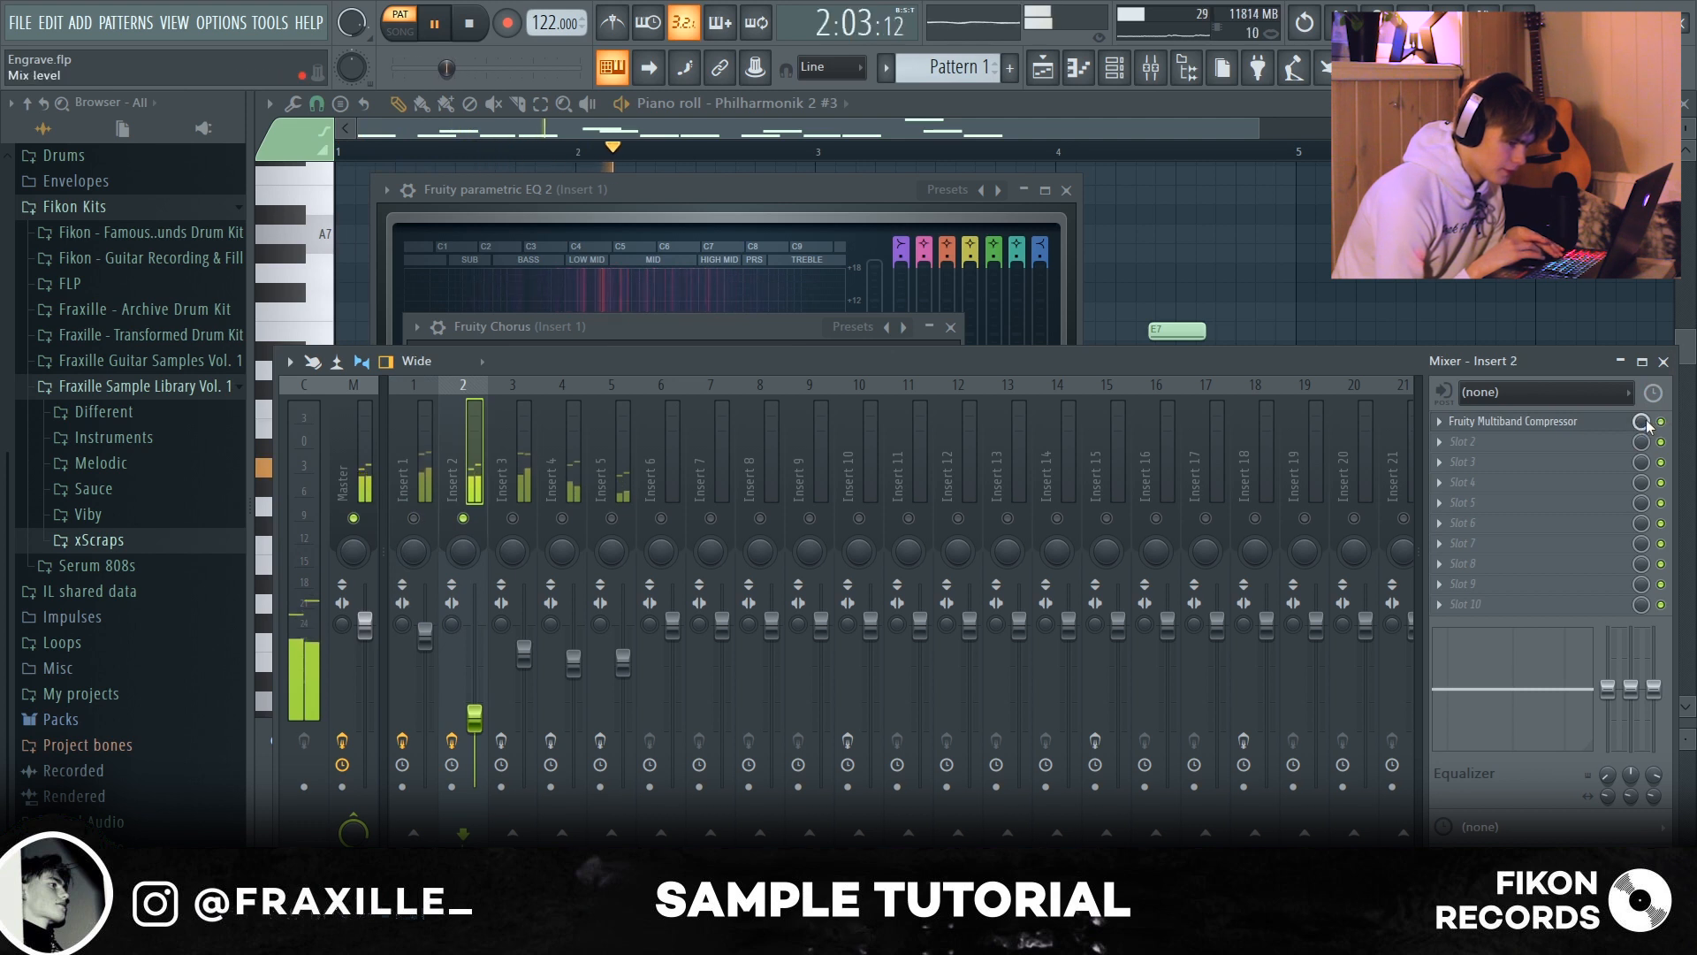
key("space")
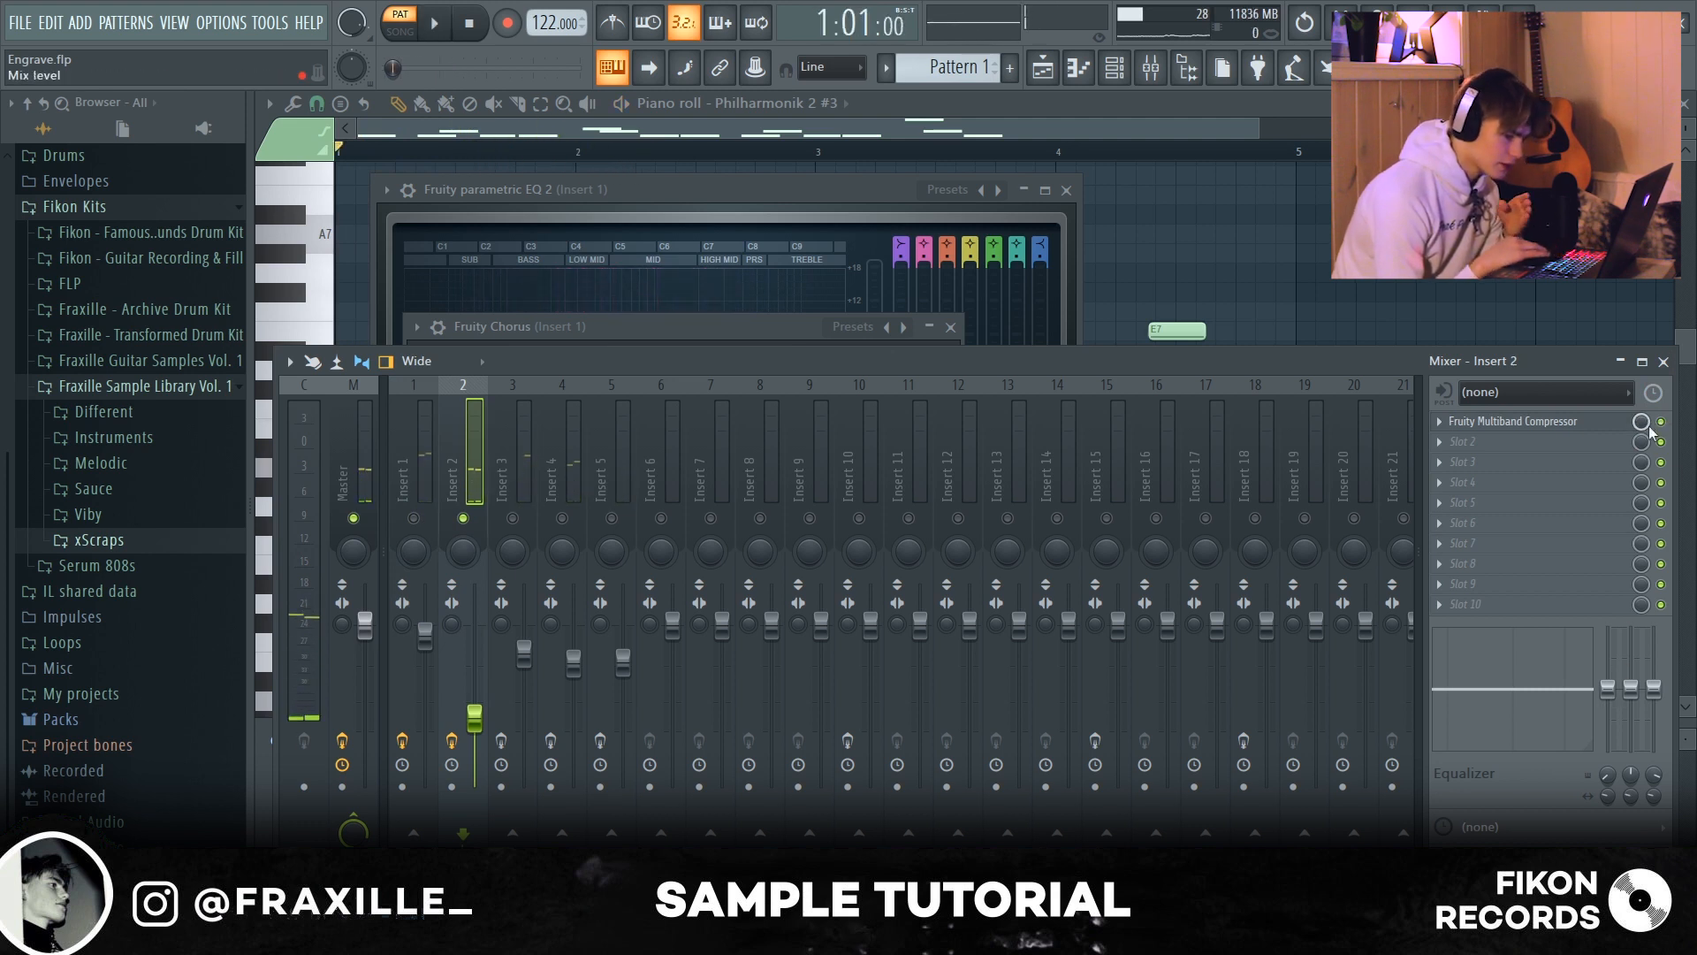
left_click_drag(1640, 421, 1640, 459)
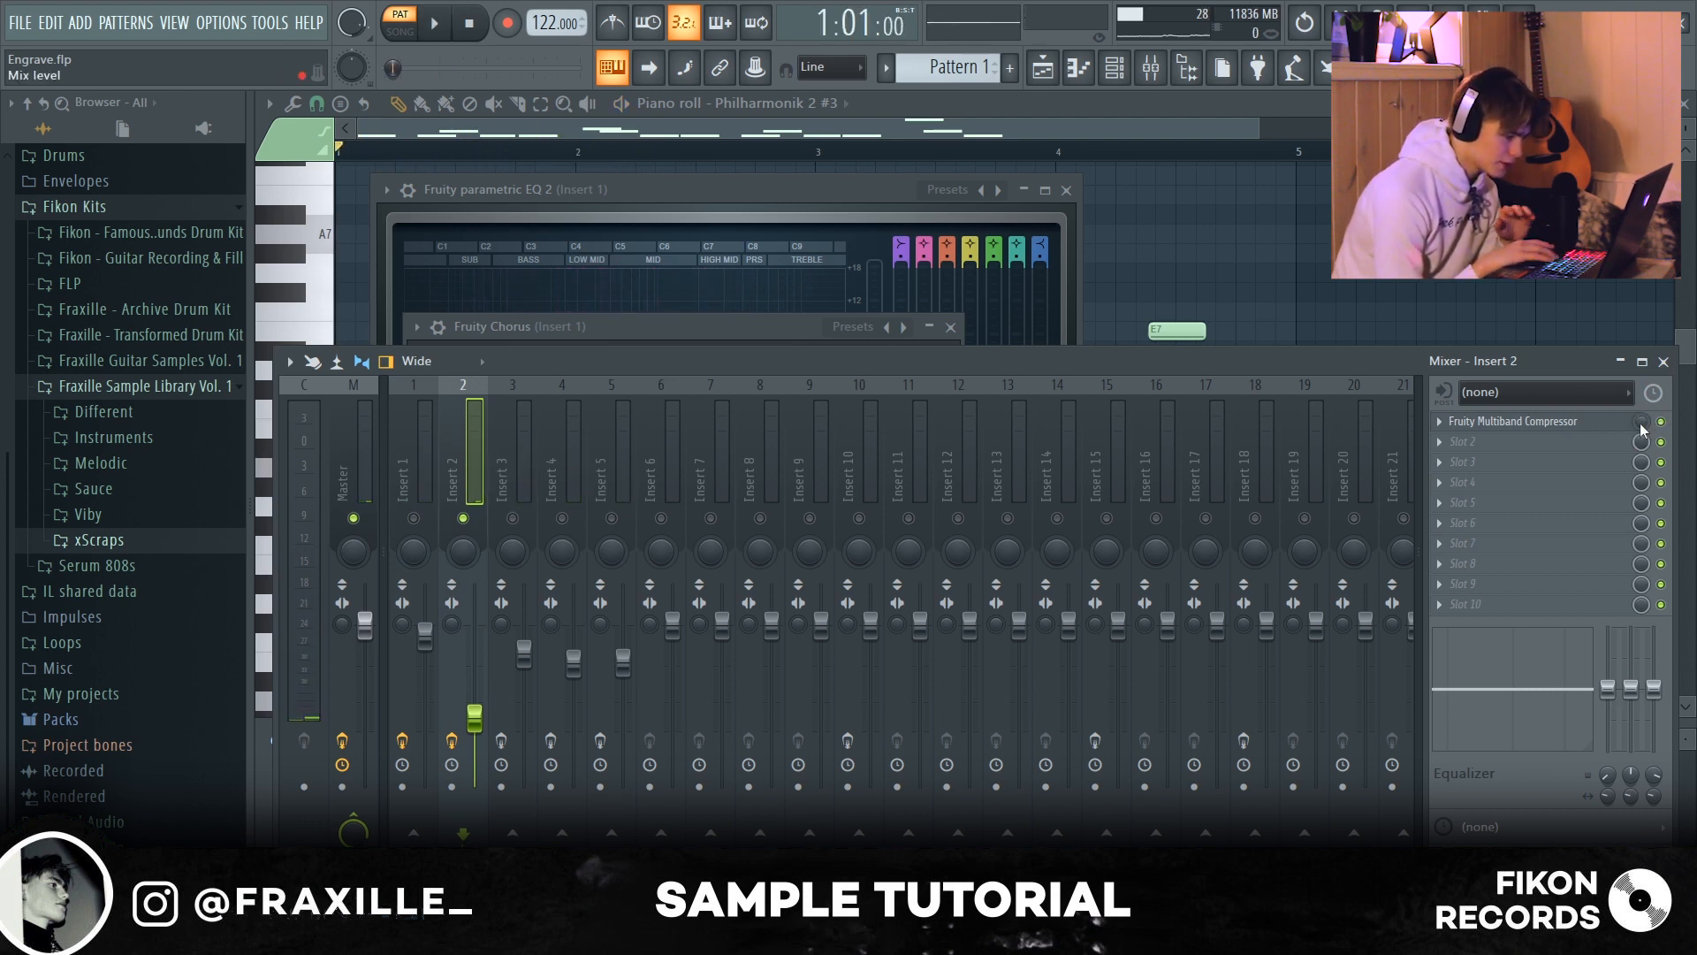
key("space")
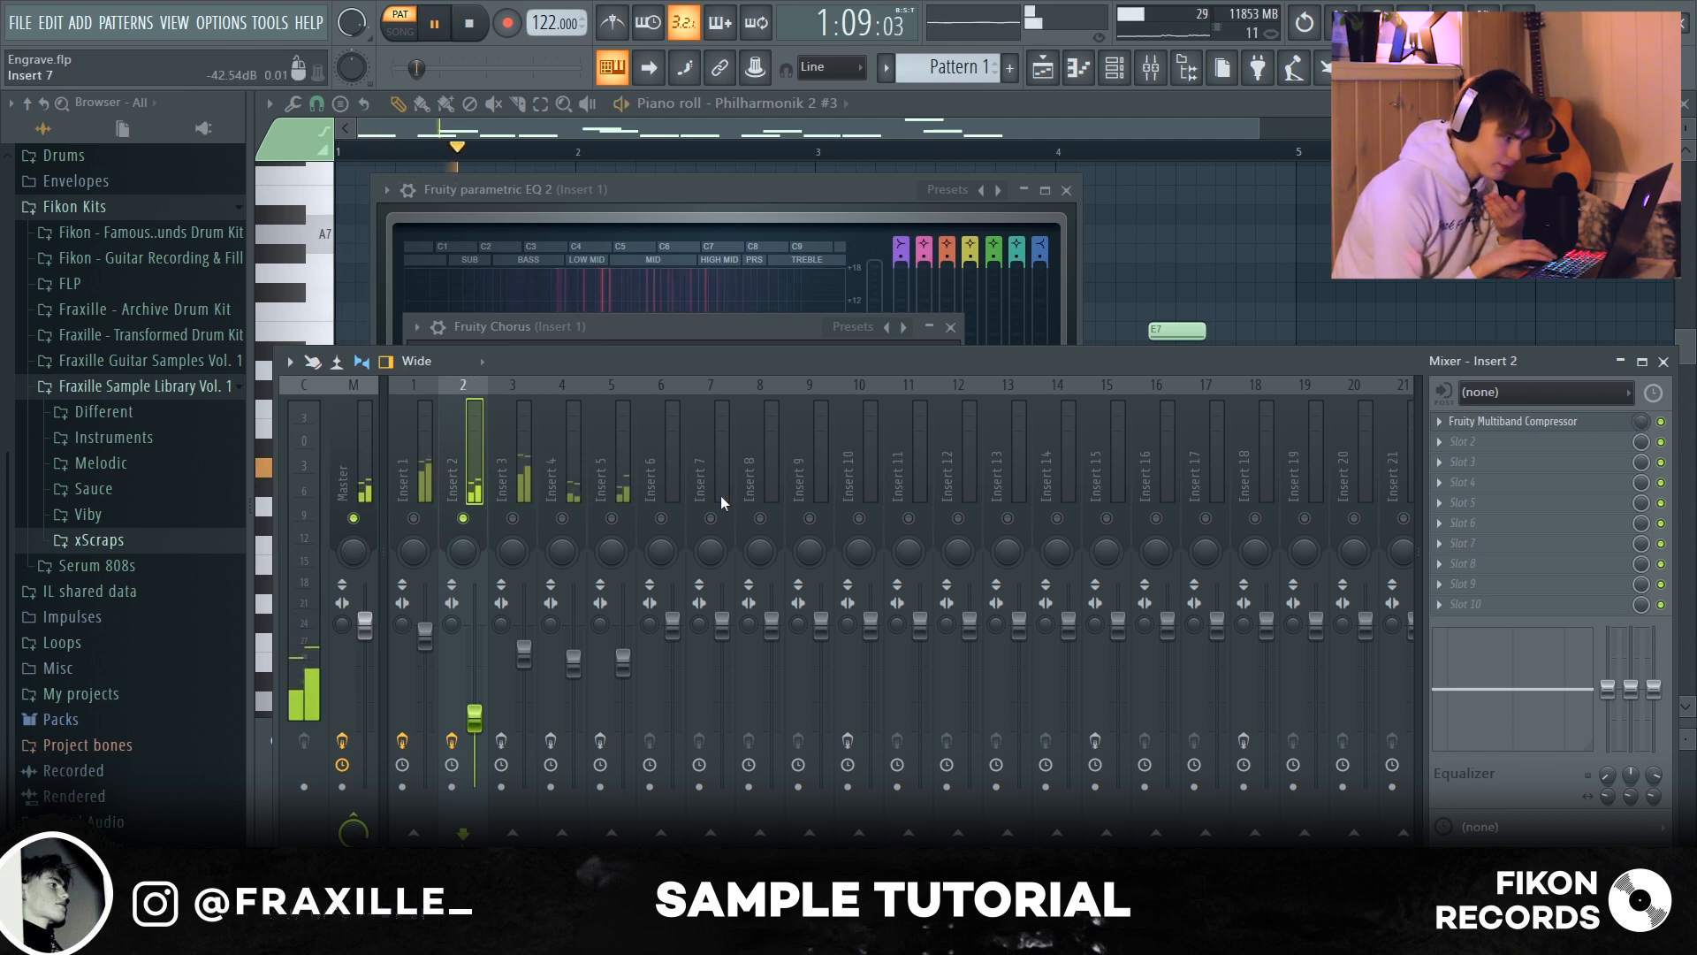
key("space")
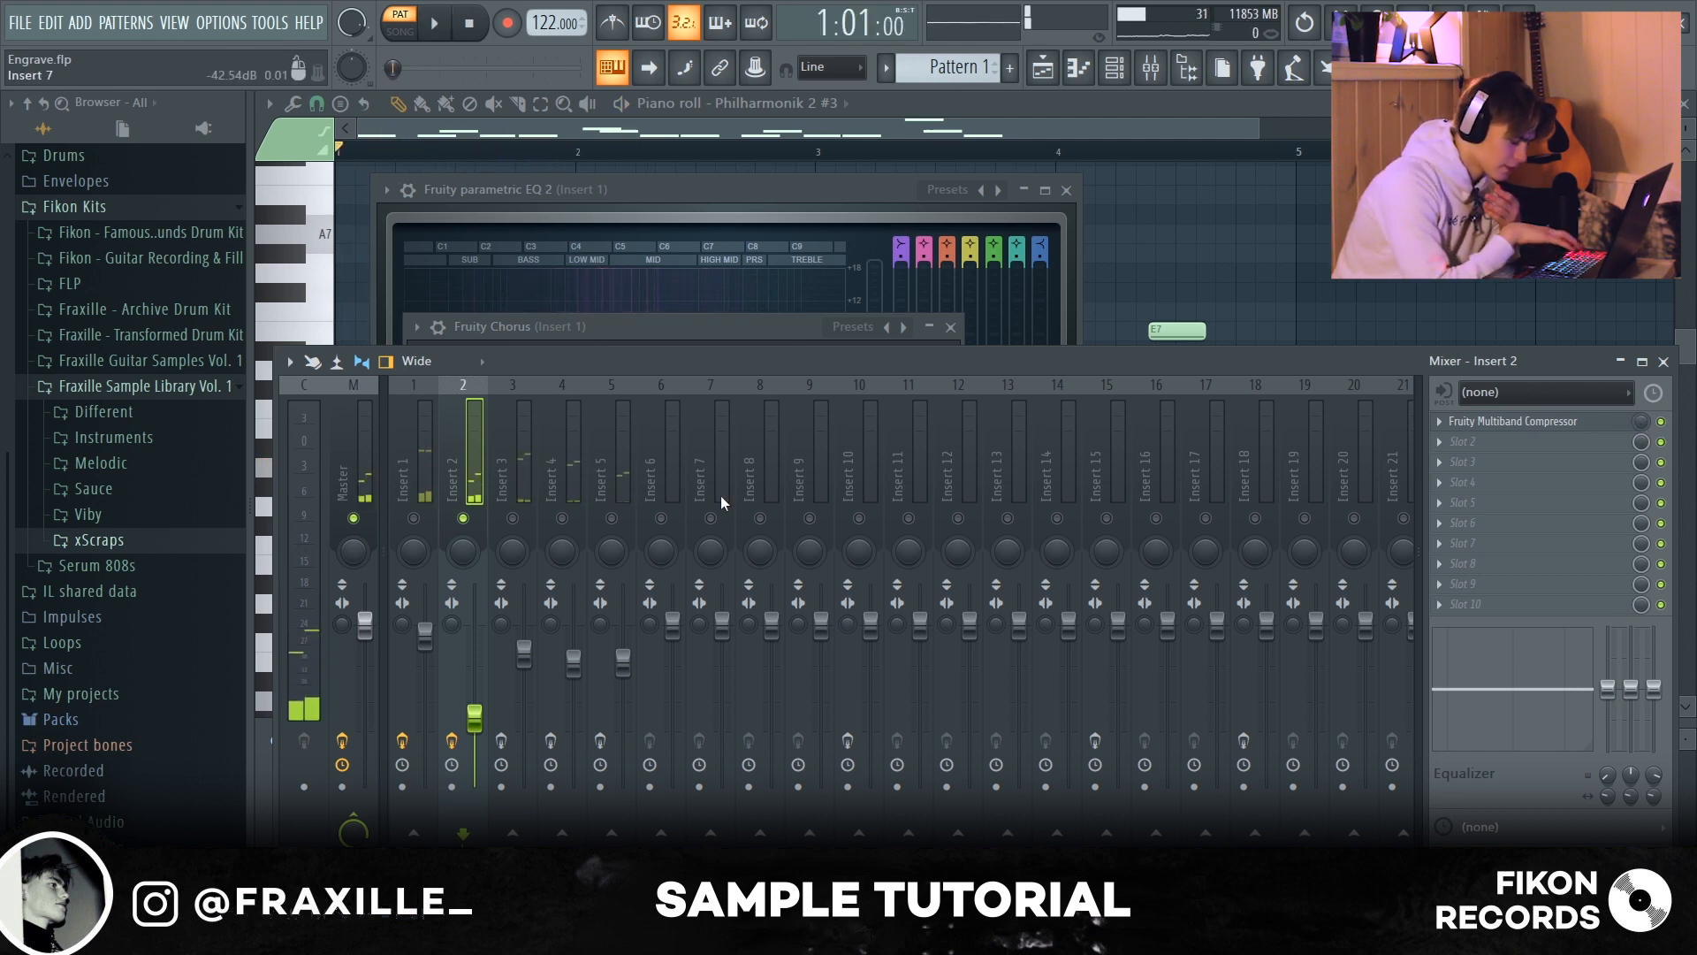
Step: Unmute Insert 1, play it together with Insert 2, and save the project
left_click(412, 517)
key("space")
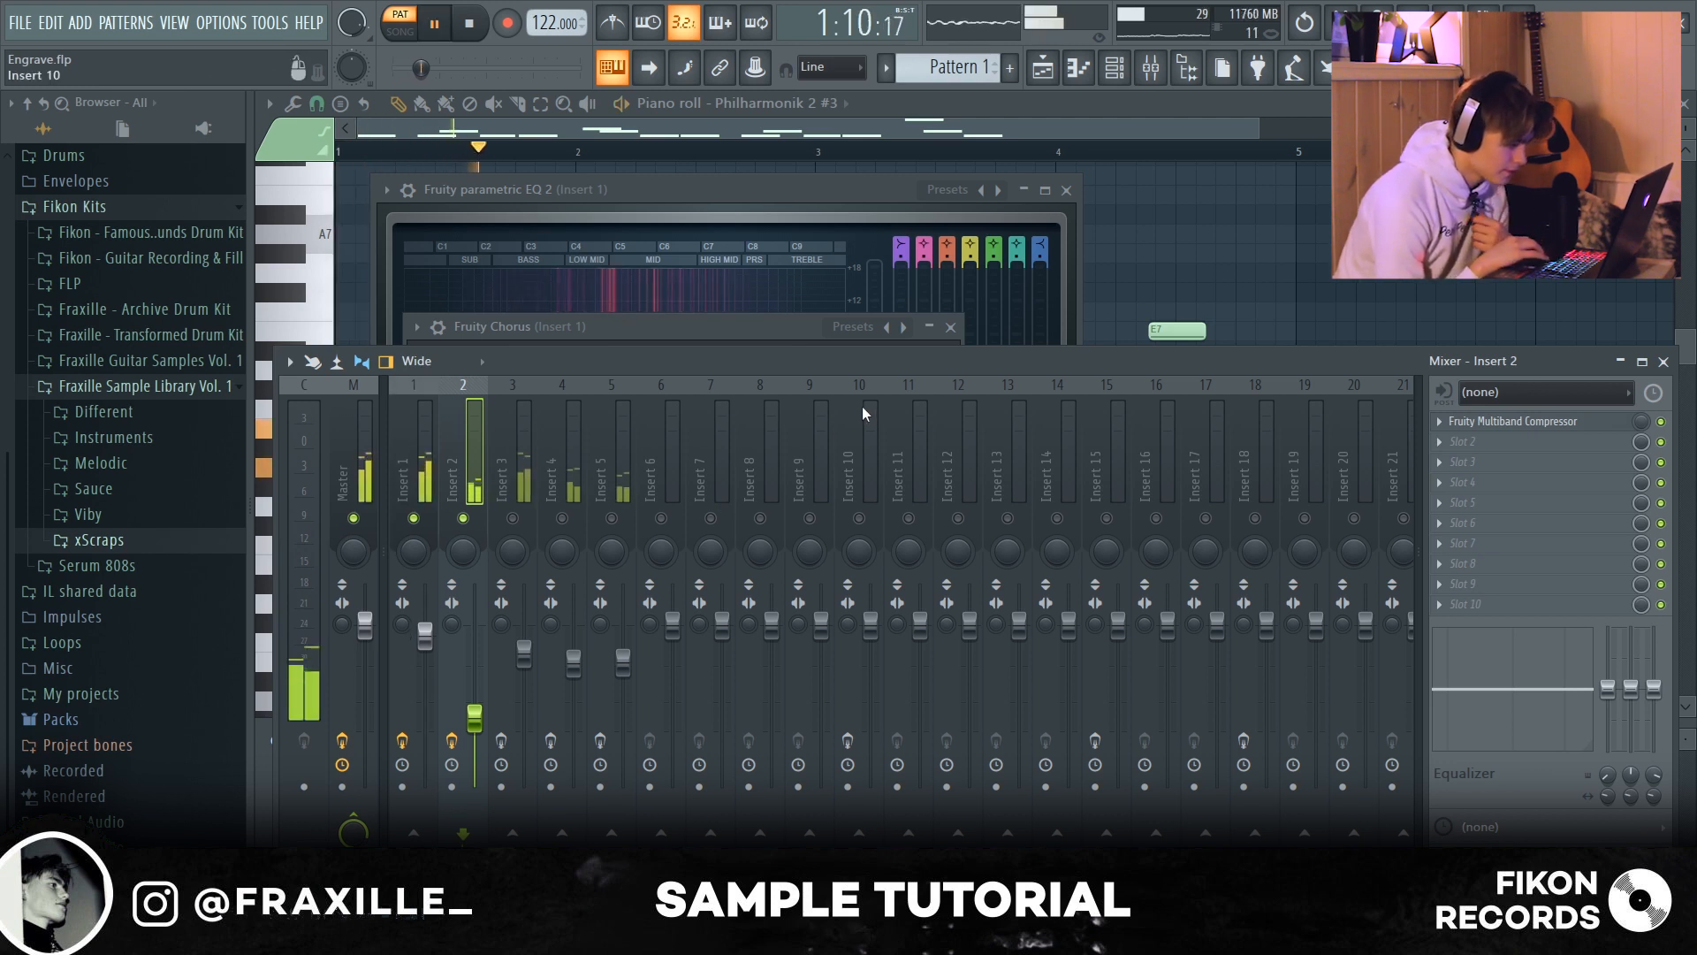
key("ctrl+s")
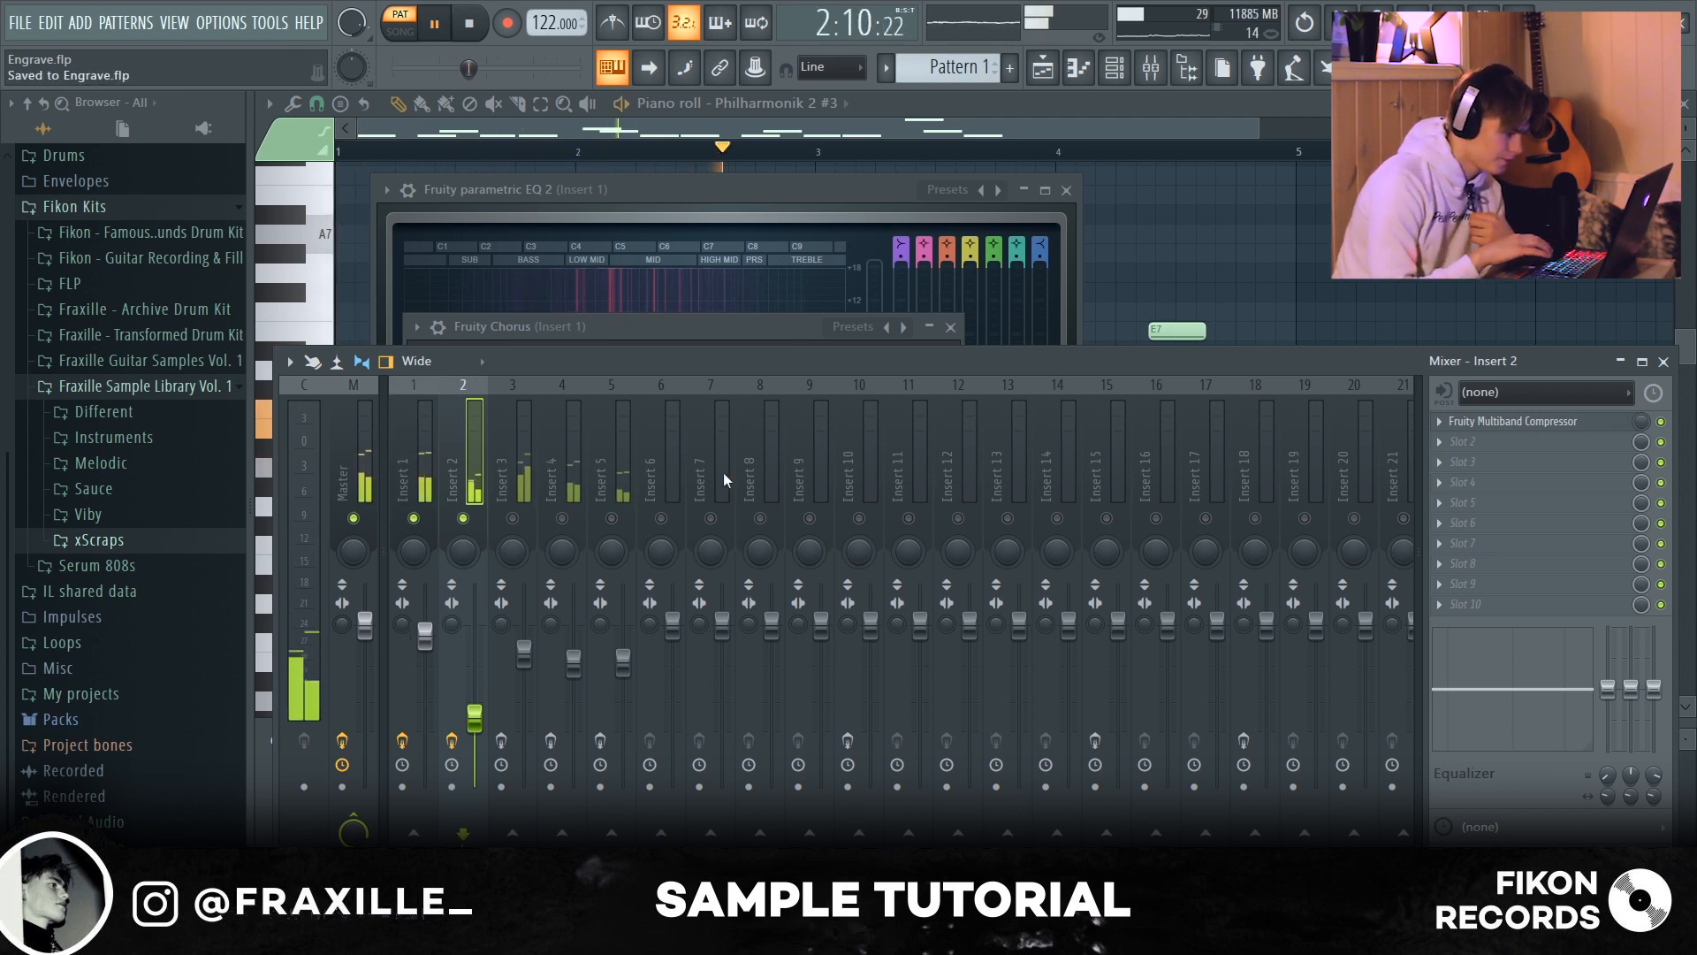
key("space")
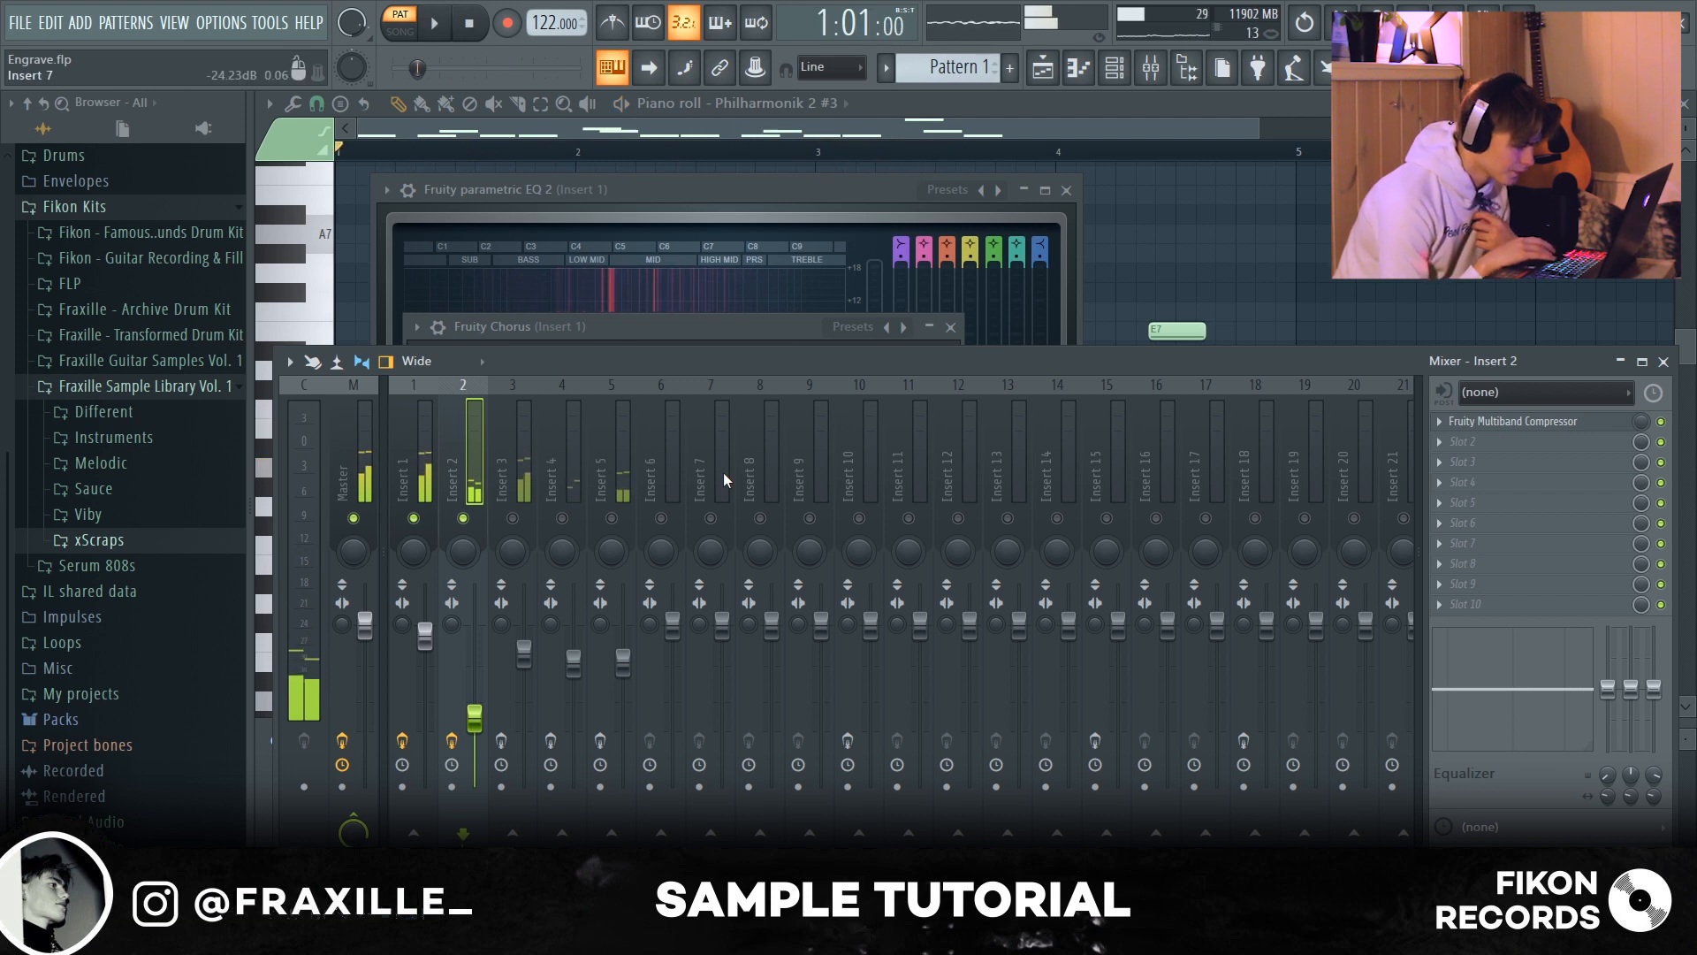
Step: Solo Insert 3 and open its Fruity Parametric EQ 2
left_click(510, 444)
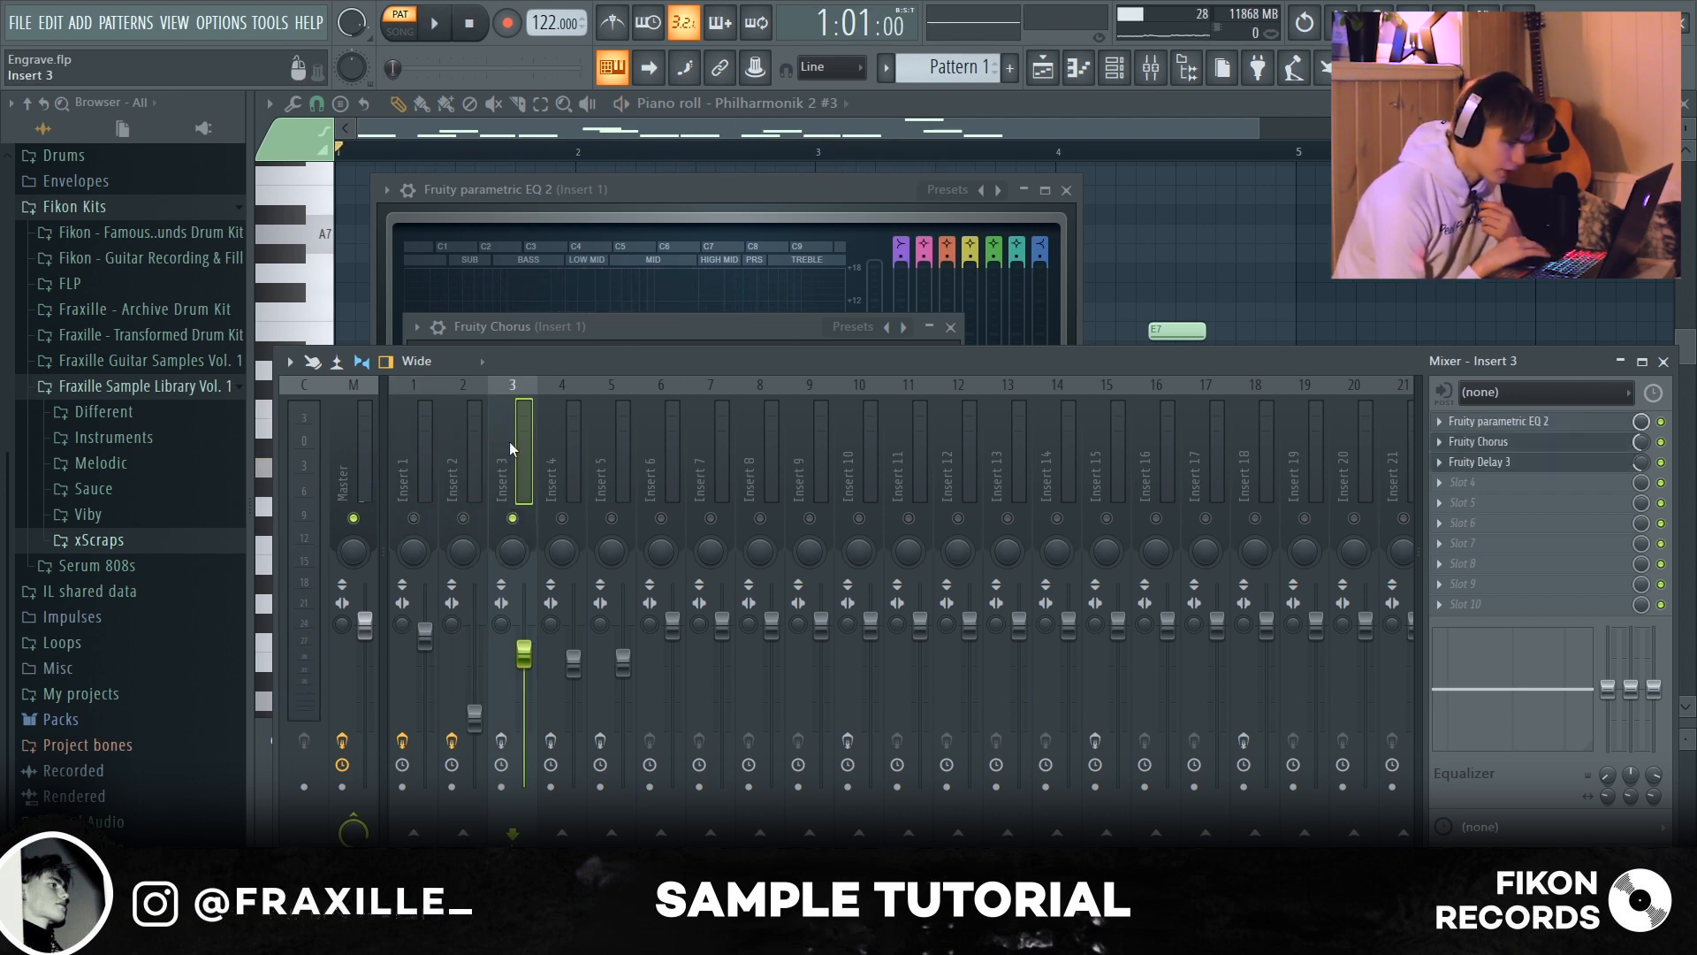
left_click(1588, 431)
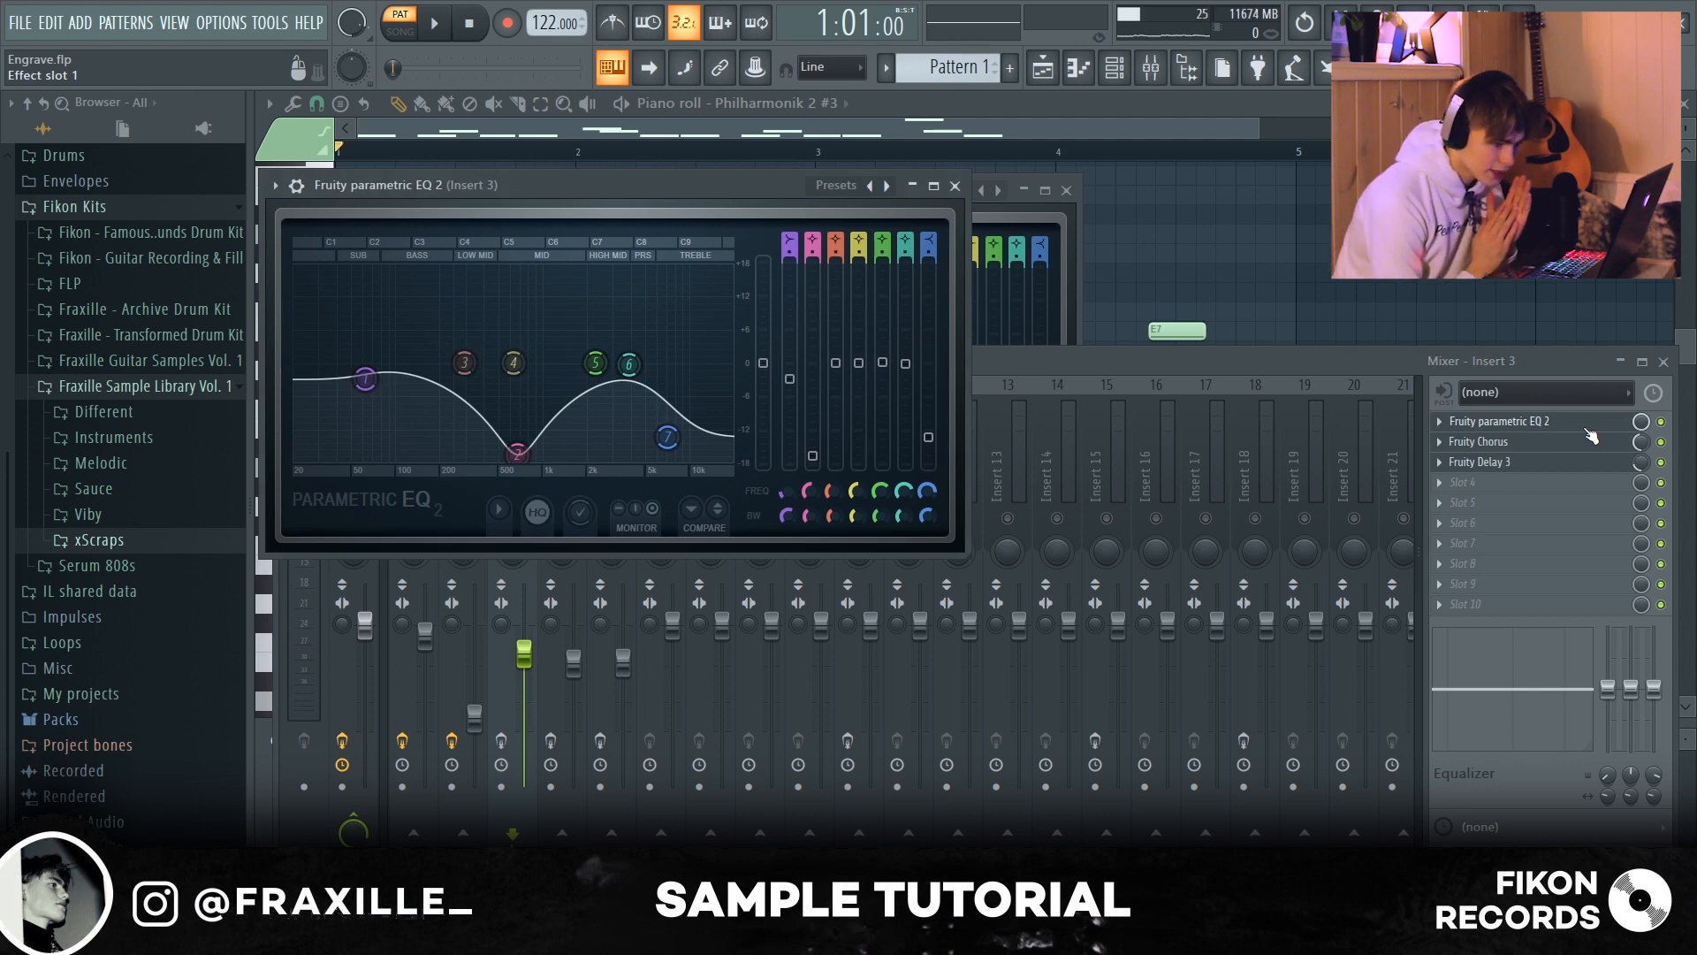
Step: Review the Fruity Chorus and Fruity Delay 3 settings on Insert 3
left_click(1577, 442)
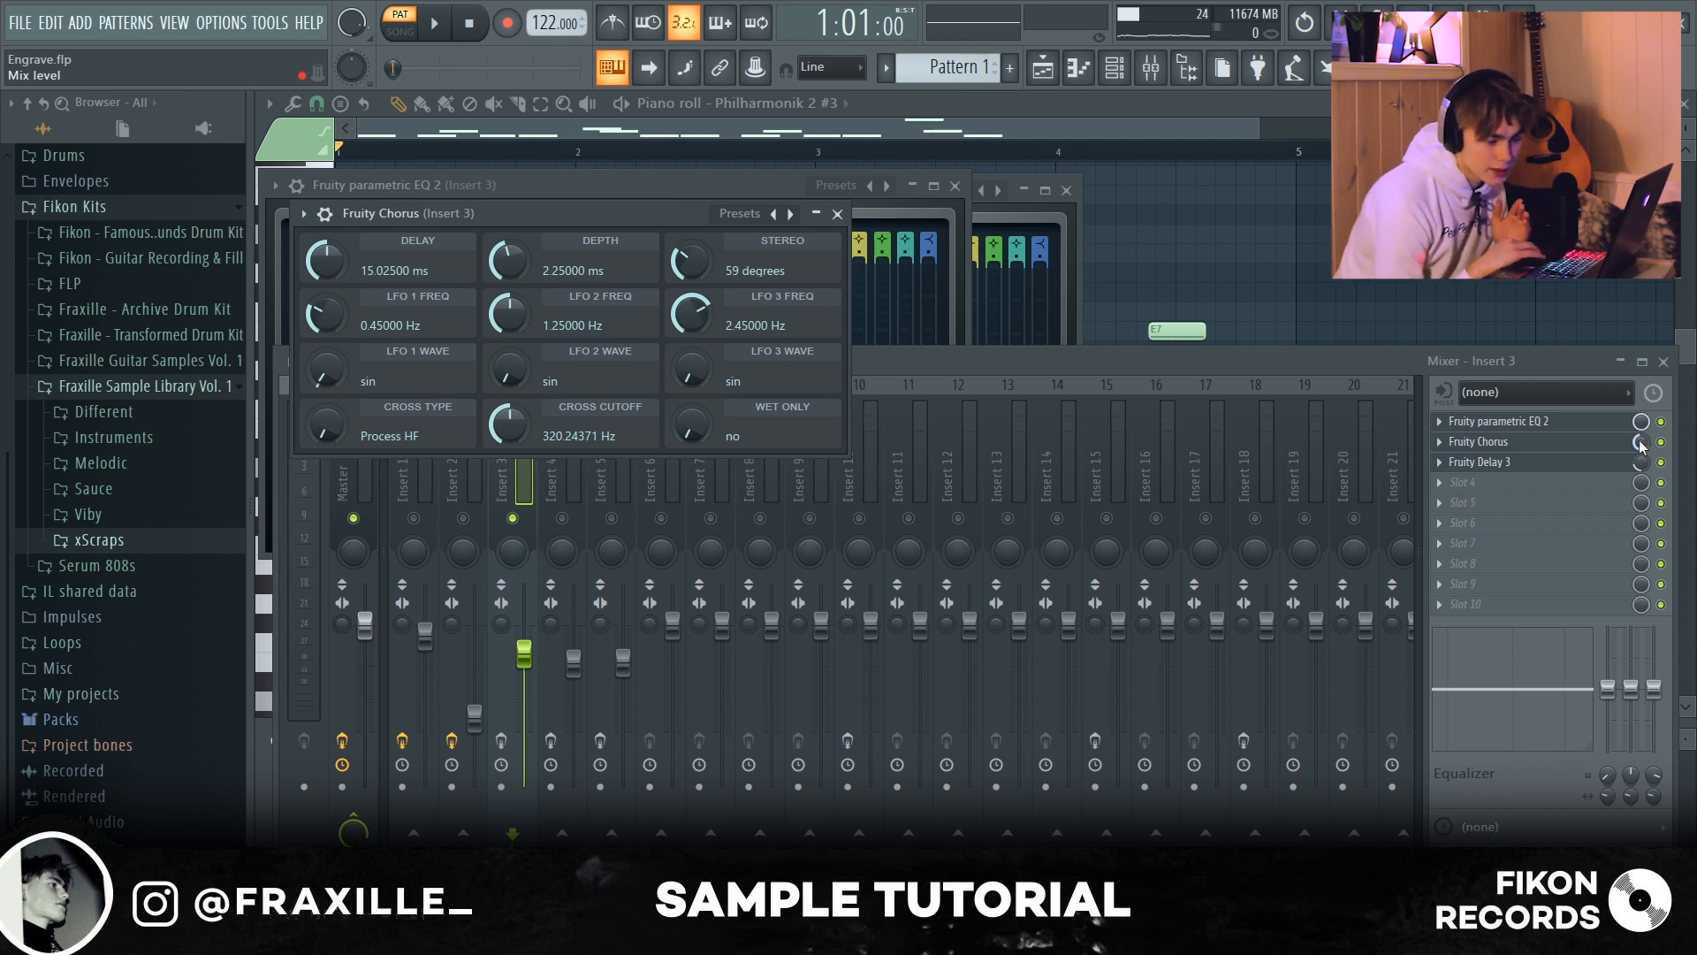
left_click(1502, 462)
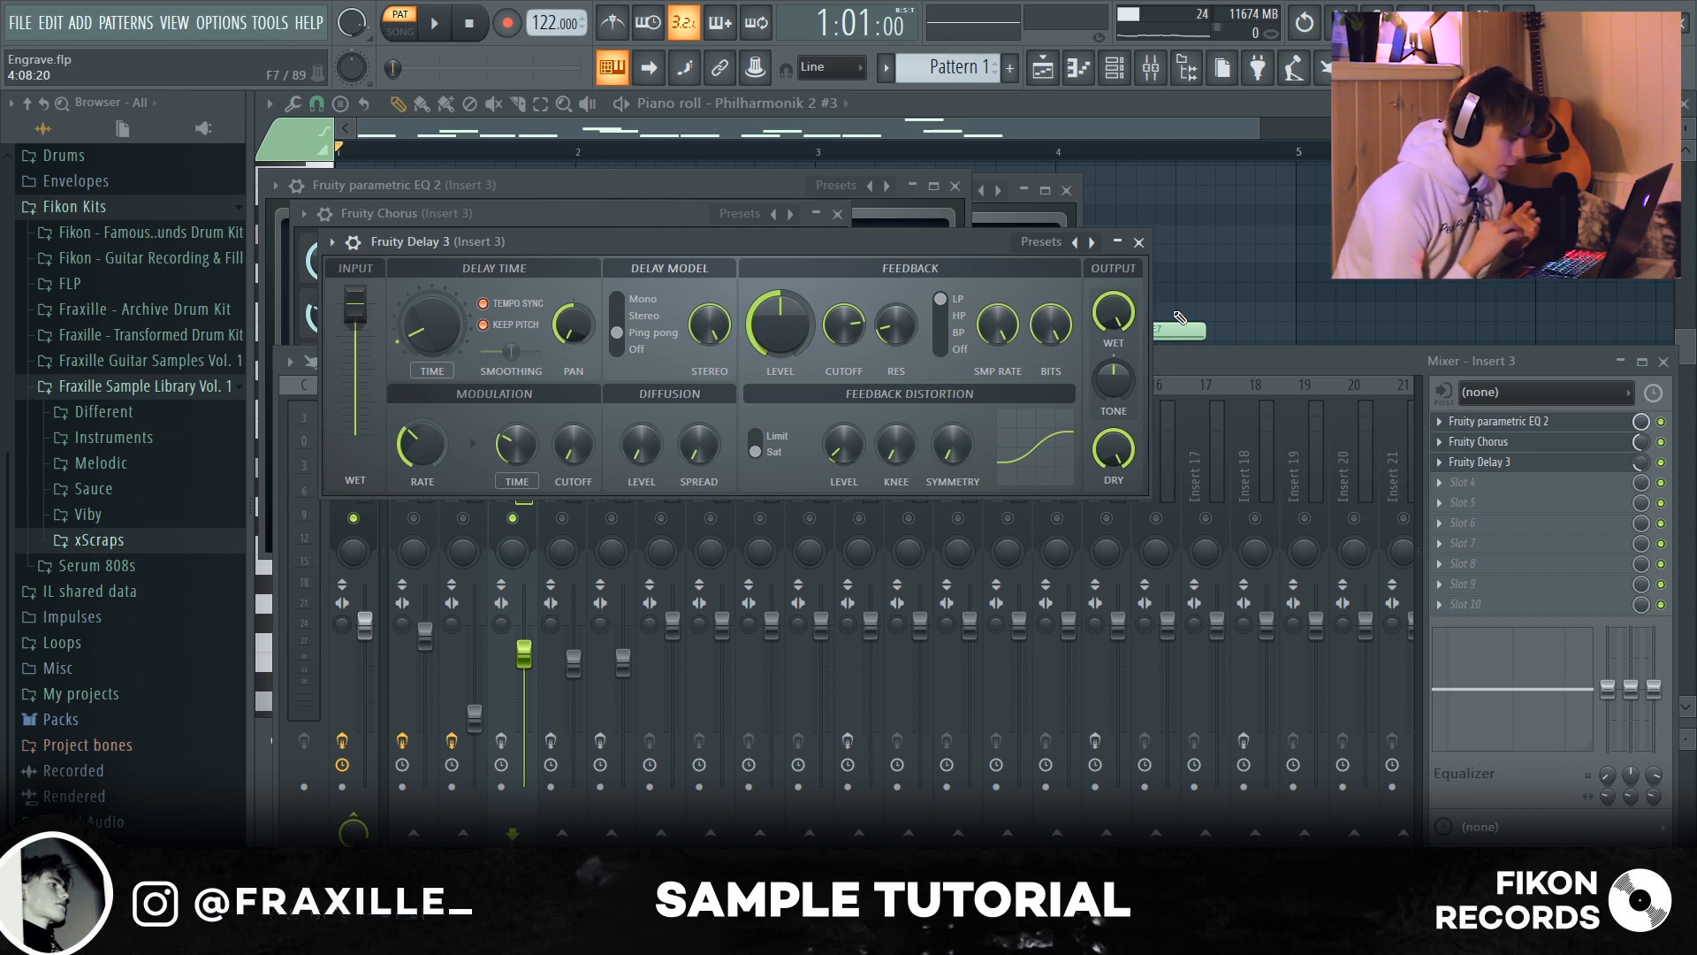
left_click(1138, 241)
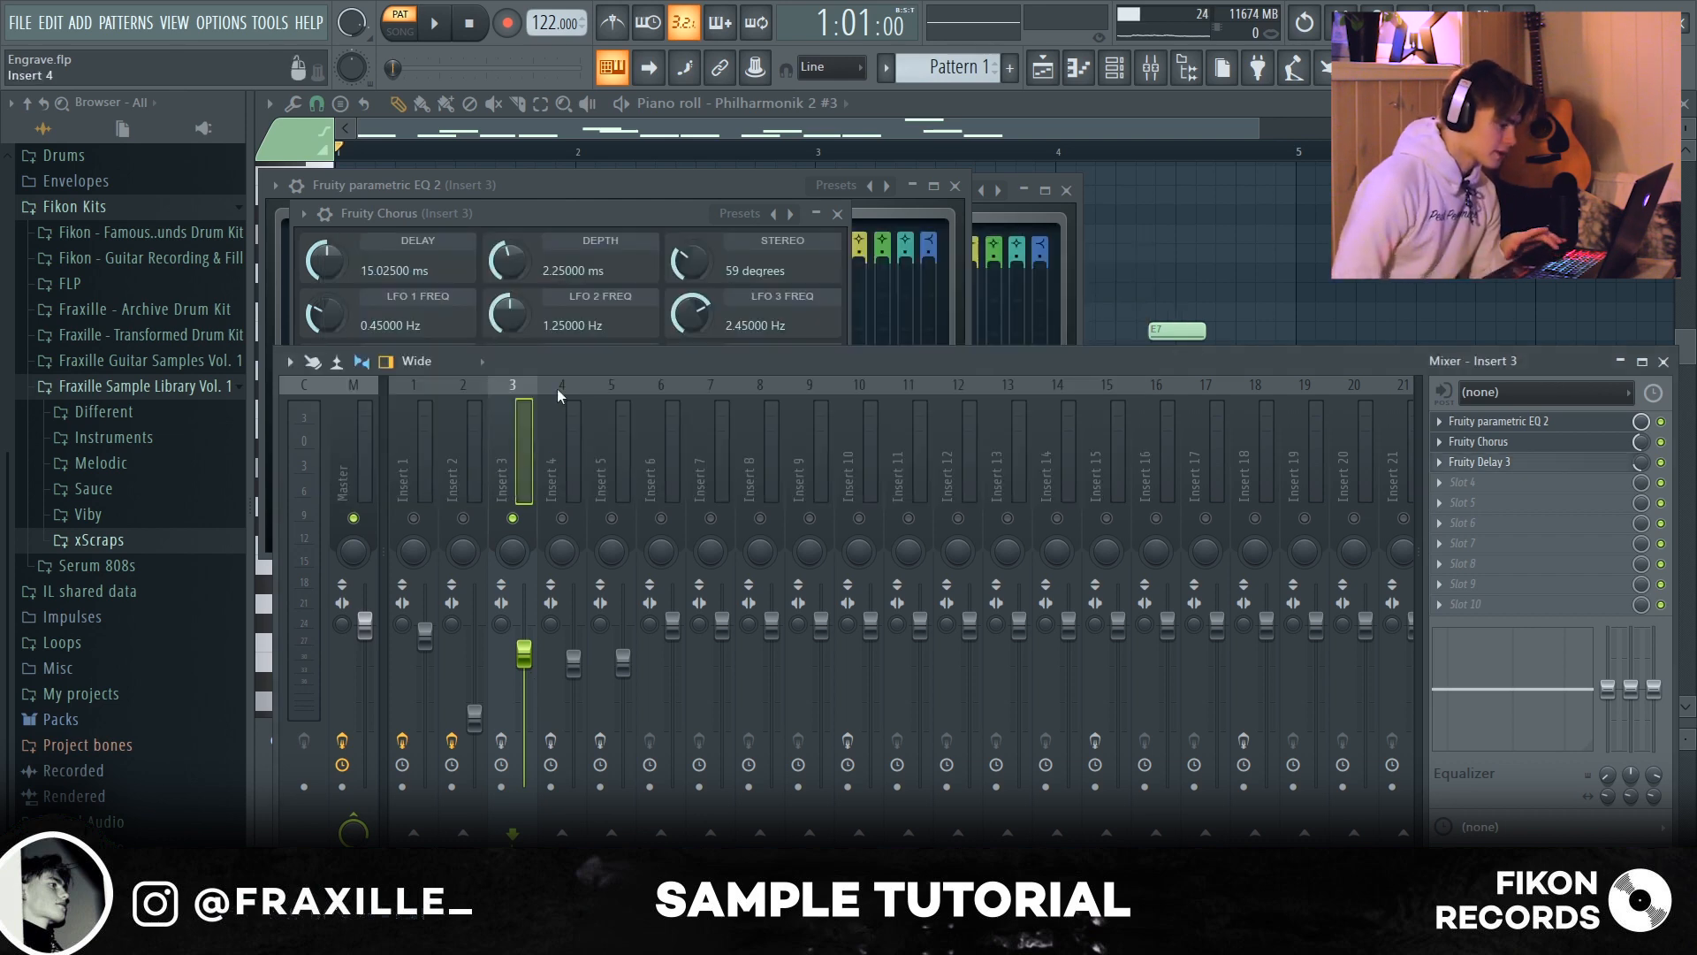
Step: Play the soloed Insert 3 with its effects bypassed, and play it again with its effects enabled
key("space")
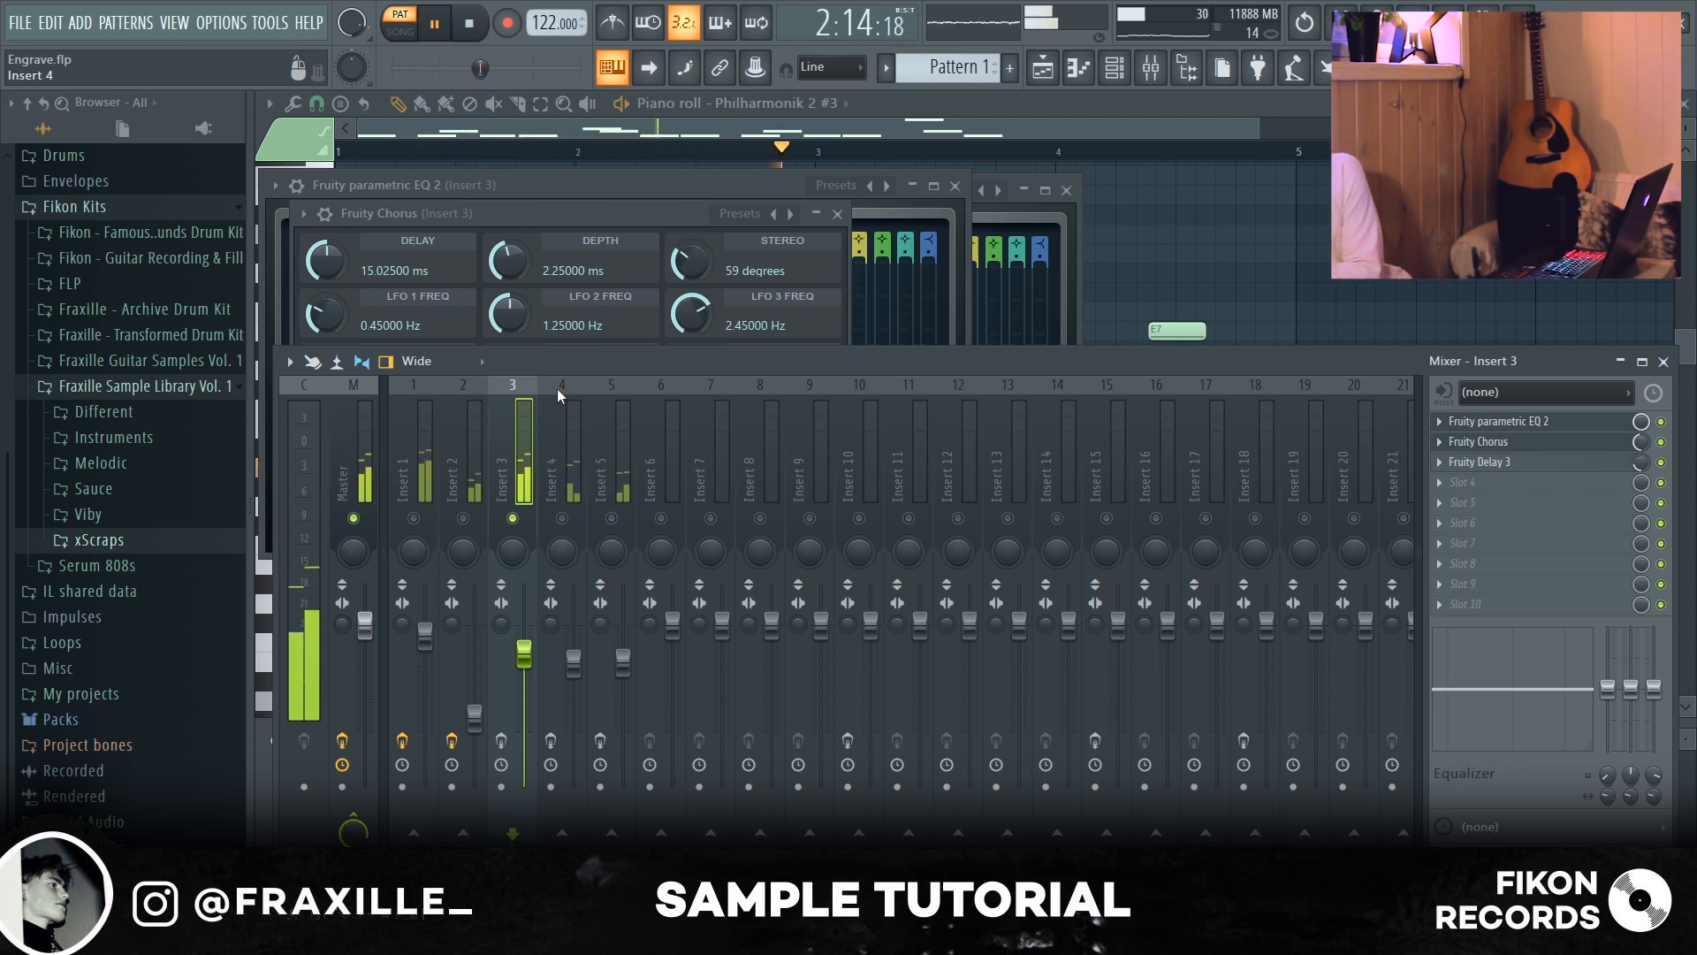
key("space")
key("space")
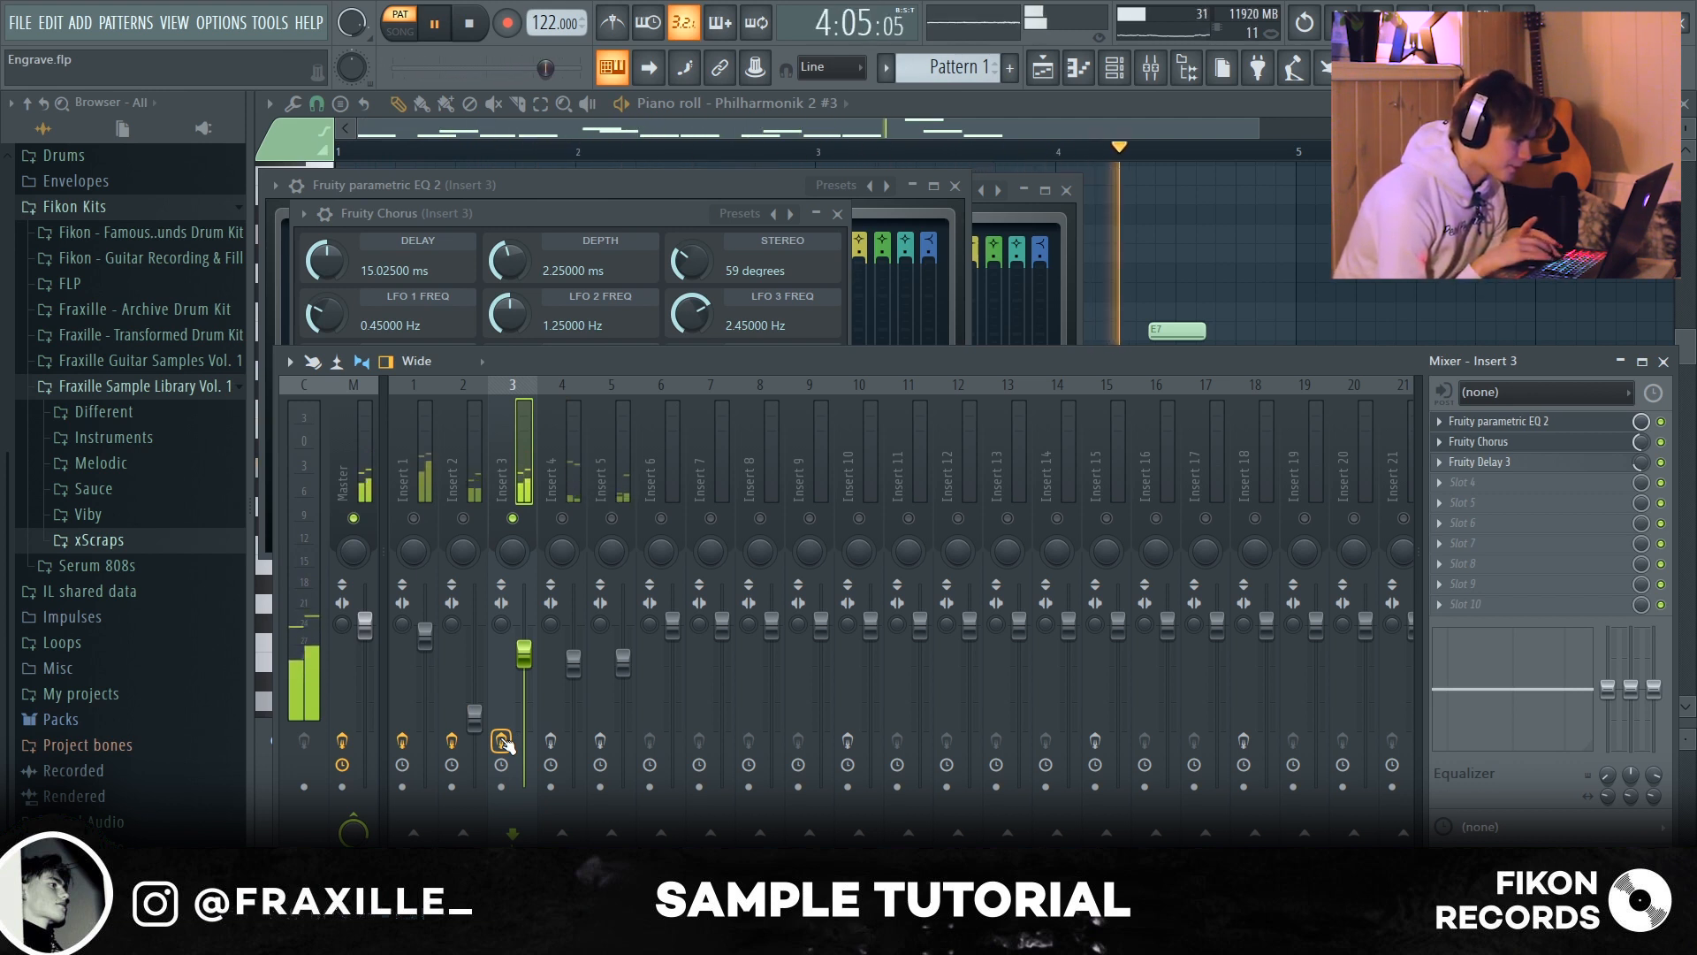
key("space")
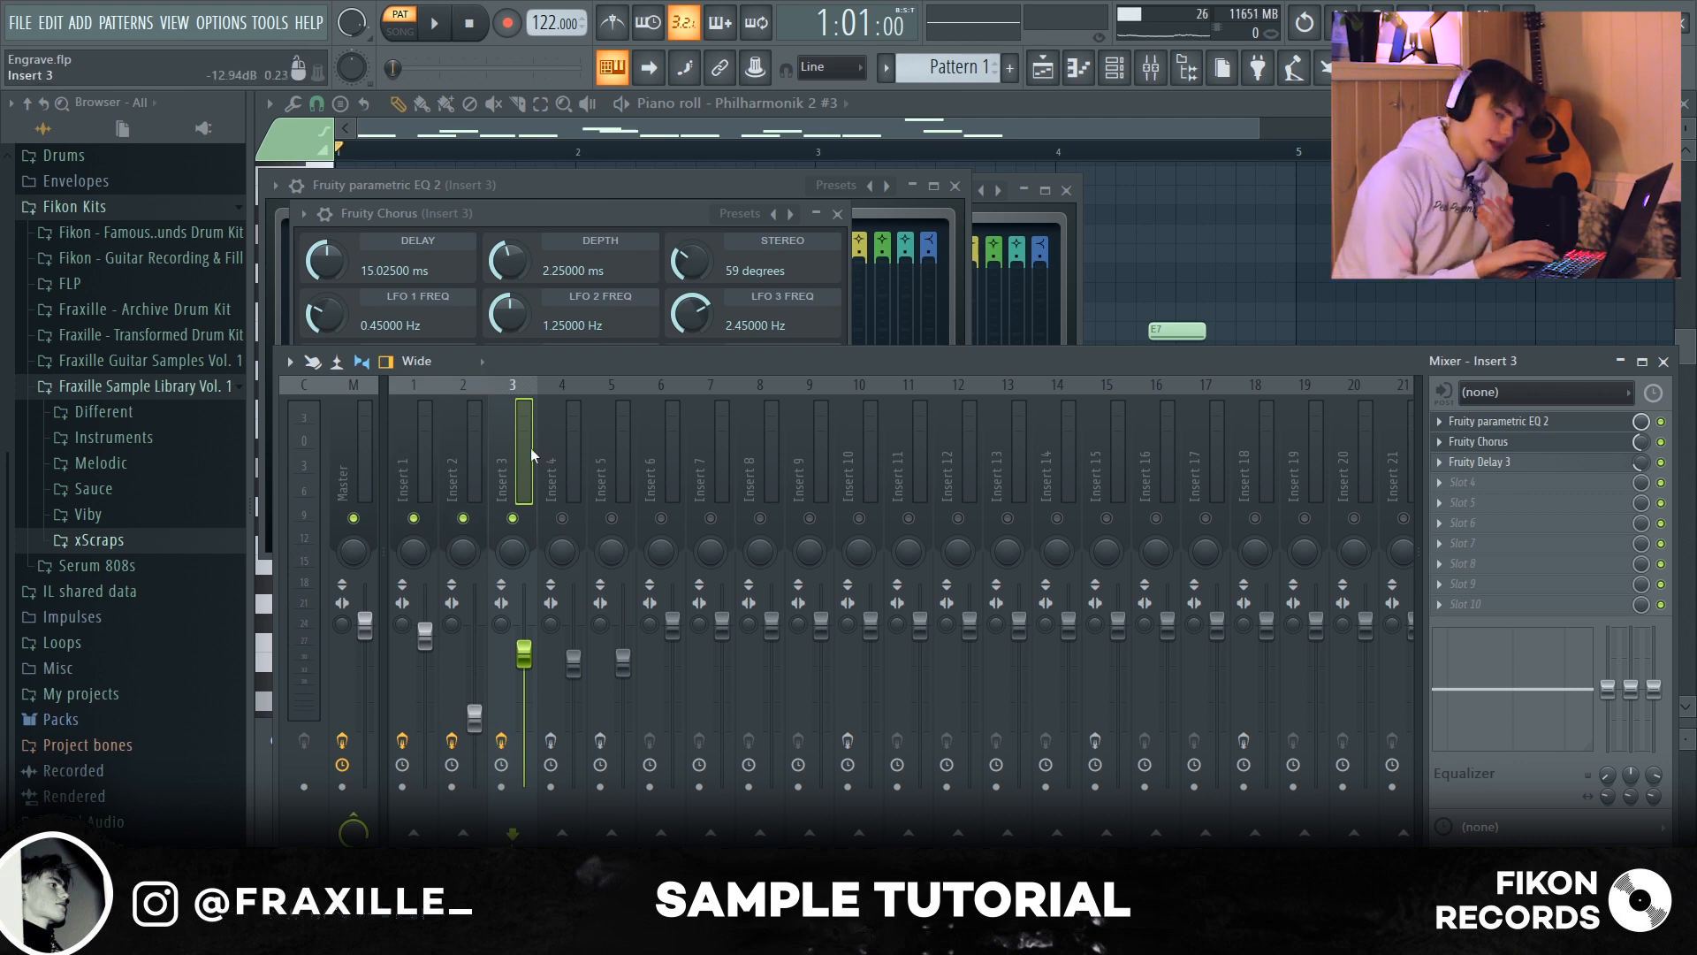
Step: Play Inserts 1, 2 and 3 together and save the project
key("space")
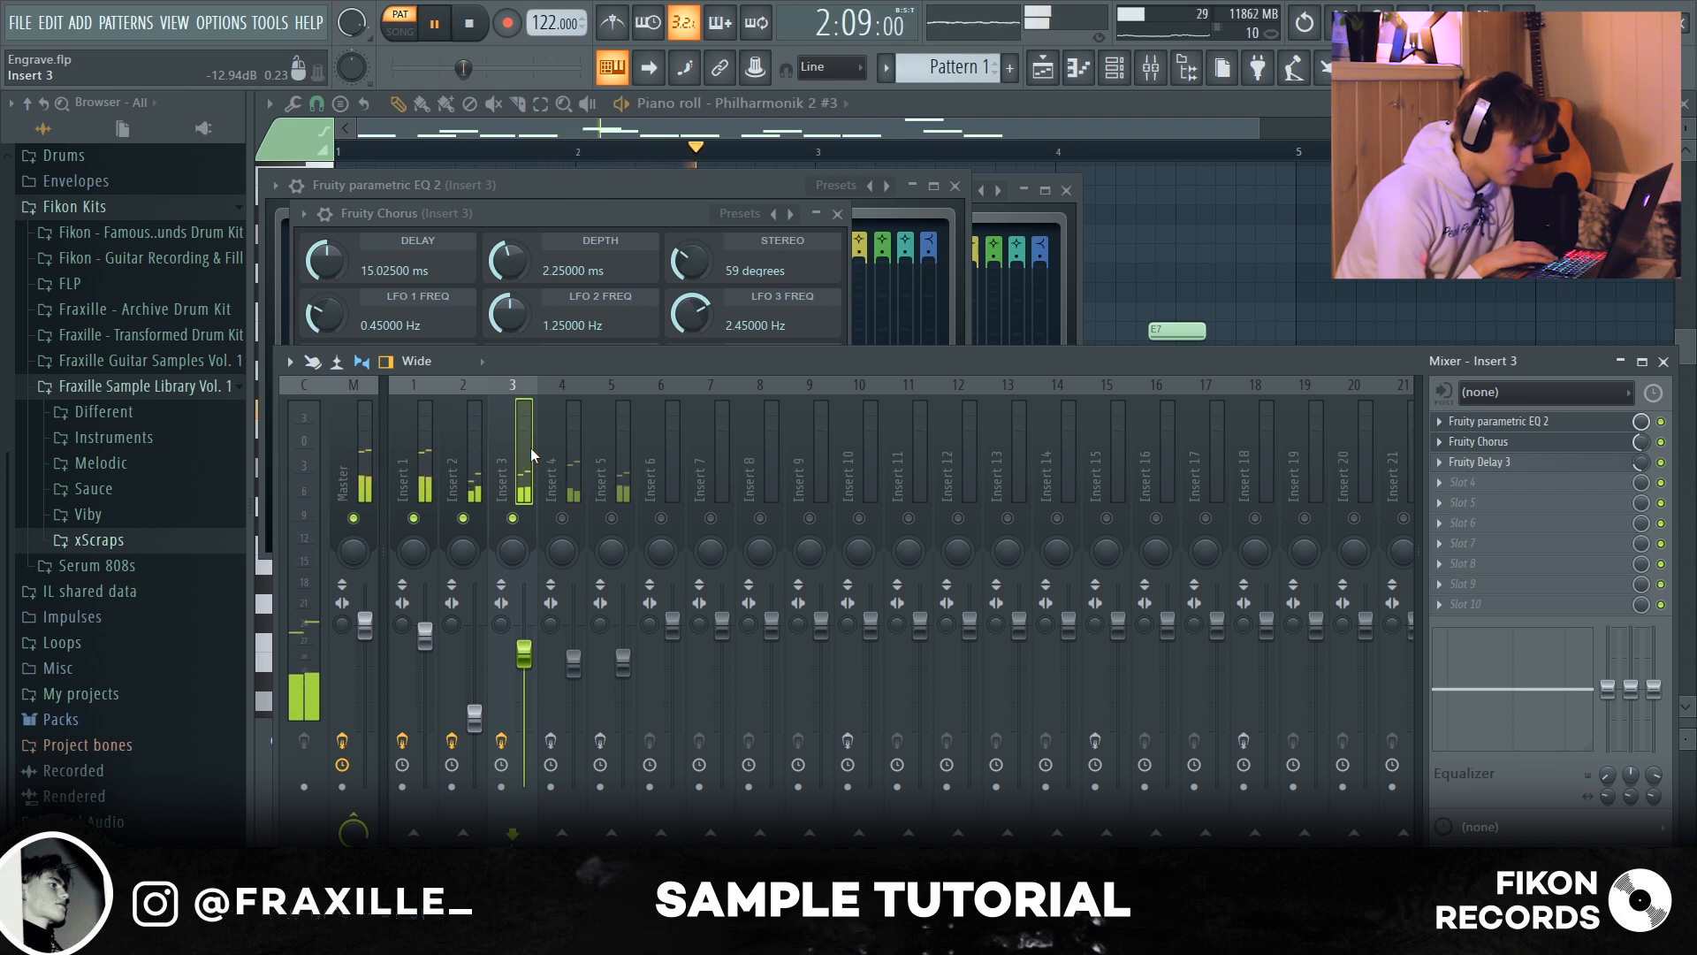
key("ctrl+s")
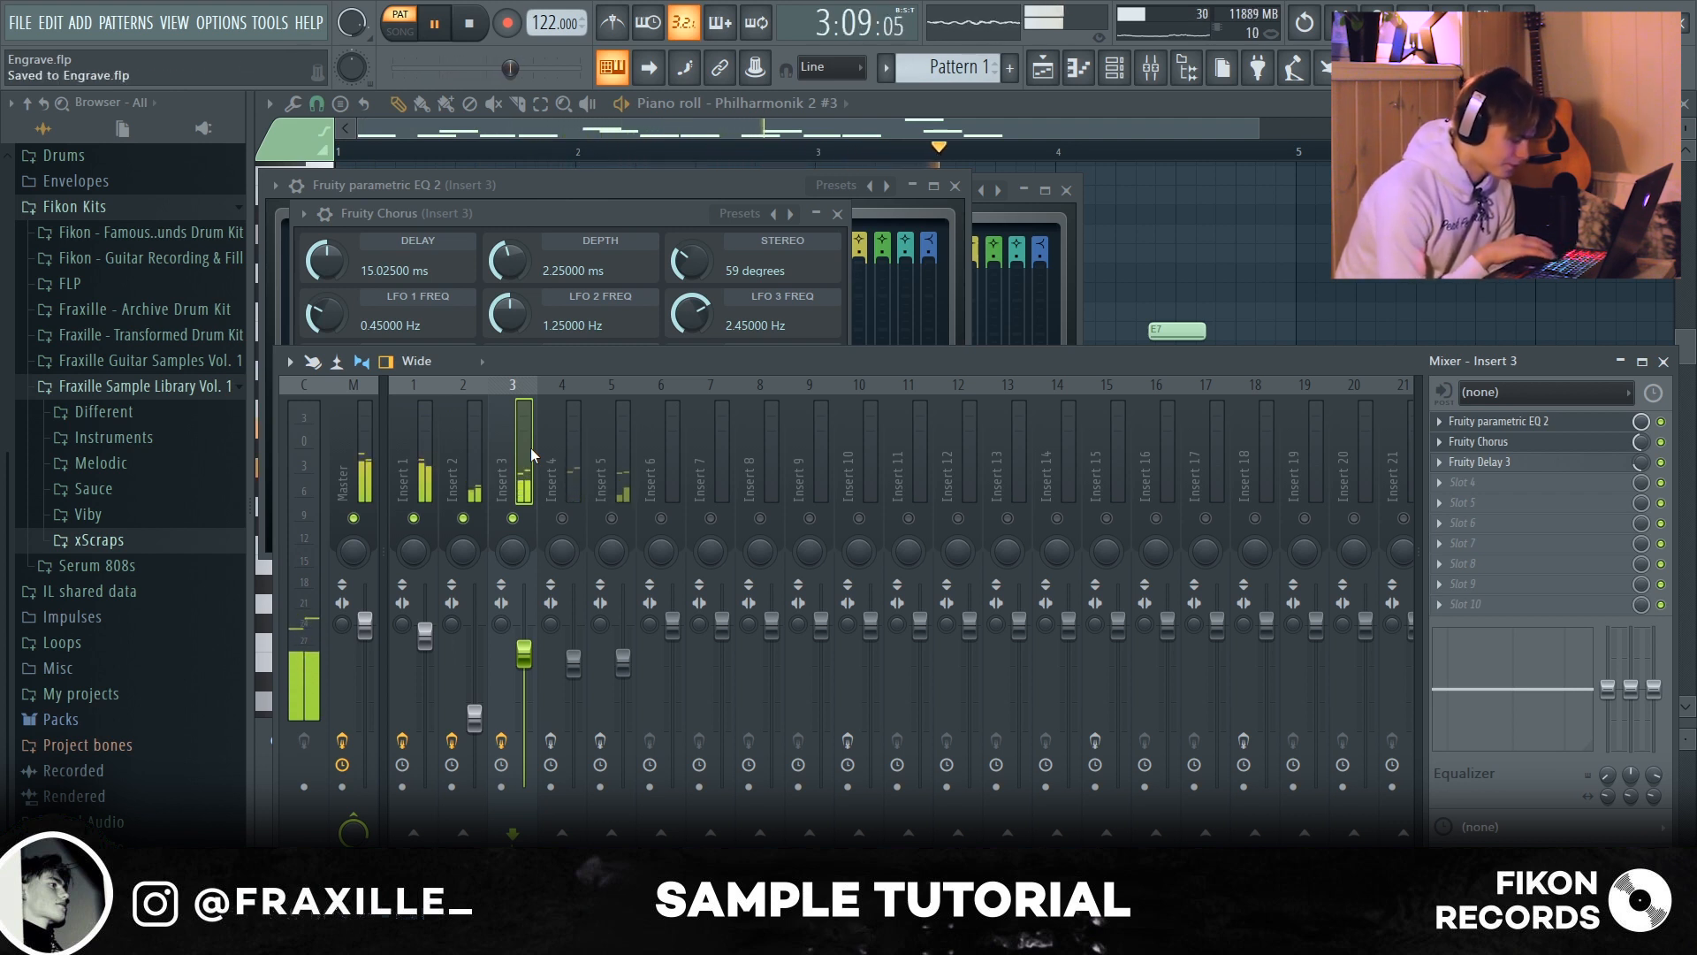
key("space")
Step: Solo Insert 4 and review its Fruity Parametric EQ and Fruity Delay 3 settings
left_click(573, 467)
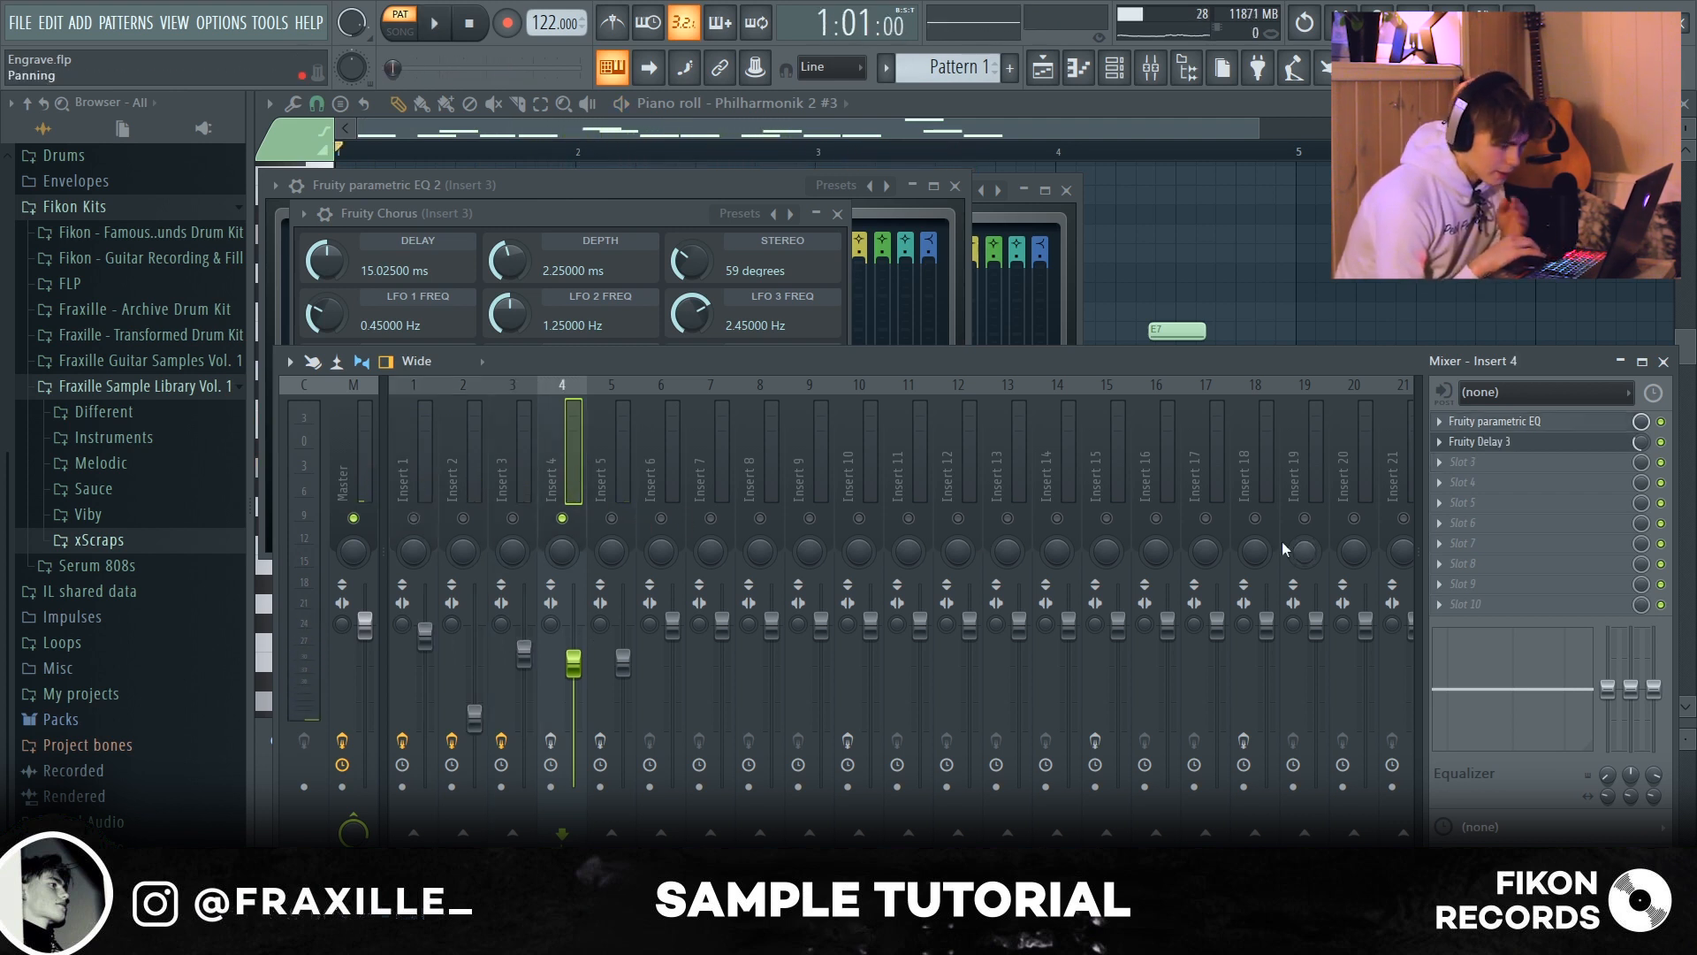
left_click(1494, 421)
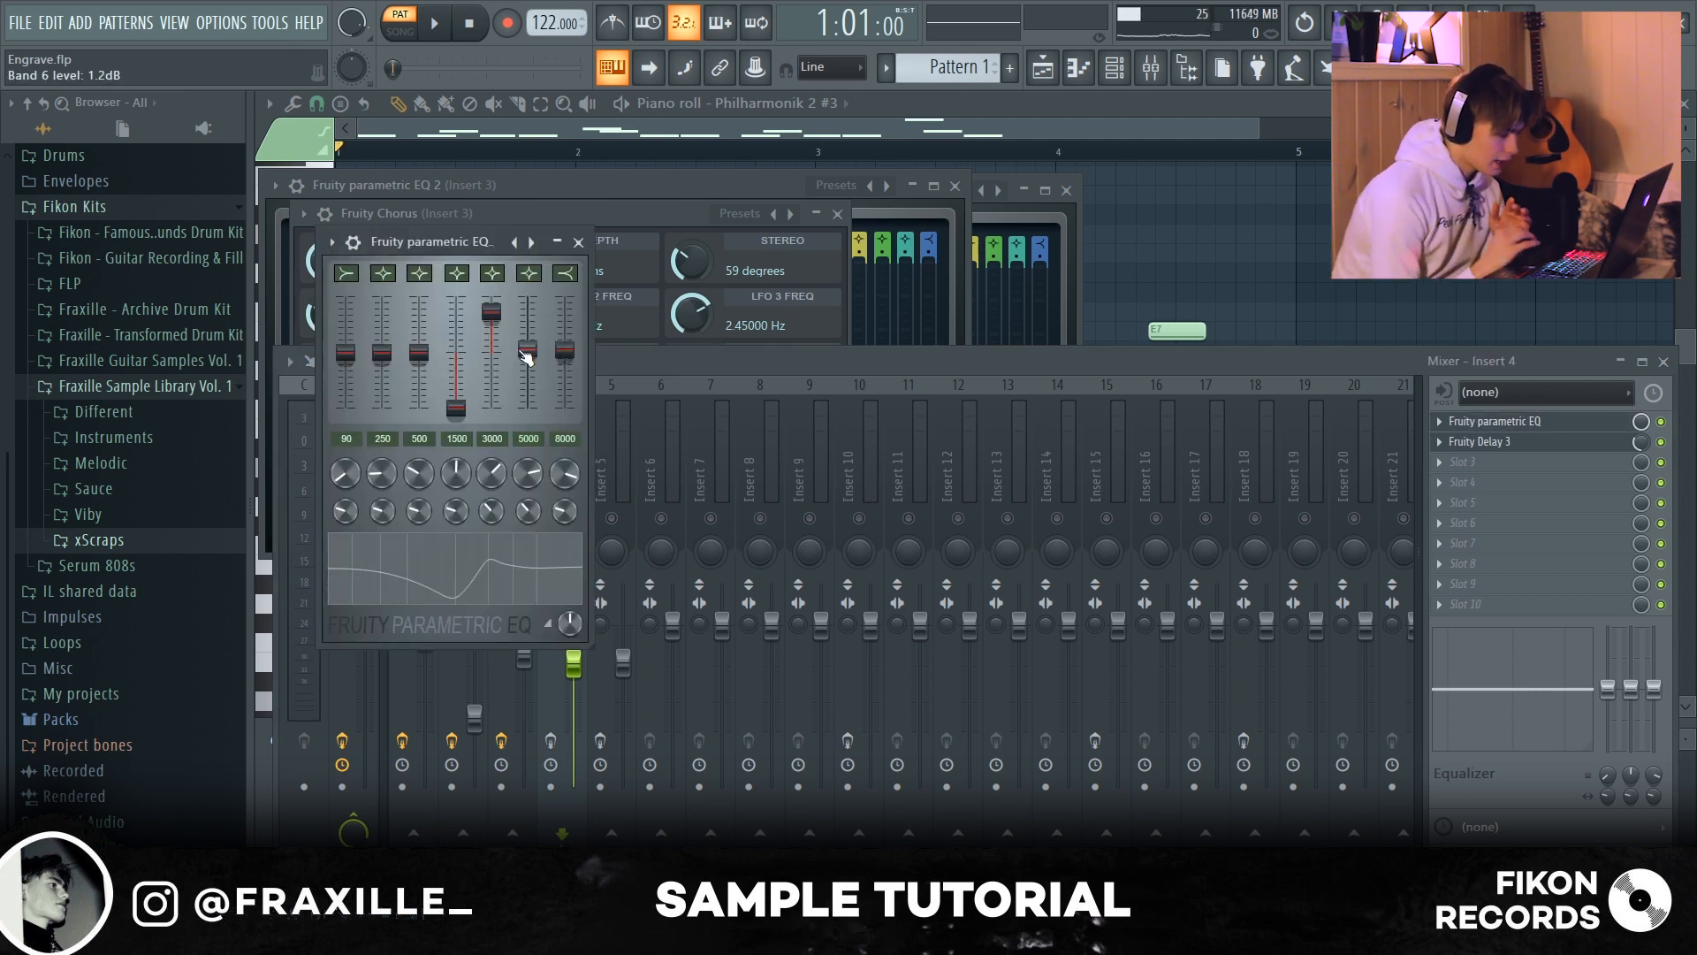
left_click(1493, 441)
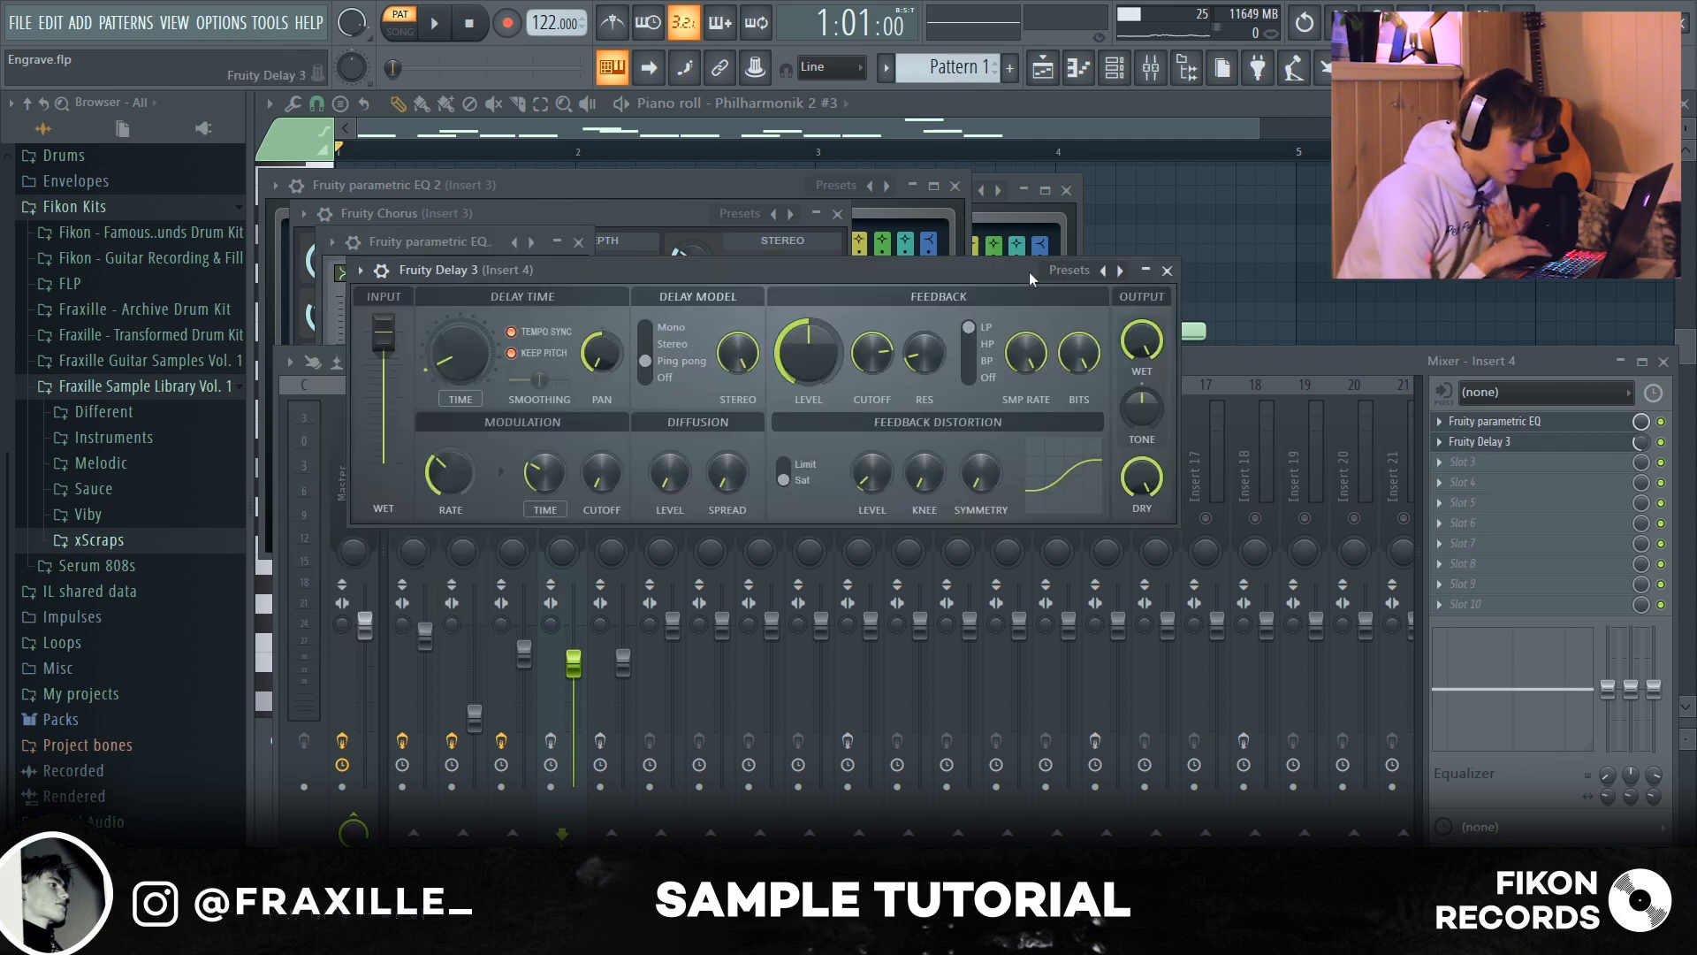
left_click(1167, 270)
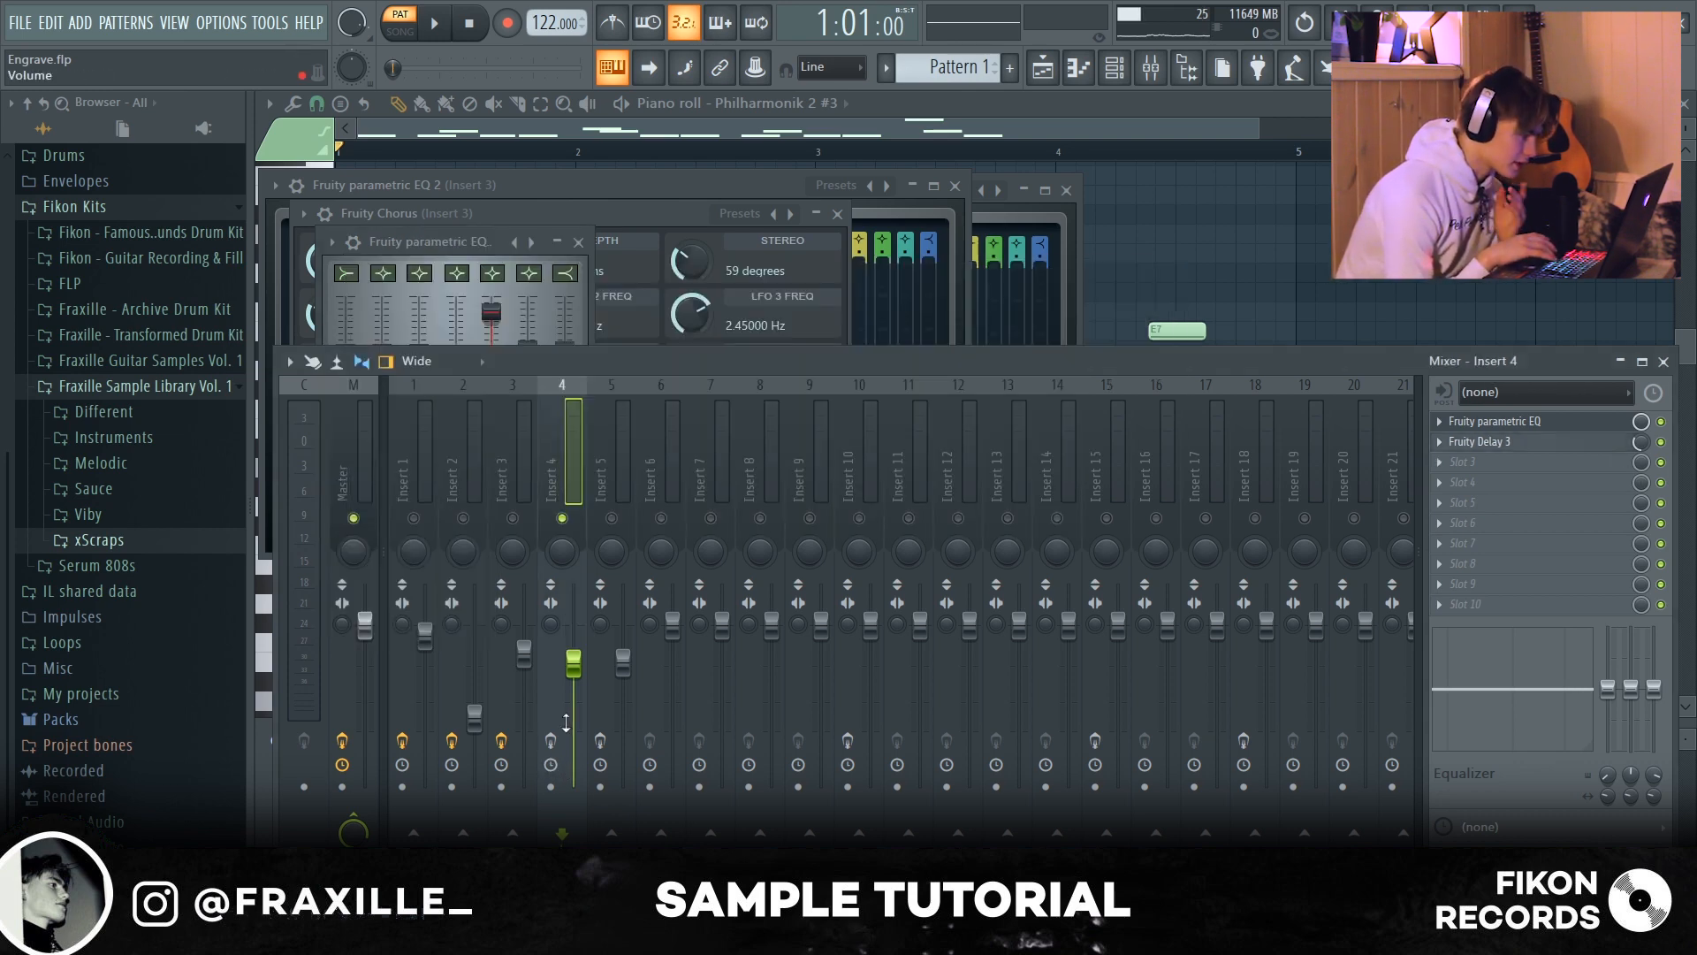
Step: Play the soloed Insert 4 with its effects bypassed, and play it again with its effects enabled
key("space")
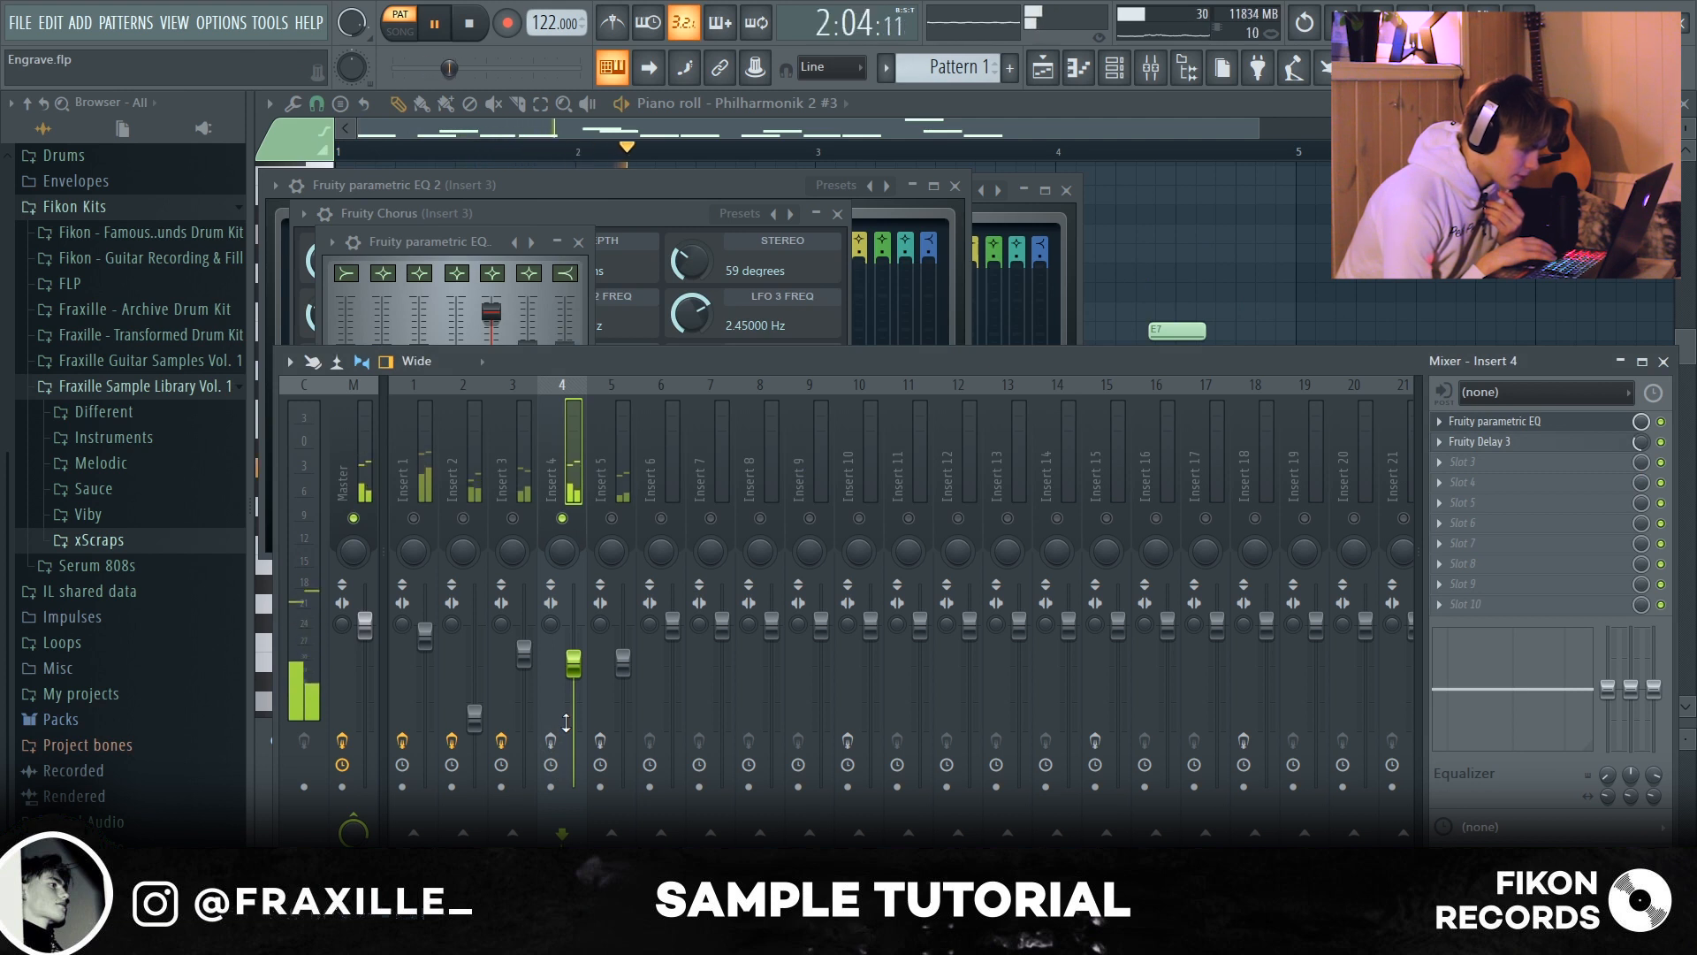
key("space")
left_click(551, 741)
key("space")
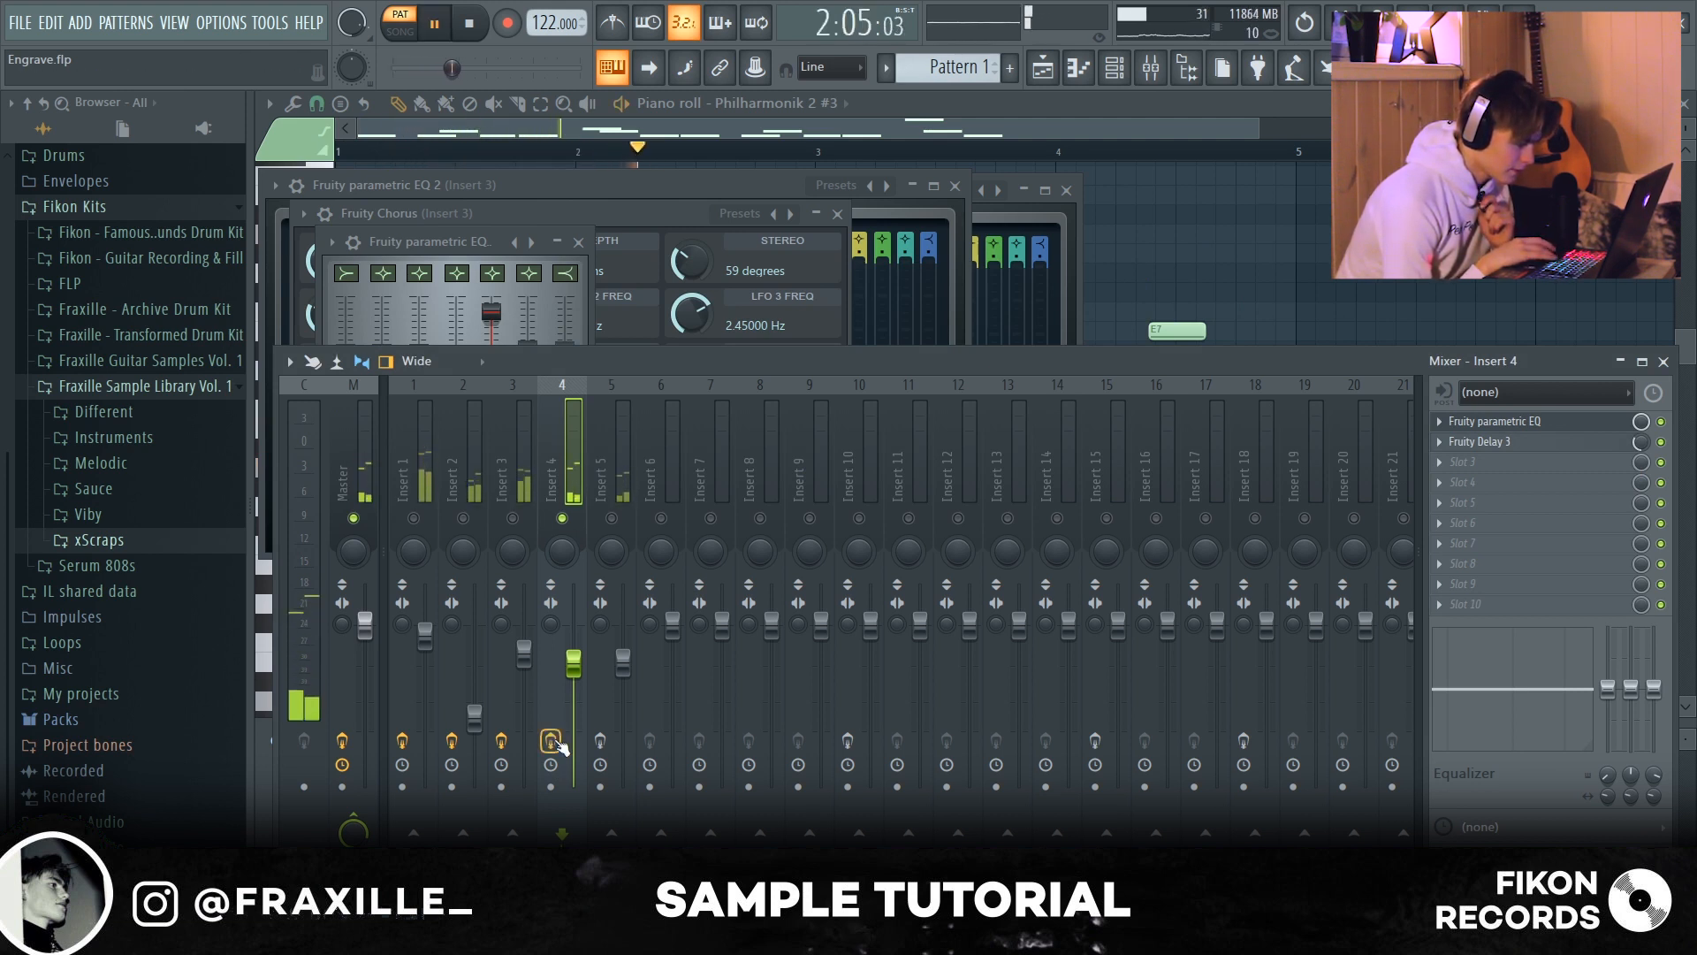
key("space")
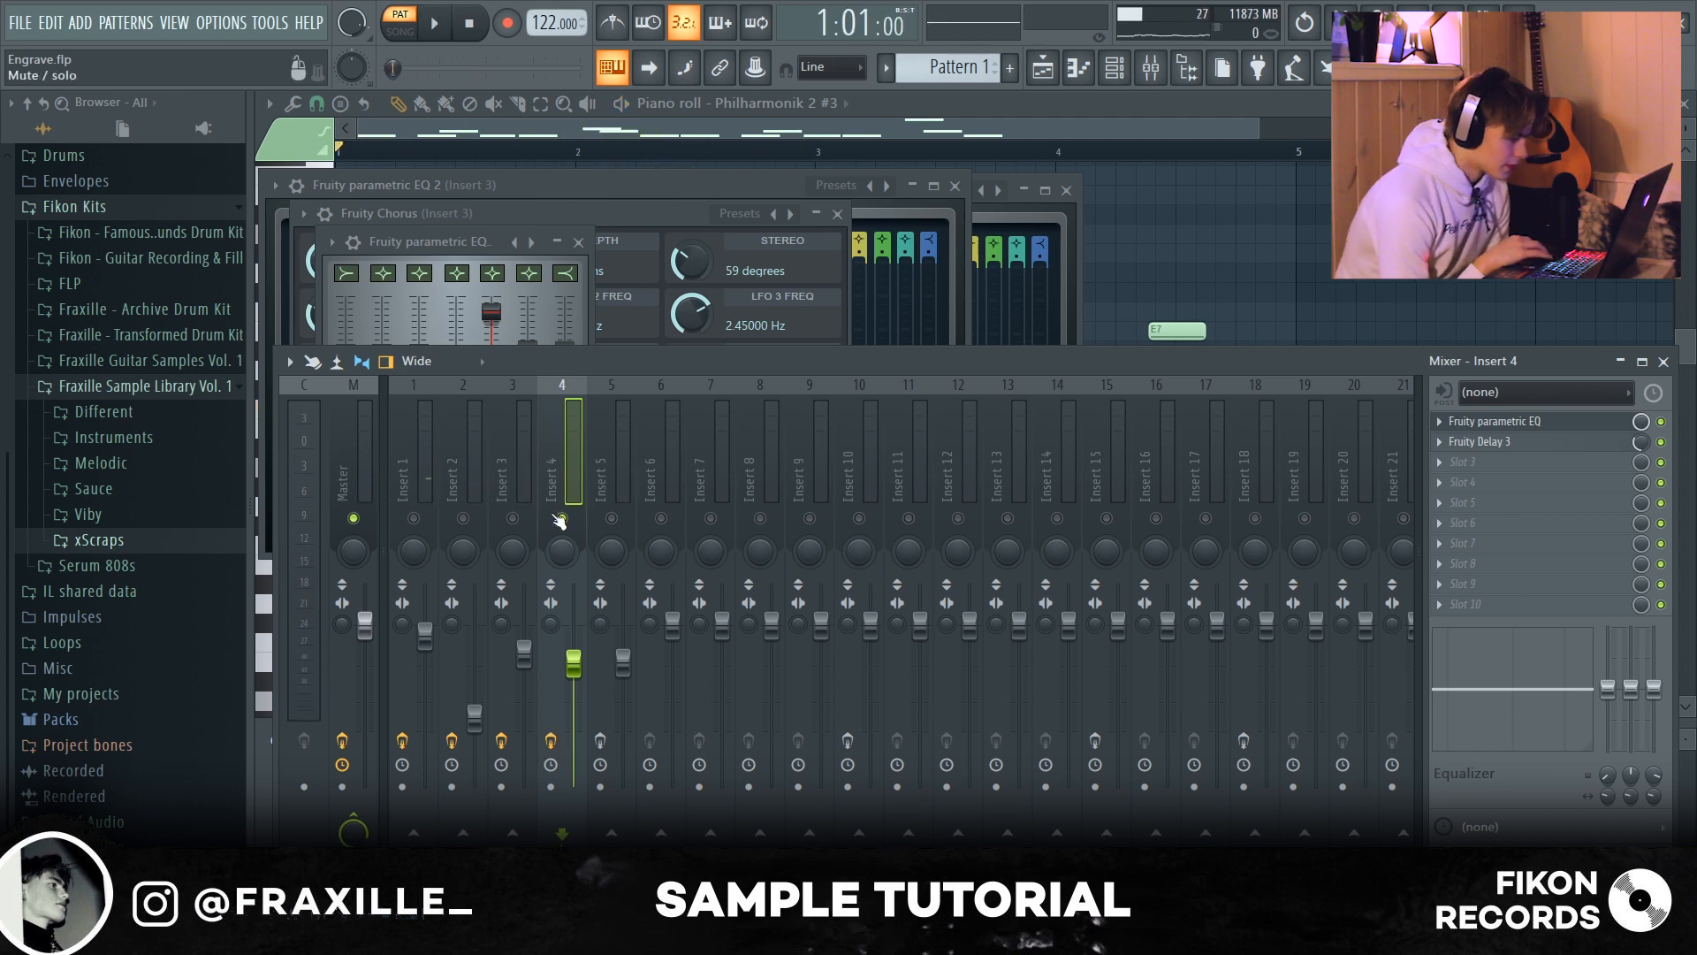
Step: Unmute Inserts 1, 2 and 3, play them together with Insert 4, and save the project
left_click(513, 517)
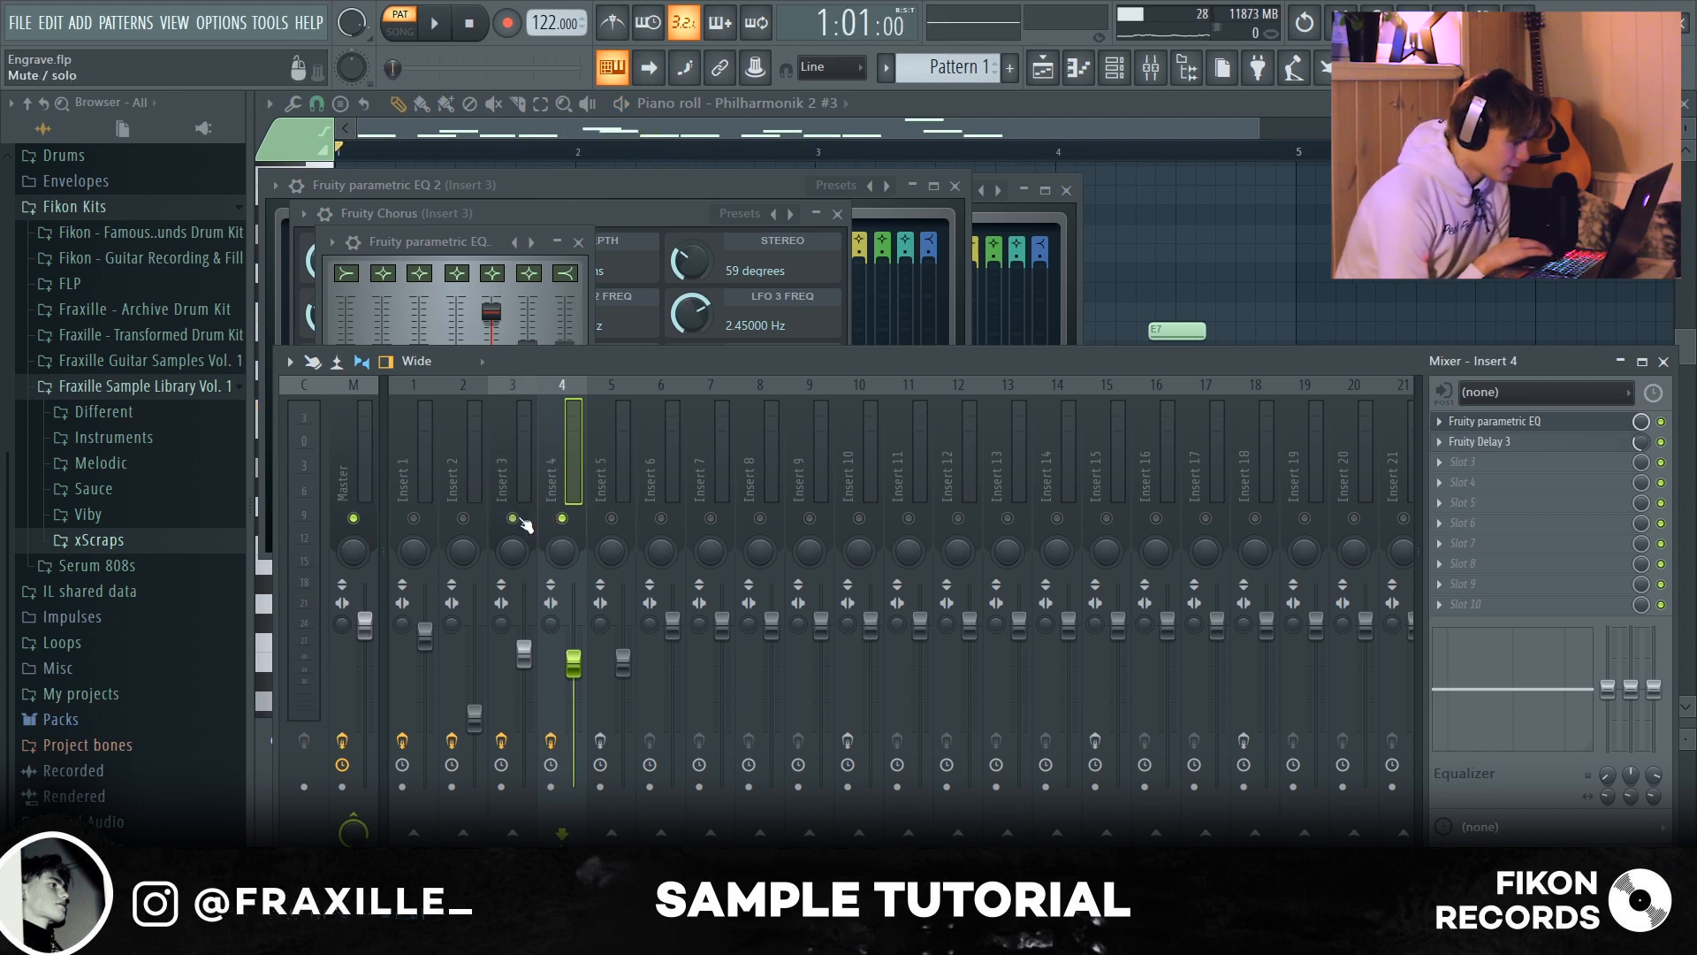
left_click(413, 520)
key("space")
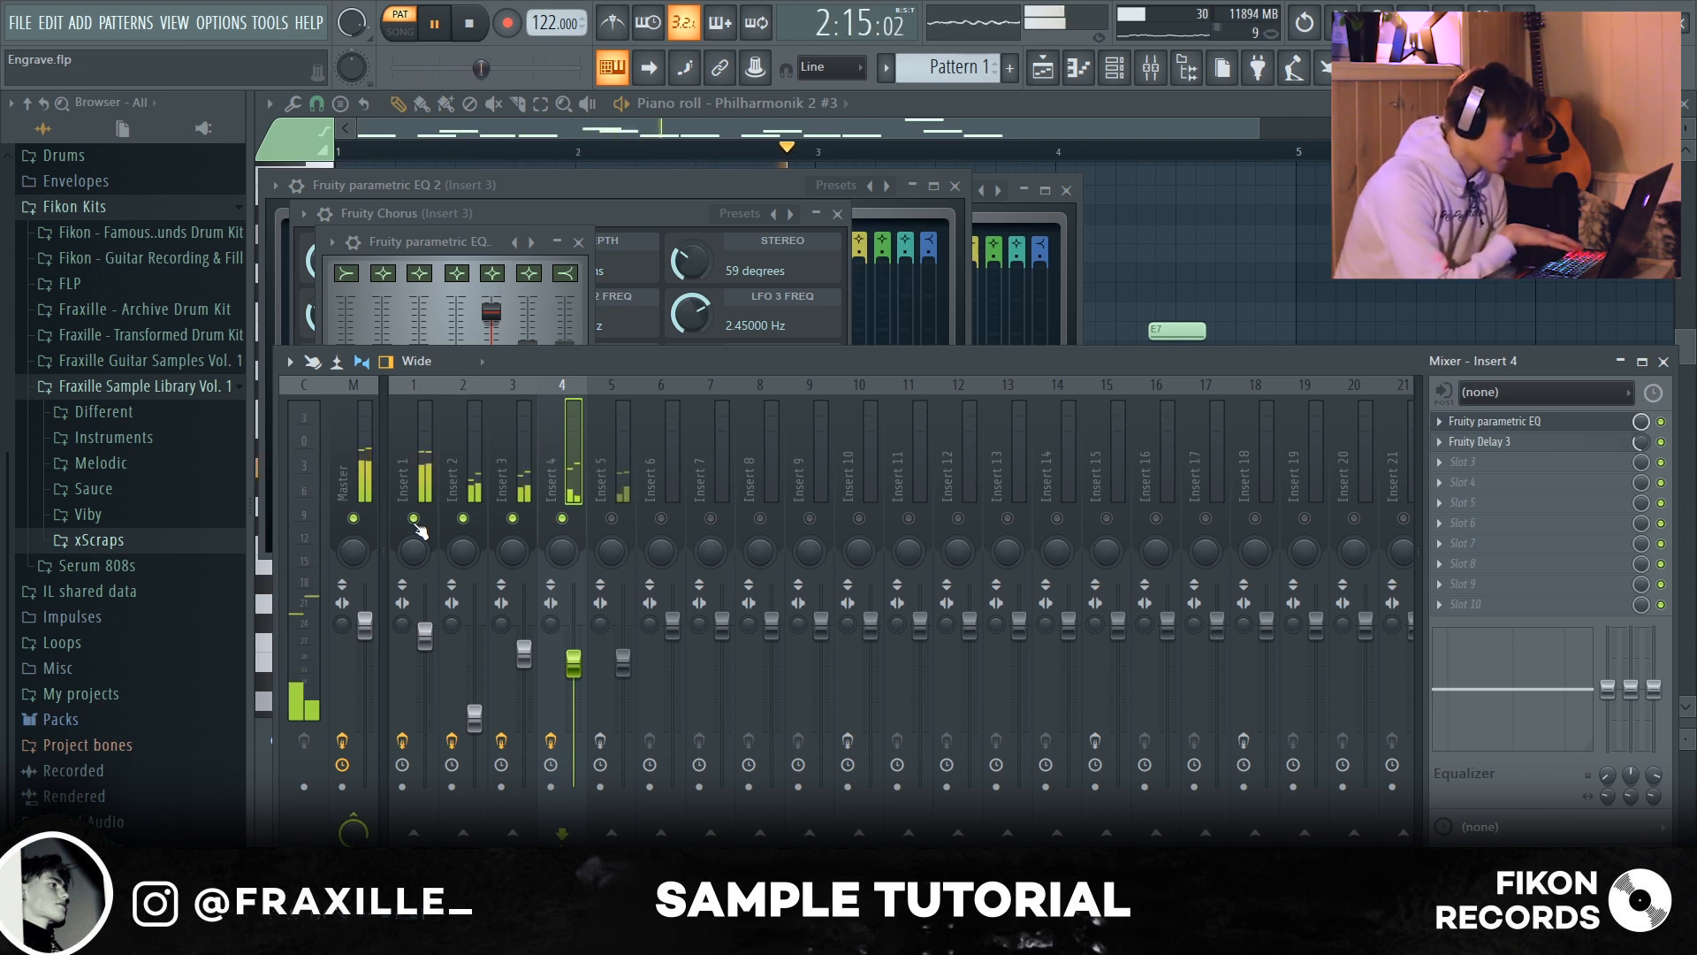
key("ctrl+s")
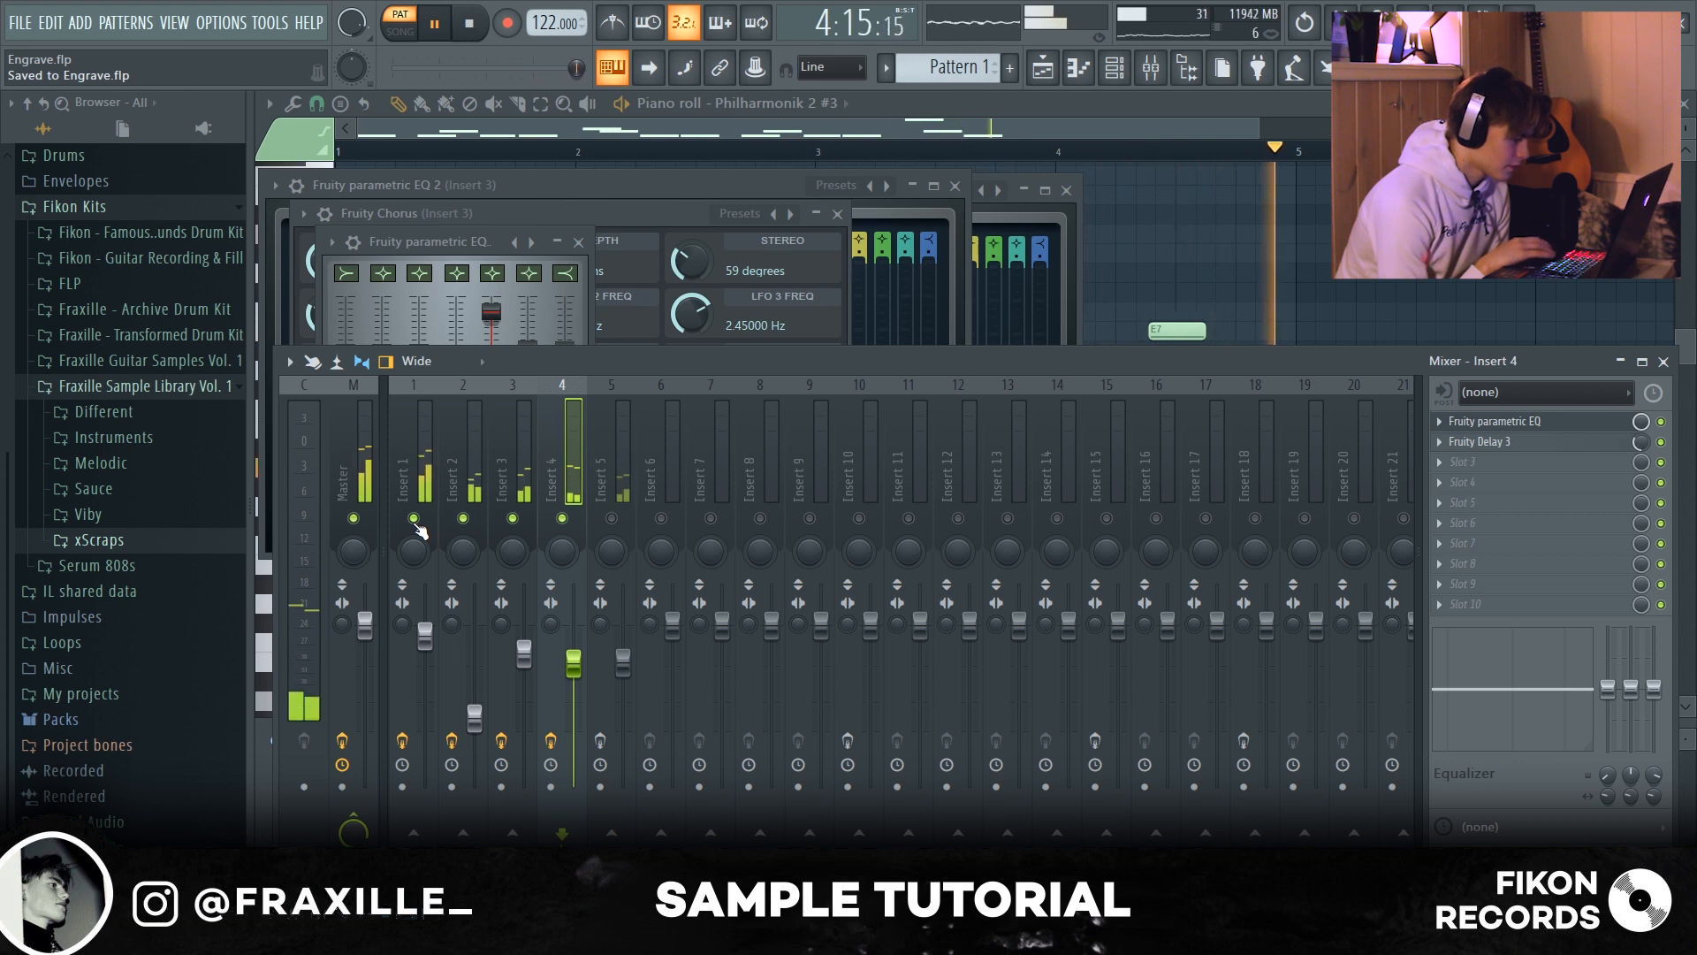
key("space")
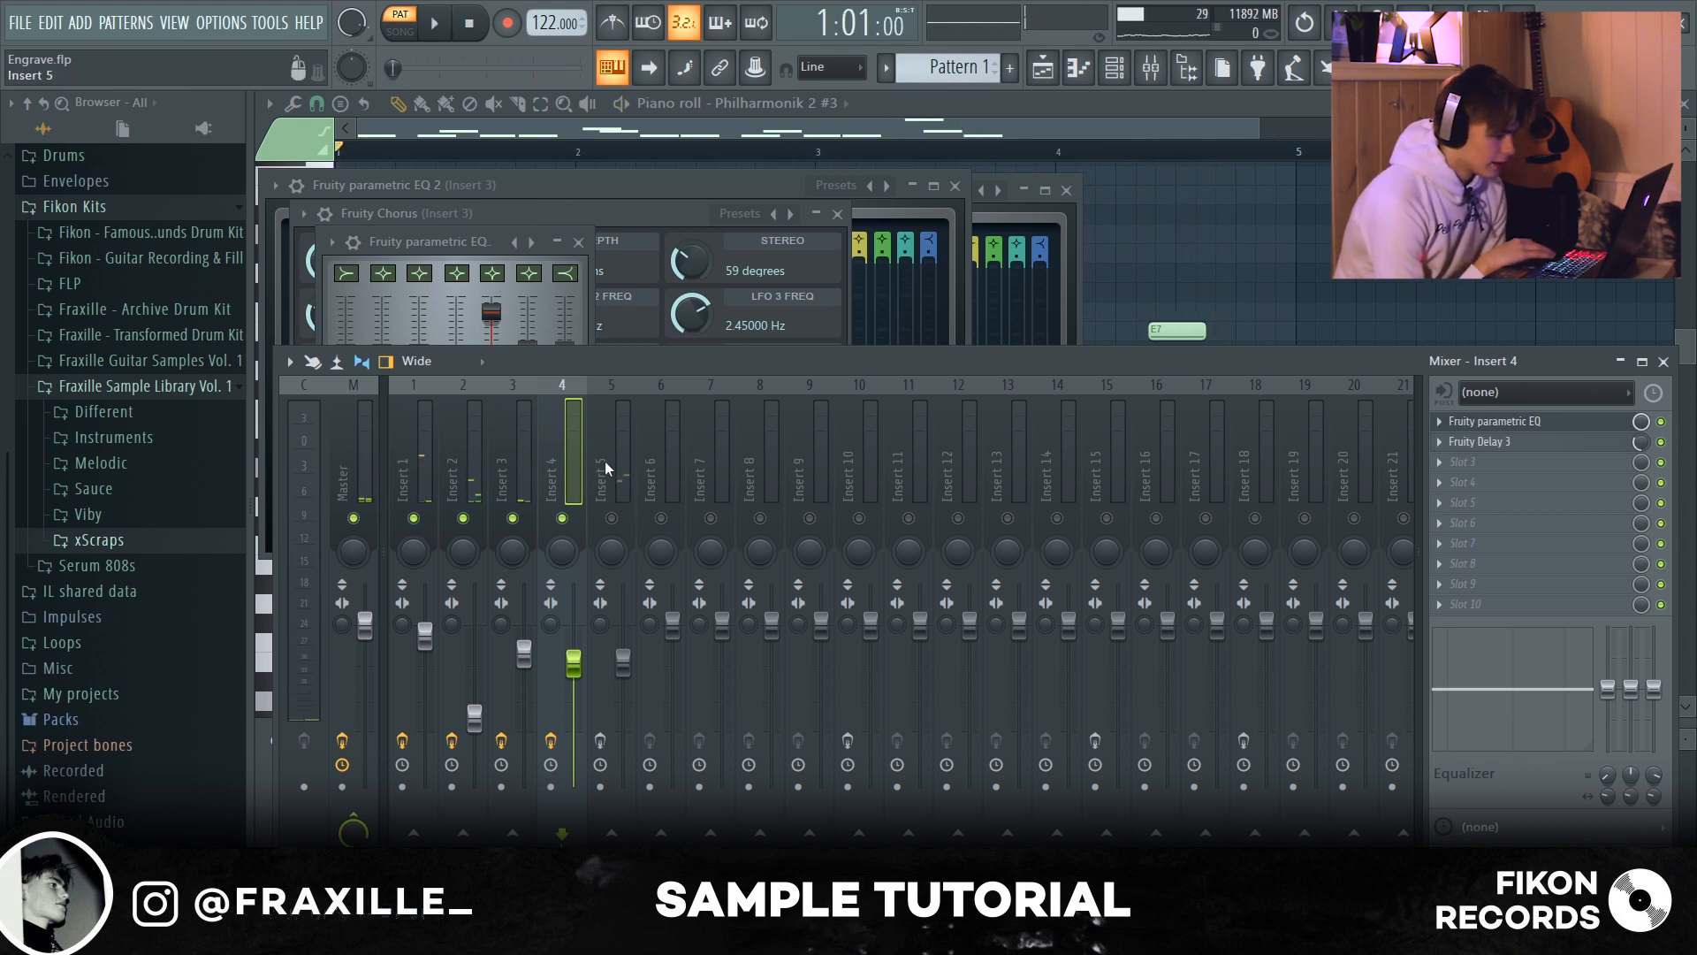
Step: Solo Insert 5 and review its Fruity Chorus, Fruity Delay 3 and Guitar Rig 5 settings
left_click(606, 457)
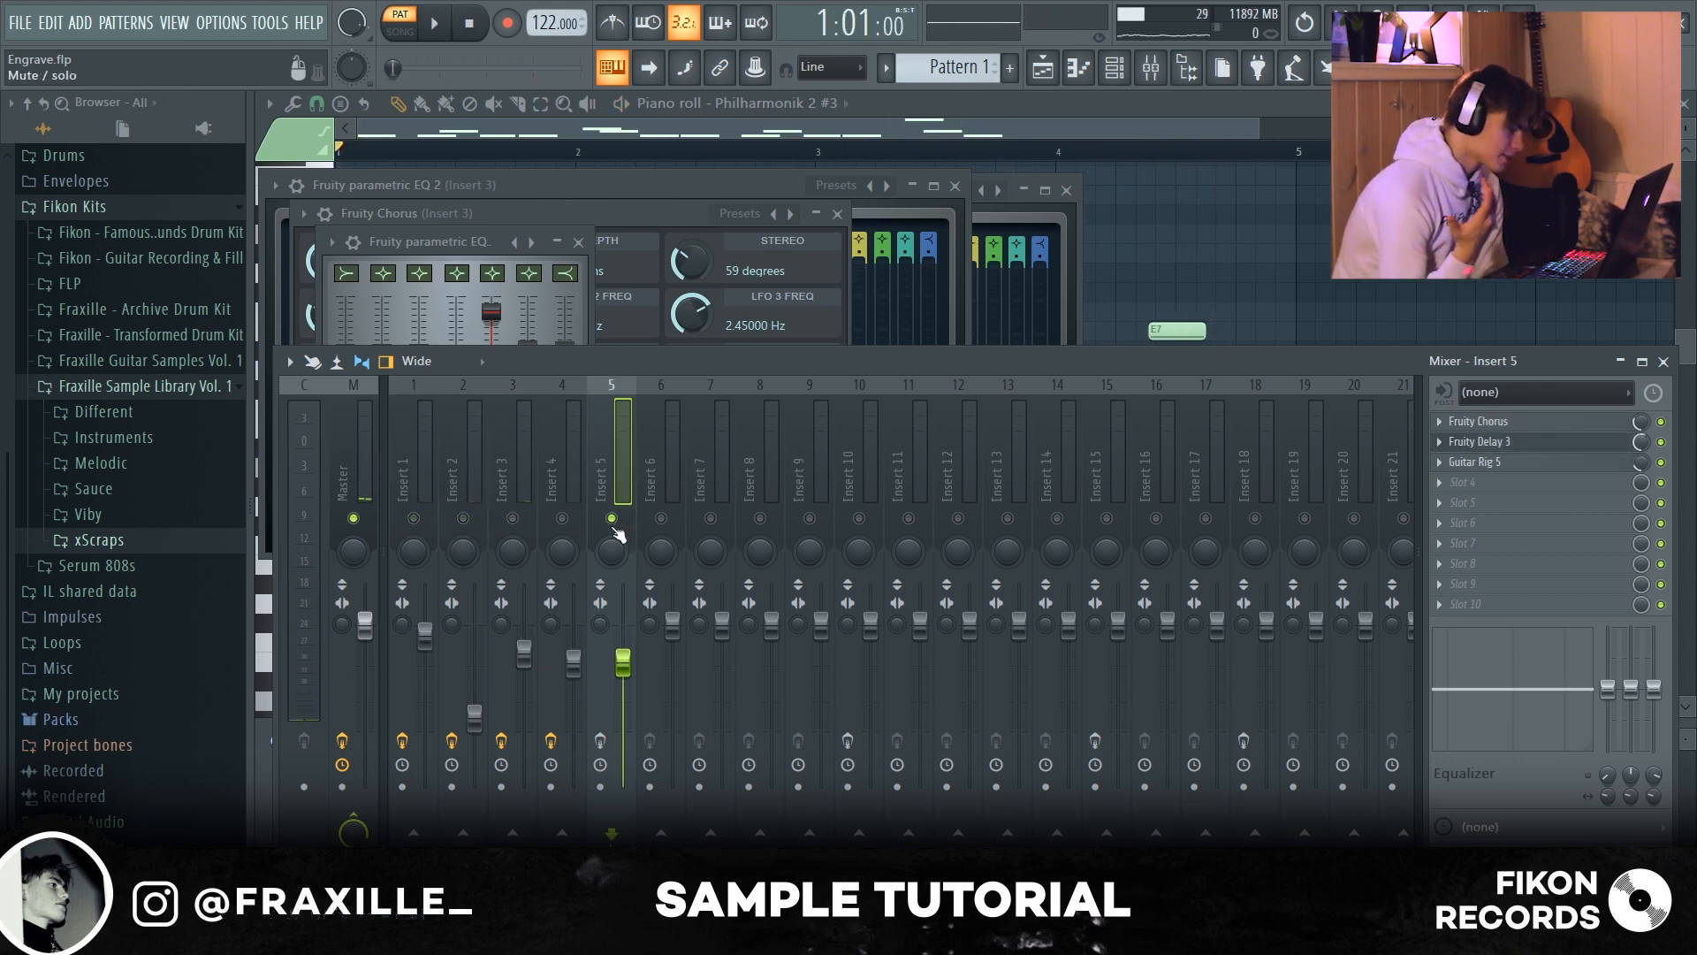
left_click(1485, 428)
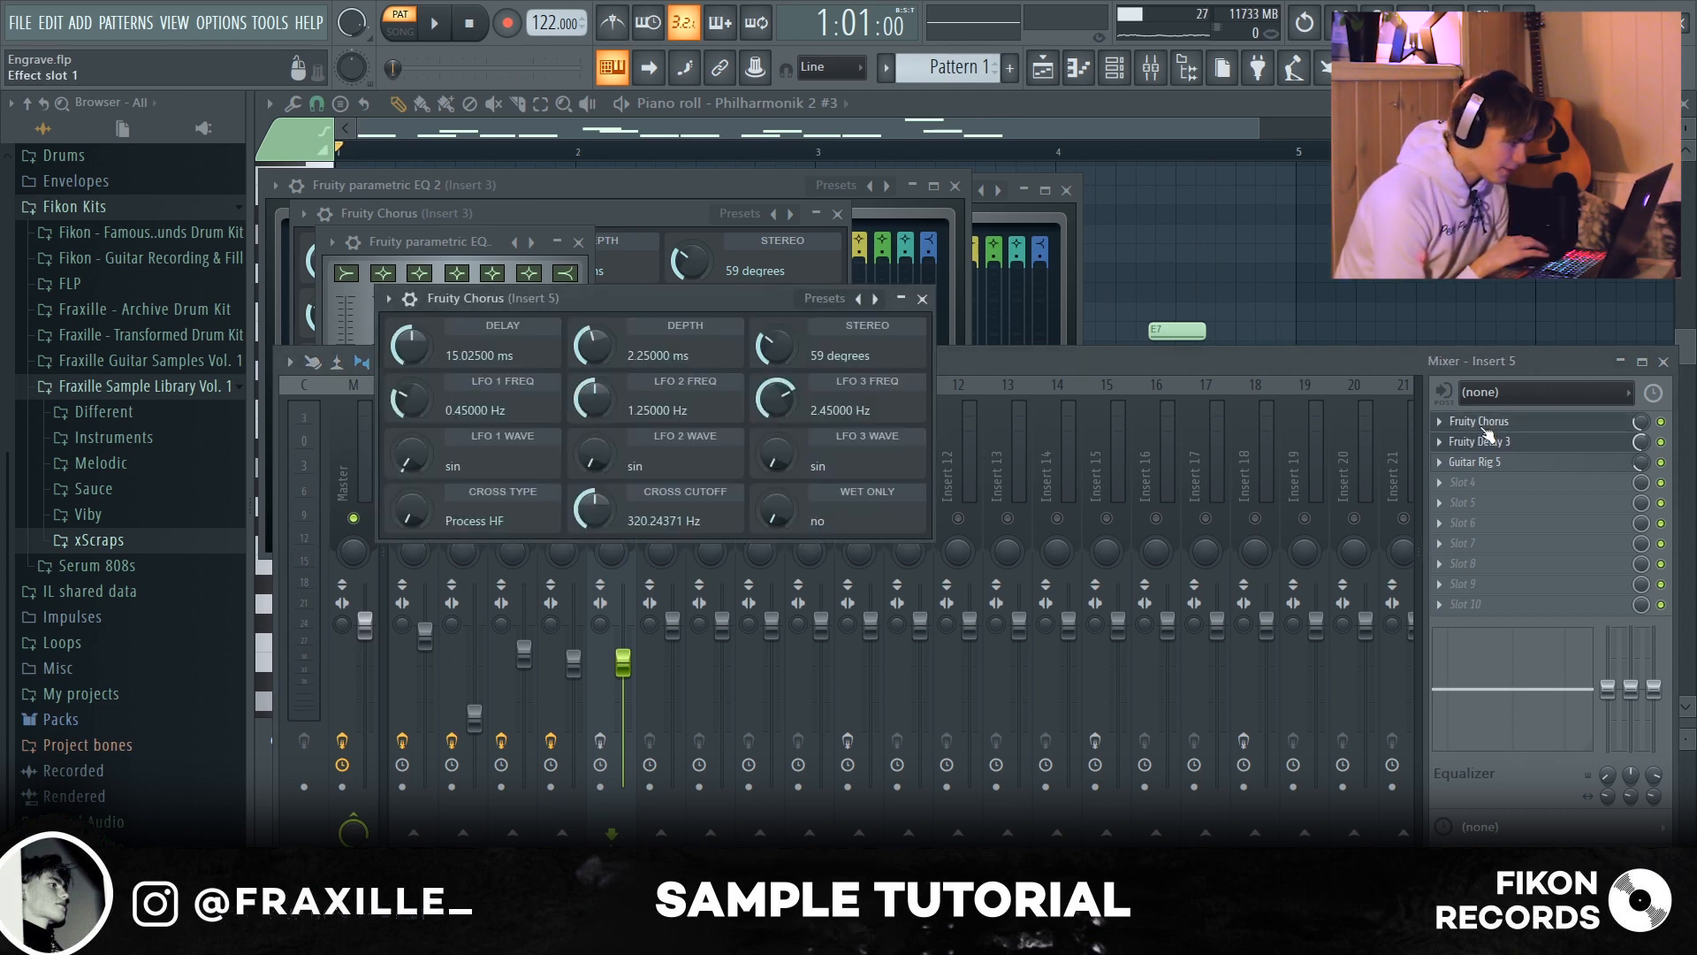
left_click(1549, 447)
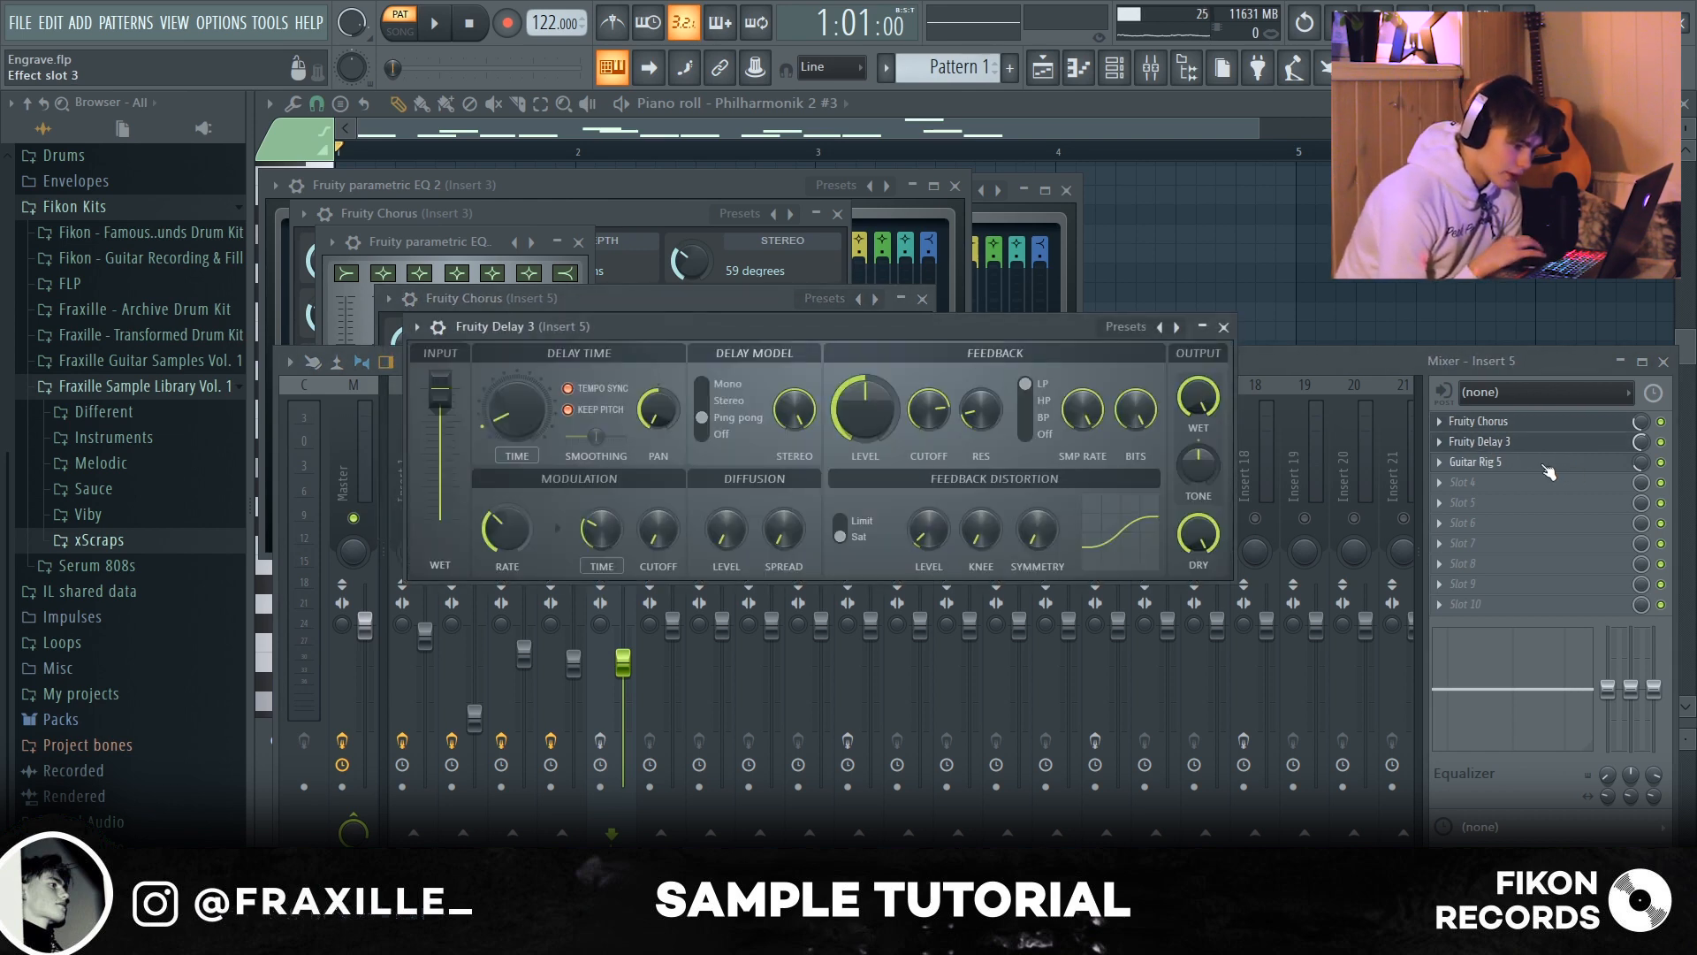
left_click(1545, 467)
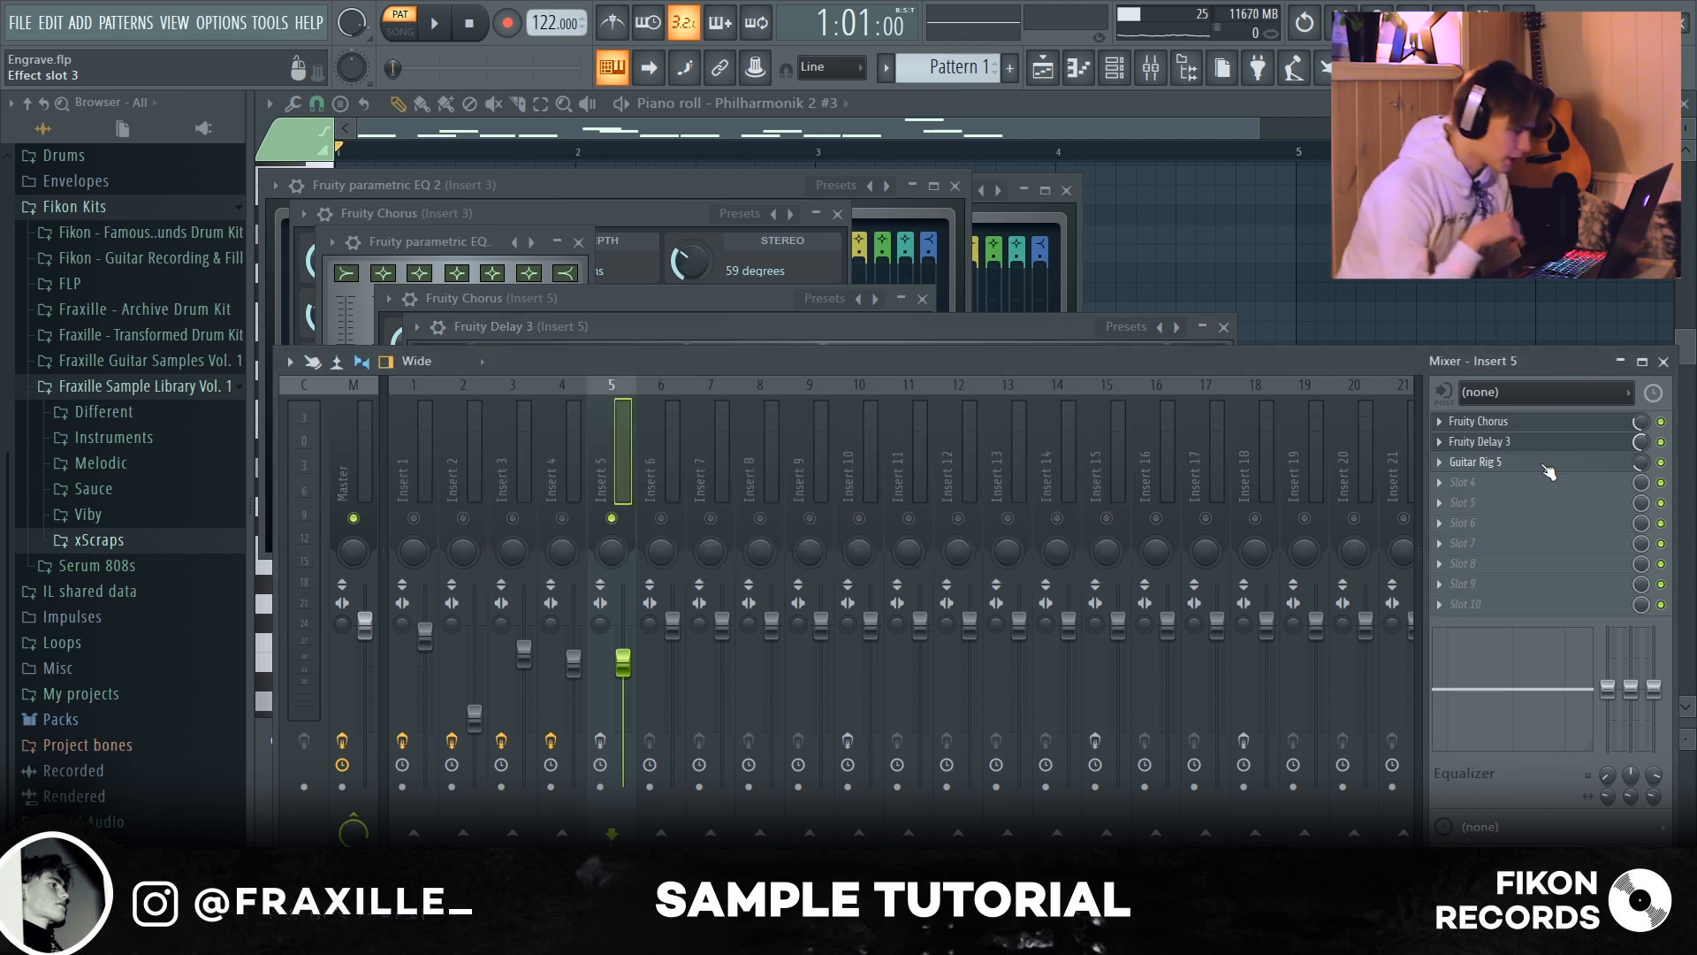
left_click(1548, 472)
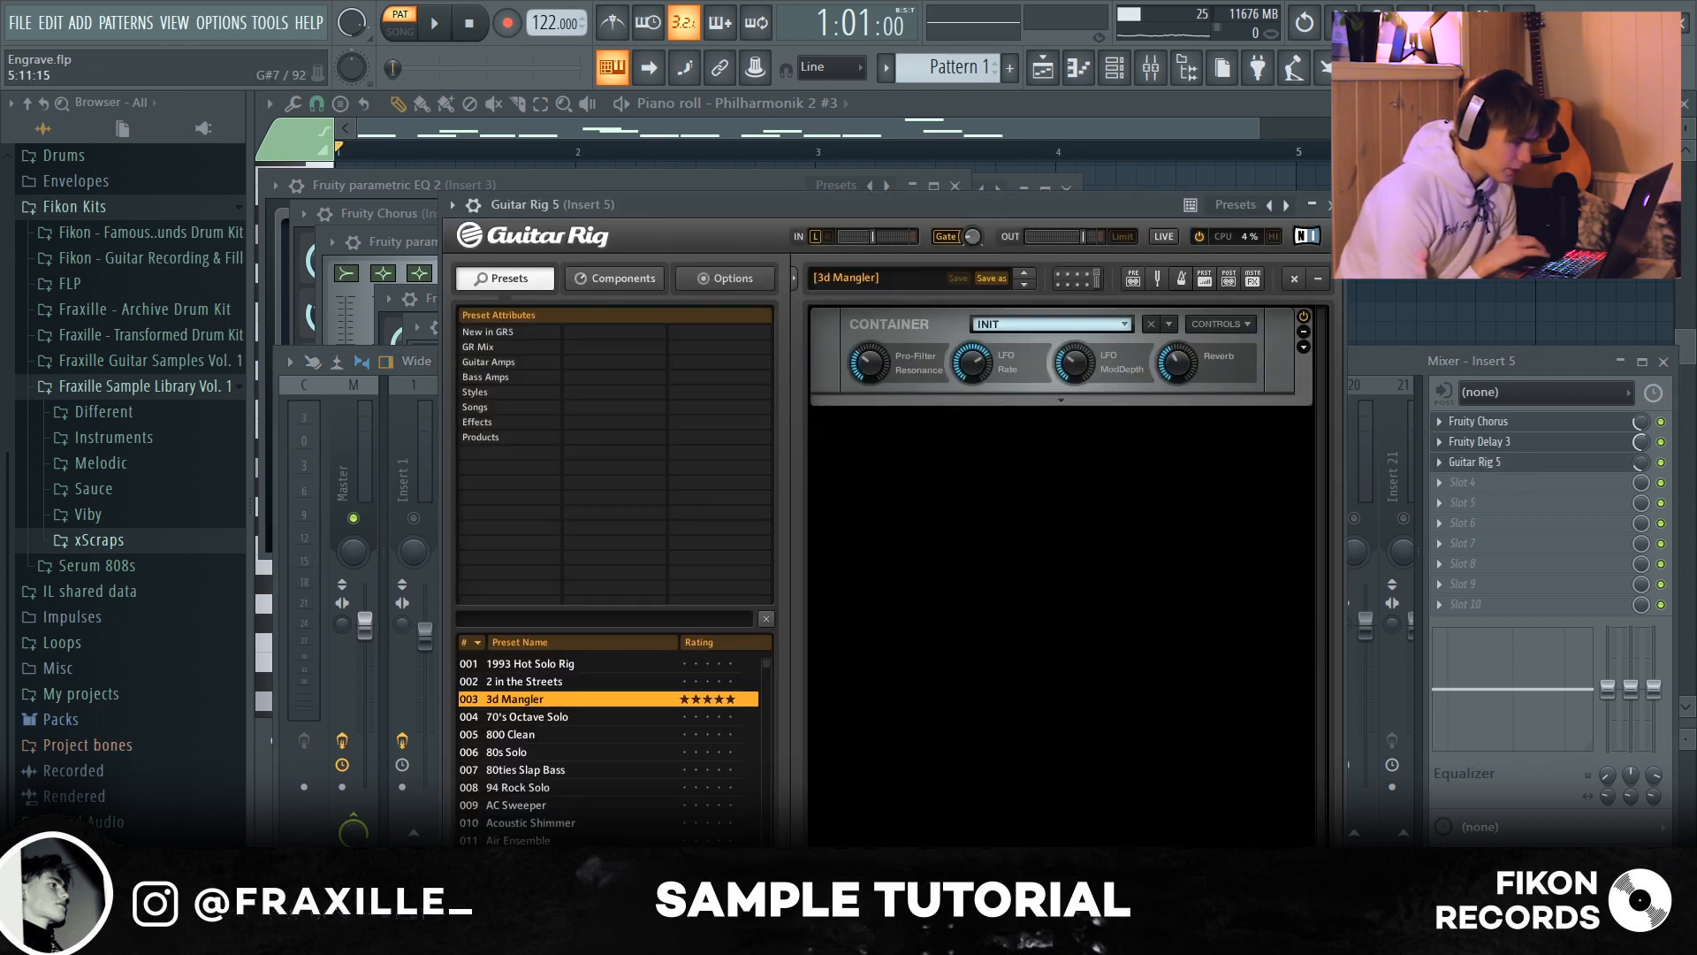
left_click(1333, 205)
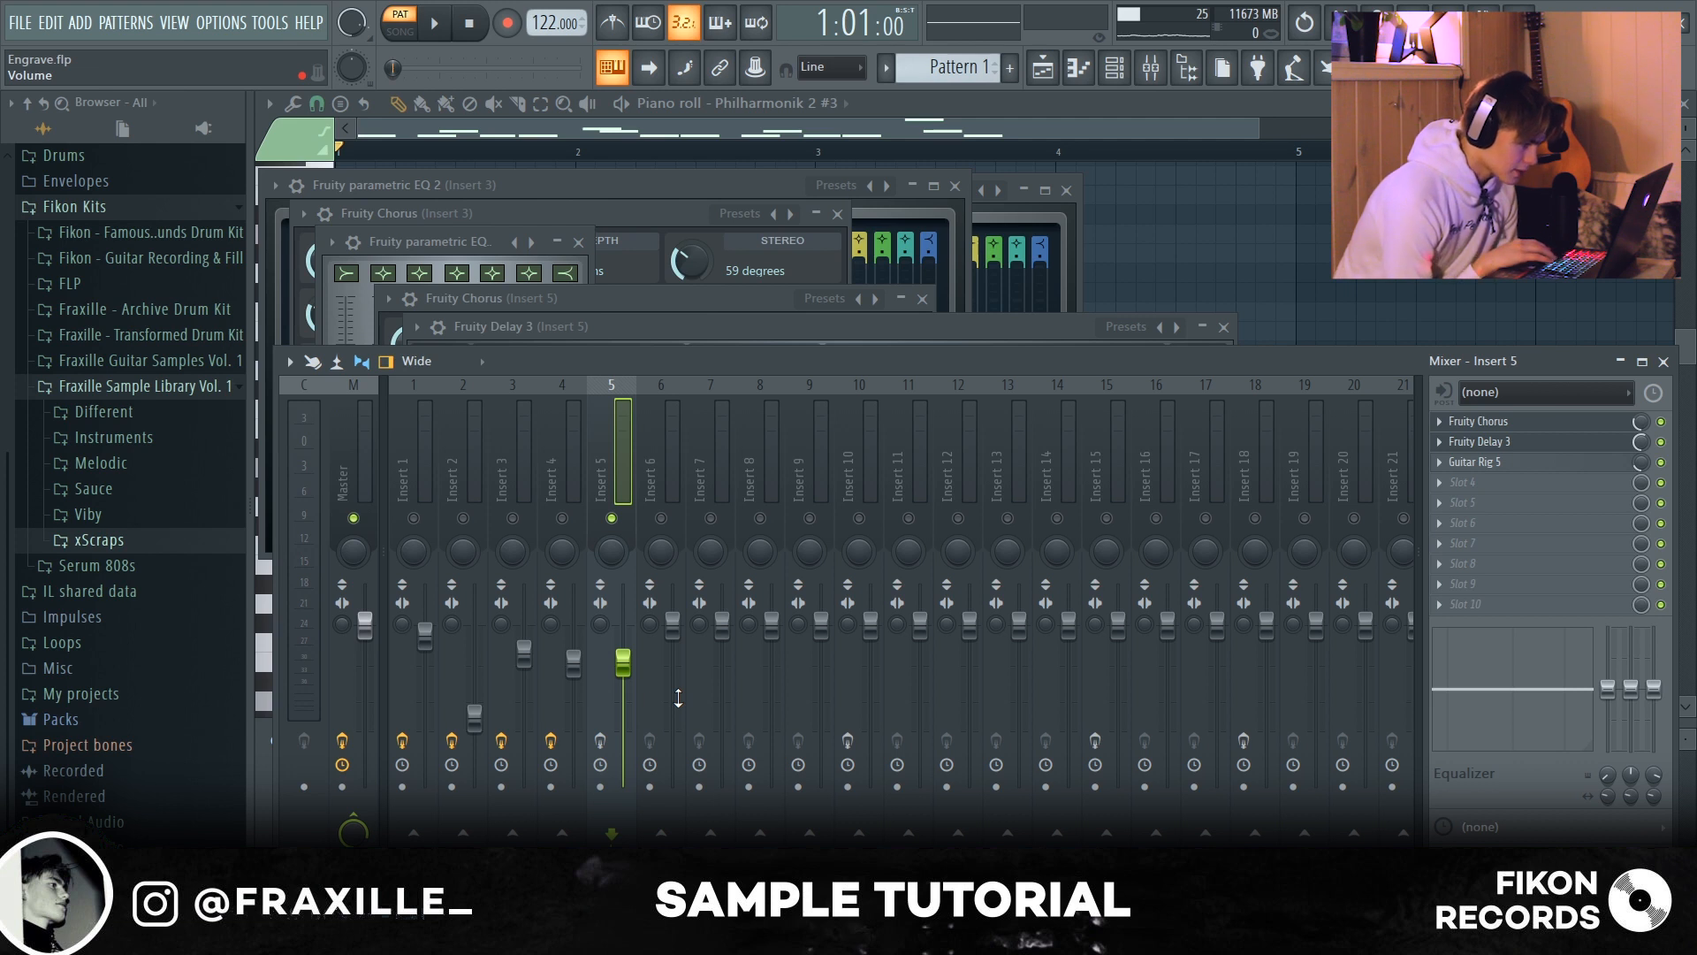
Step: Compare the soloed Insert 5 with its effects bypassed and enabled, and play the full mix with all inserts unmuted
key("space")
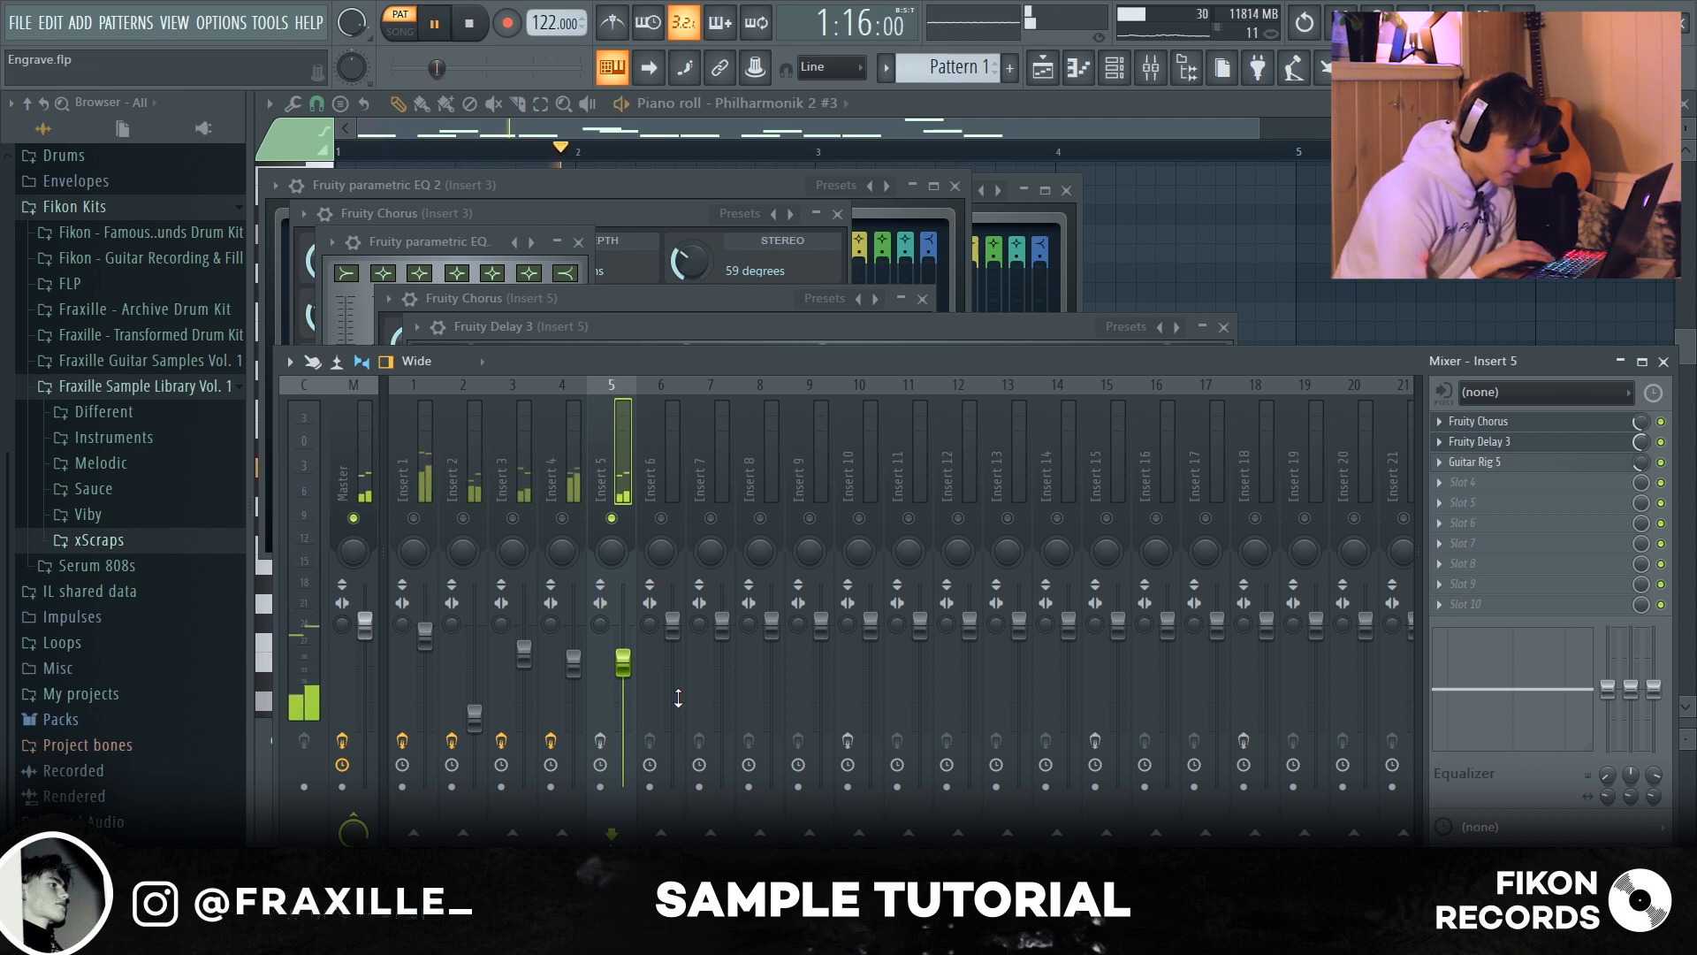
key("space")
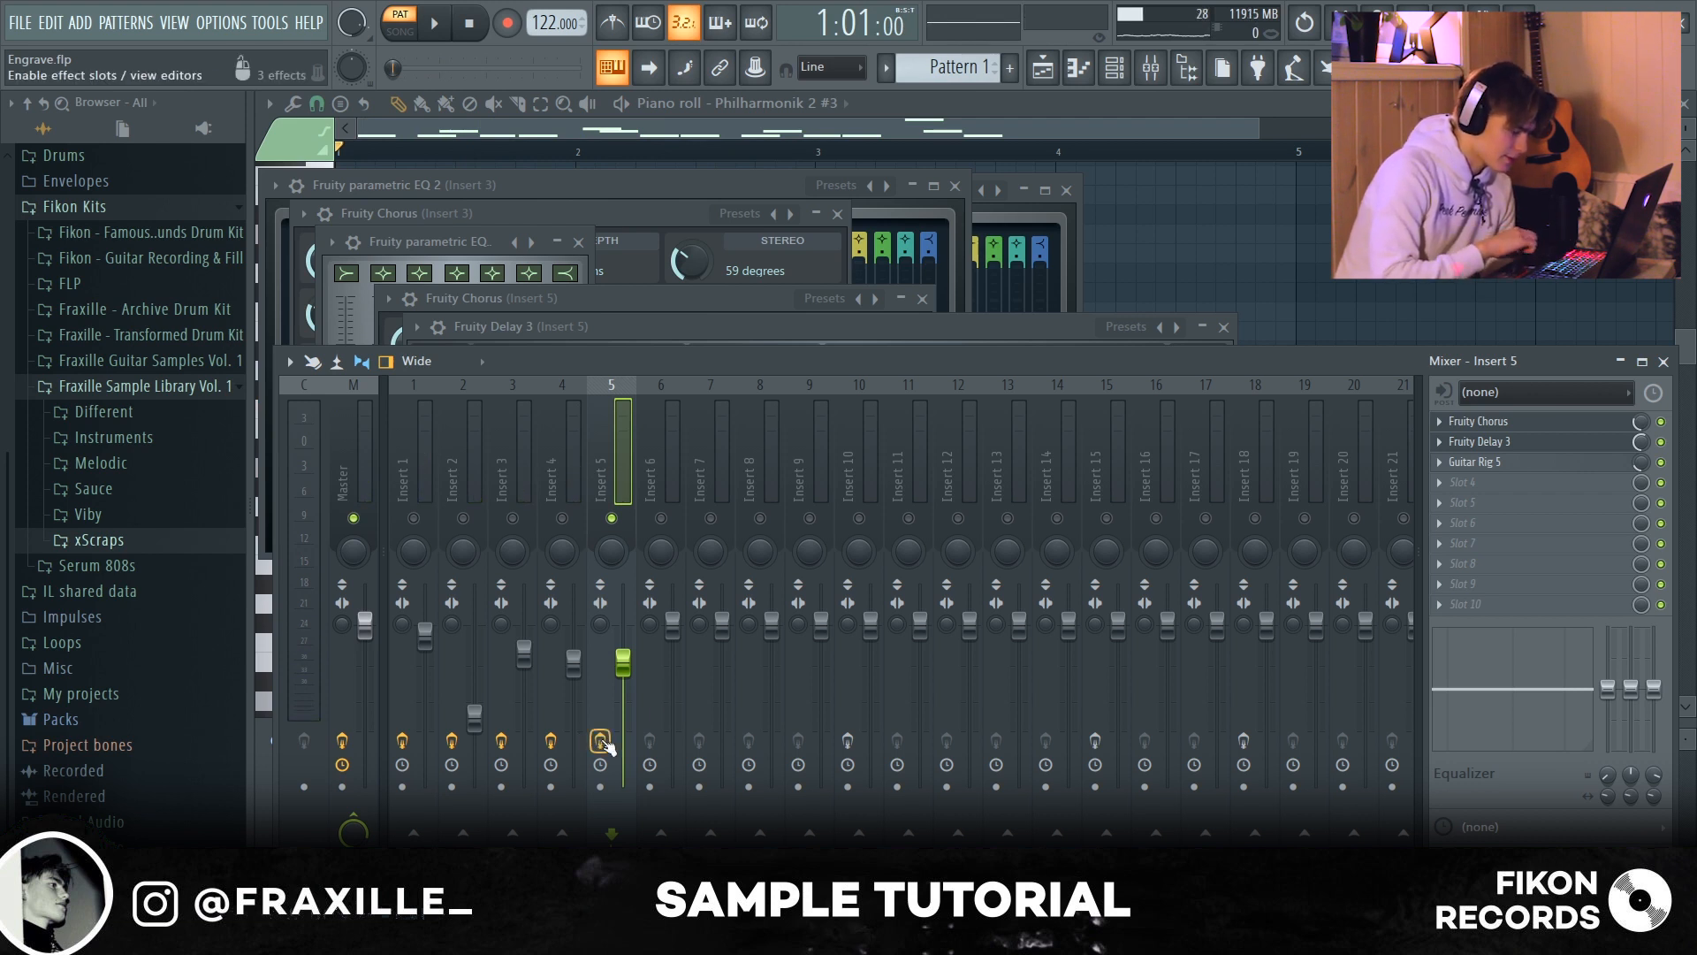
key("space")
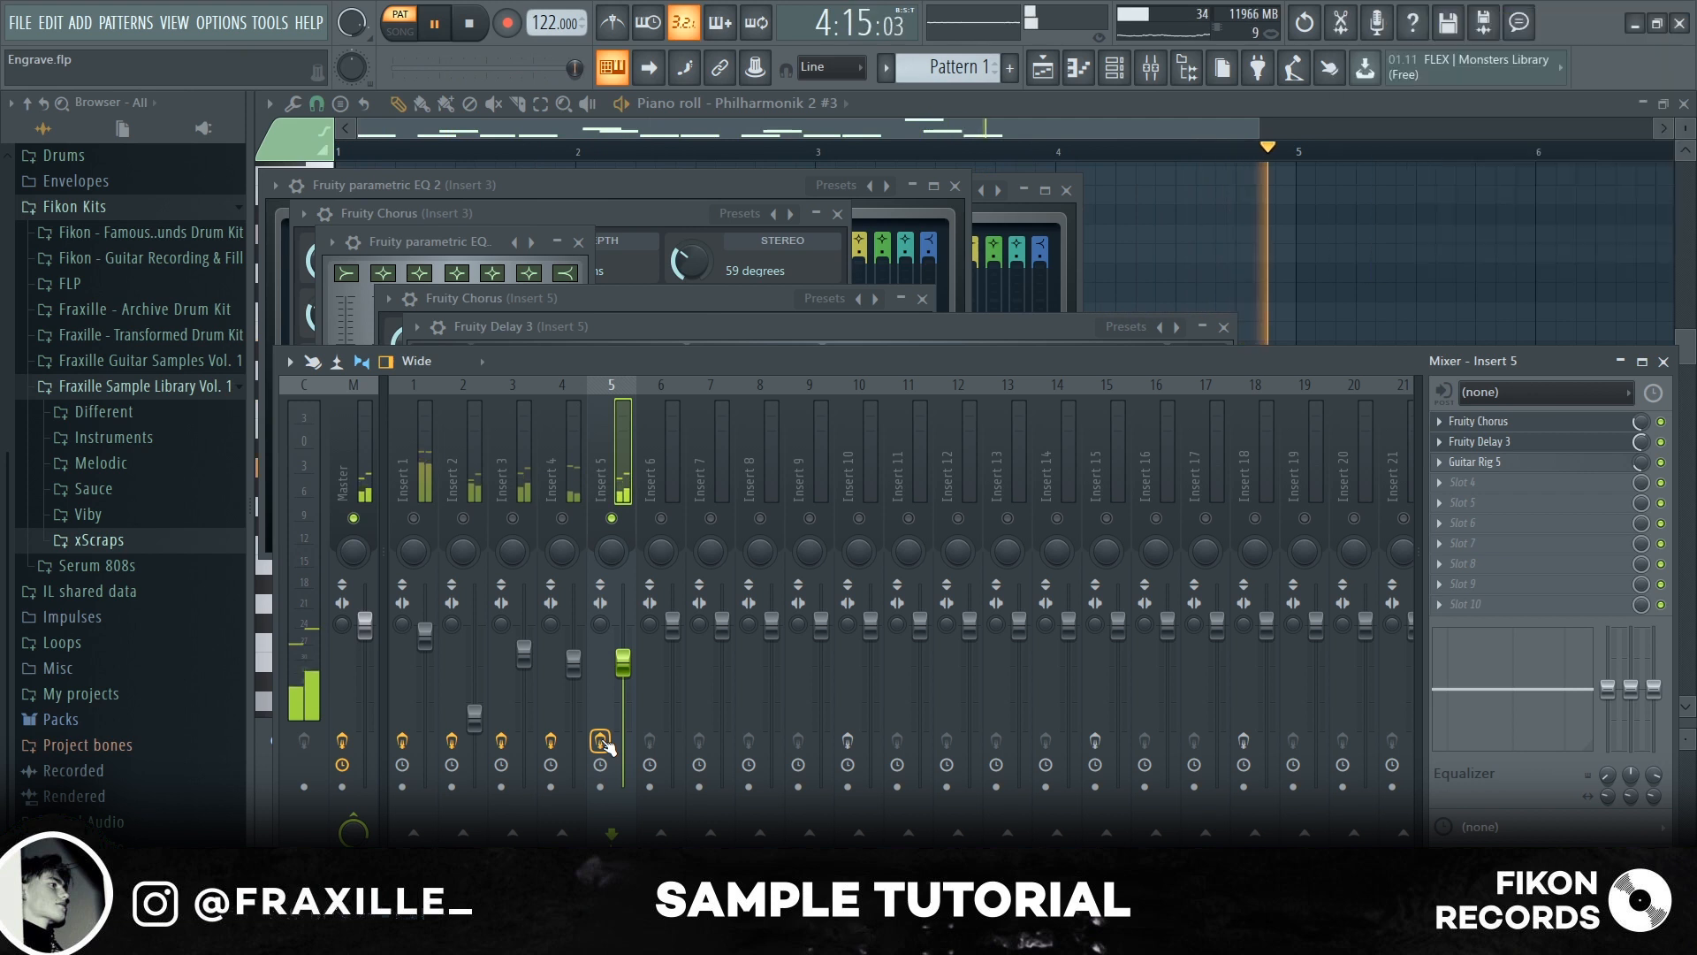
key("space")
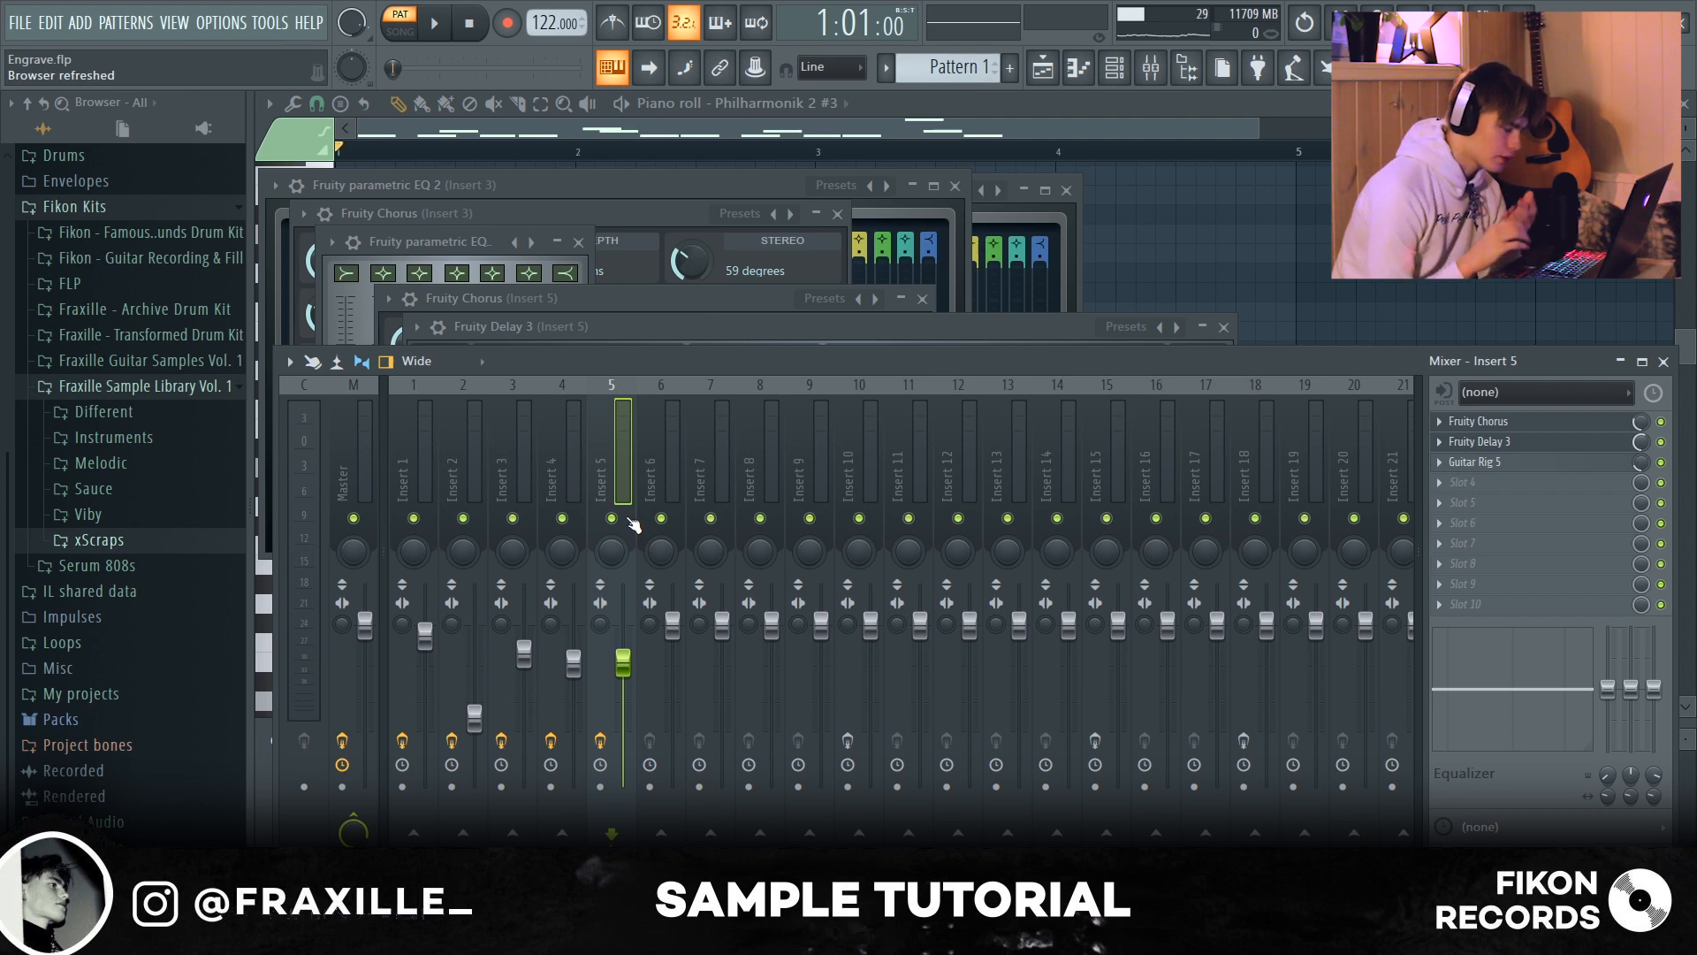
key("space")
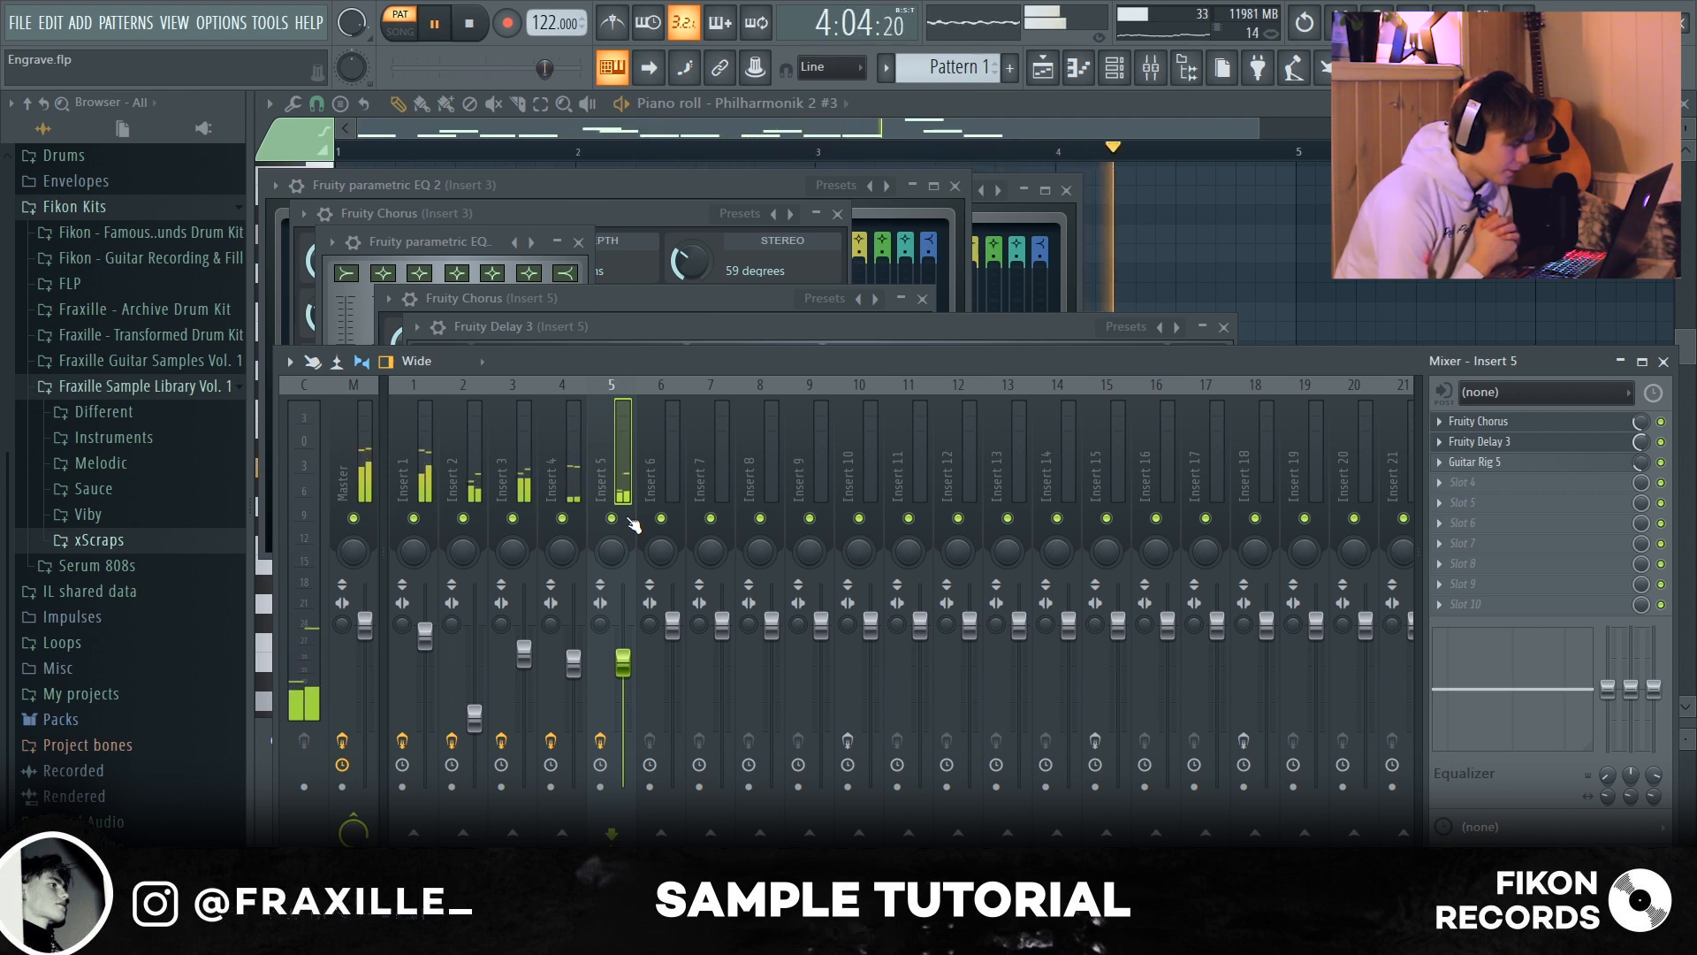
key("space")
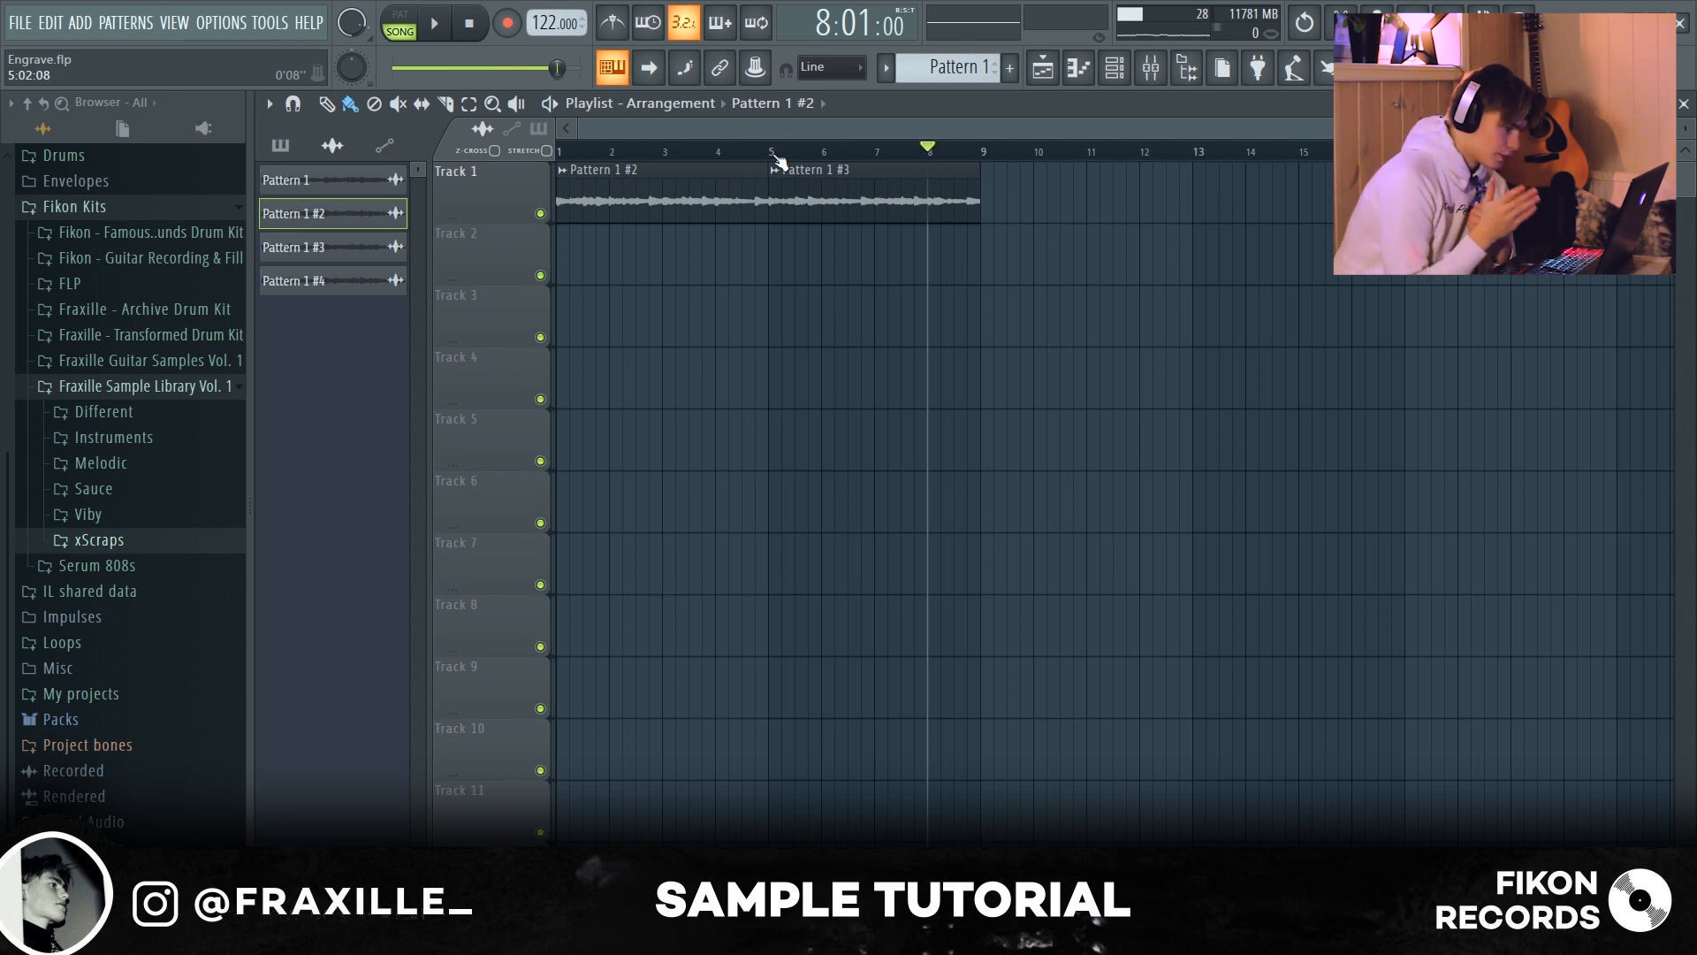
Step: Place the playhead at bar 5 and open the Pattern 1 #3 clip's sampler settings and its Insert 10 mixer track
mouse_move(776, 156)
left_mouse_down()
mouse_move(561, 152)
mouse_move(769, 149)
left_mouse_up()
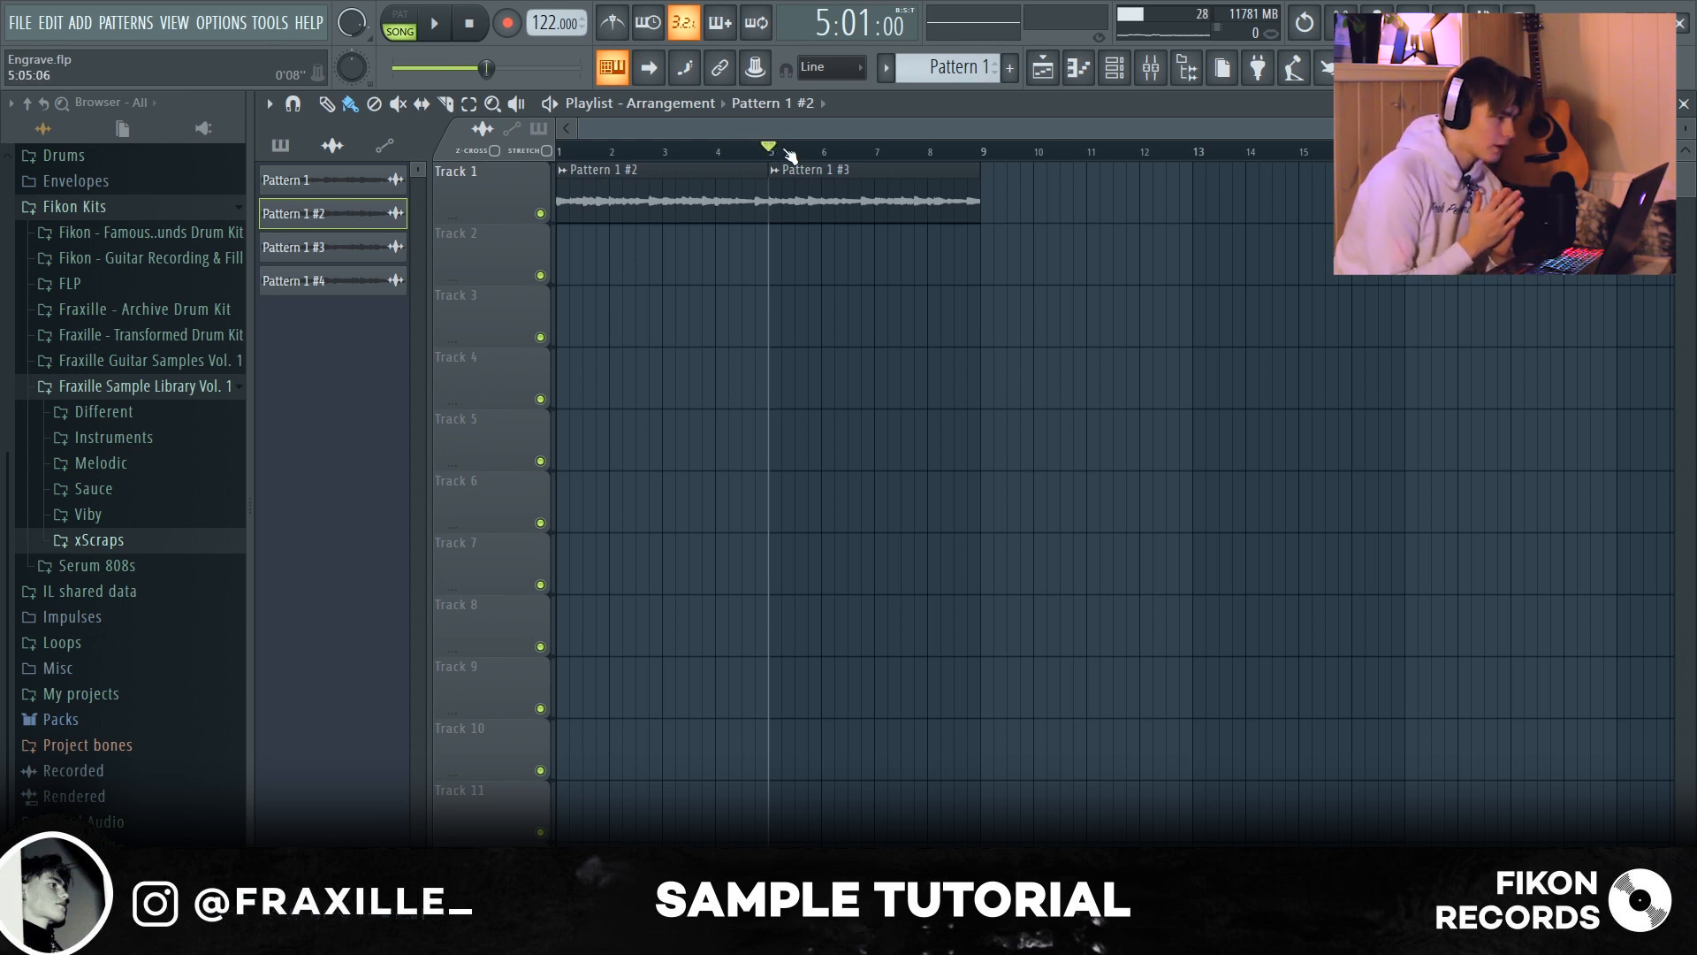
double_click(791, 196)
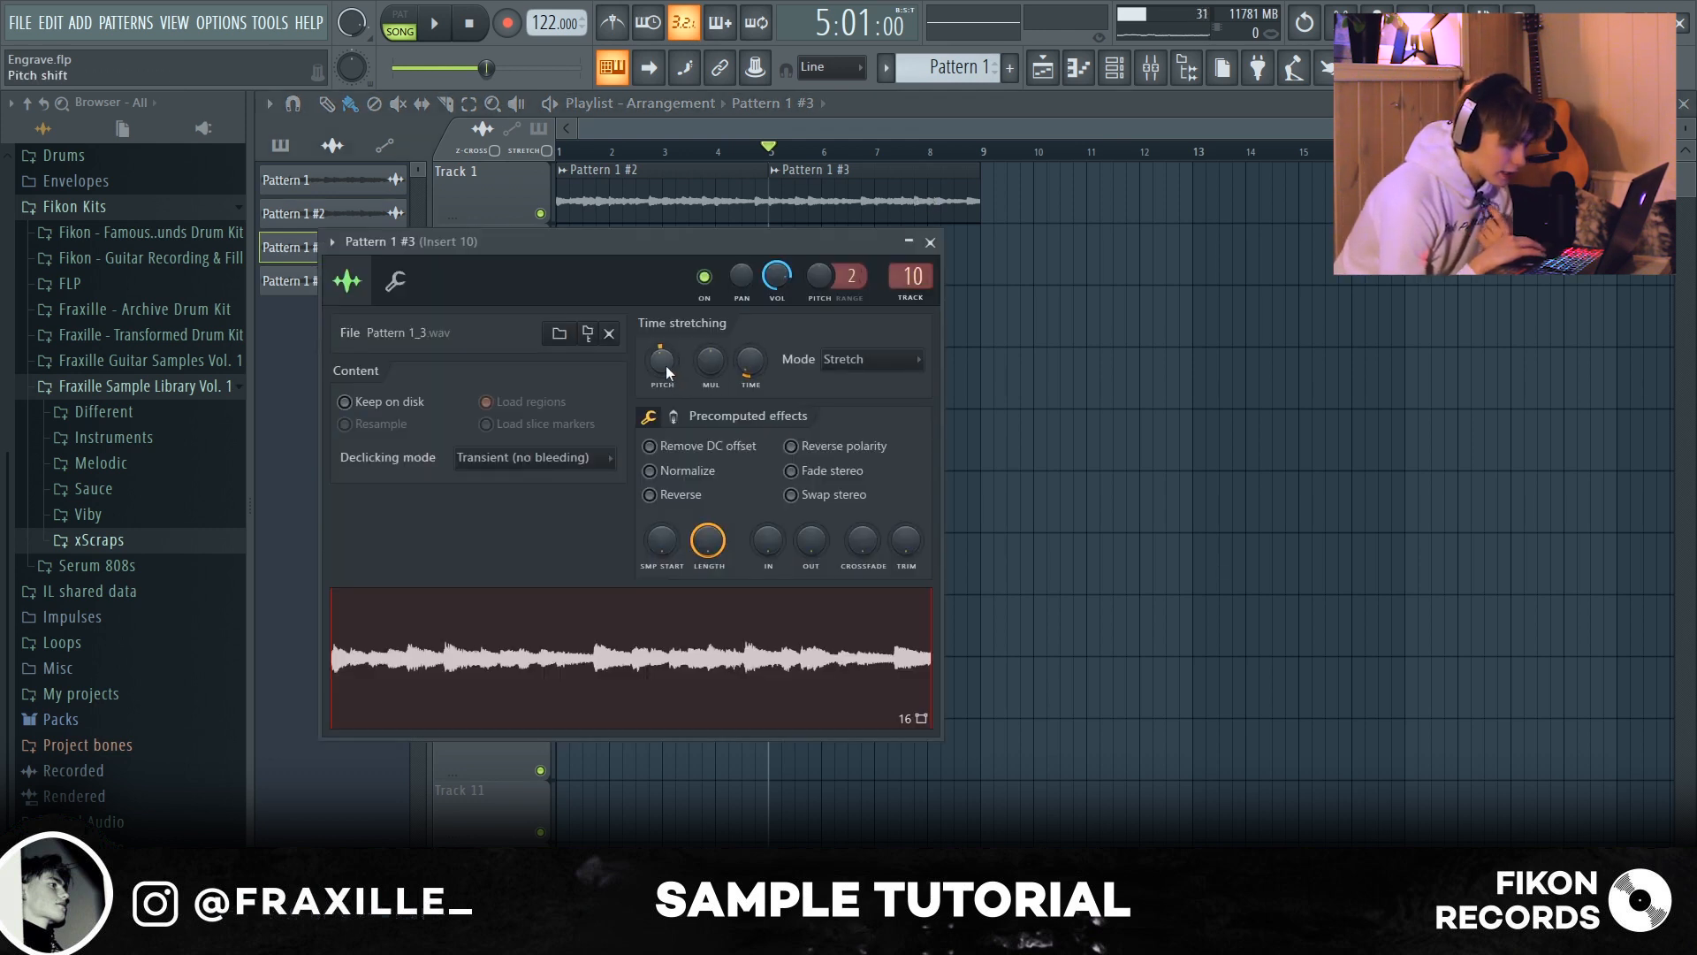
left_click(1151, 67)
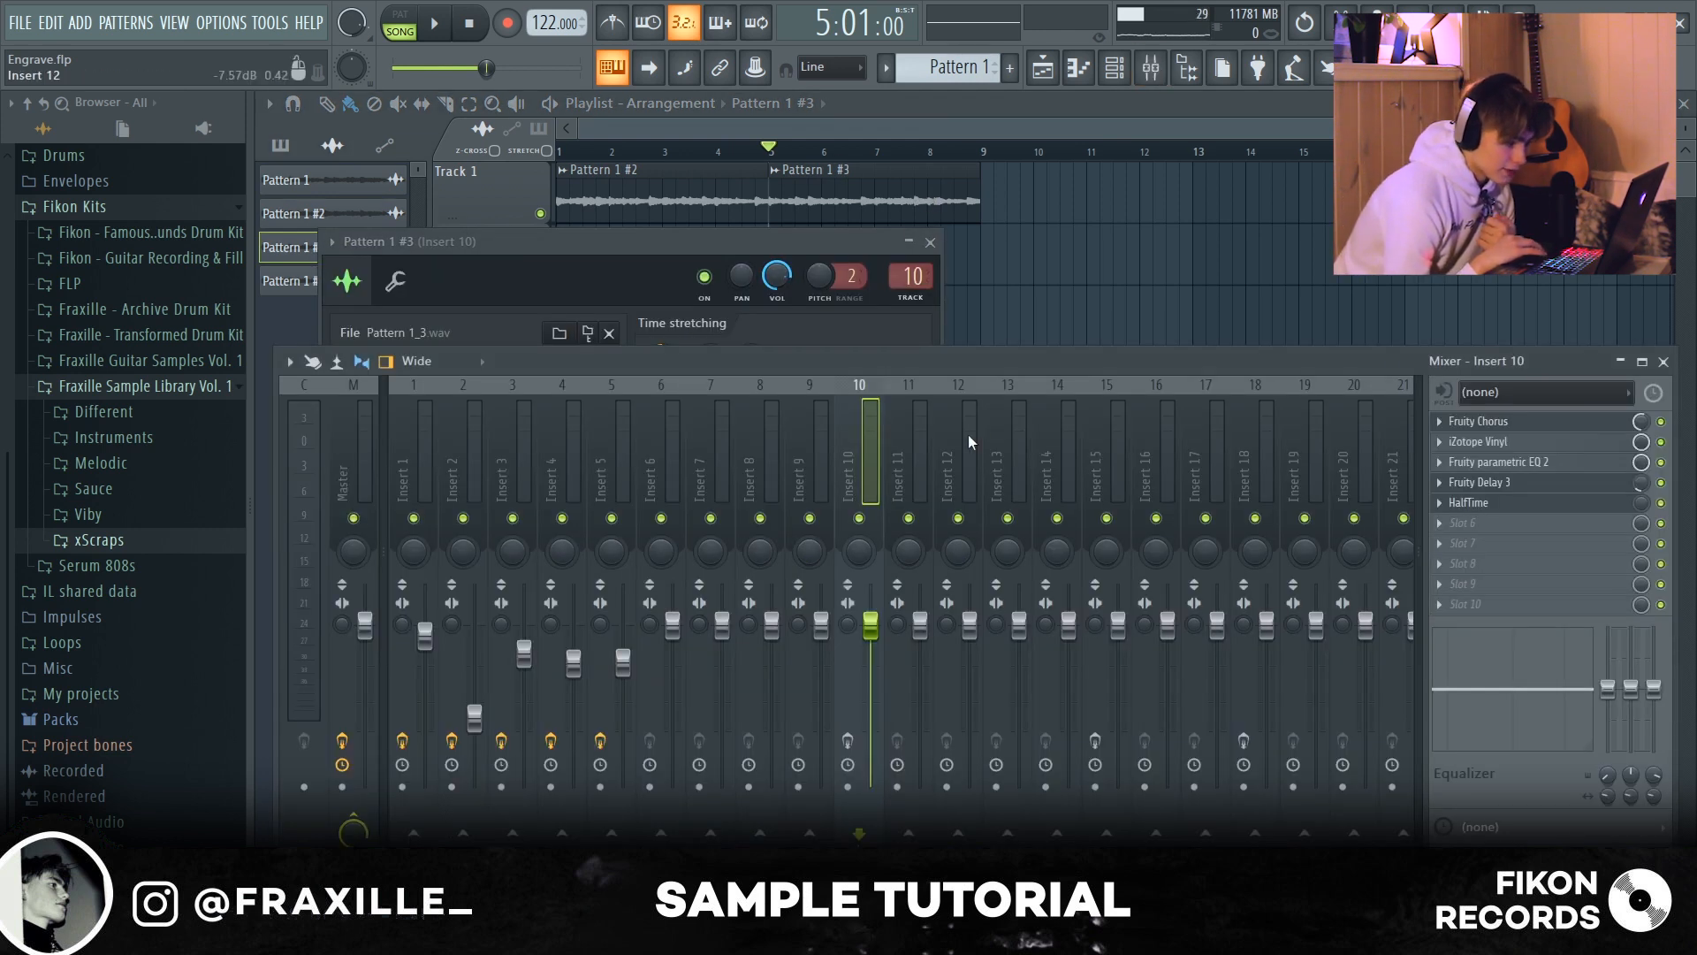
Step: Review Insert 10's Fruity Chorus, iZotope Vinyl, Fruity parametric EQ 2 and Fruity Delay 3 settings
left_click(1526, 423)
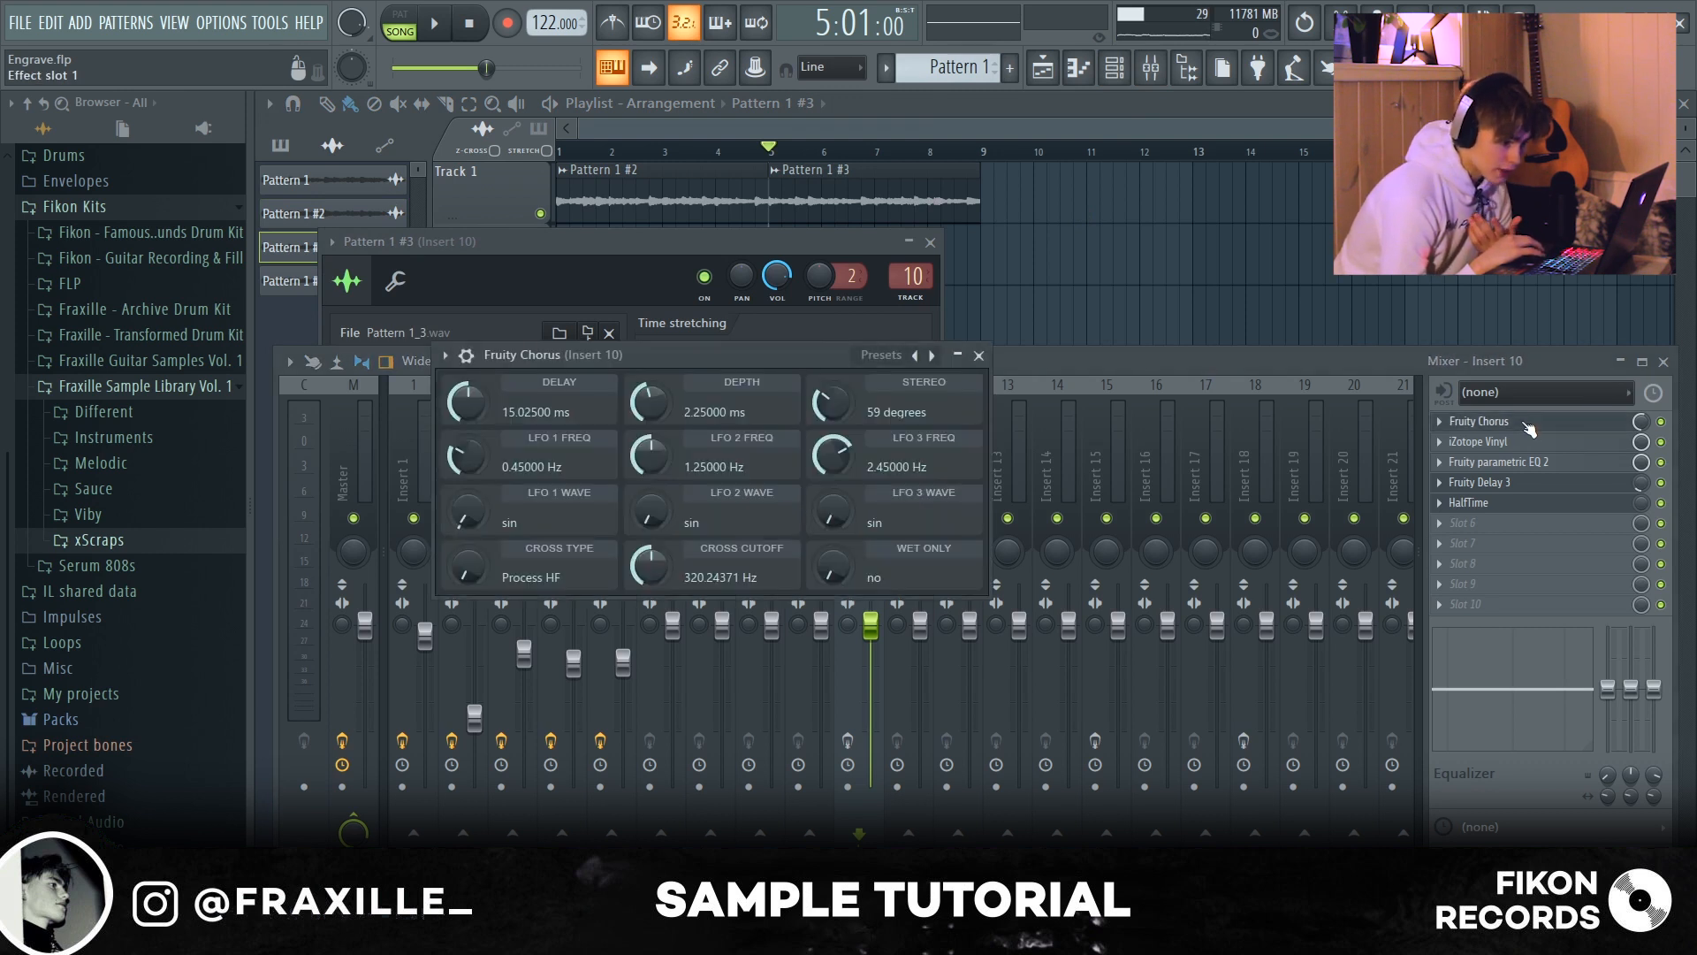
left_click(979, 356)
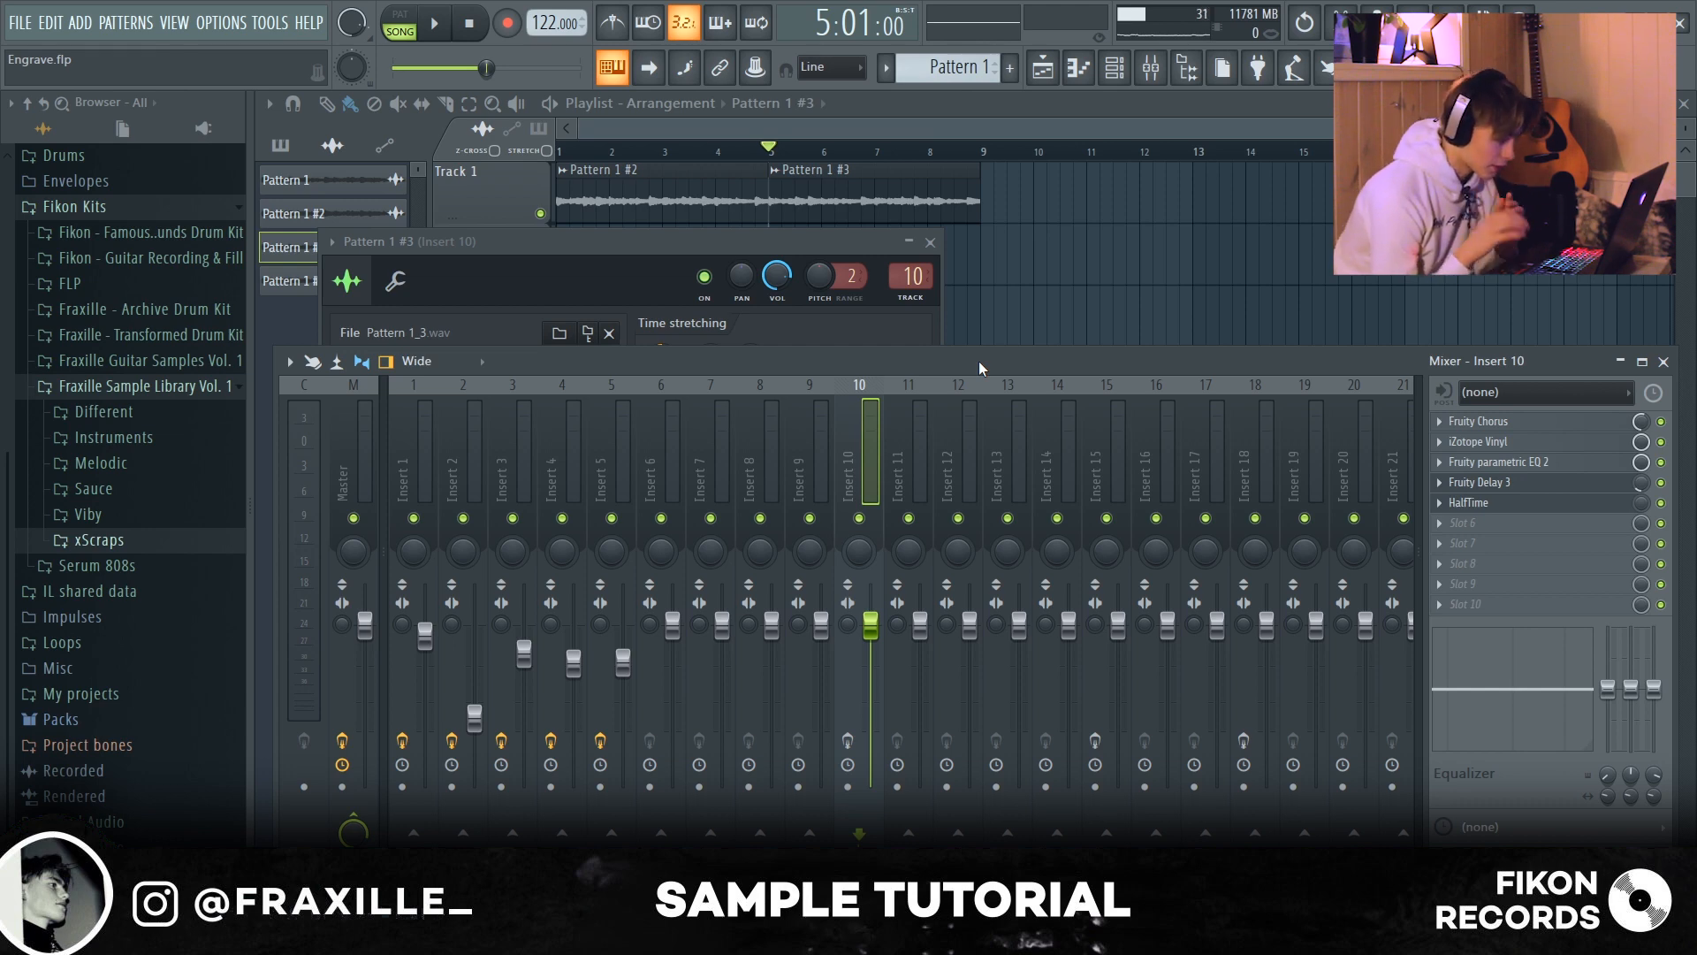
left_click(1504, 446)
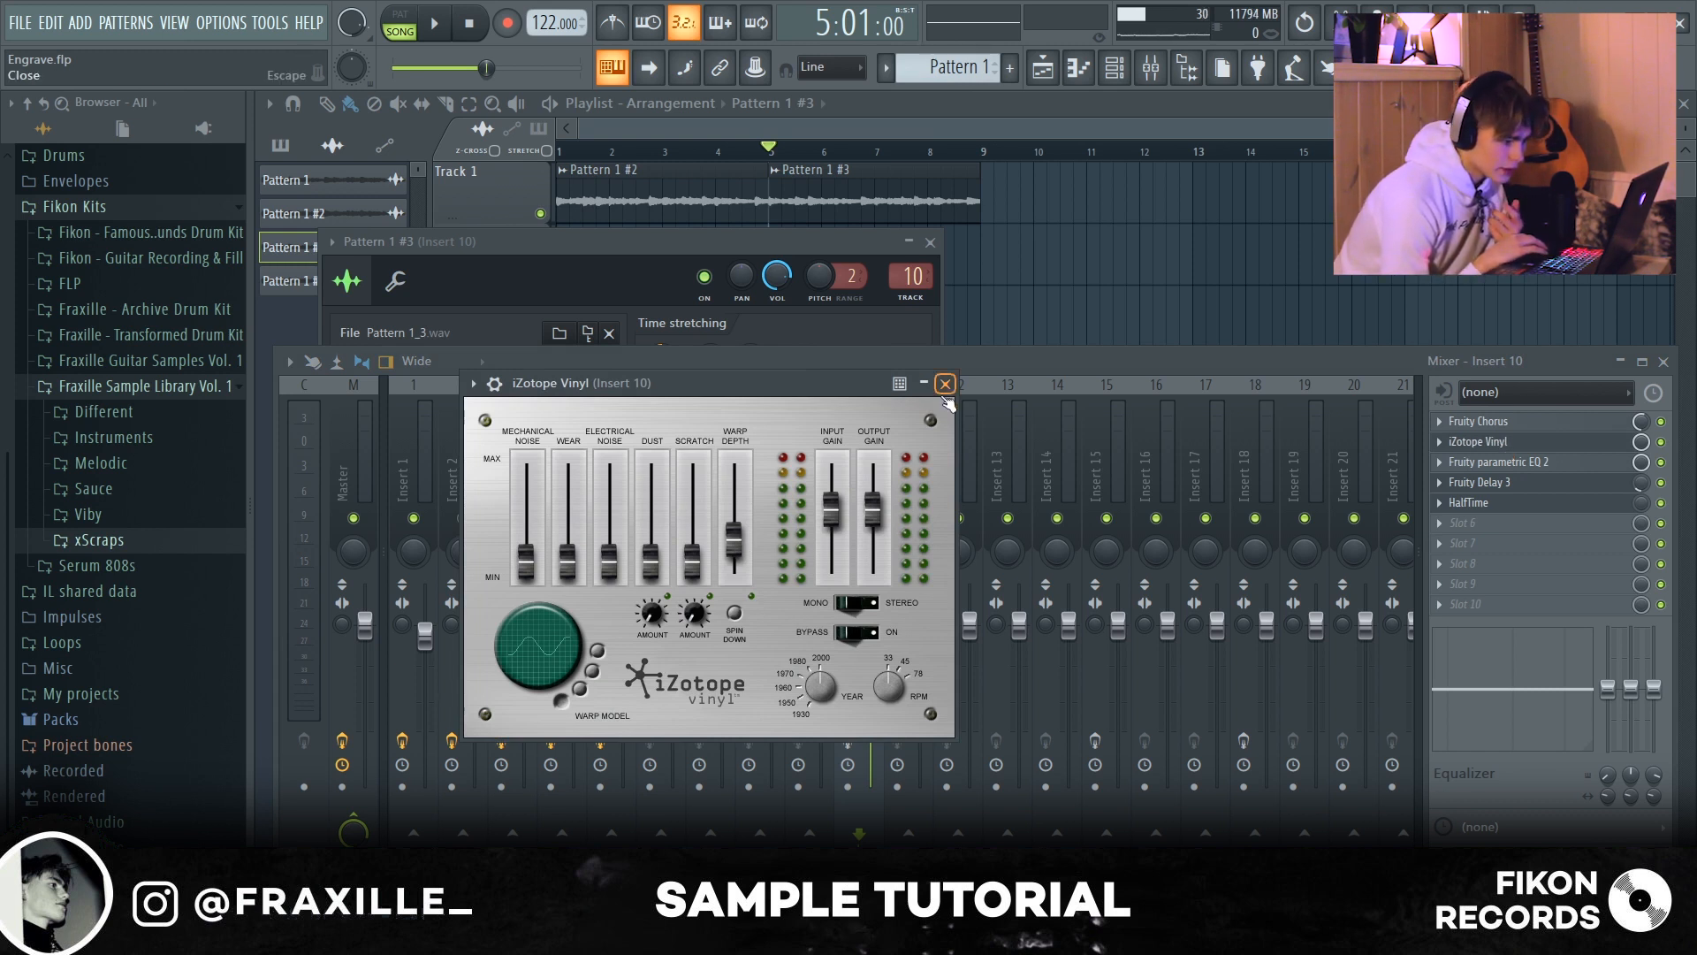
left_click(1532, 464)
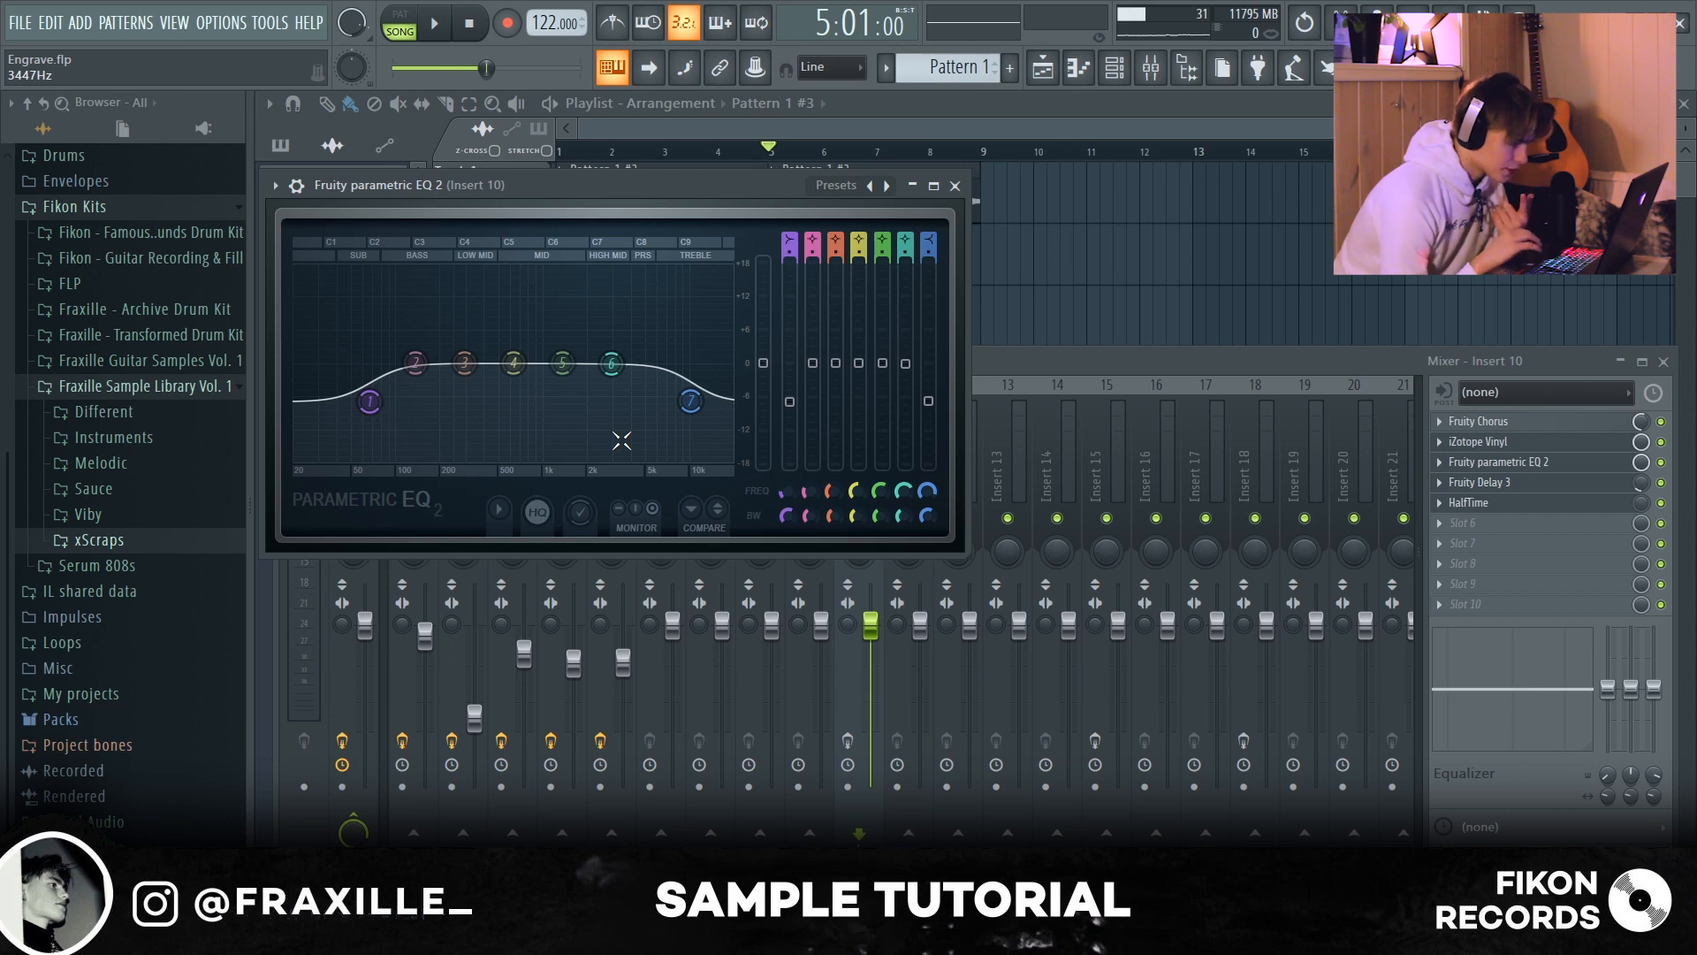
left_click(955, 185)
left_click(1548, 484)
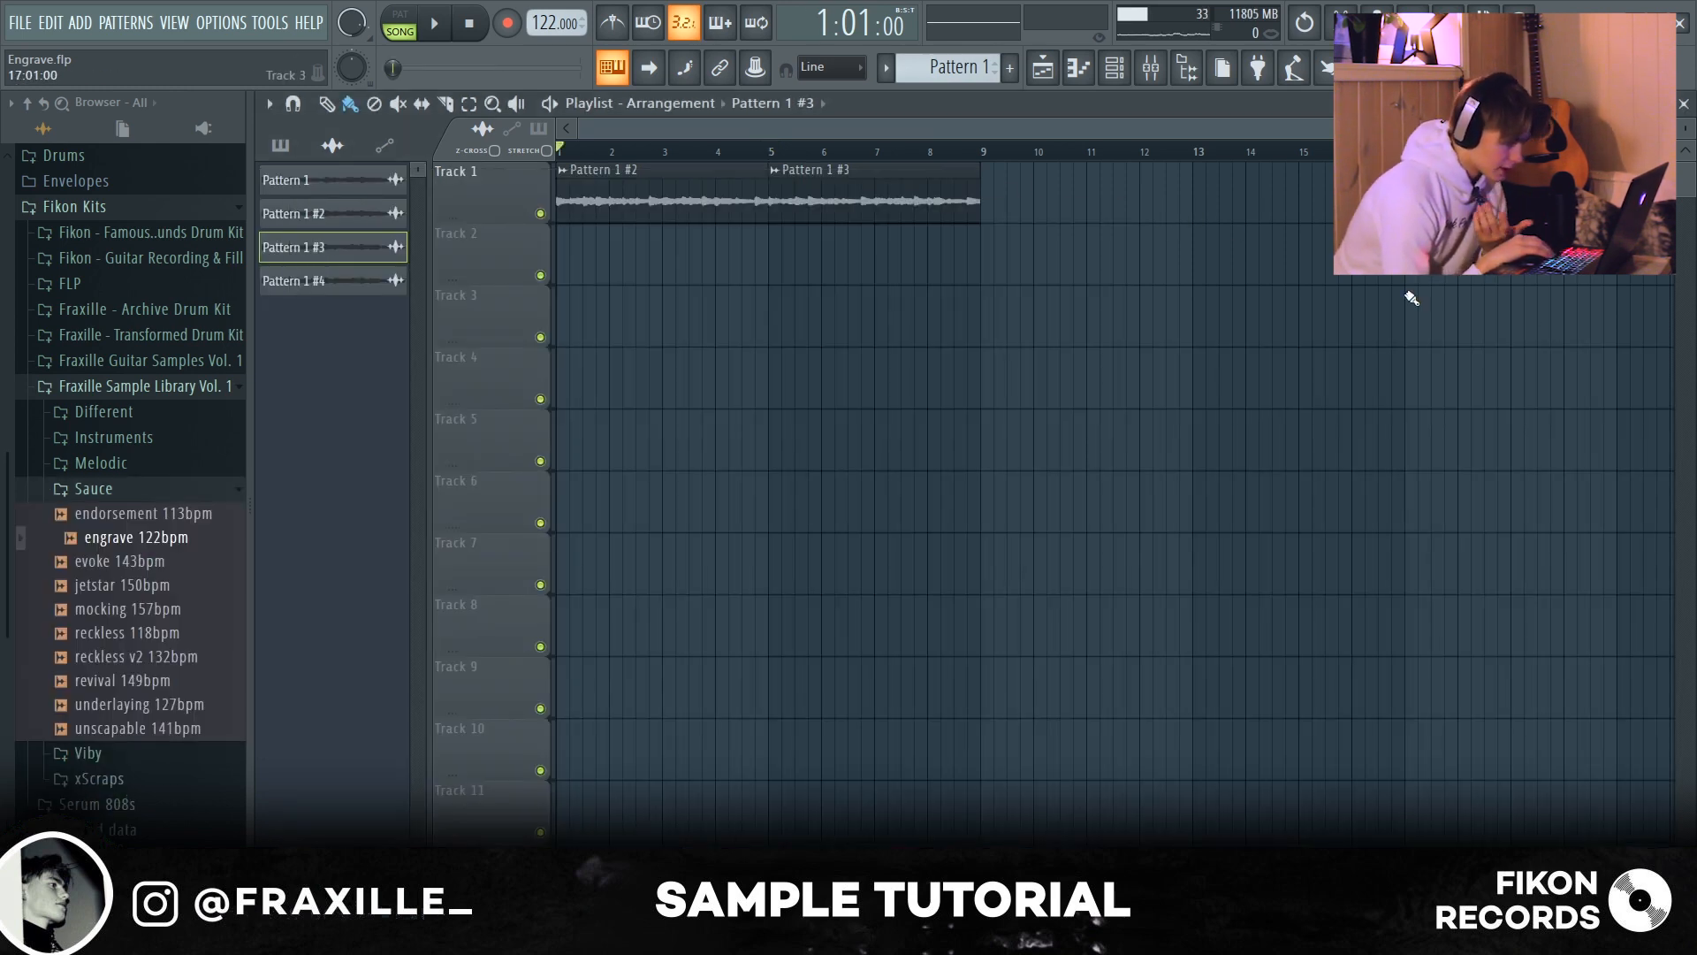
Step: Play the arrangement of Pattern 1 #2 and Pattern 1 #3 from bar 1, and stop playback
key("space")
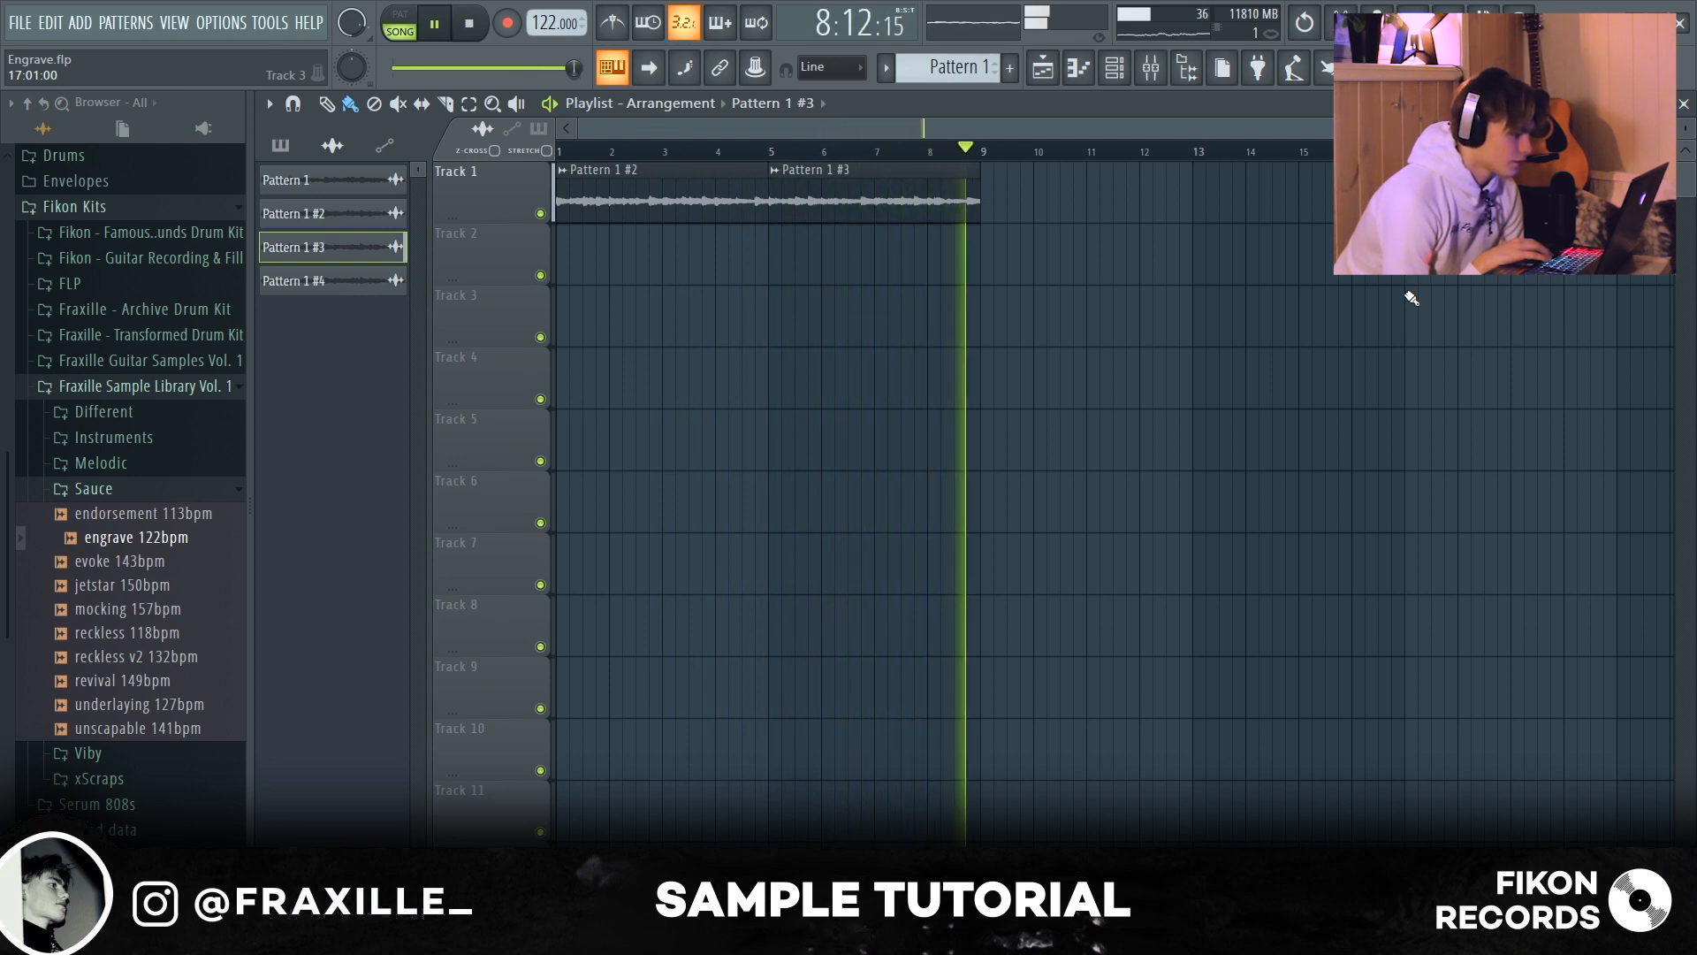
key("space")
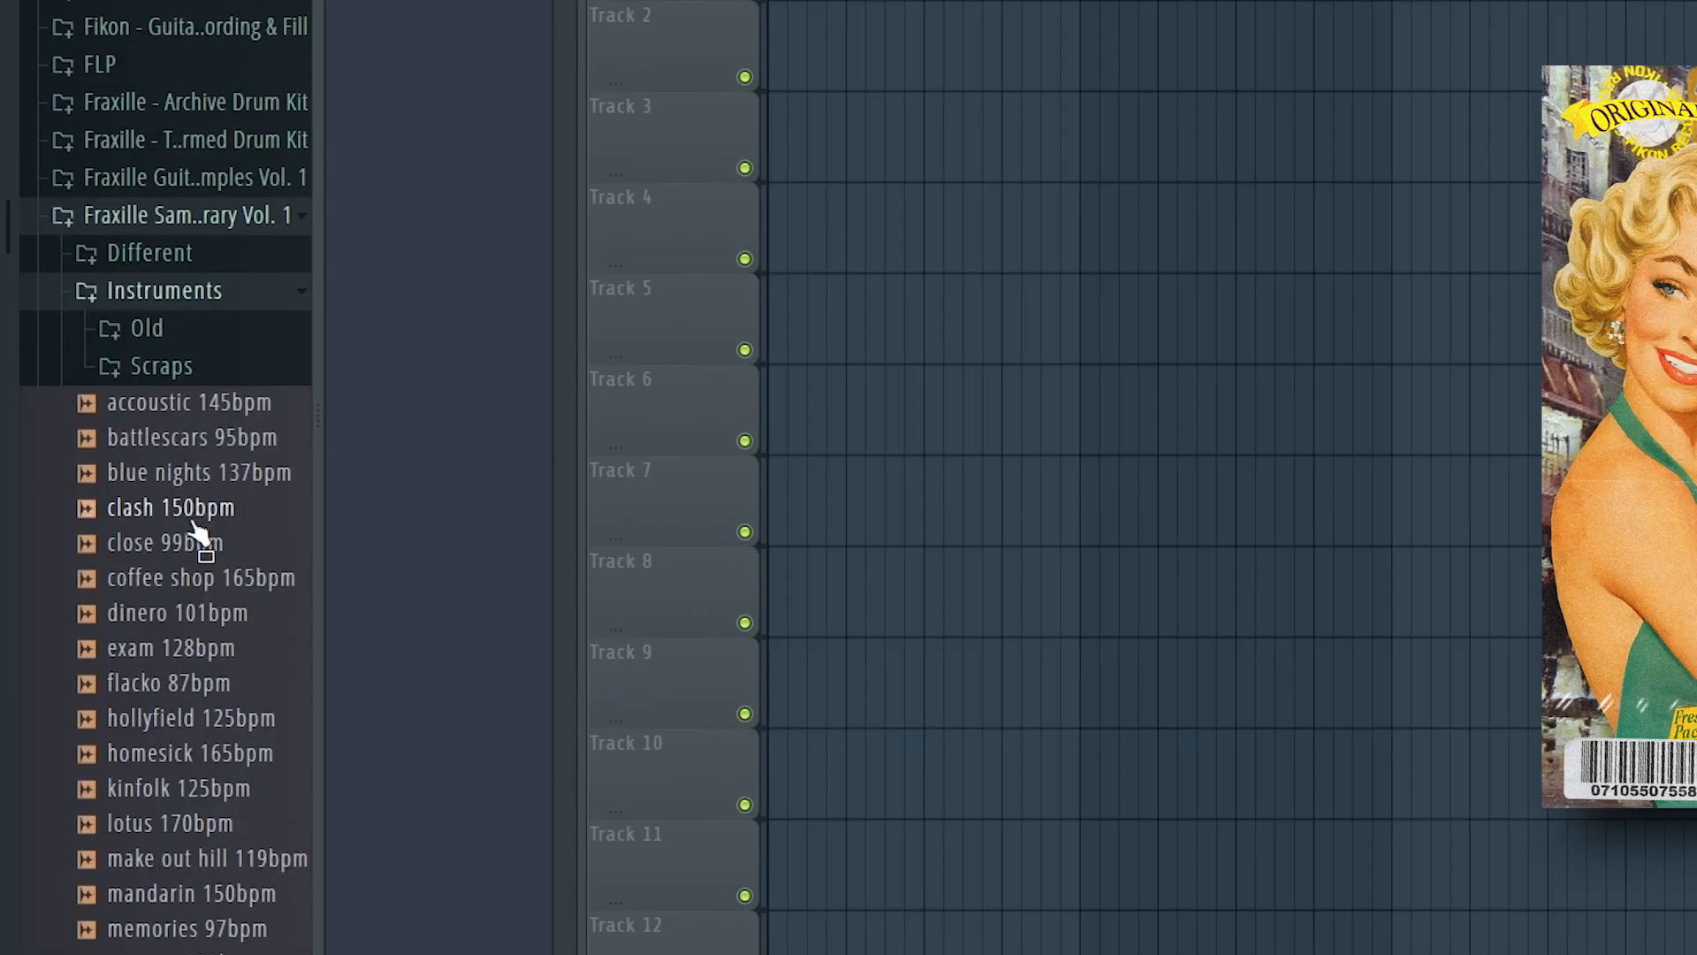
Step: Preview the lotus 170bpm and memories 97bpm samples in the library's Instruments folder
scroll(144, 591, "down", 3)
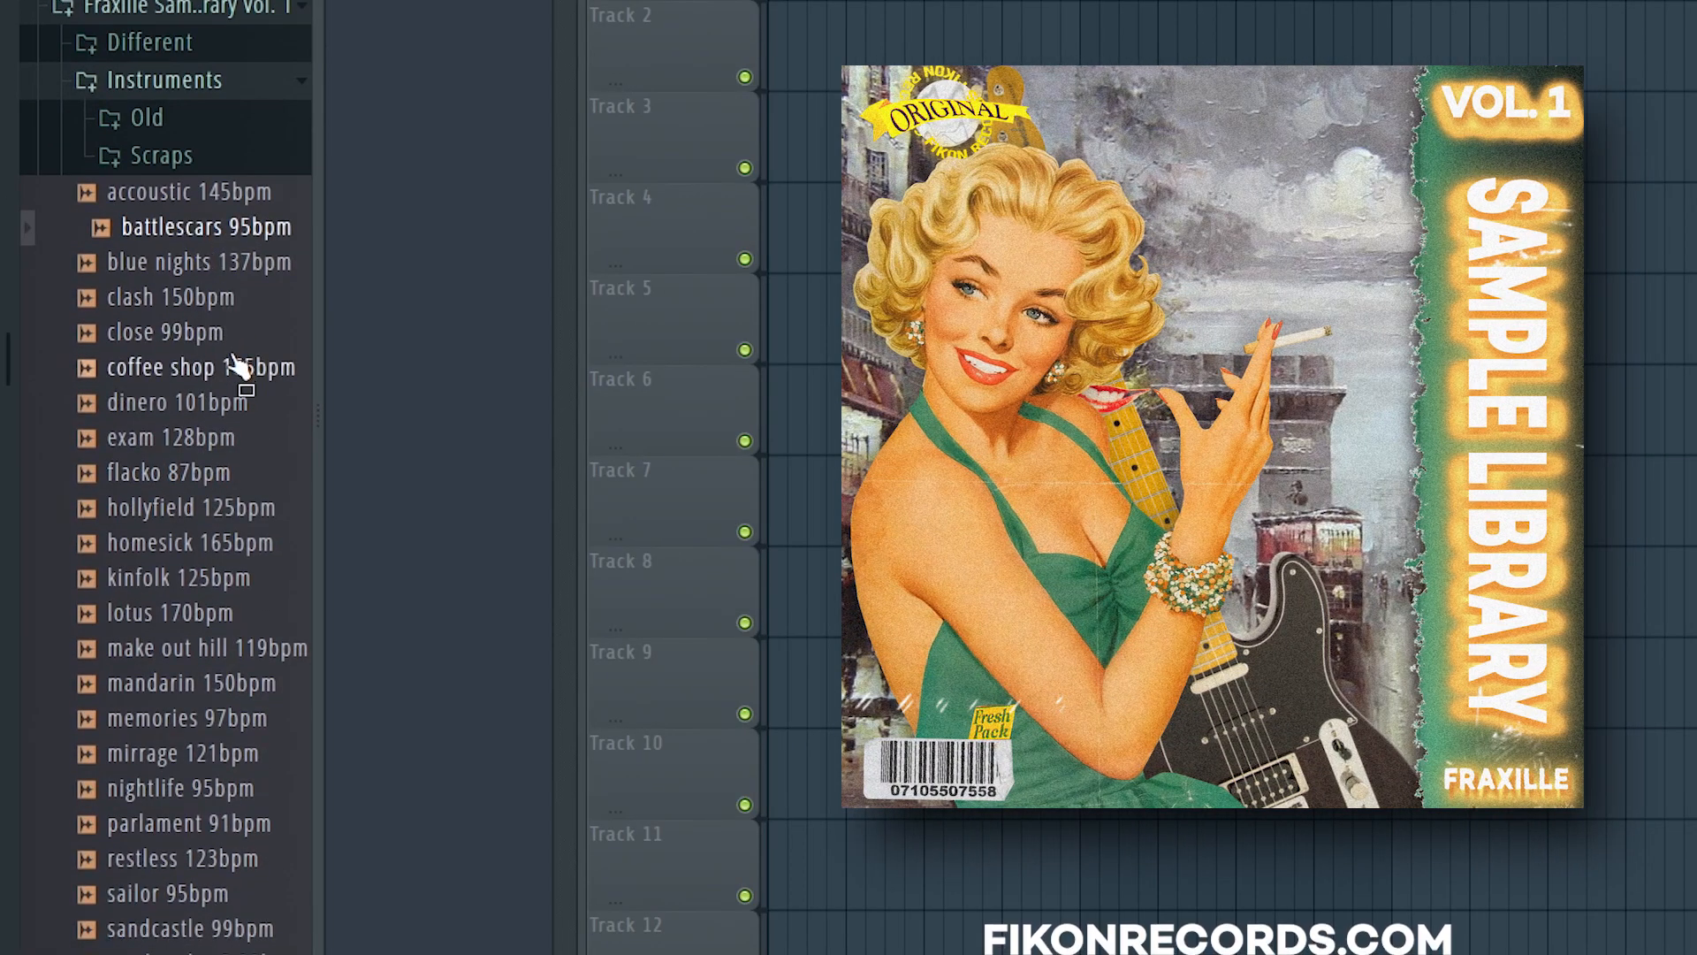
left_click(196, 611)
scroll(210, 579, "down", 2)
scroll(211, 579, "down", 1)
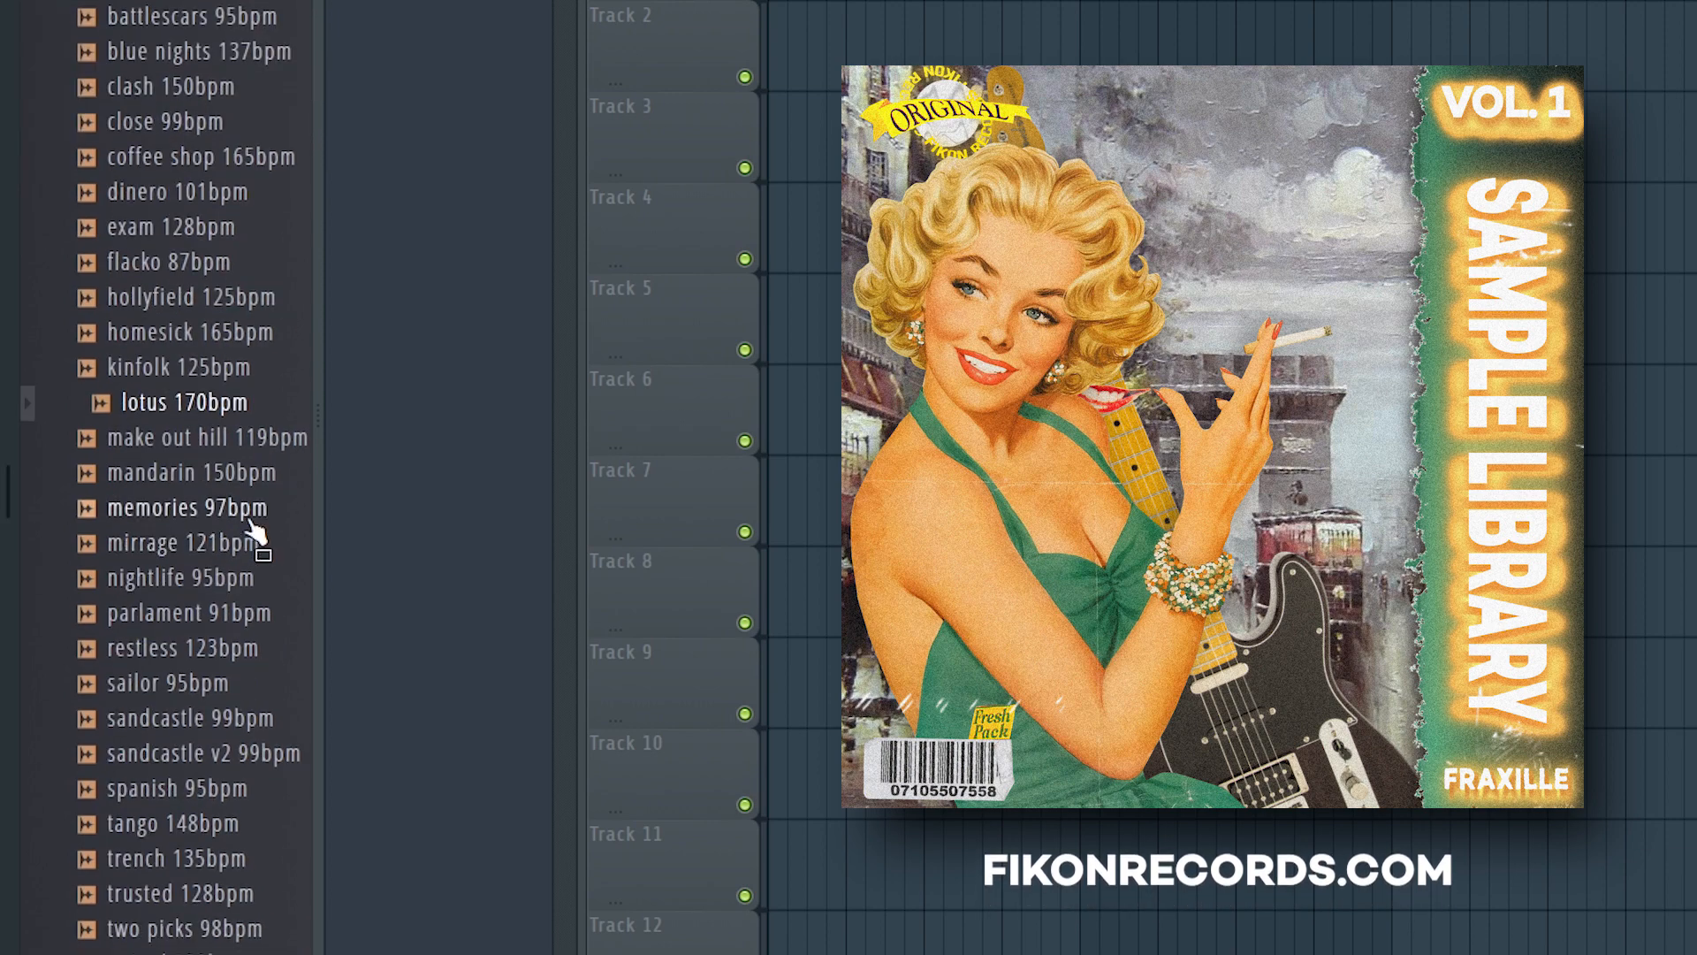
left_click(249, 520)
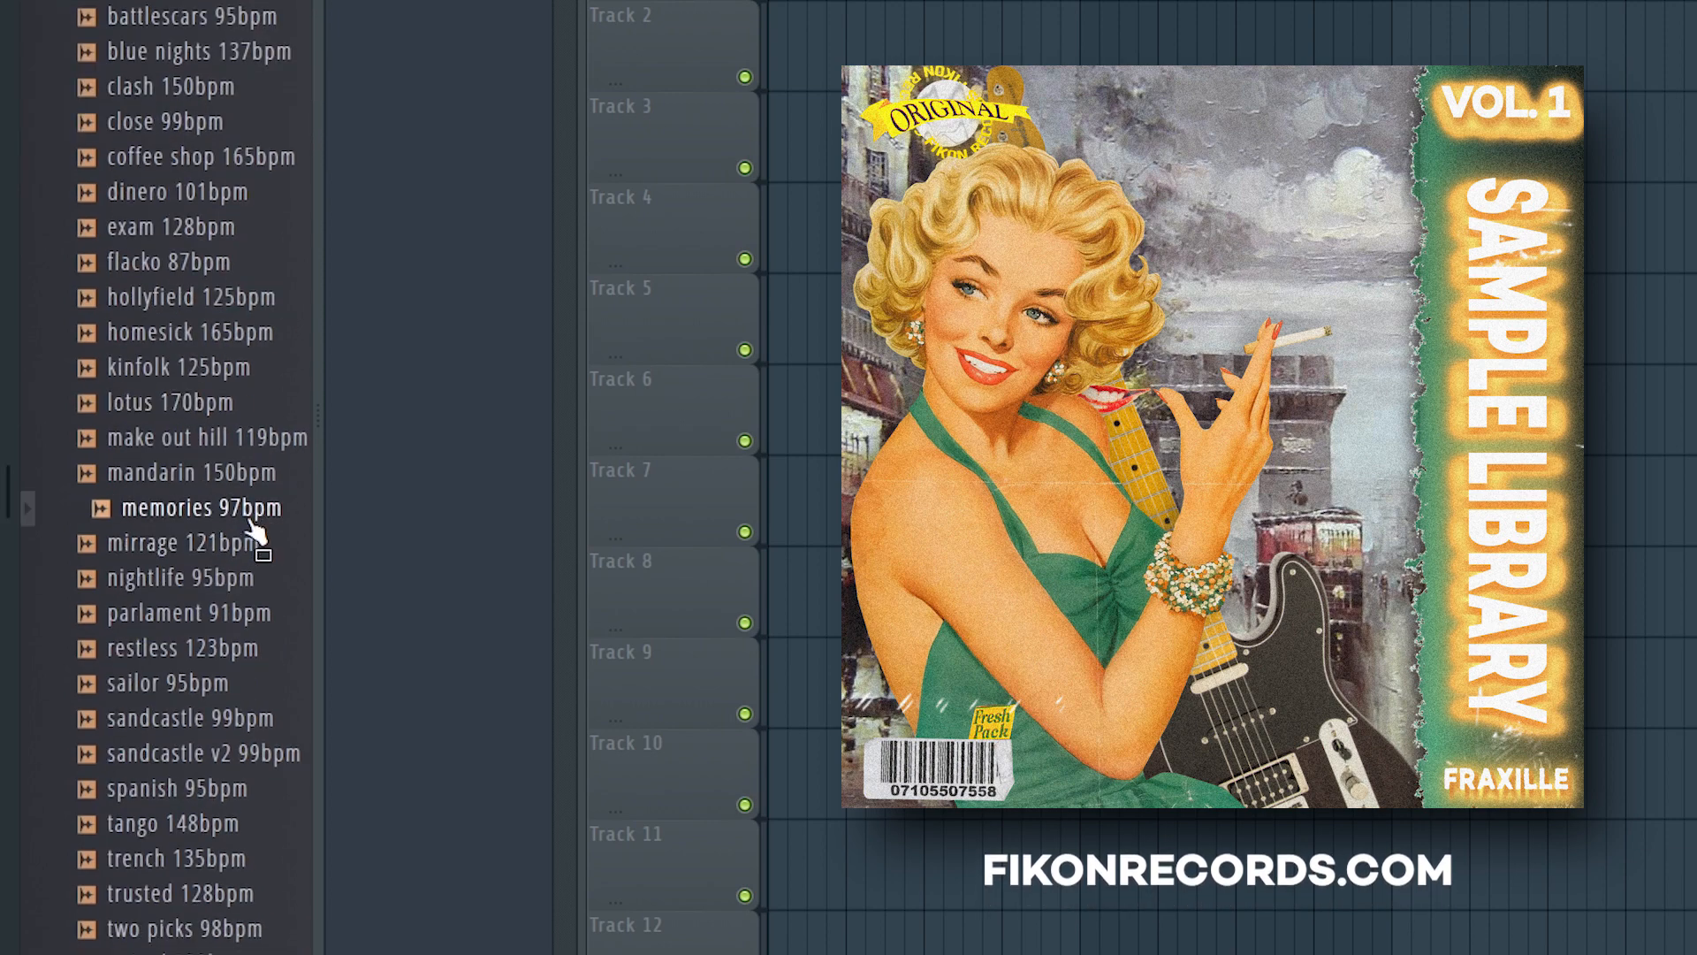
Step: Preview the trench 135bpm, trusted 128bpm, two picks 98bpm and sandcastle 99bpm samples in the Instruments folder
scroll(232, 631, "down", 3)
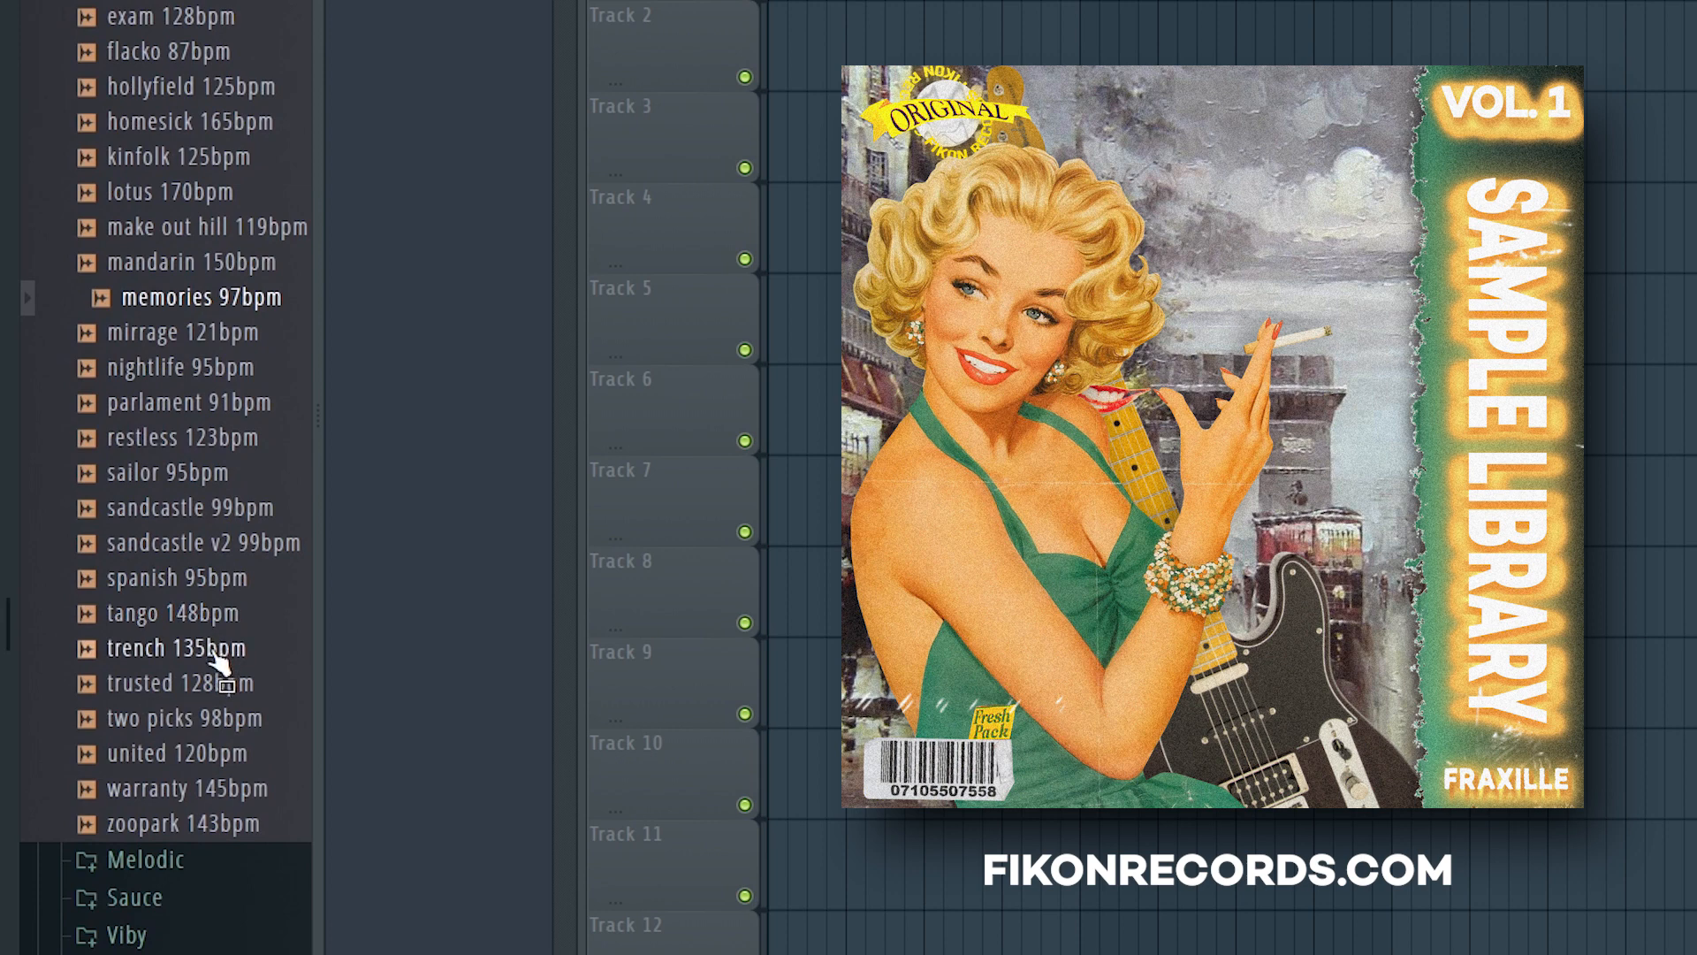
left_click(216, 654)
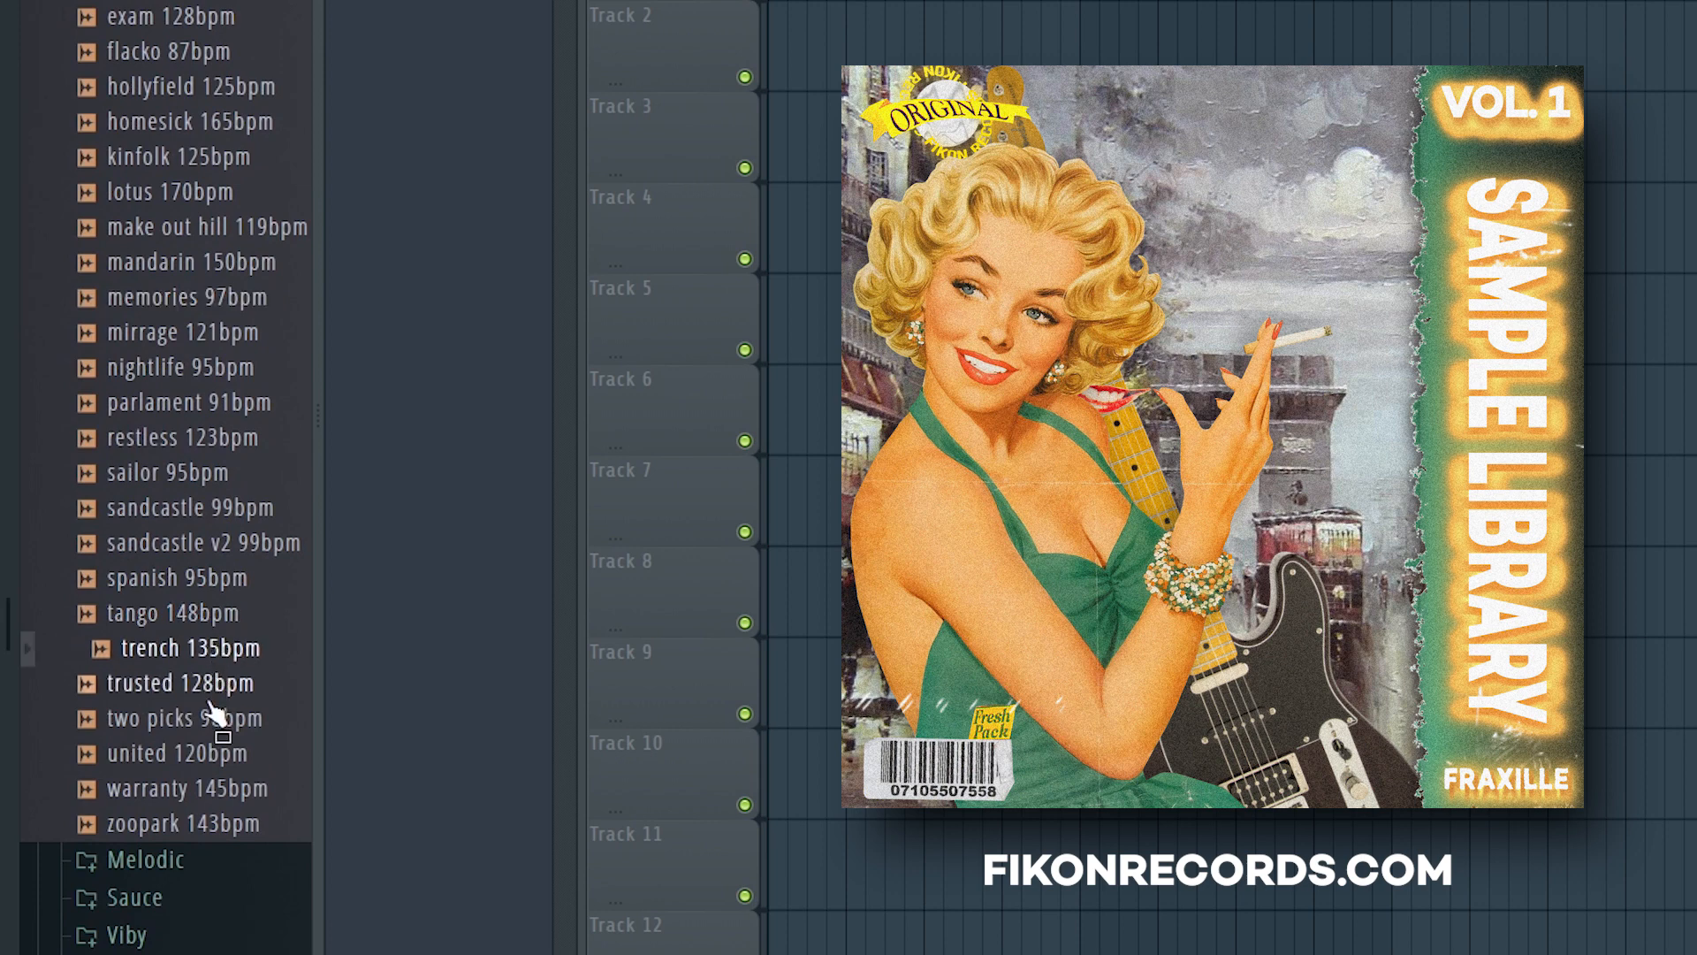
left_click(210, 694)
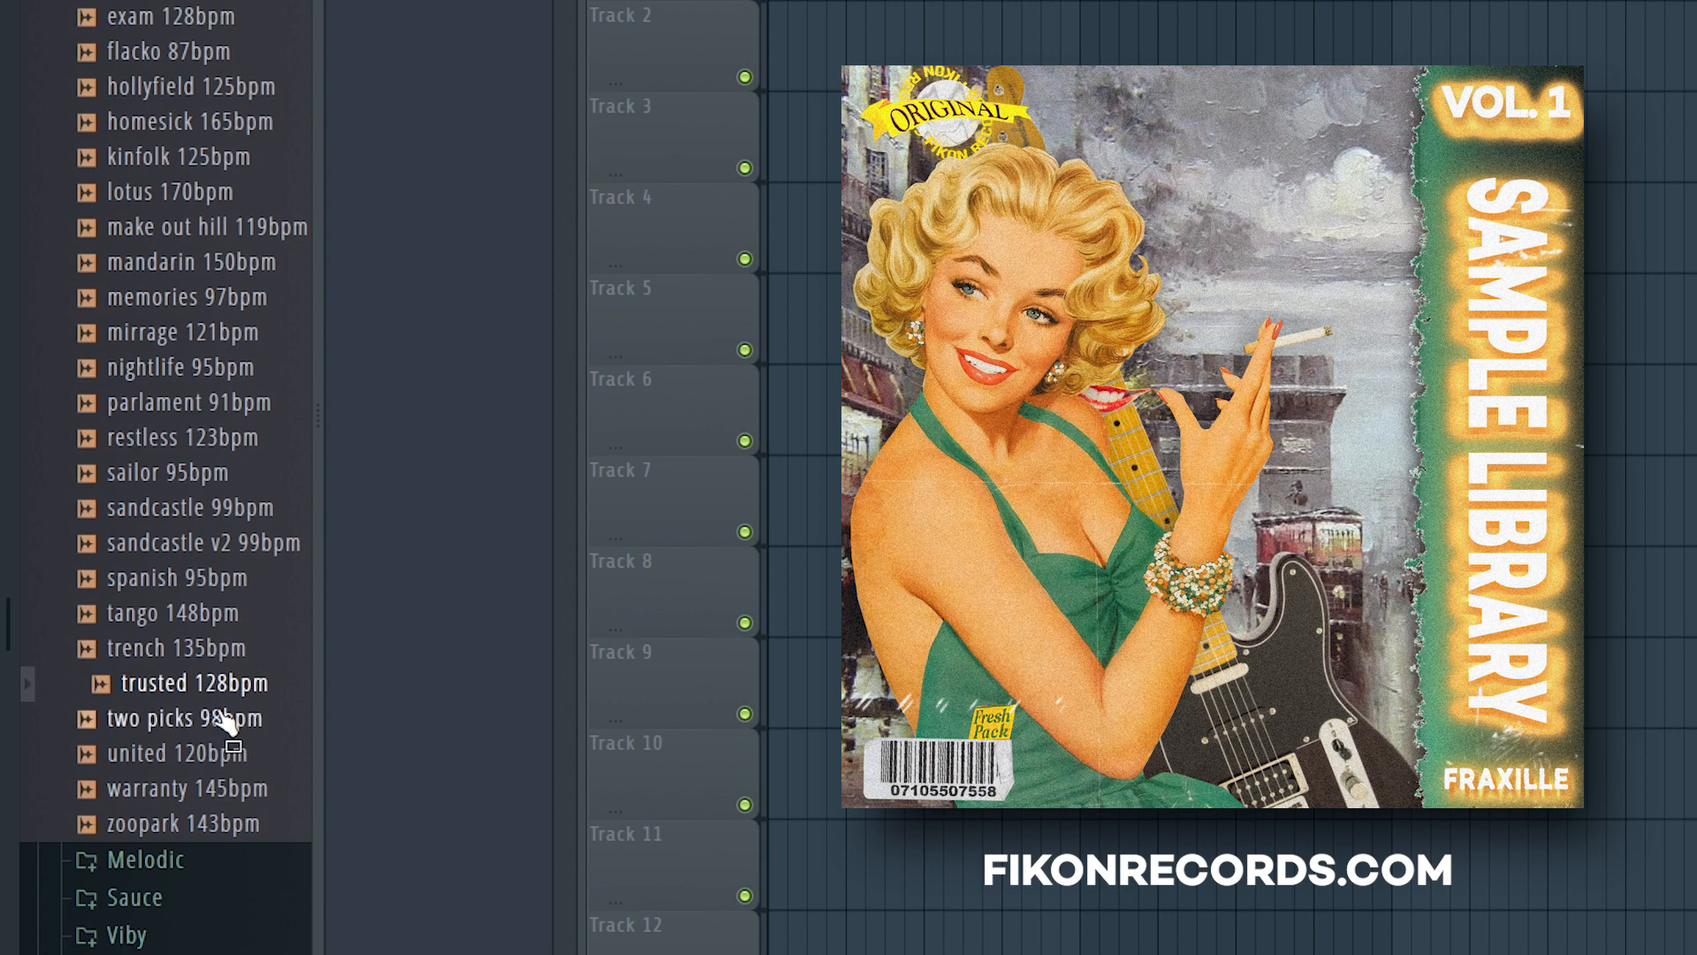
left_click(228, 730)
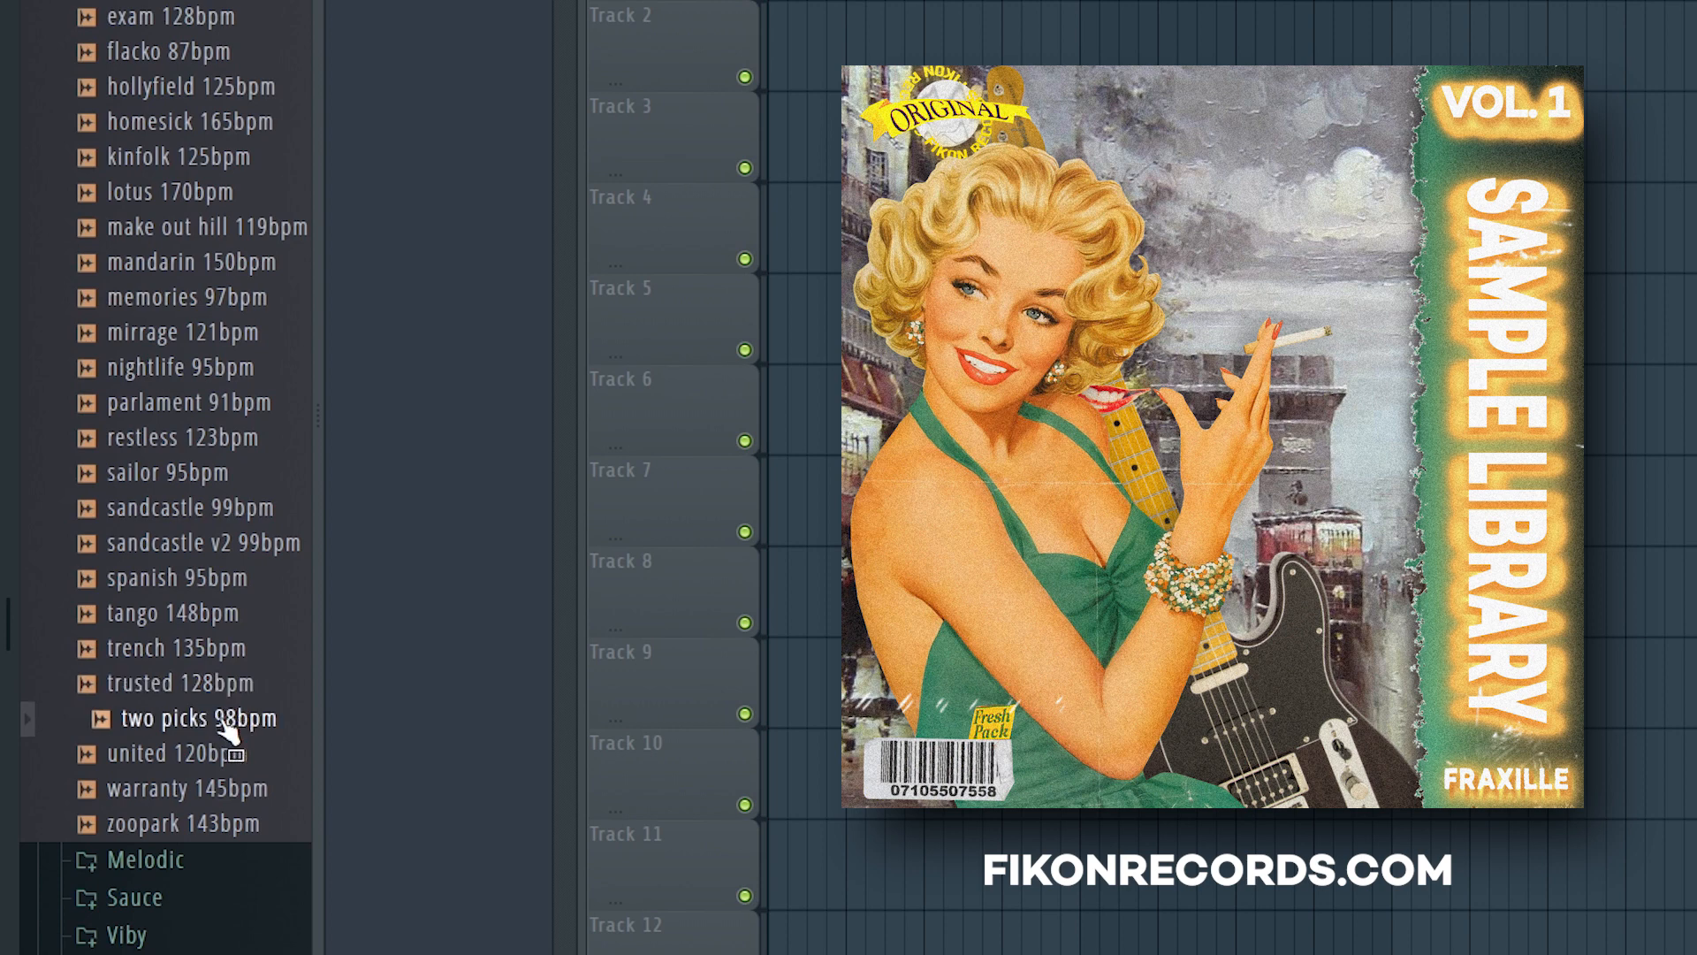
left_click(231, 522)
scroll(217, 389, "up", 6)
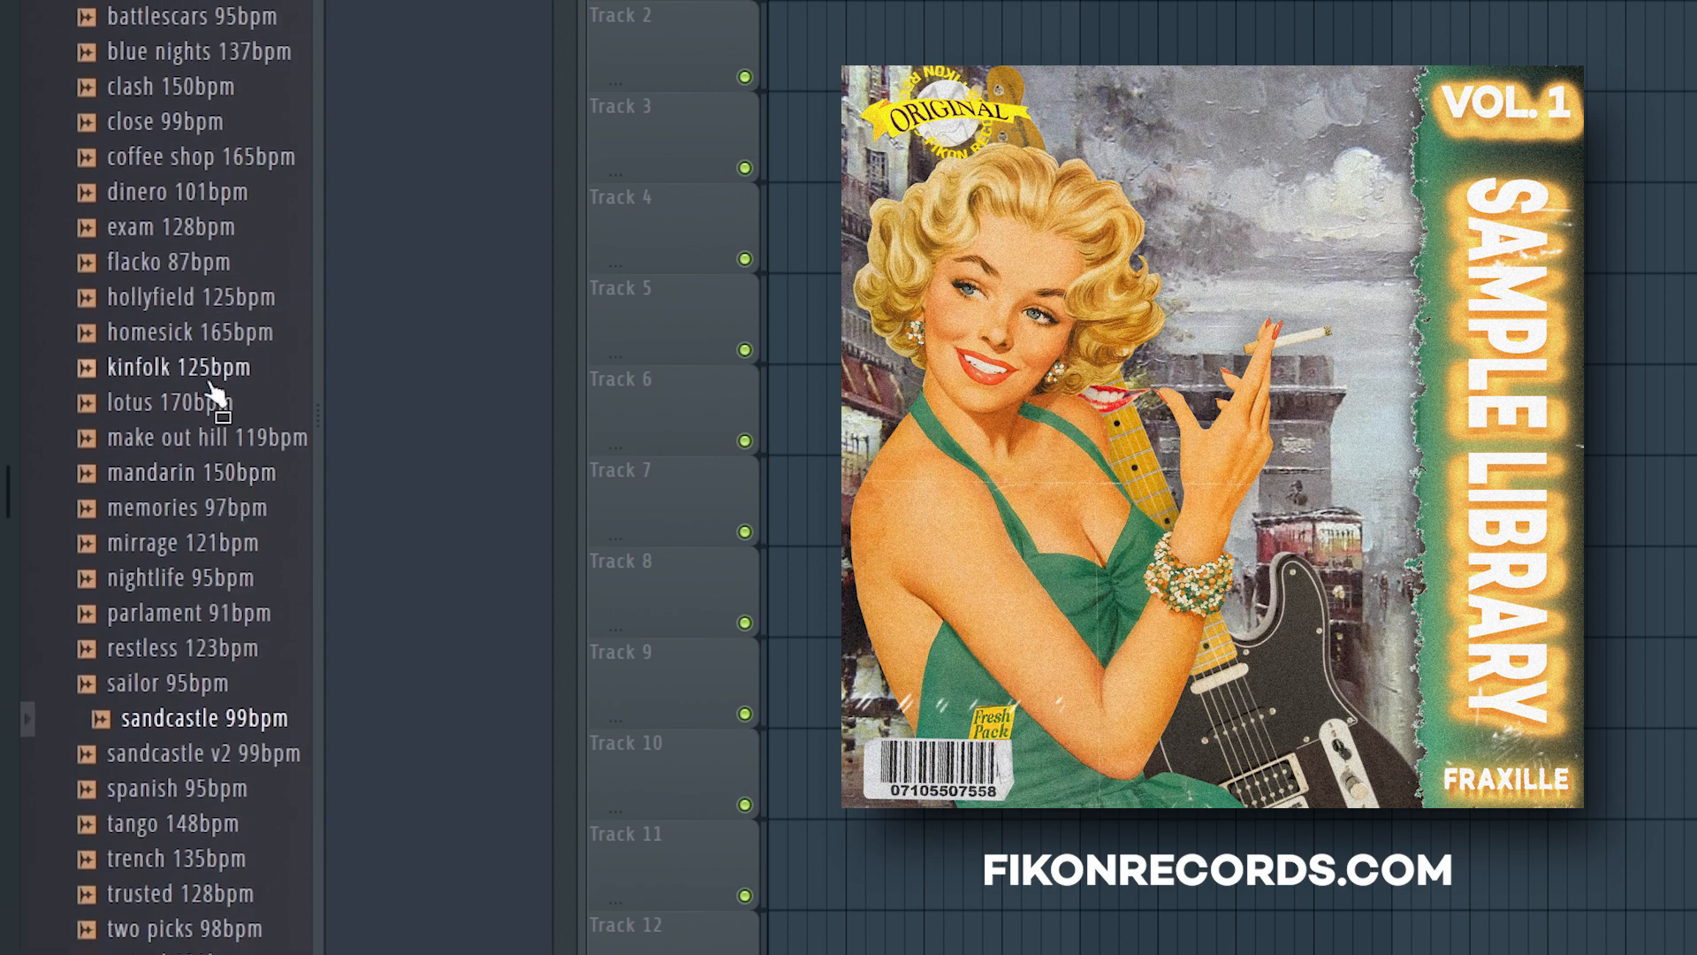
Step: Collapse the Instruments folder and preview the jetstar 150bpm and reckless 118bpm samples in the Sauce folder
left_click(187, 88)
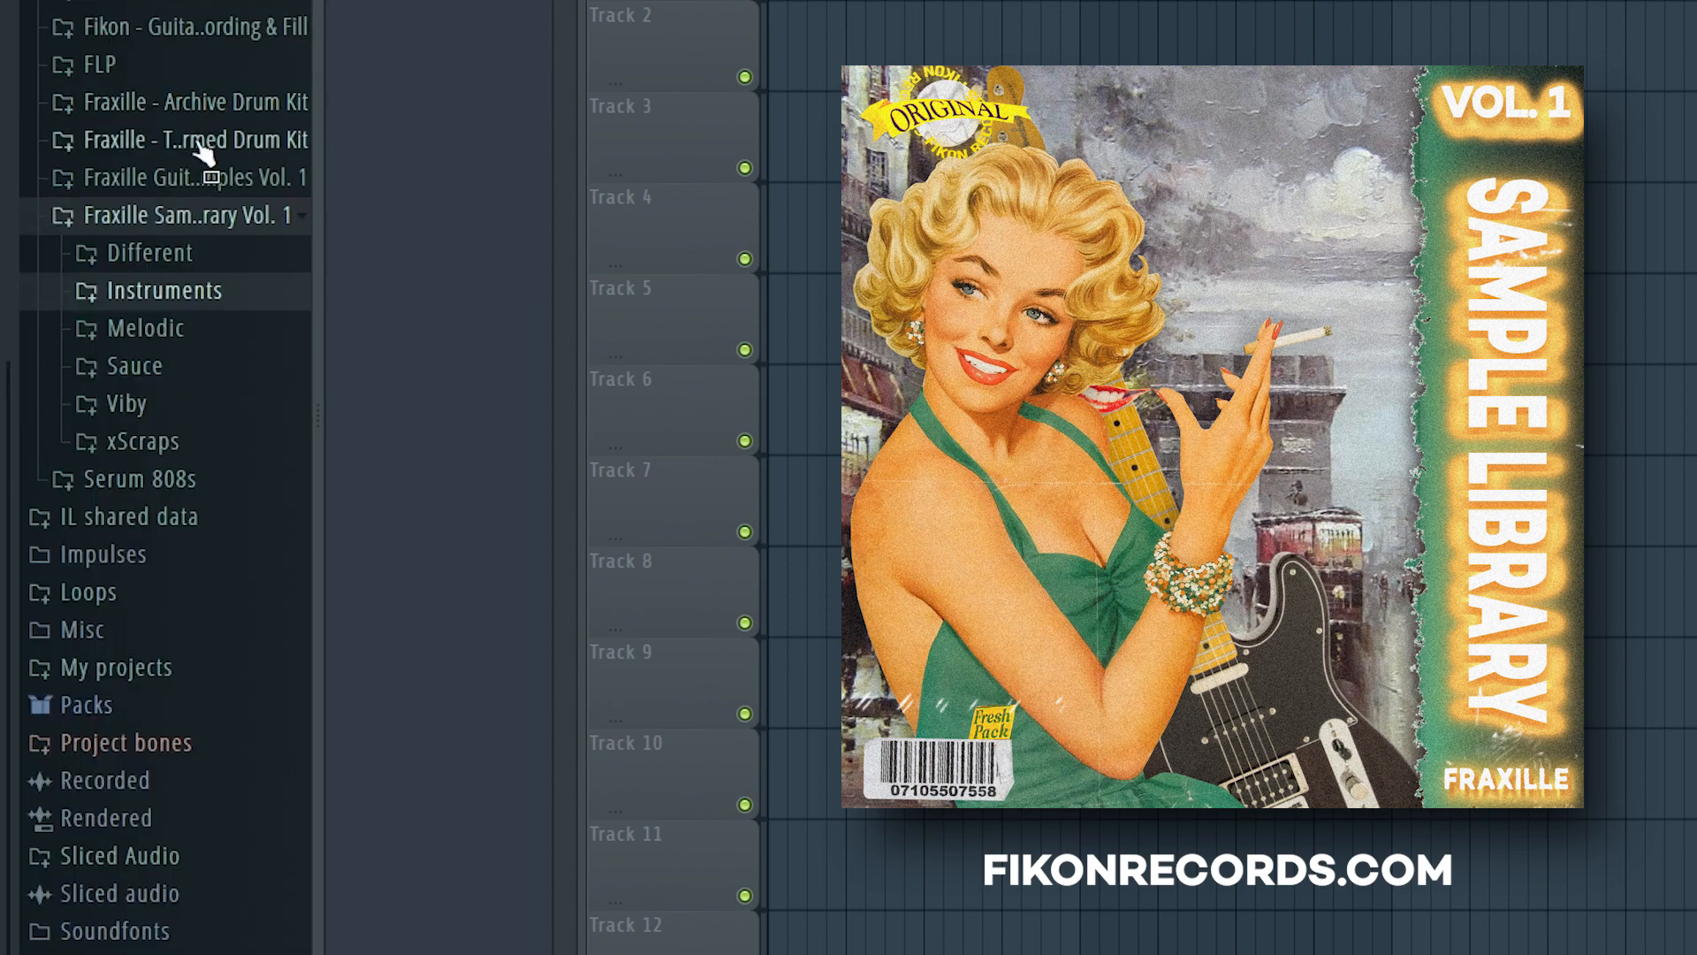
left_click(202, 331)
left_click_drag(197, 403, 216, 549)
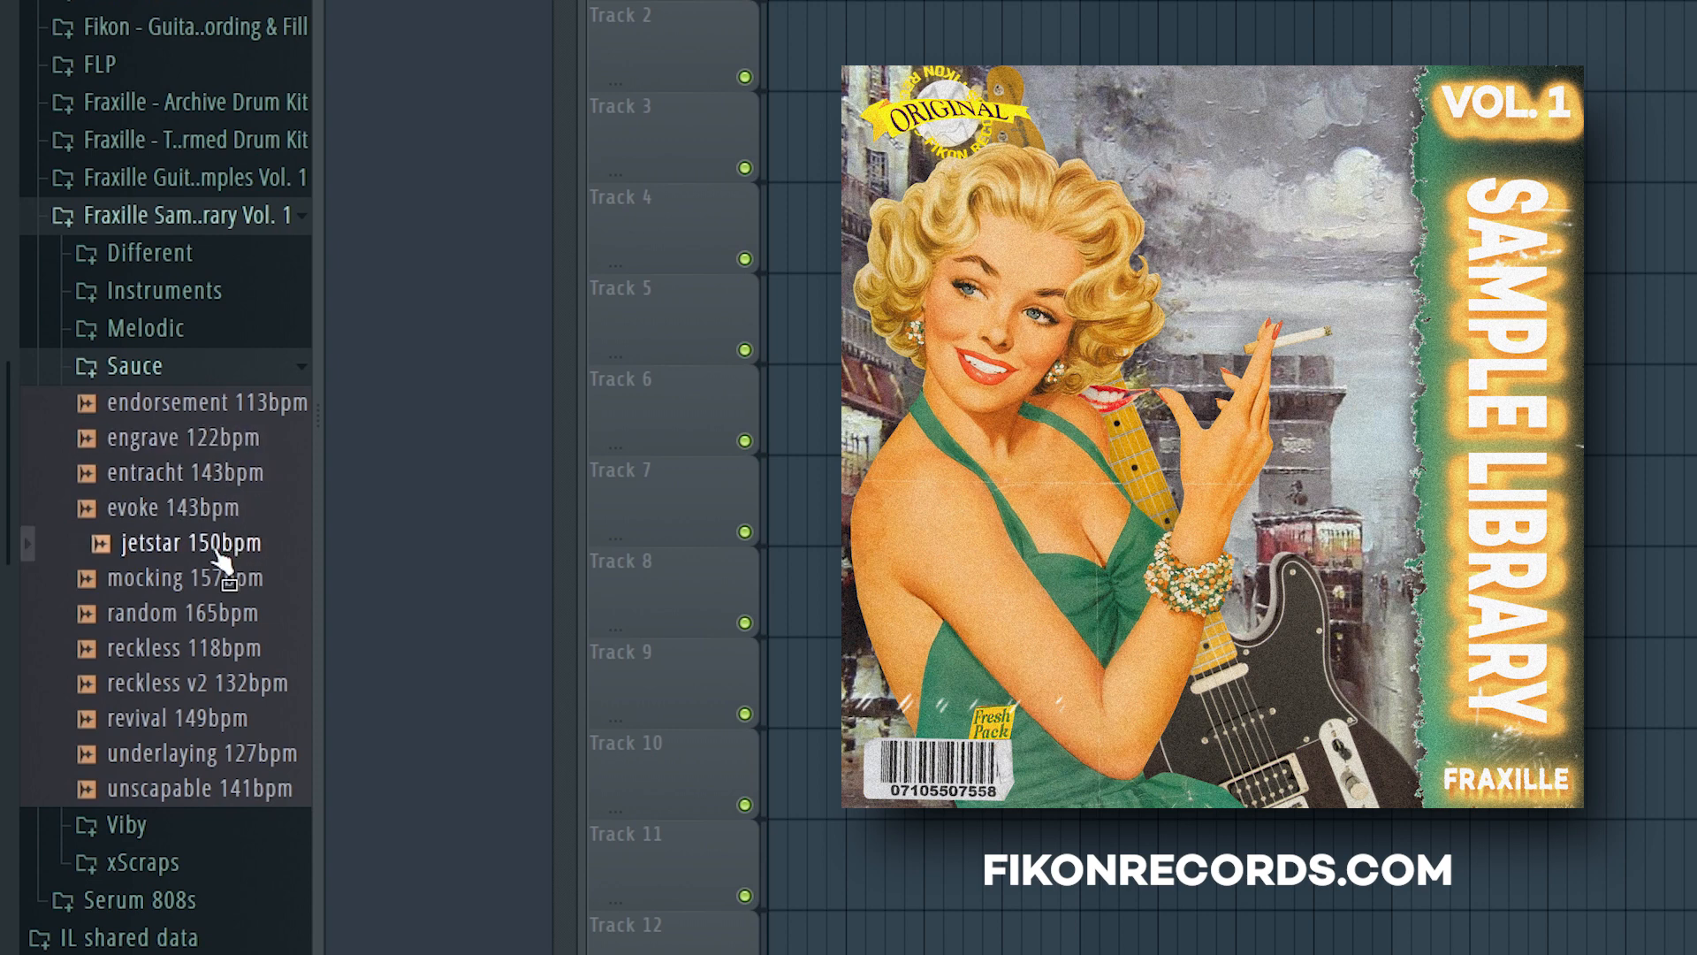
left_click_drag(215, 550, 239, 652)
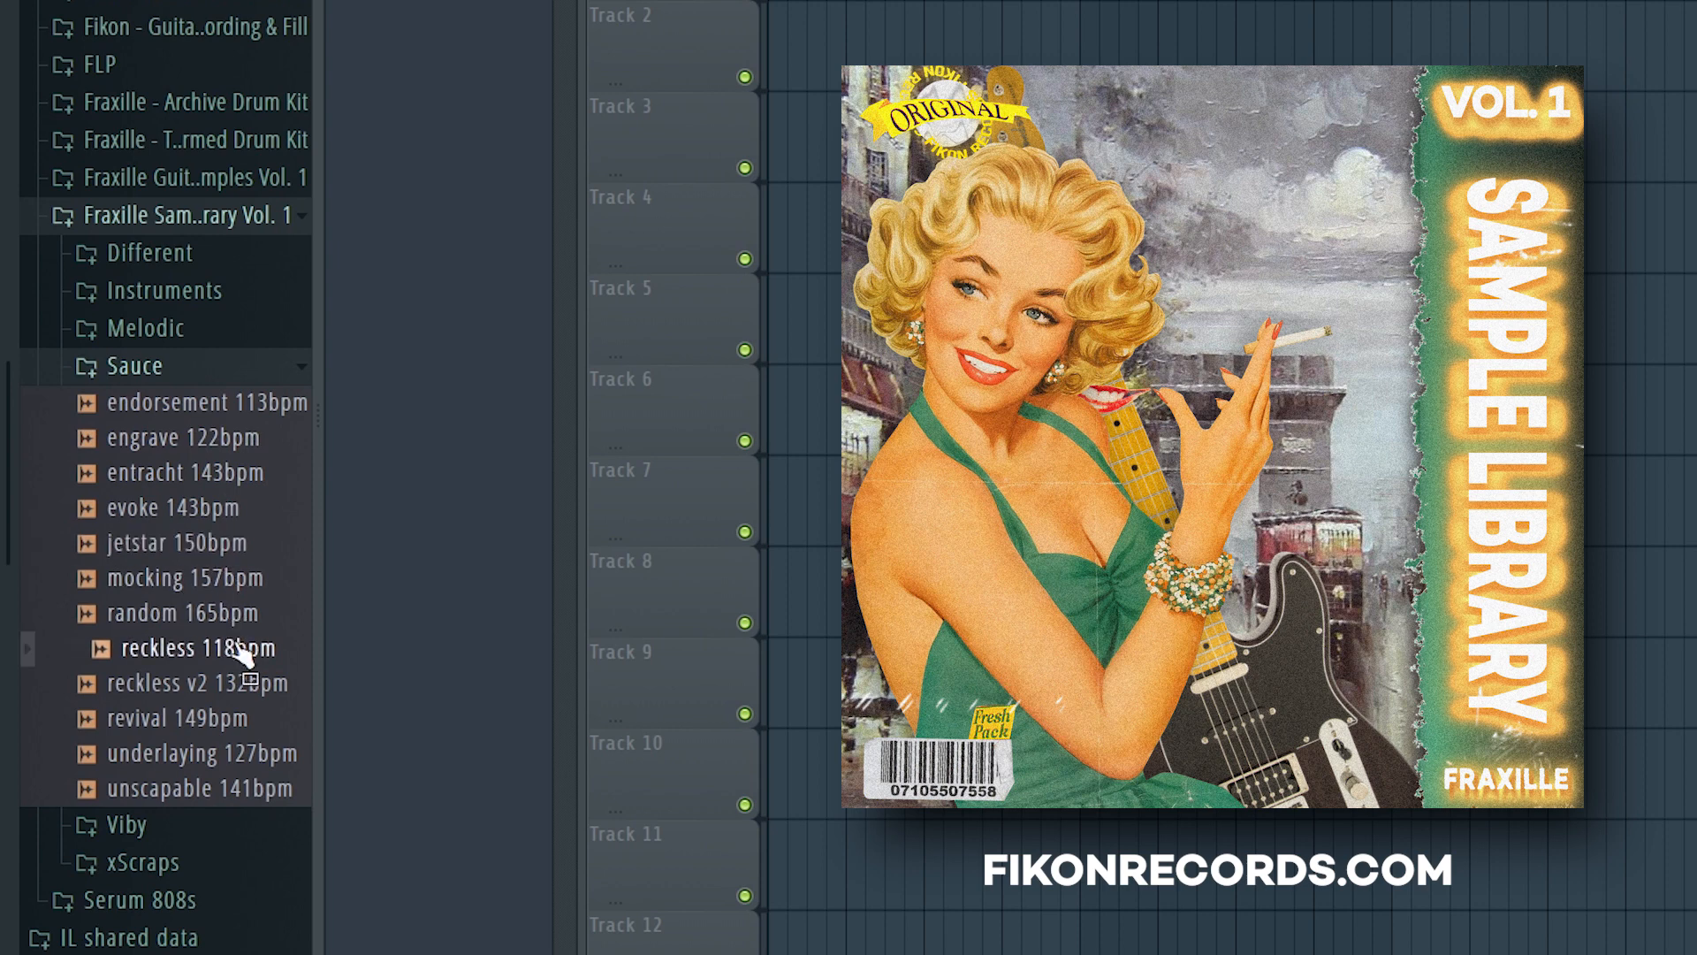
Step: Preview the tango 148bpm and make out hill 119bpm samples in the Instruments folder, and collapse the folder
mouse_move(238, 649)
left_mouse_down()
mouse_move(242, 747)
mouse_move(230, 375)
mouse_move(209, 428)
mouse_move(212, 459)
mouse_move(216, 257)
mouse_move(210, 371)
mouse_move(216, 341)
mouse_move(311, 519)
mouse_move(288, 562)
mouse_move(265, 490)
mouse_move(209, 470)
mouse_move(204, 290)
mouse_move(281, 575)
mouse_move(306, 433)
mouse_move(259, 525)
mouse_move(202, 299)
mouse_move(237, 469)
mouse_move(235, 575)
mouse_move(216, 538)
mouse_move(227, 554)
mouse_move(213, 270)
mouse_move(208, 330)
mouse_move(295, 267)
mouse_move(228, 249)
mouse_move(221, 320)
mouse_move(261, 434)
mouse_move(210, 257)
mouse_move(235, 171)
mouse_move(195, 203)
mouse_move(212, 177)
mouse_move(202, 53)
mouse_move(233, 342)
mouse_move(183, 478)
mouse_move(190, 598)
mouse_move(231, 758)
mouse_move(214, 838)
mouse_move(237, 725)
mouse_move(227, 651)
mouse_move(221, 827)
mouse_move(224, 776)
mouse_move(241, 800)
mouse_move(227, 627)
left_mouse_up()
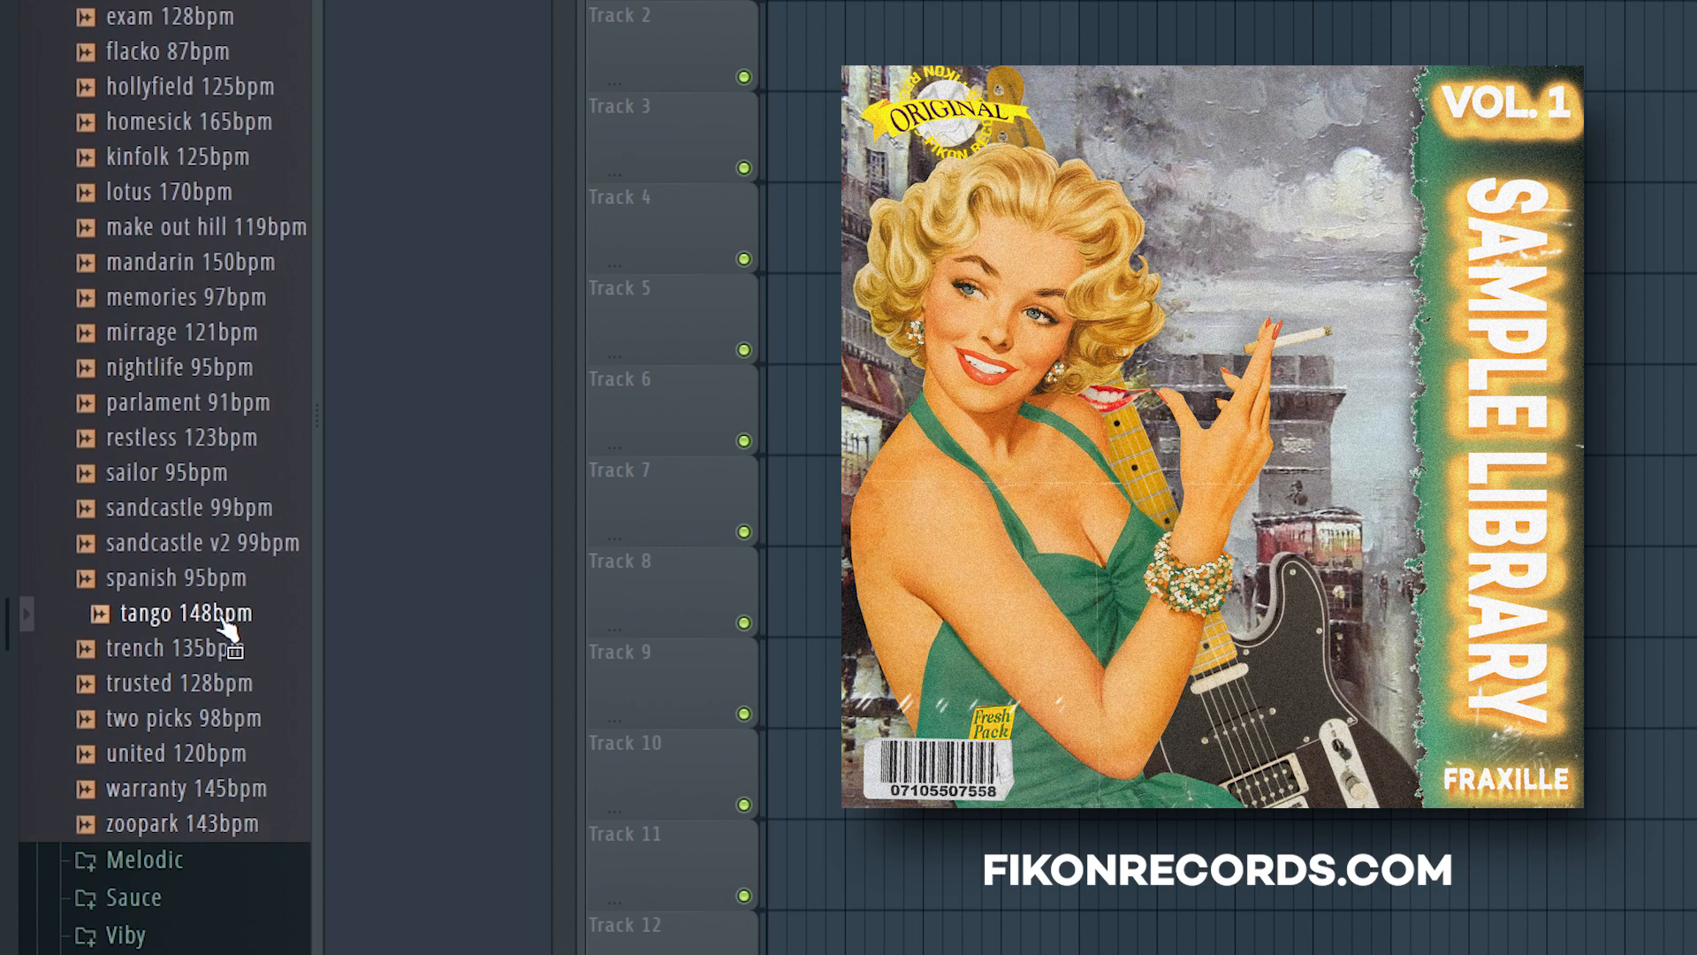
scroll(226, 619, "up", 5)
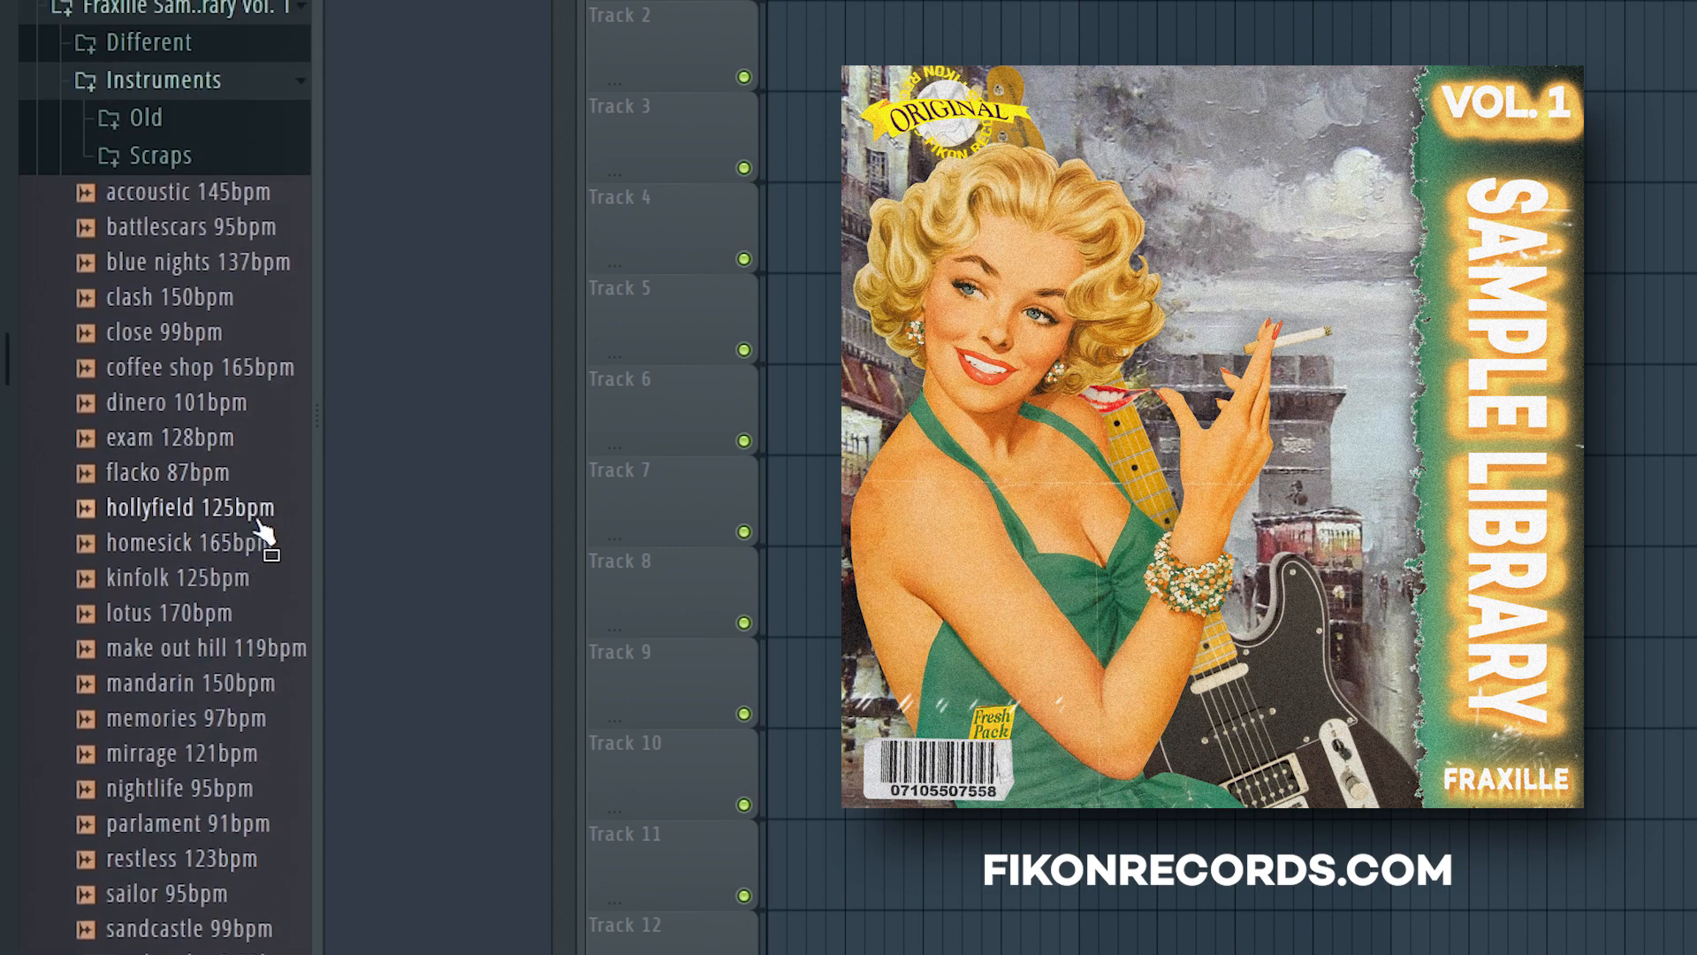
left_click(272, 650)
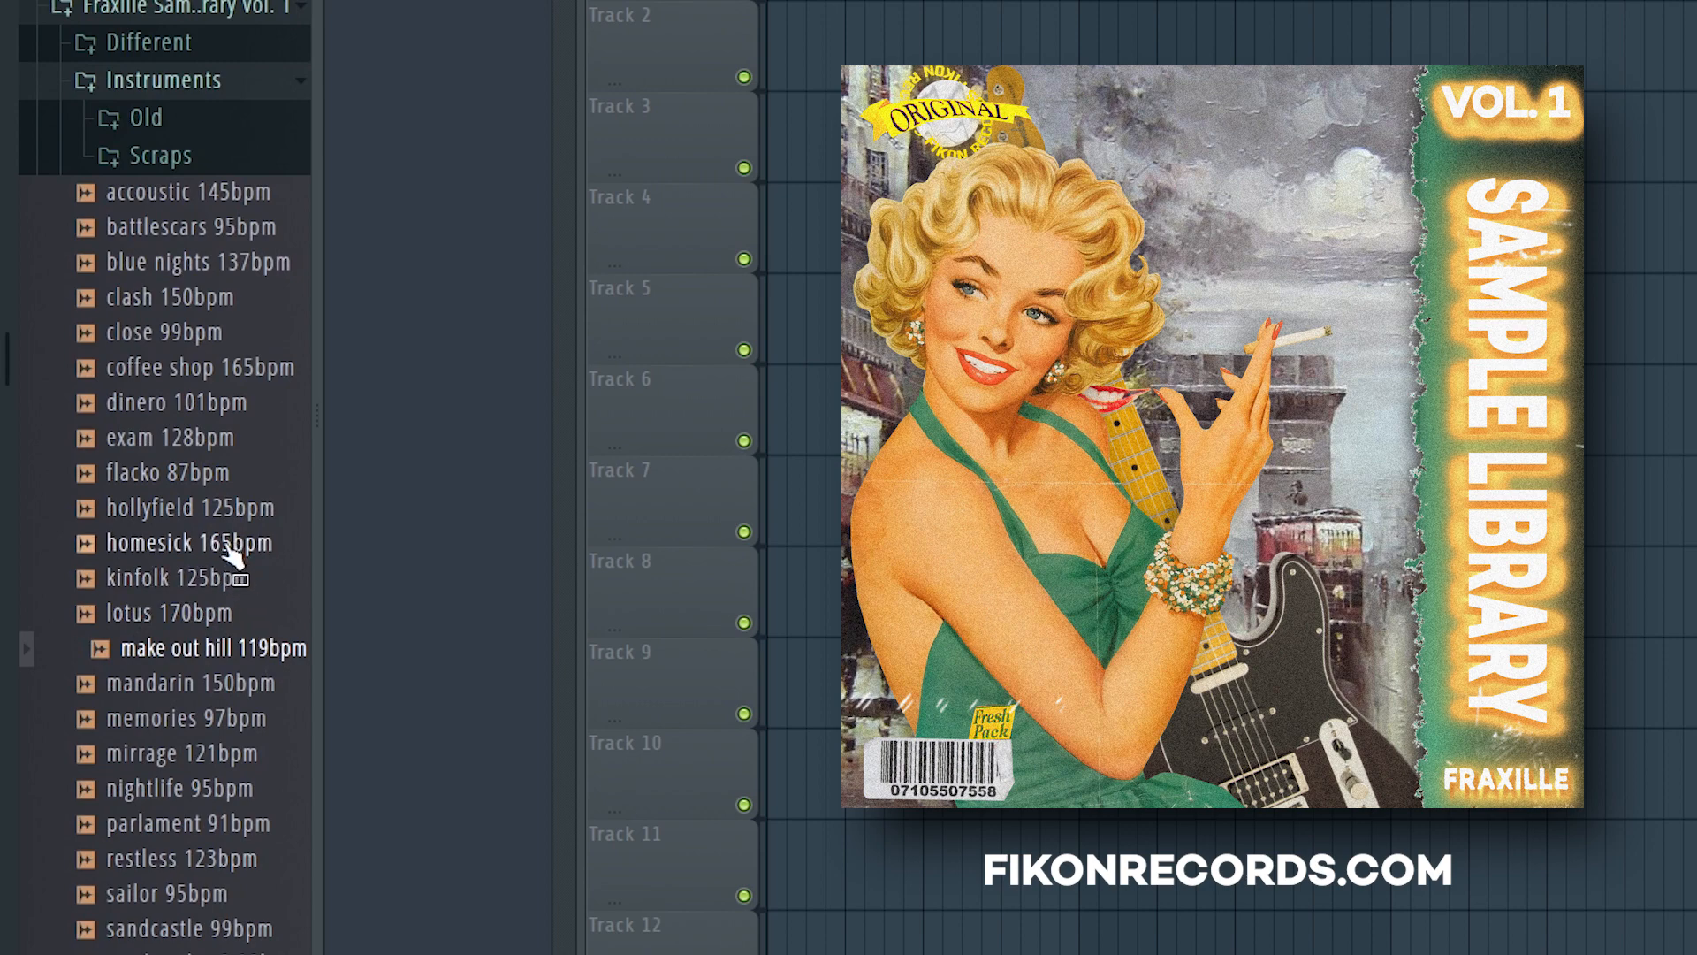
scroll(225, 513, "up", 2)
left_click(181, 301)
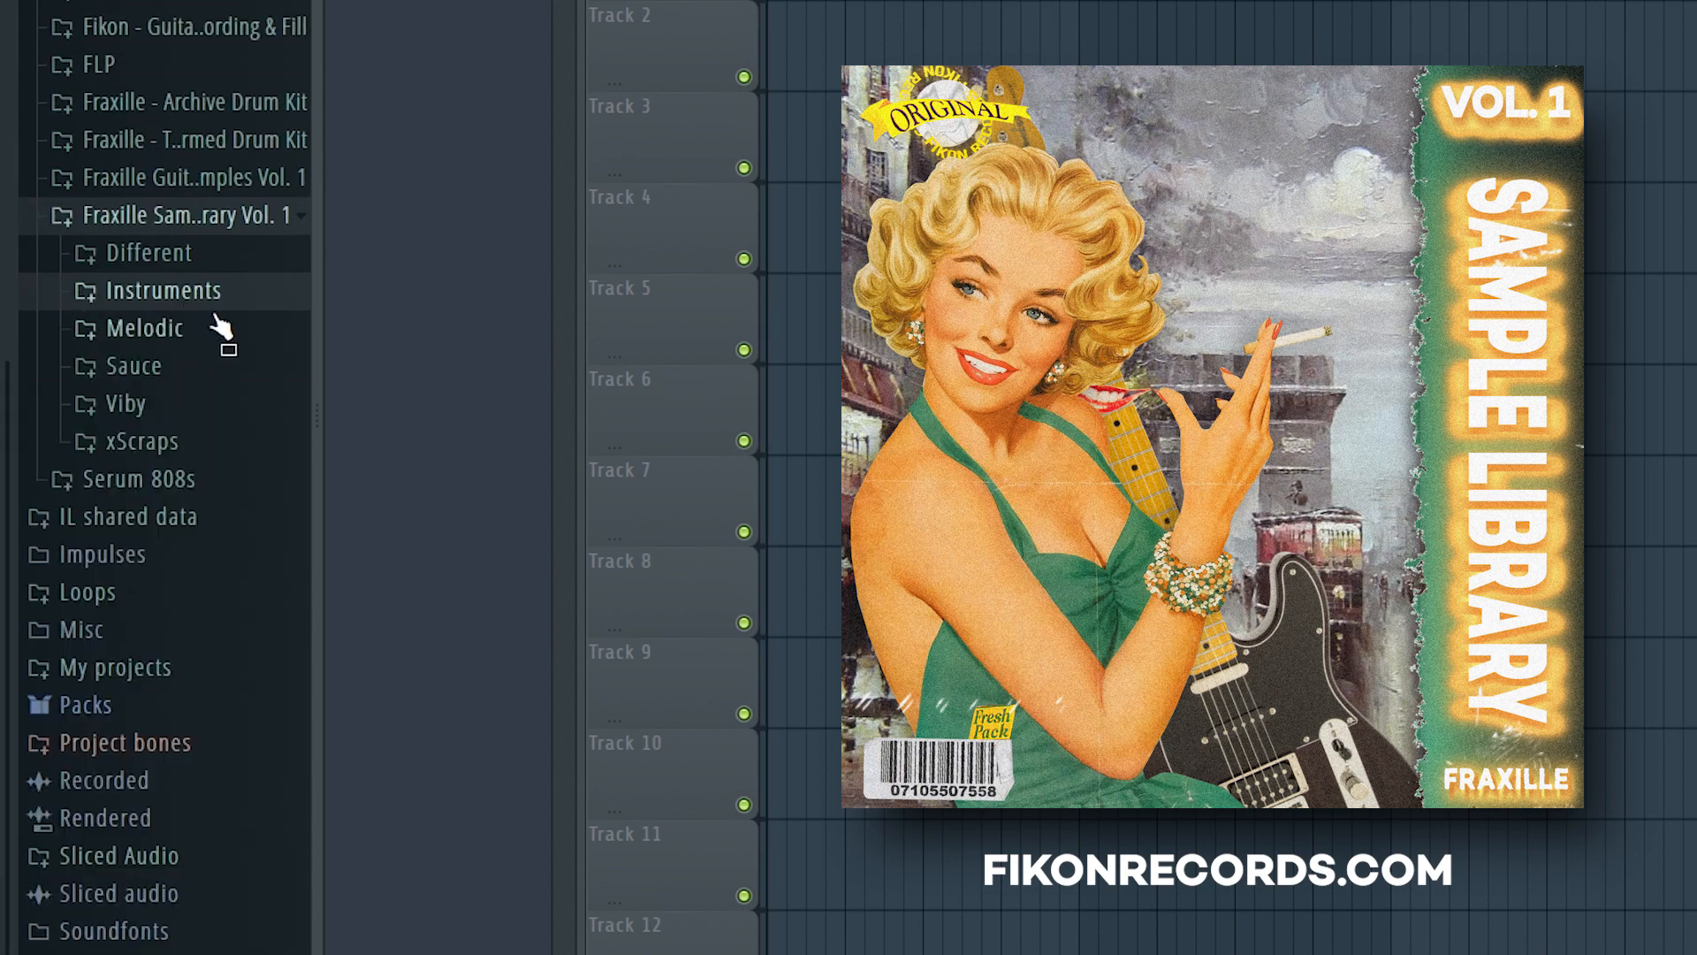
Step: Preview the ether 92bpm and gone 130bpm samples in the Viby folder, and collapse the Fraxille Sample Library Vol. 1 folder
left_click(202, 405)
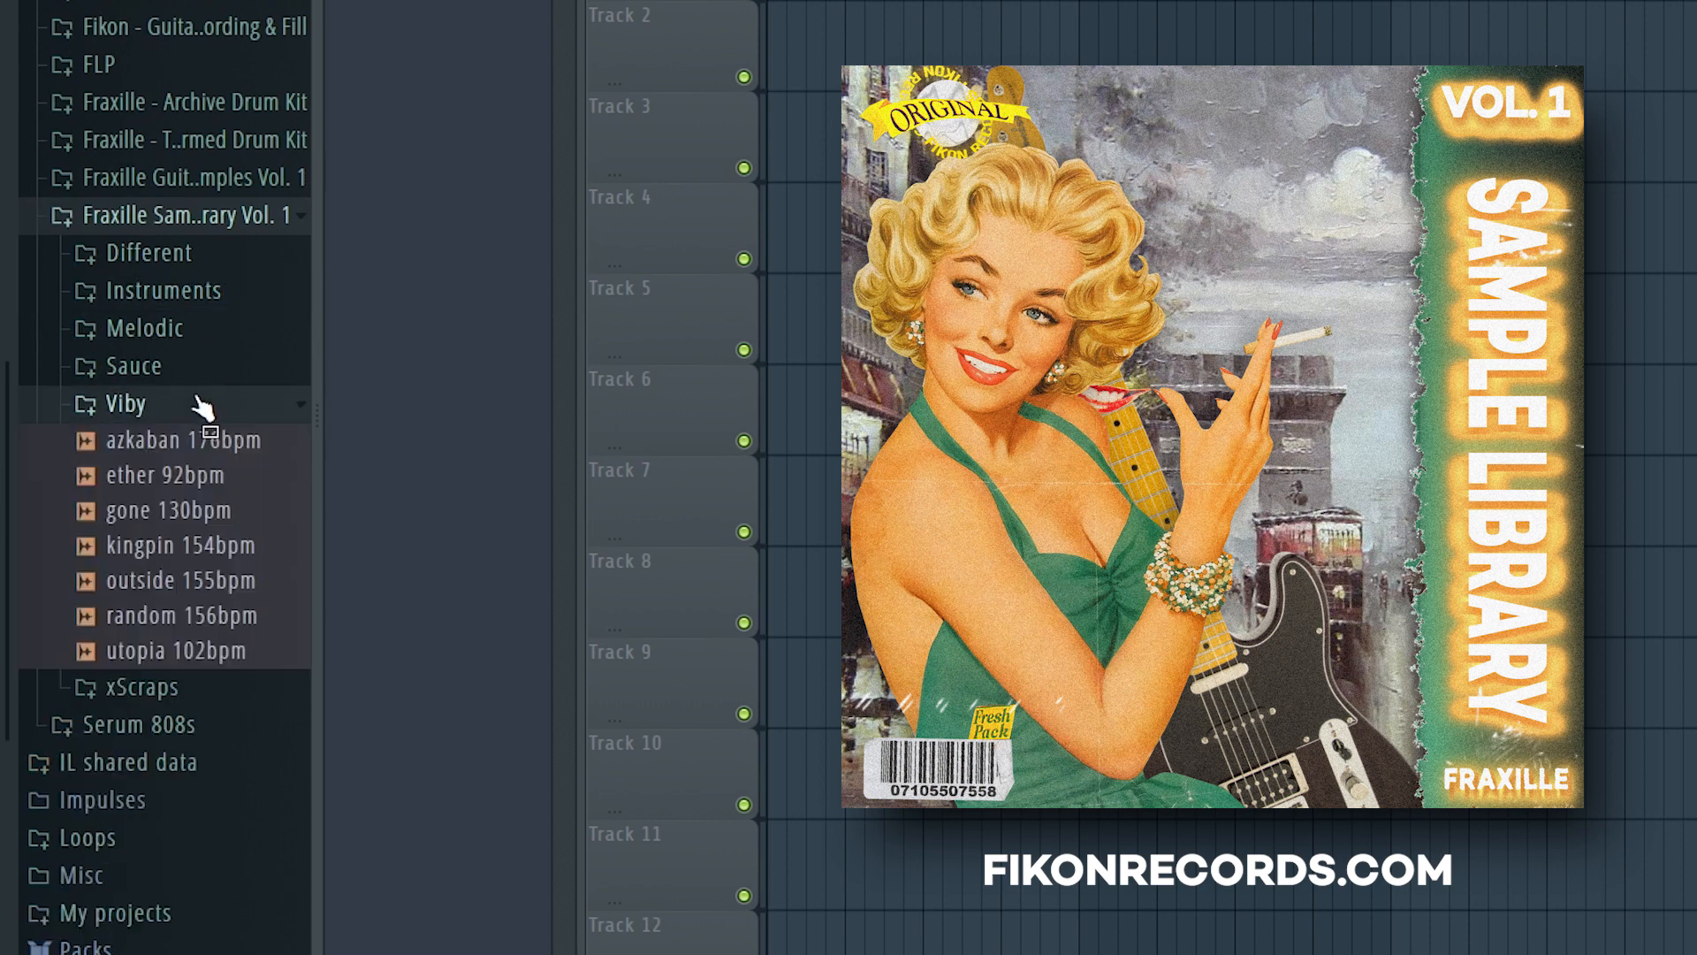
left_click(205, 473)
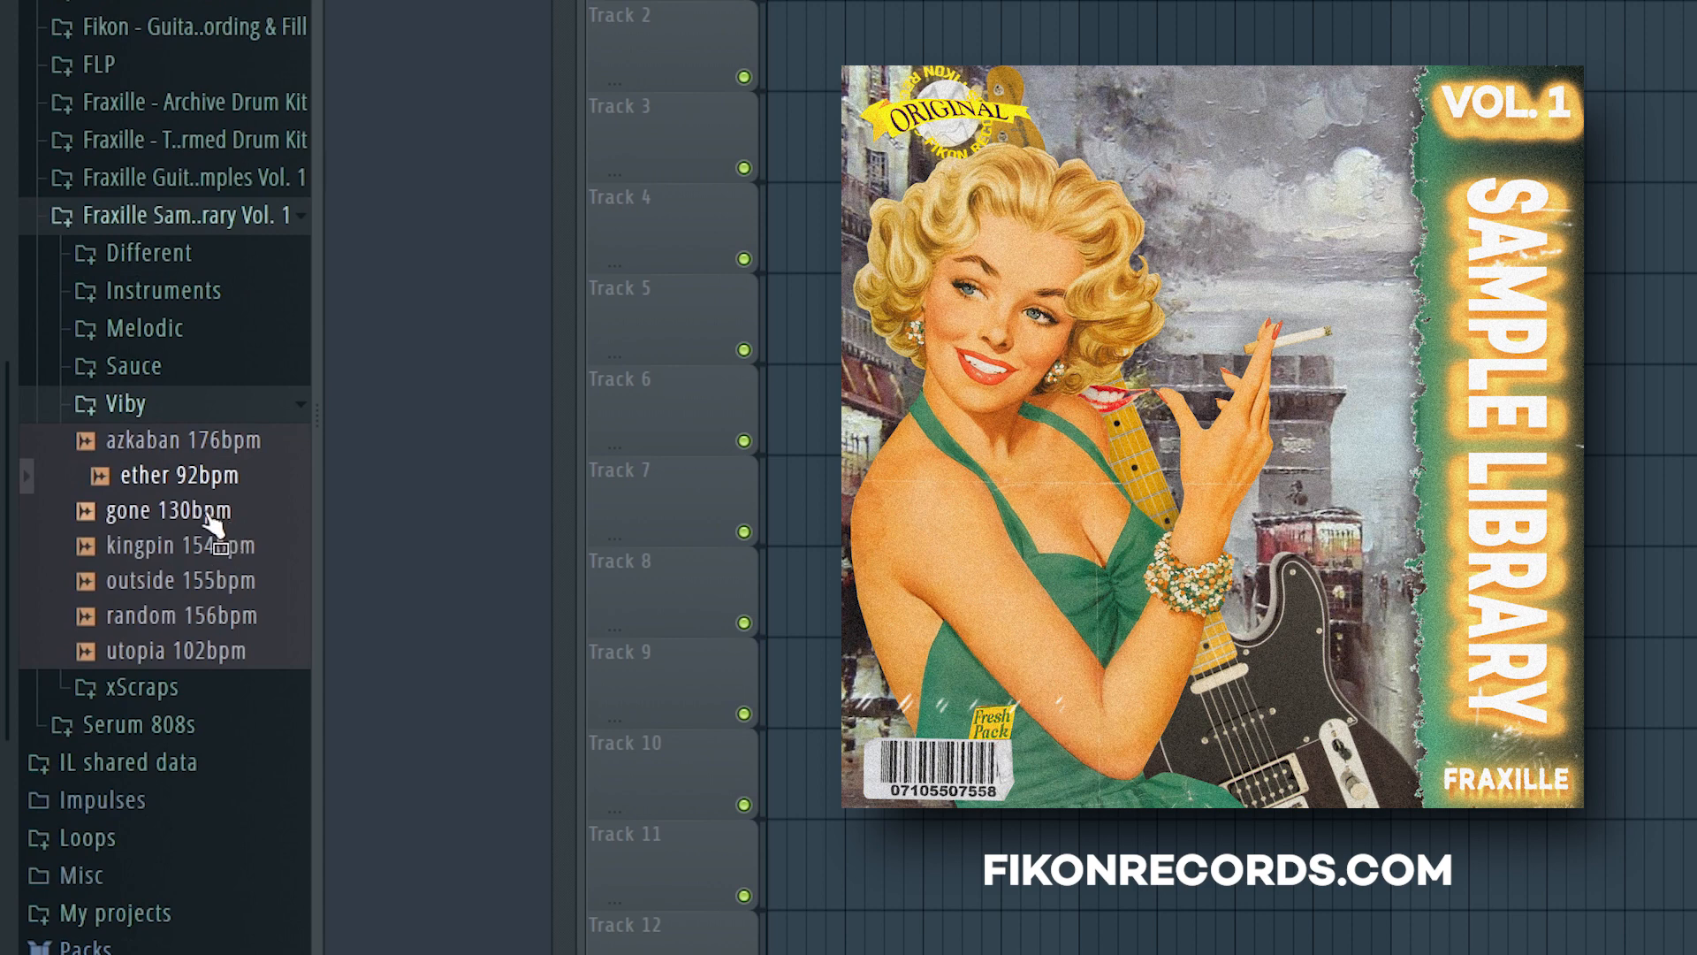
left_click(203, 513)
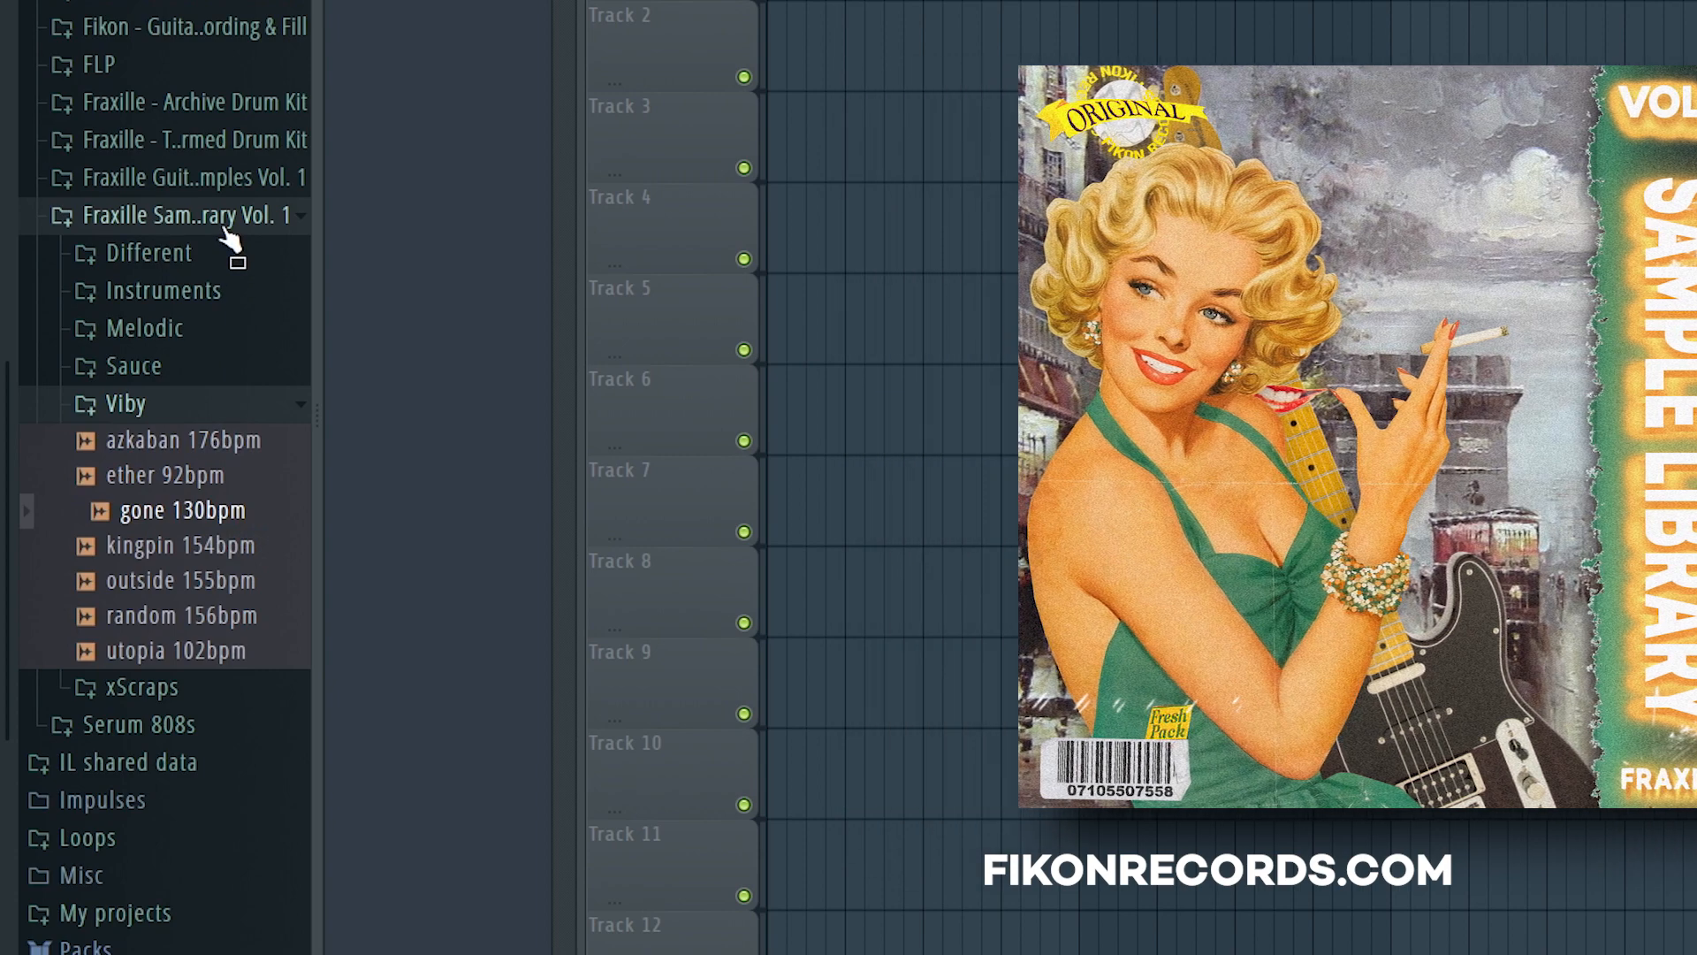
left_click(234, 216)
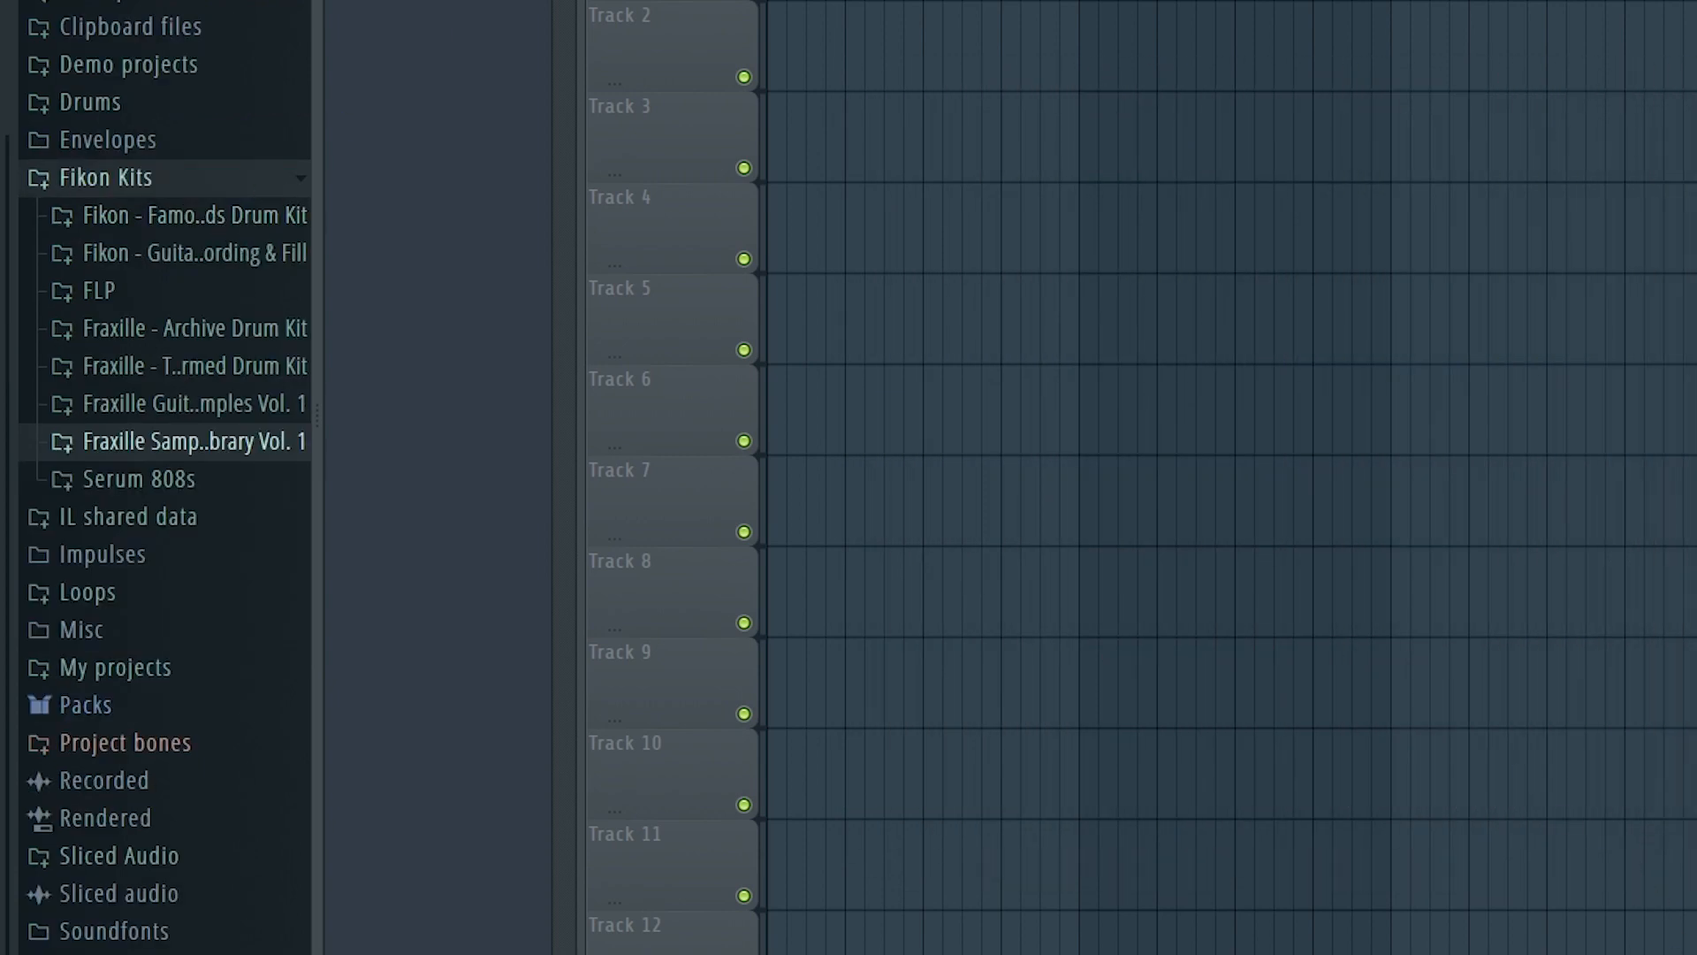